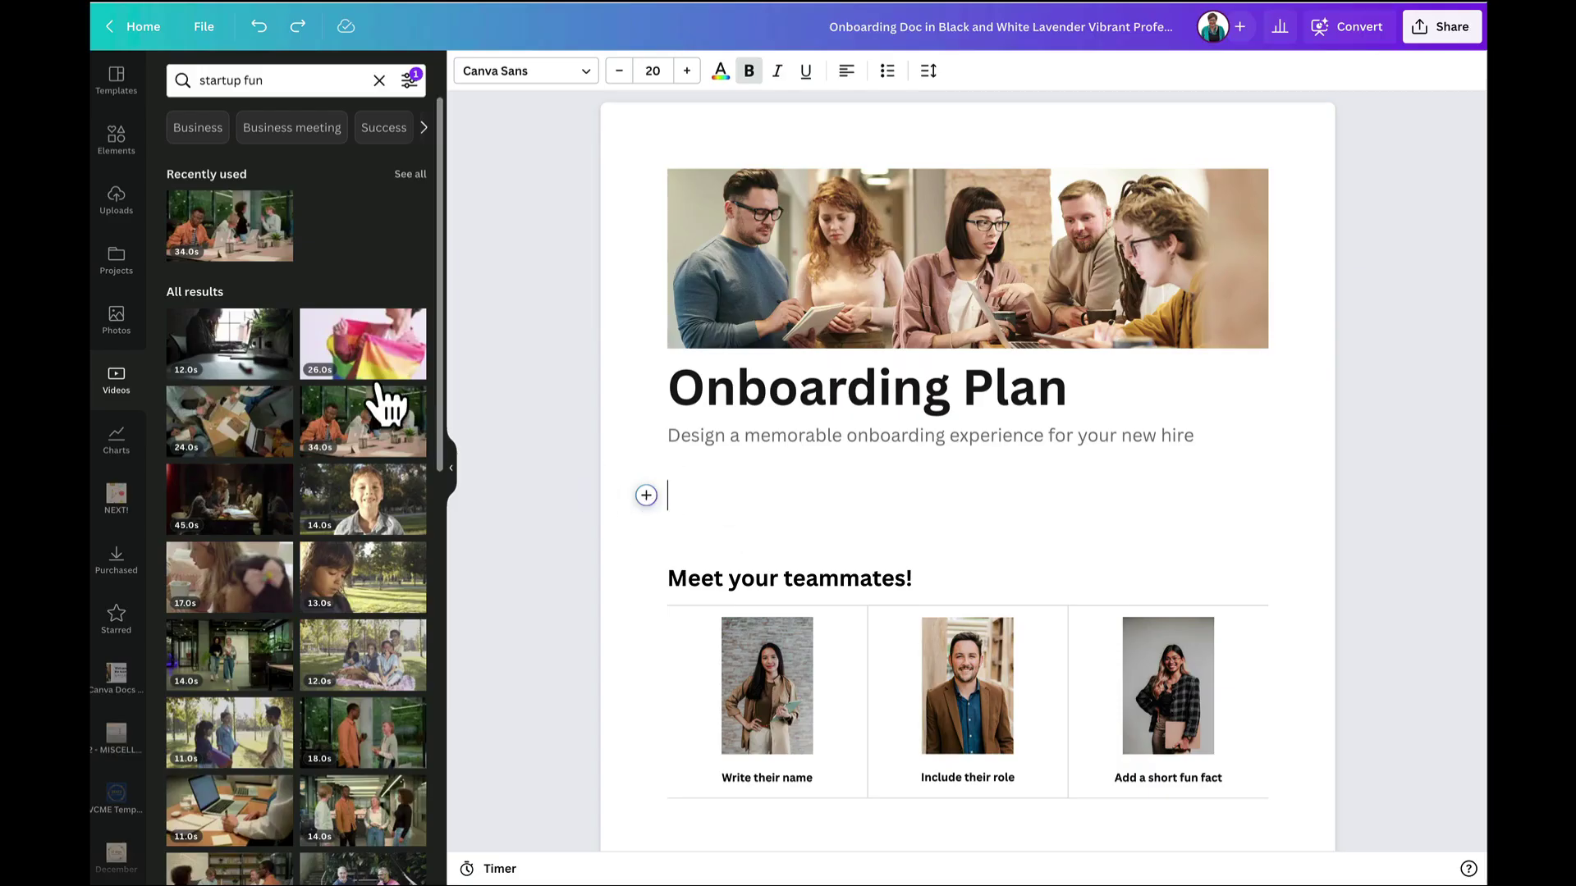
- Insert the recently used office team video below the Onboarding Plan subtitle and remove the blank lines above it
left_click_drag(264, 257, 703, 507)
left_click(741, 447)
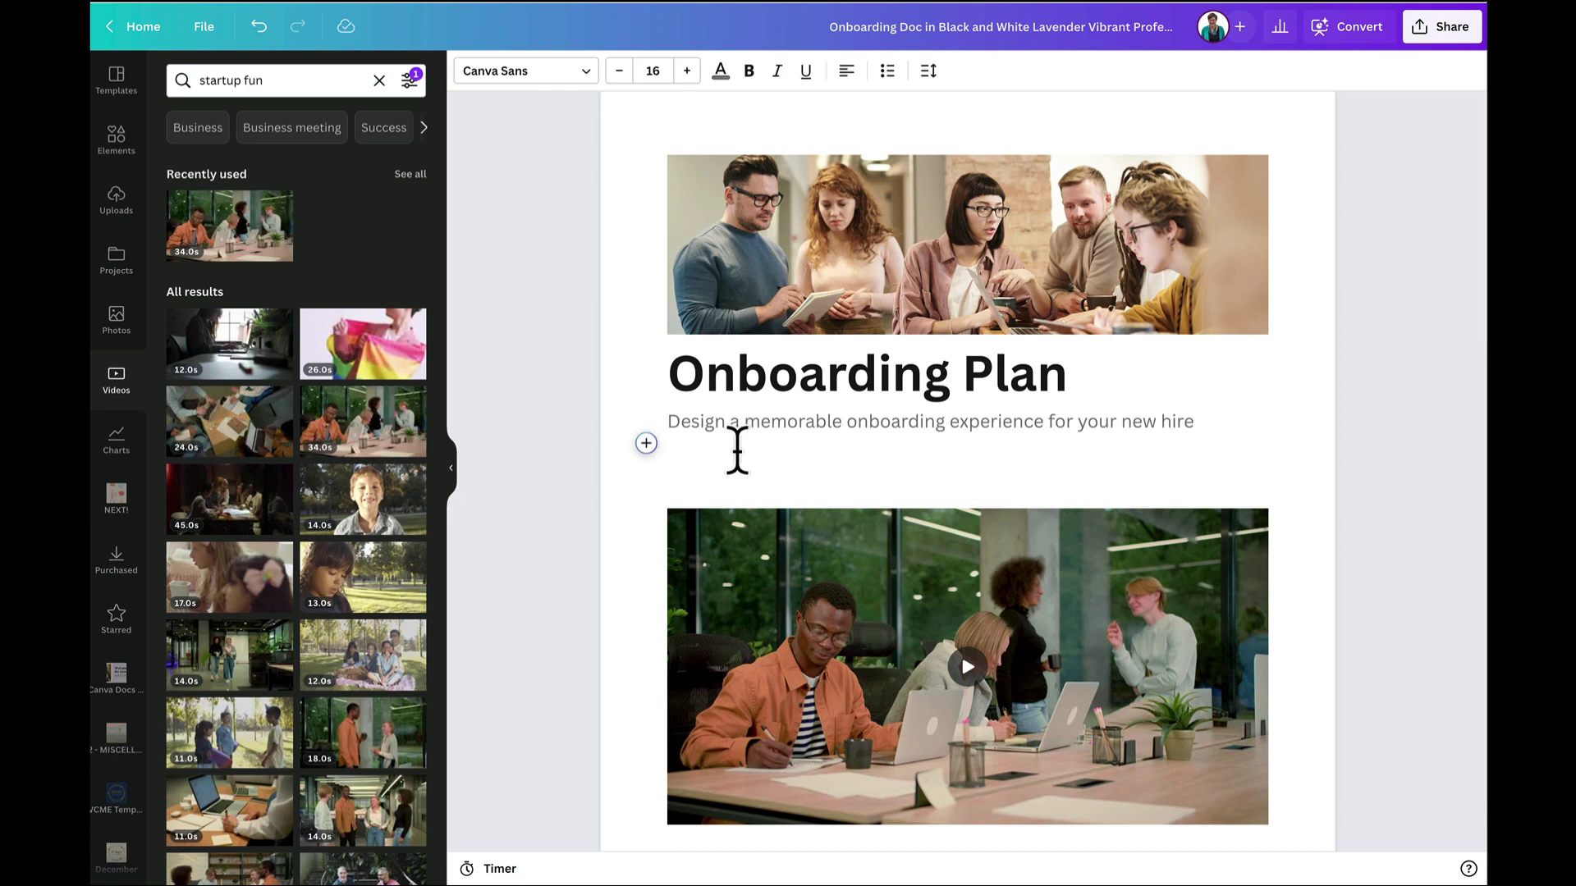
key("BackSpace")
left_click(739, 451)
key("BackSpace")
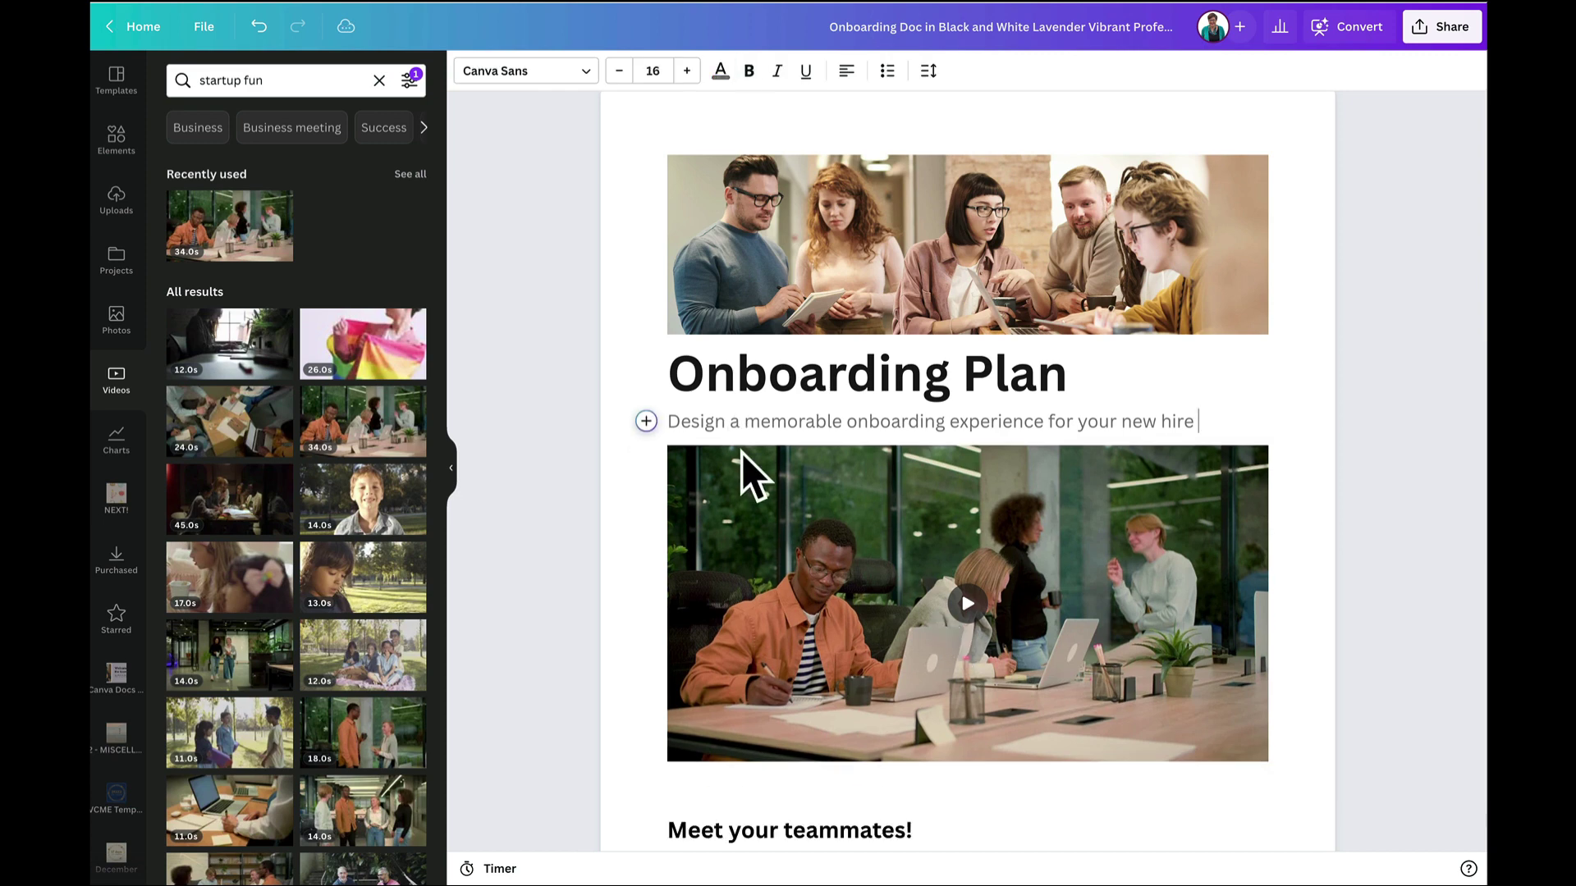
- Insert a stacked bar chart on the empty line between the teammates table and the Team Meetings section
scroll(764, 553, "down", 3)
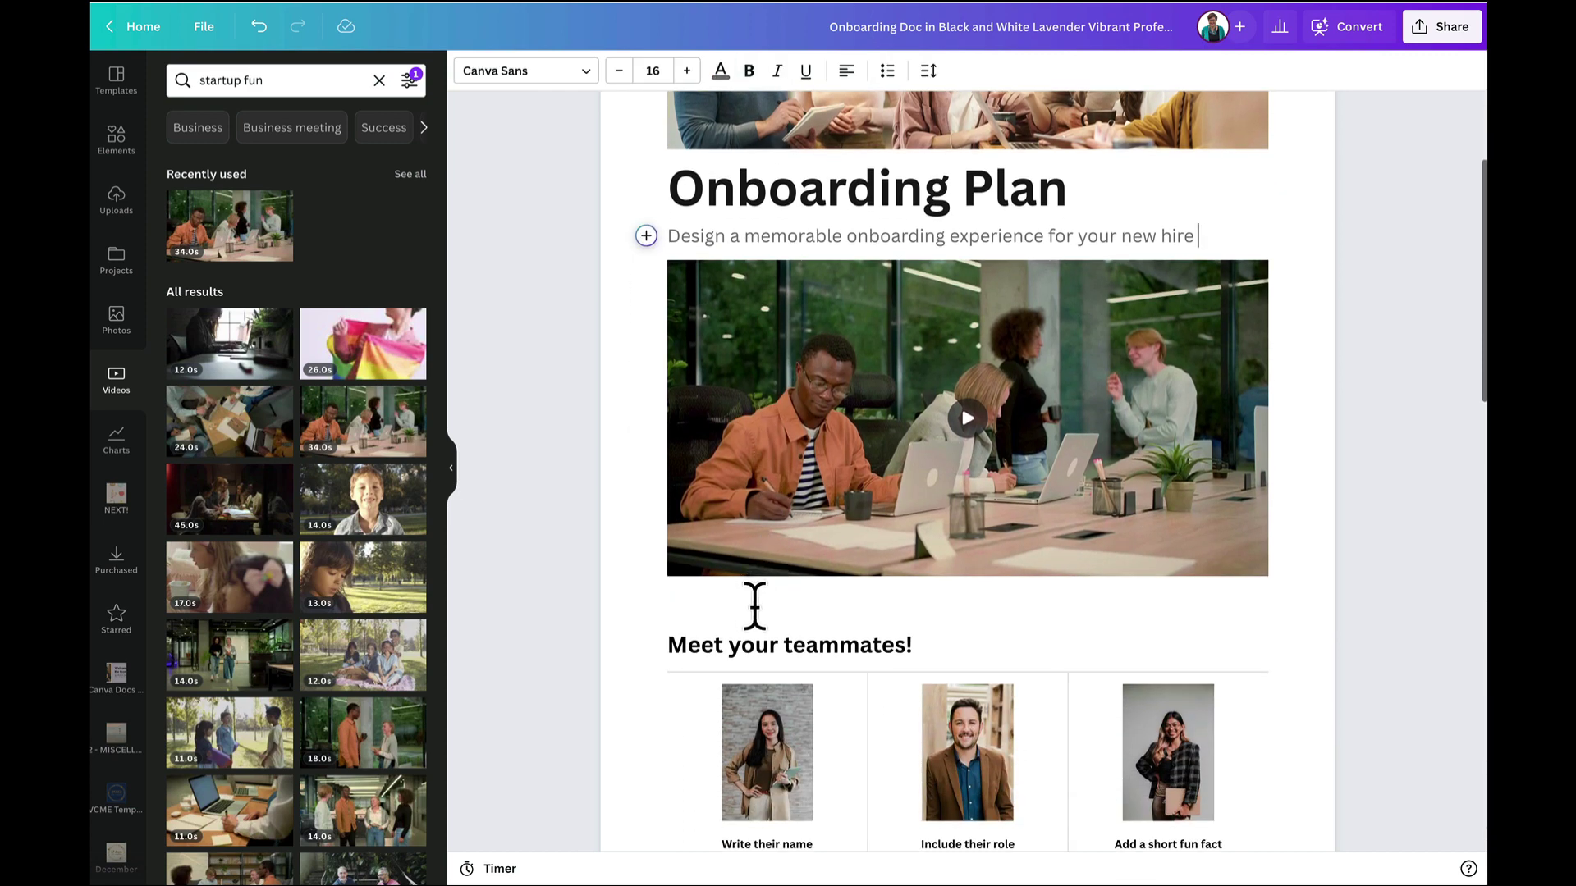
scroll(753, 598, "down", 6)
left_click(715, 533)
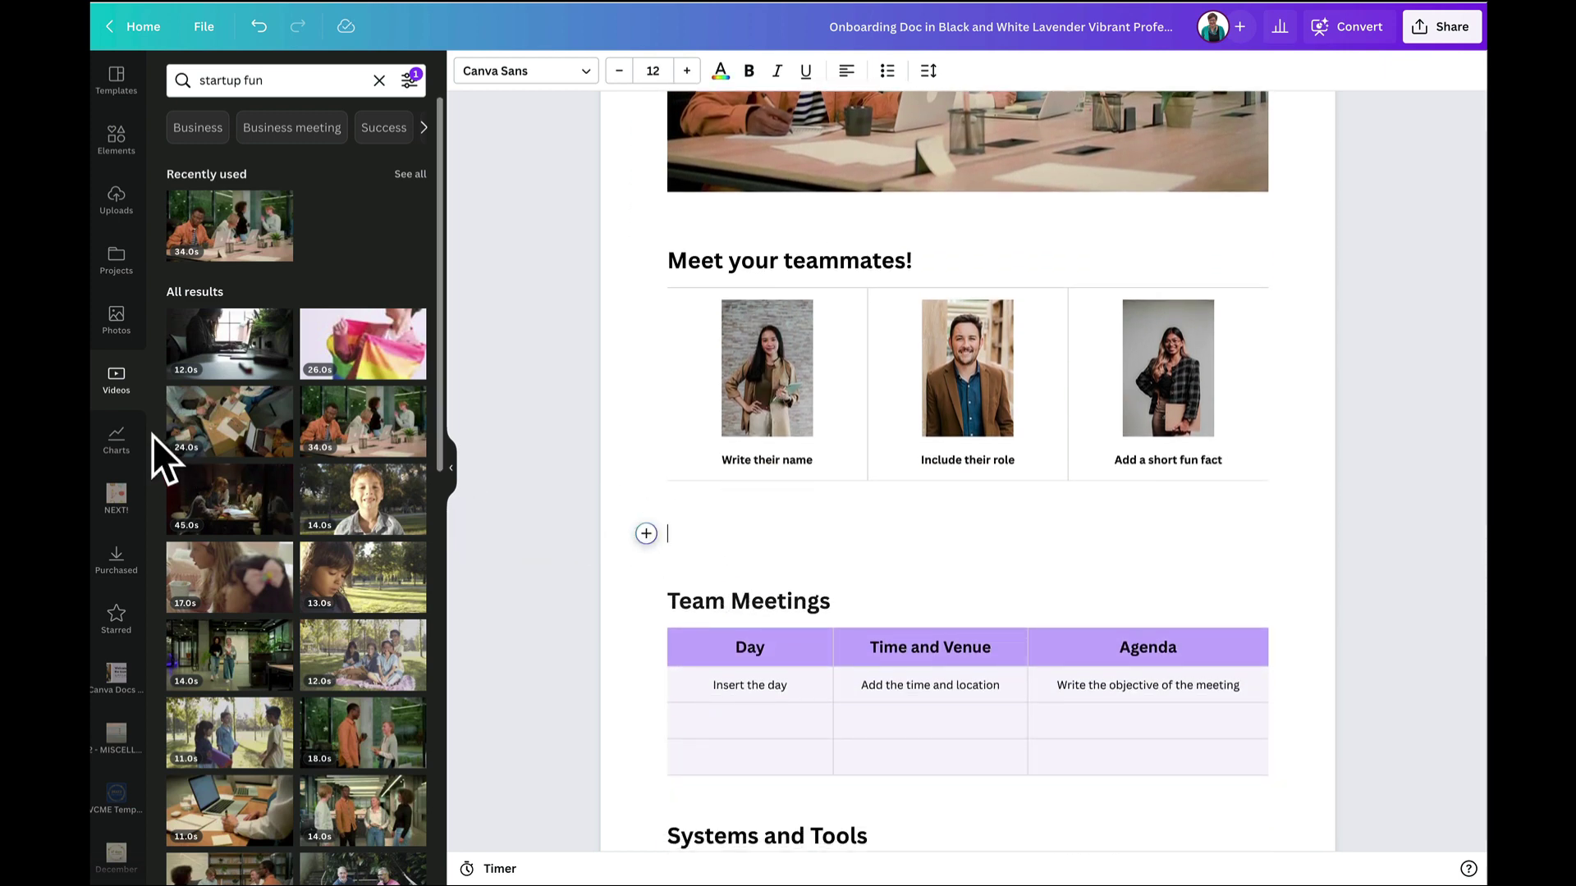
left_click(115, 441)
left_click_drag(284, 188, 667, 515)
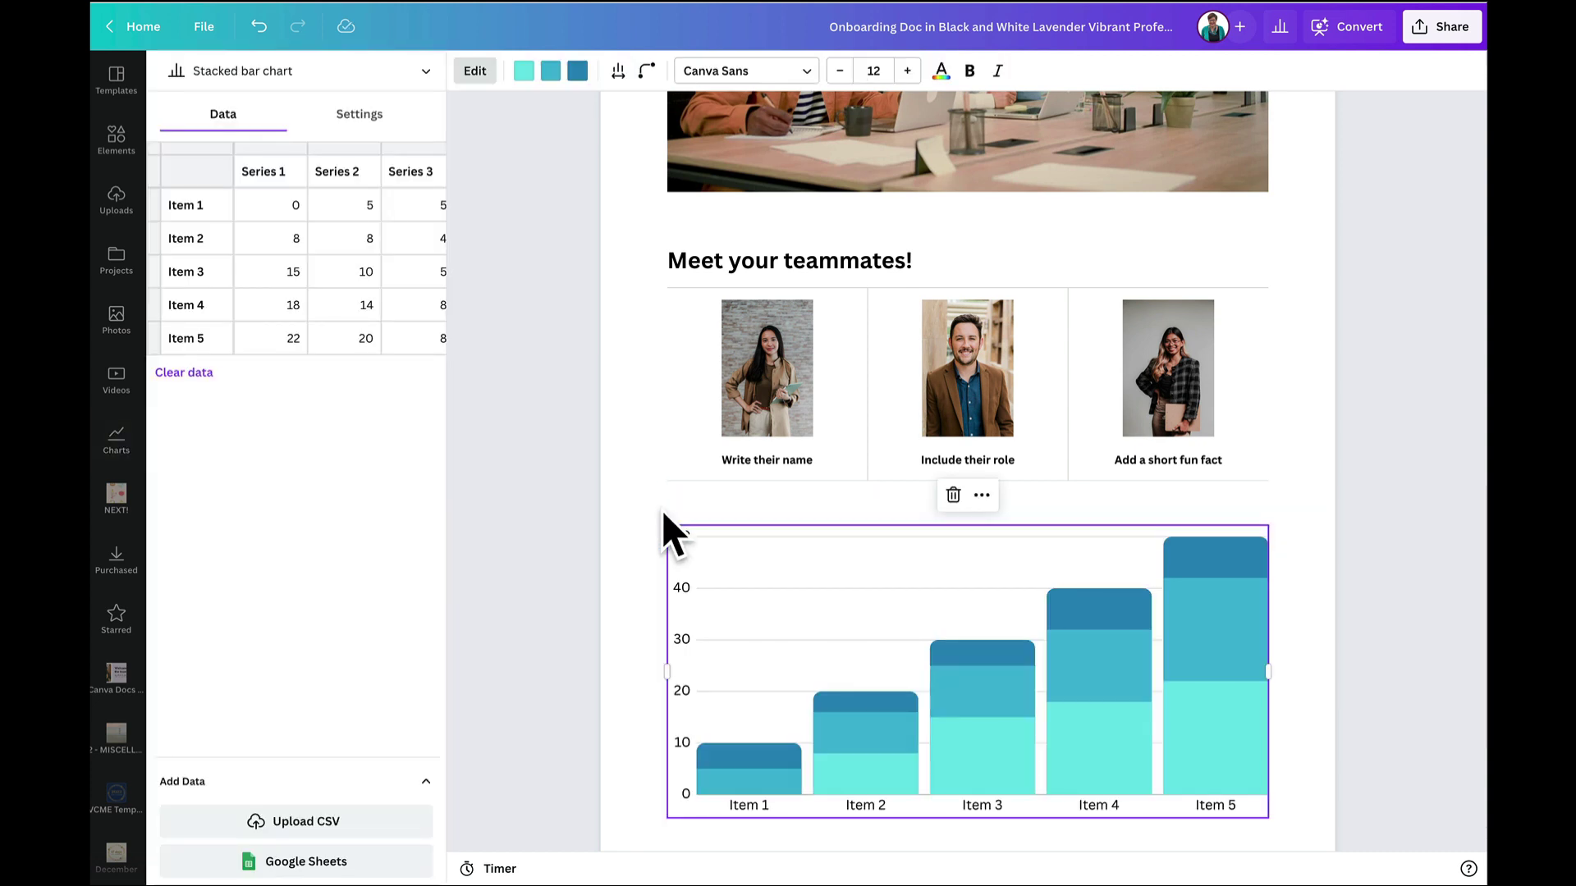
left_click(749, 527)
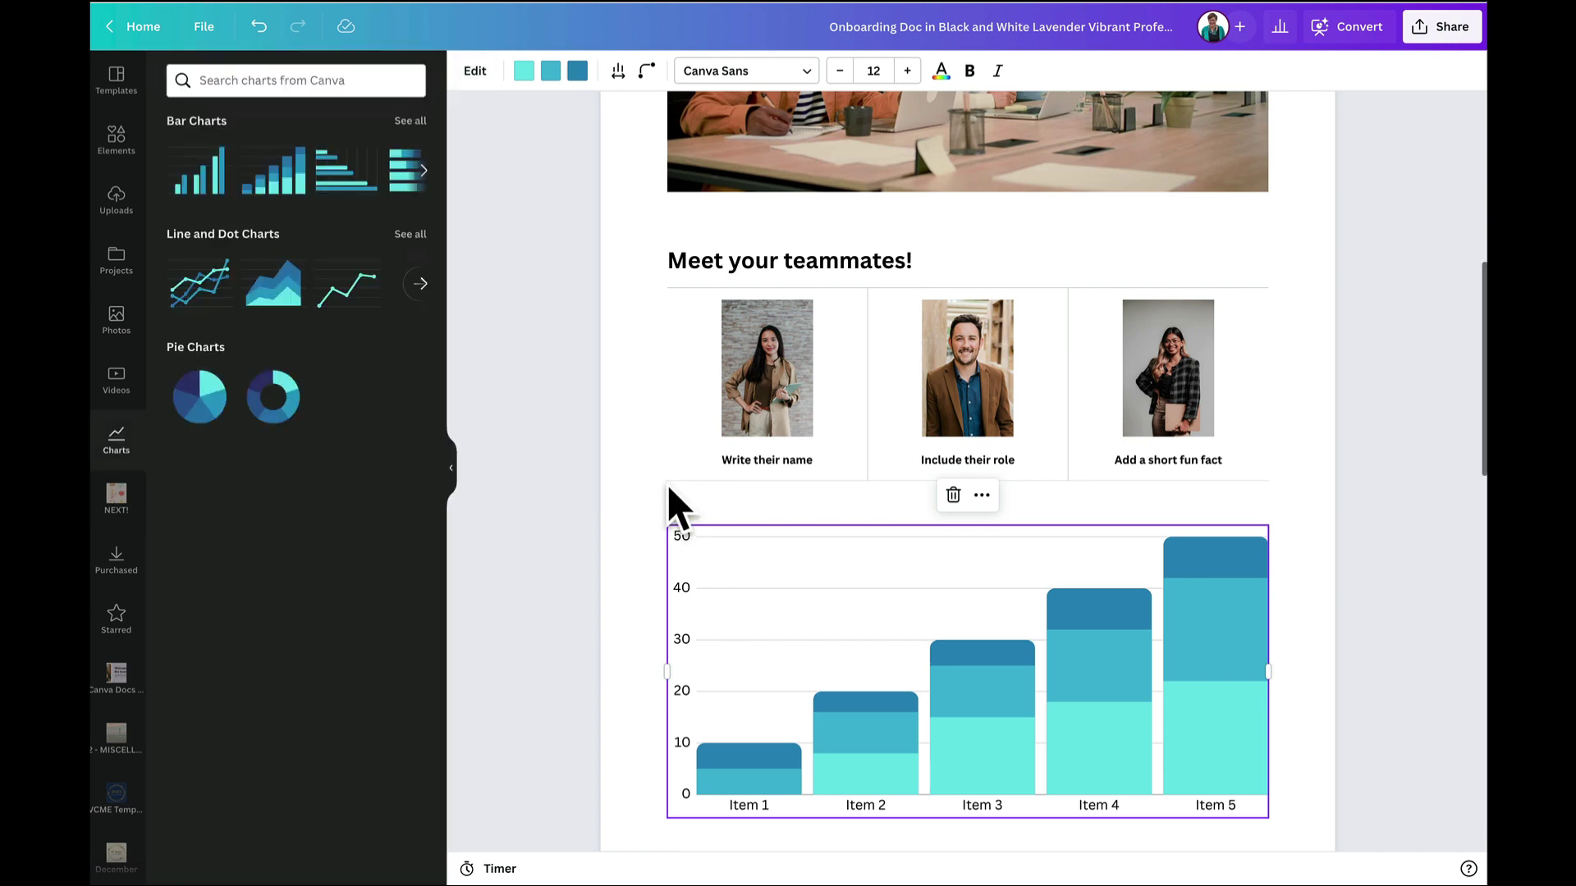
- Embed the copied presentation link on the empty line between the Systems and Tools list and Milestones
scroll(661, 485, "down", 10)
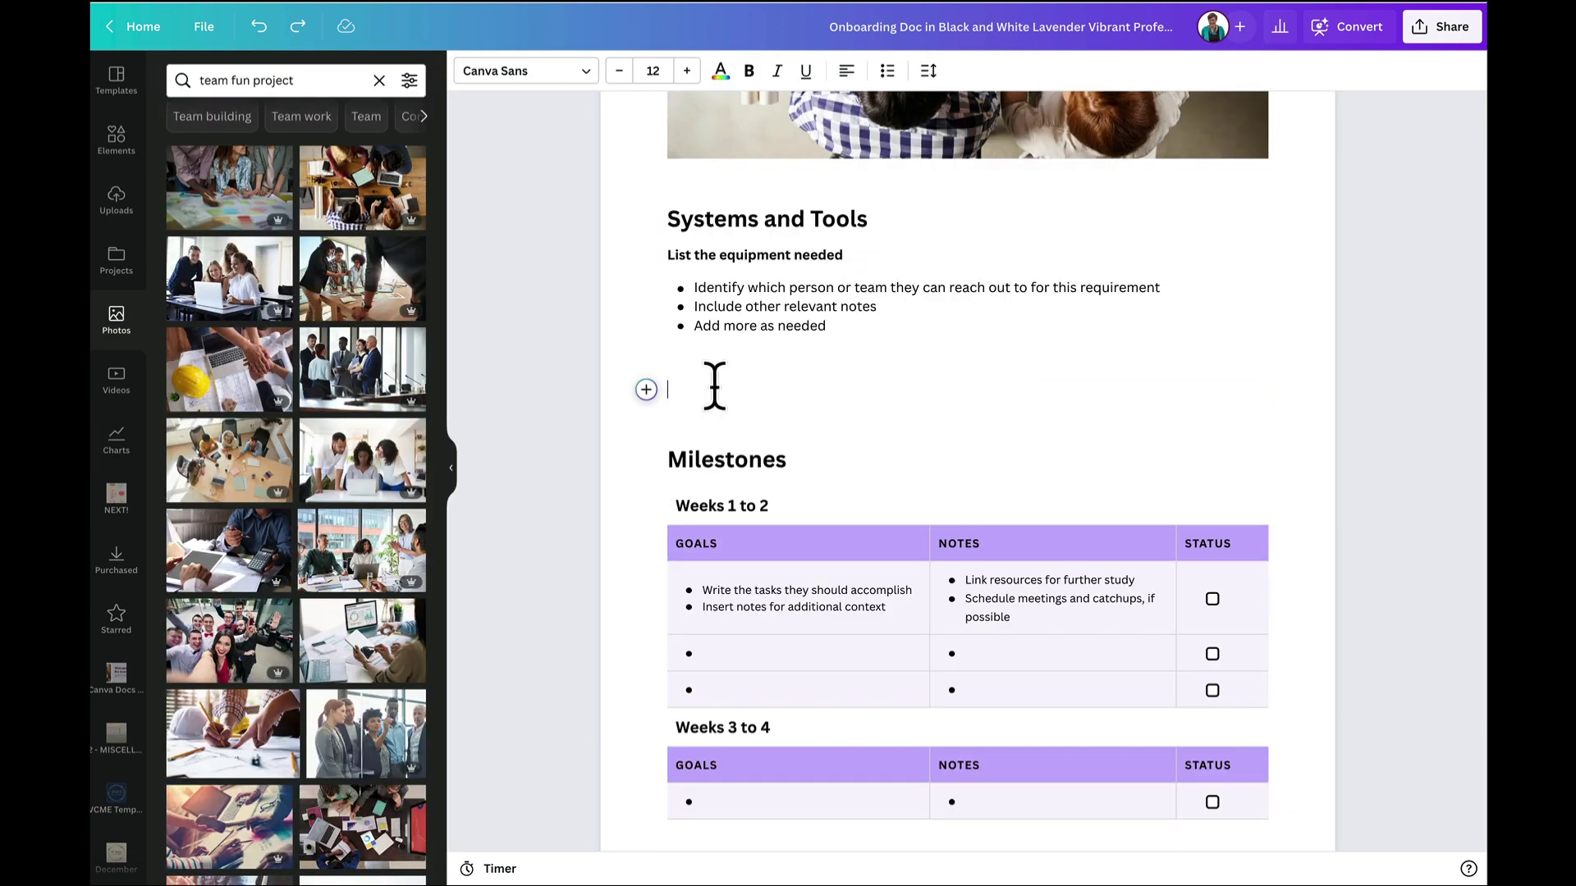
type("/")
scroll(870, 530, "down", 3)
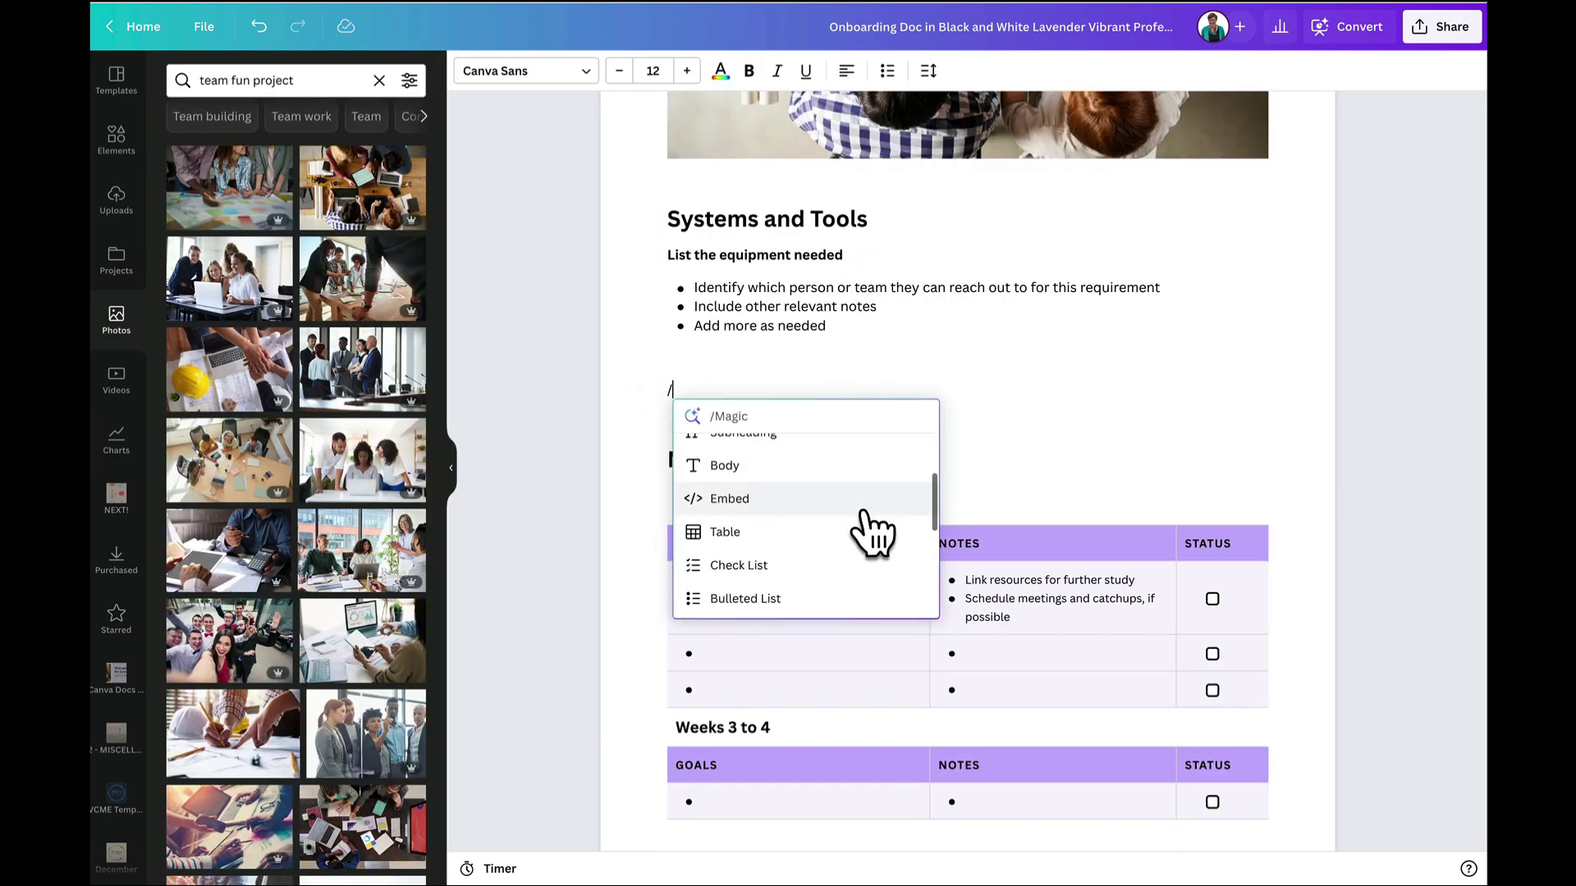
left_click(826, 501)
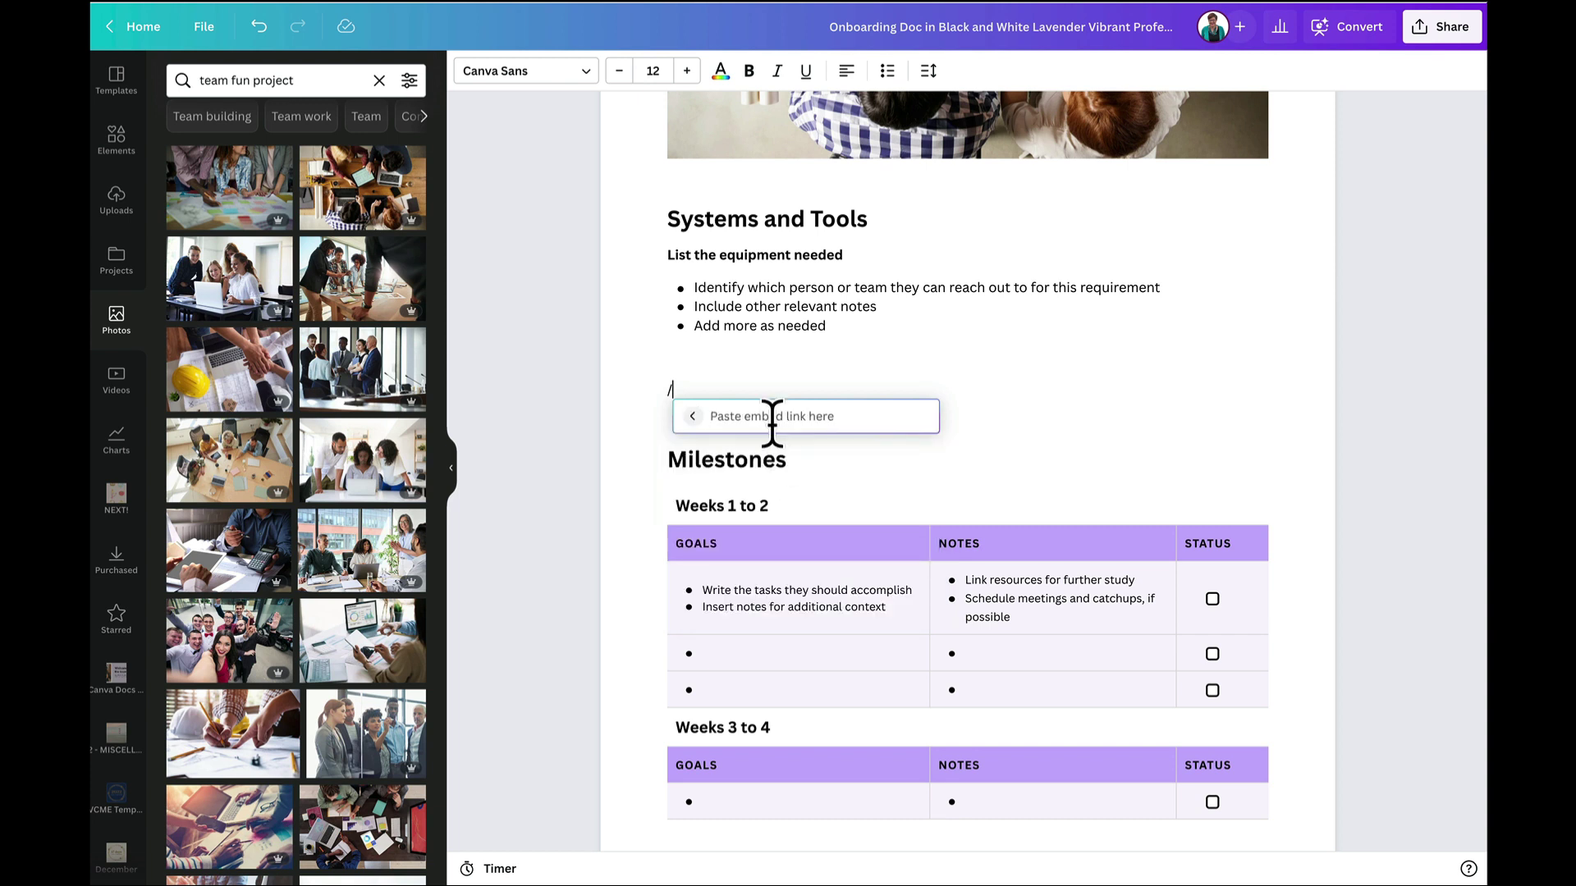
key("ctrl+v")
key("Return")
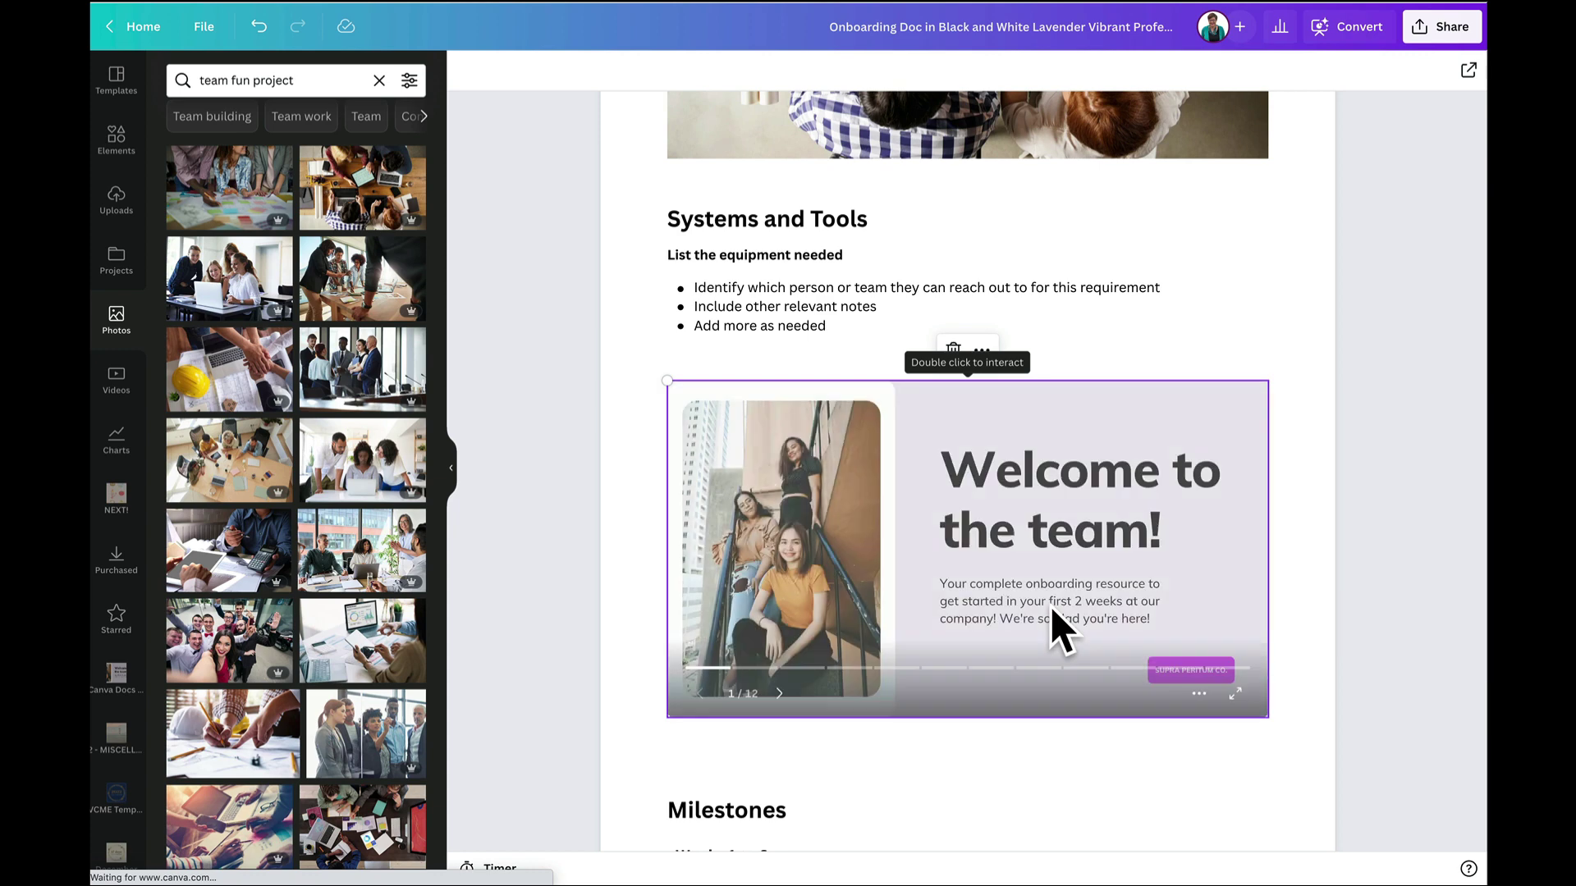
- Page forward through the slides of the embedded welcome presentation
left_click(779, 693)
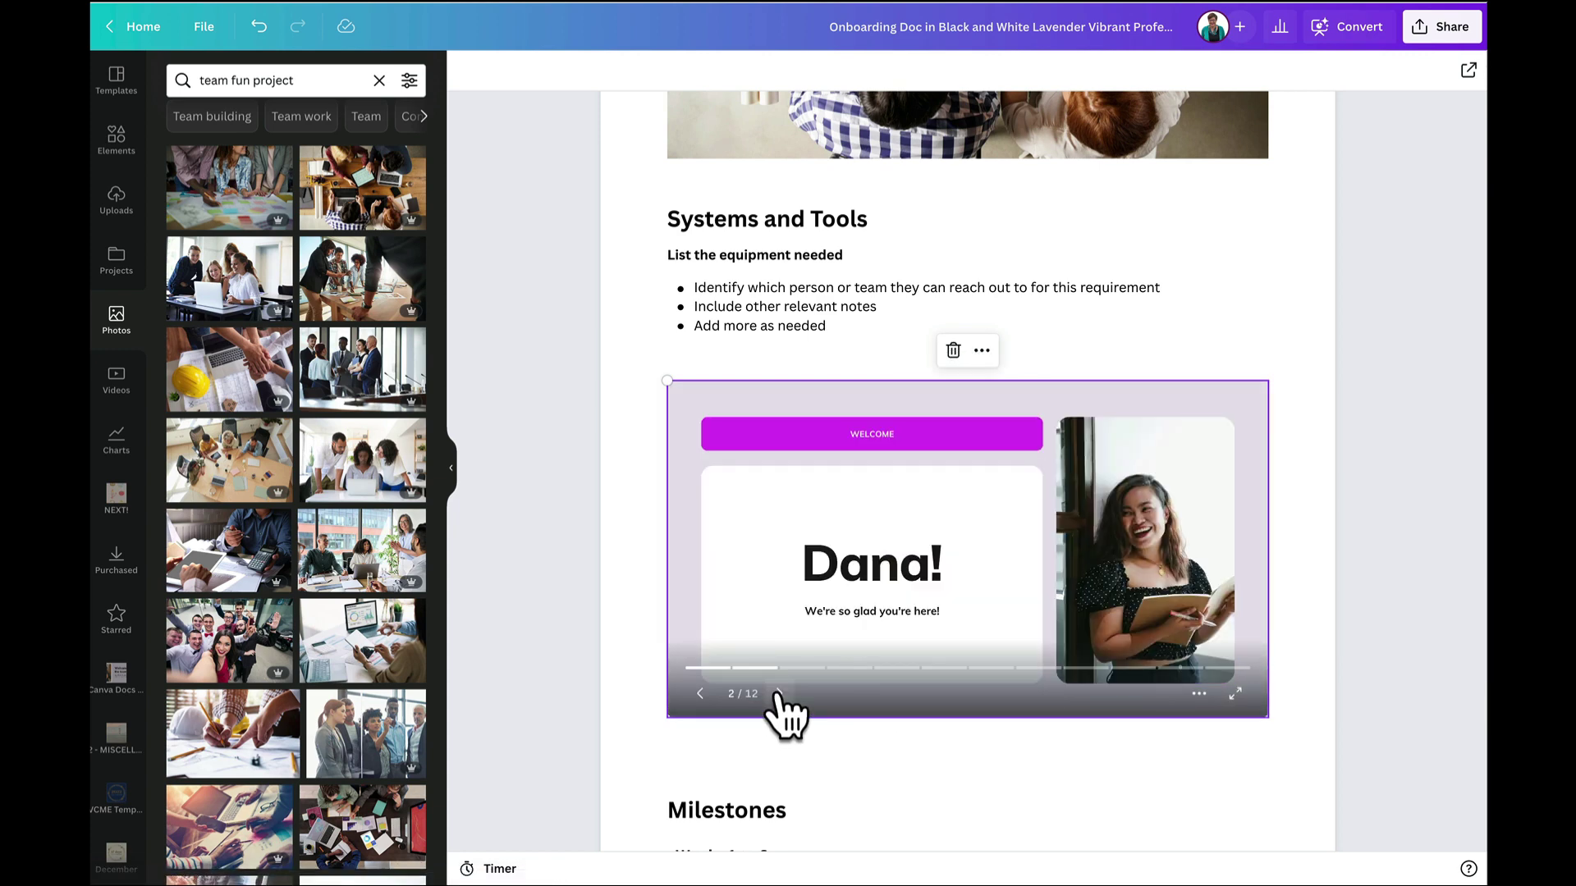
left_click(779, 694)
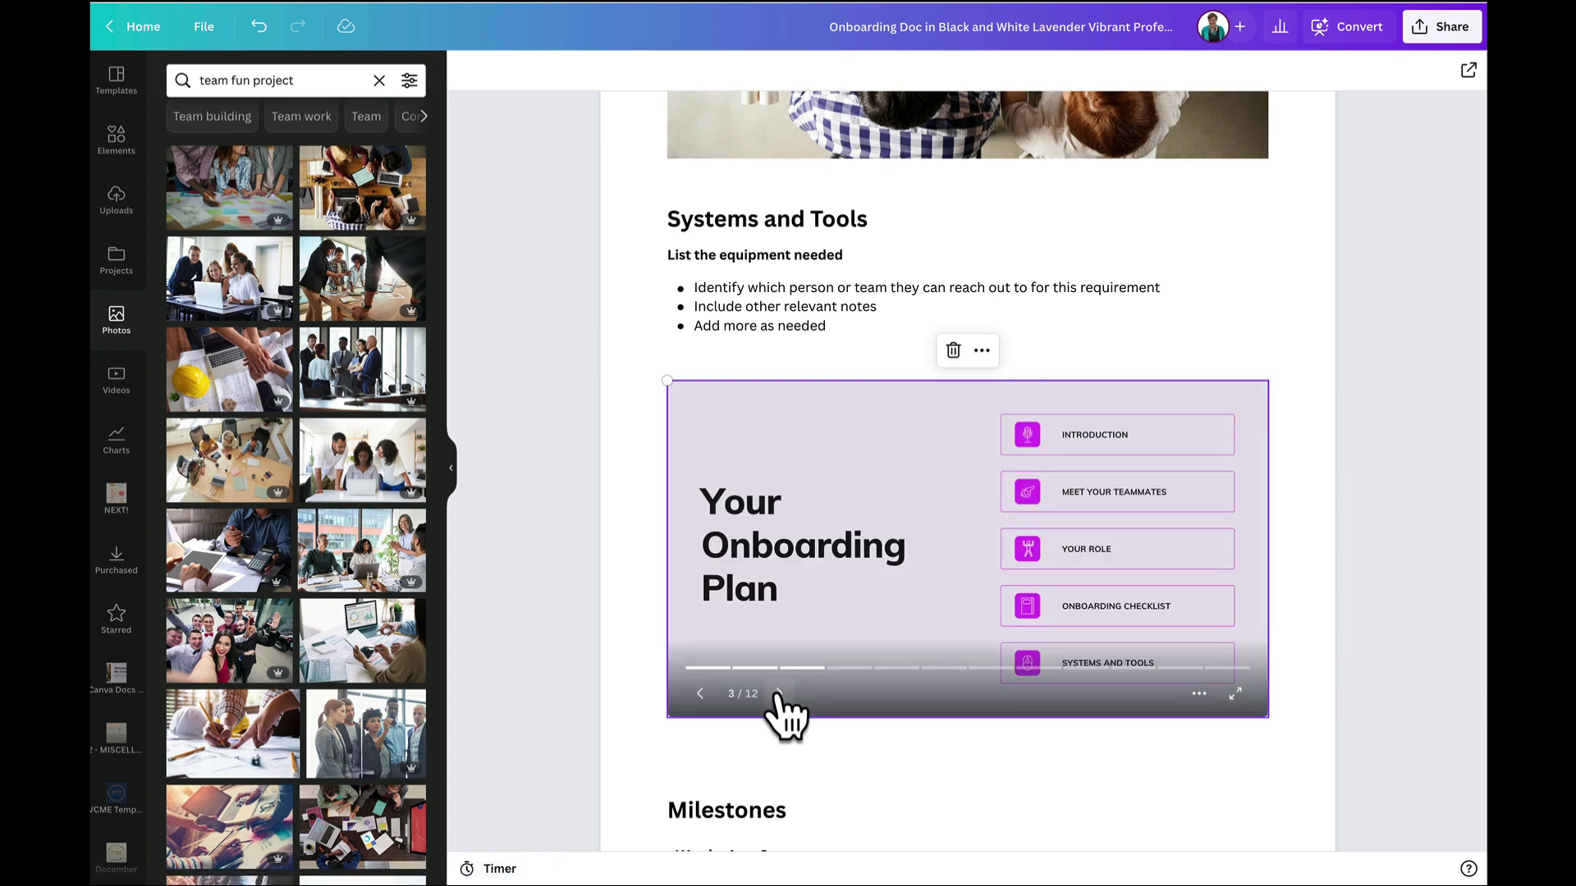
left_click(779, 694)
left_click(779, 693)
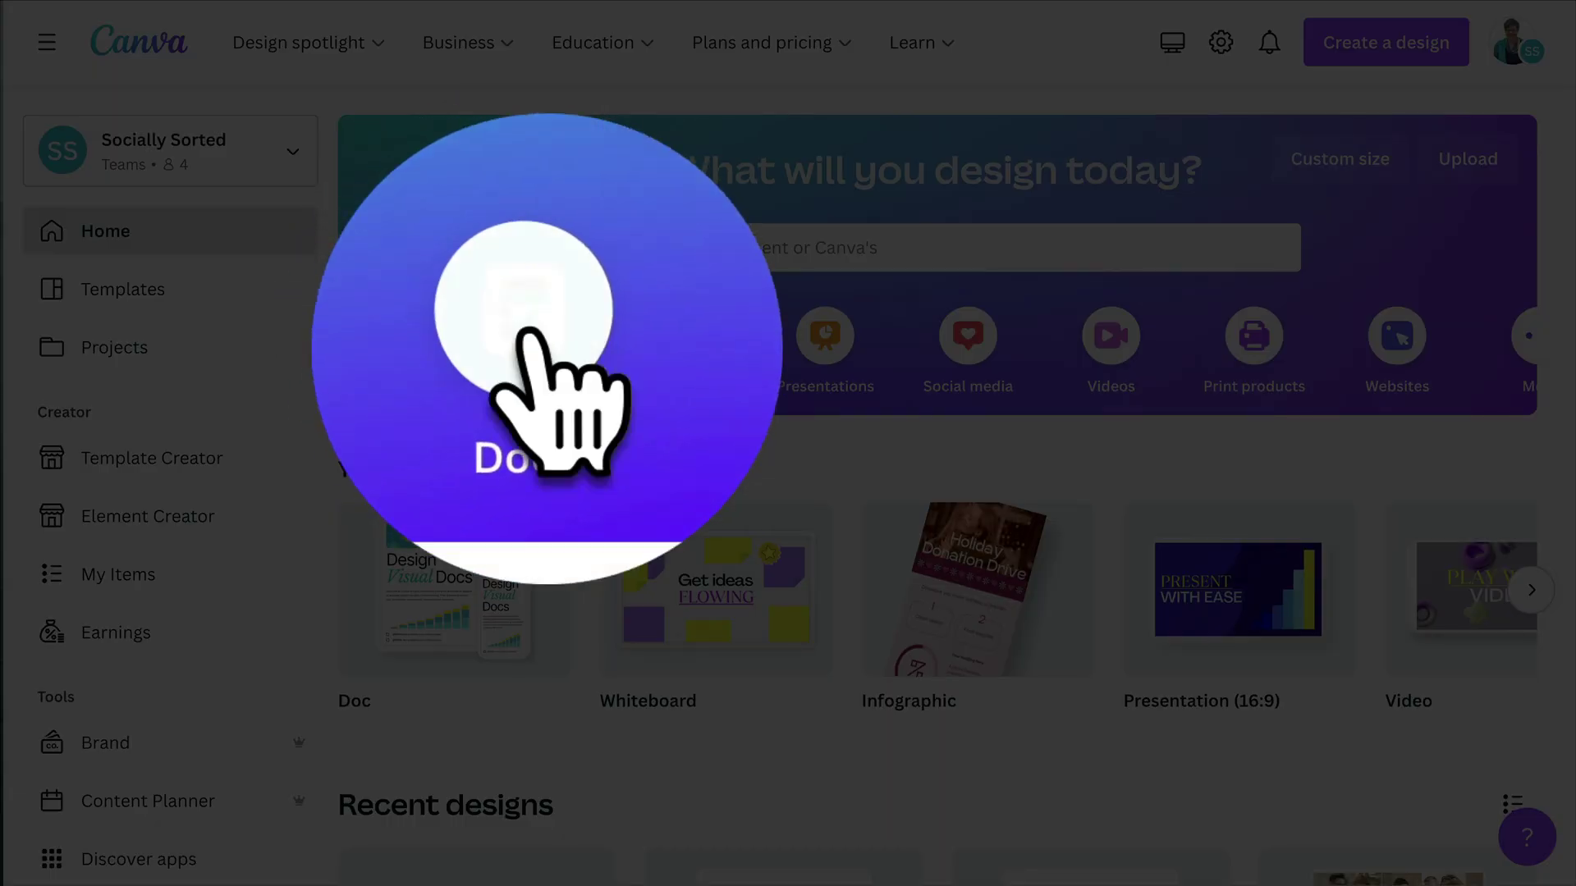
- Show the Docs category on the home page and open the full list of Docs templates
left_click(541, 338)
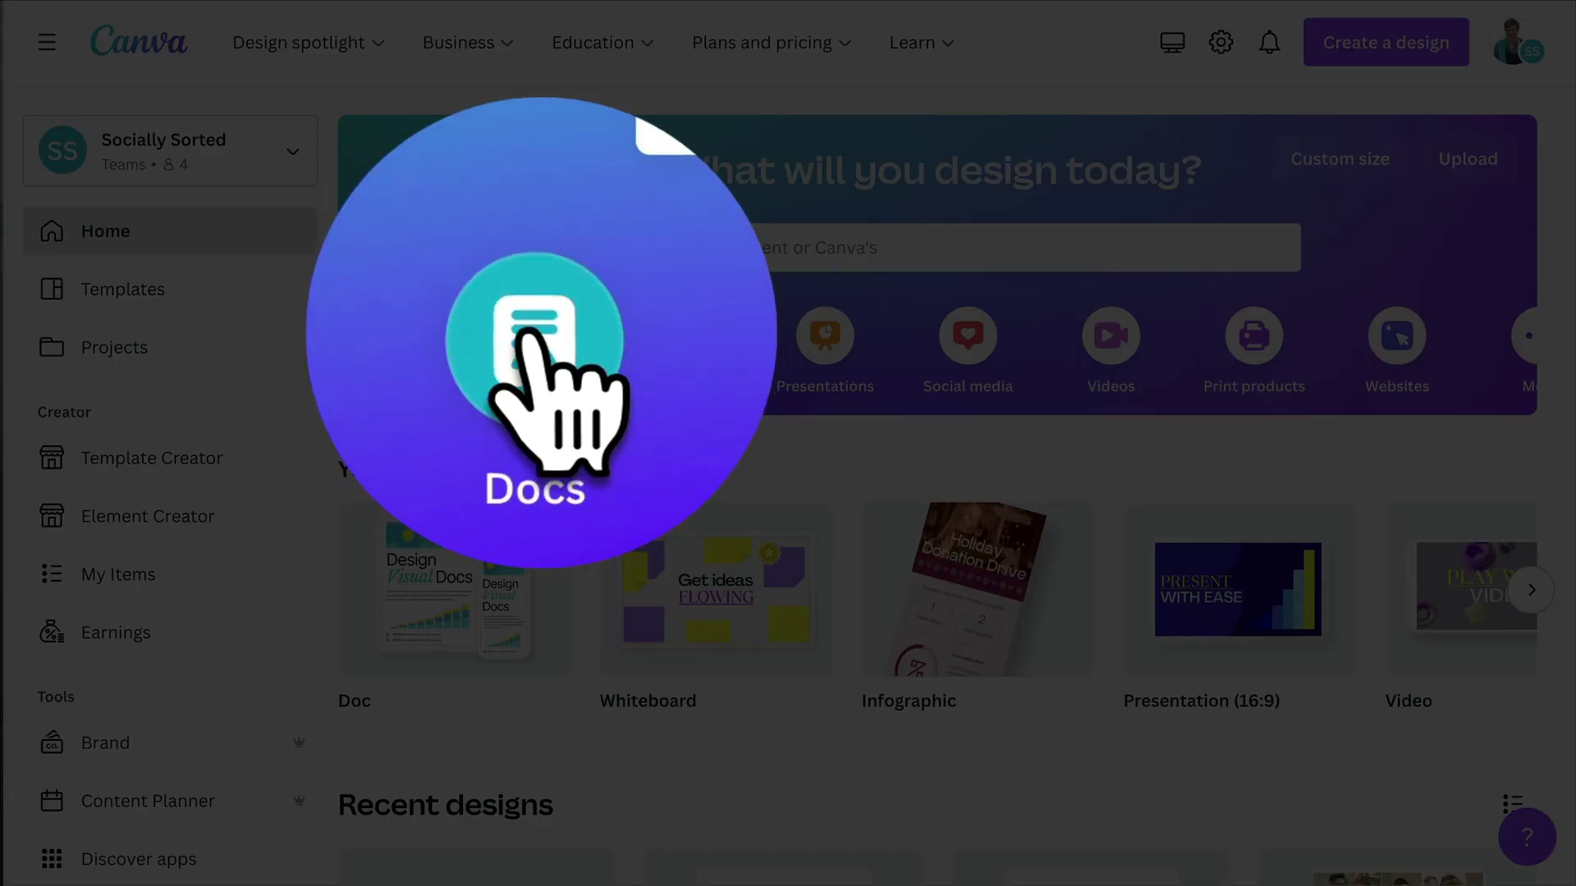
scroll(1069, 563, "down", 4)
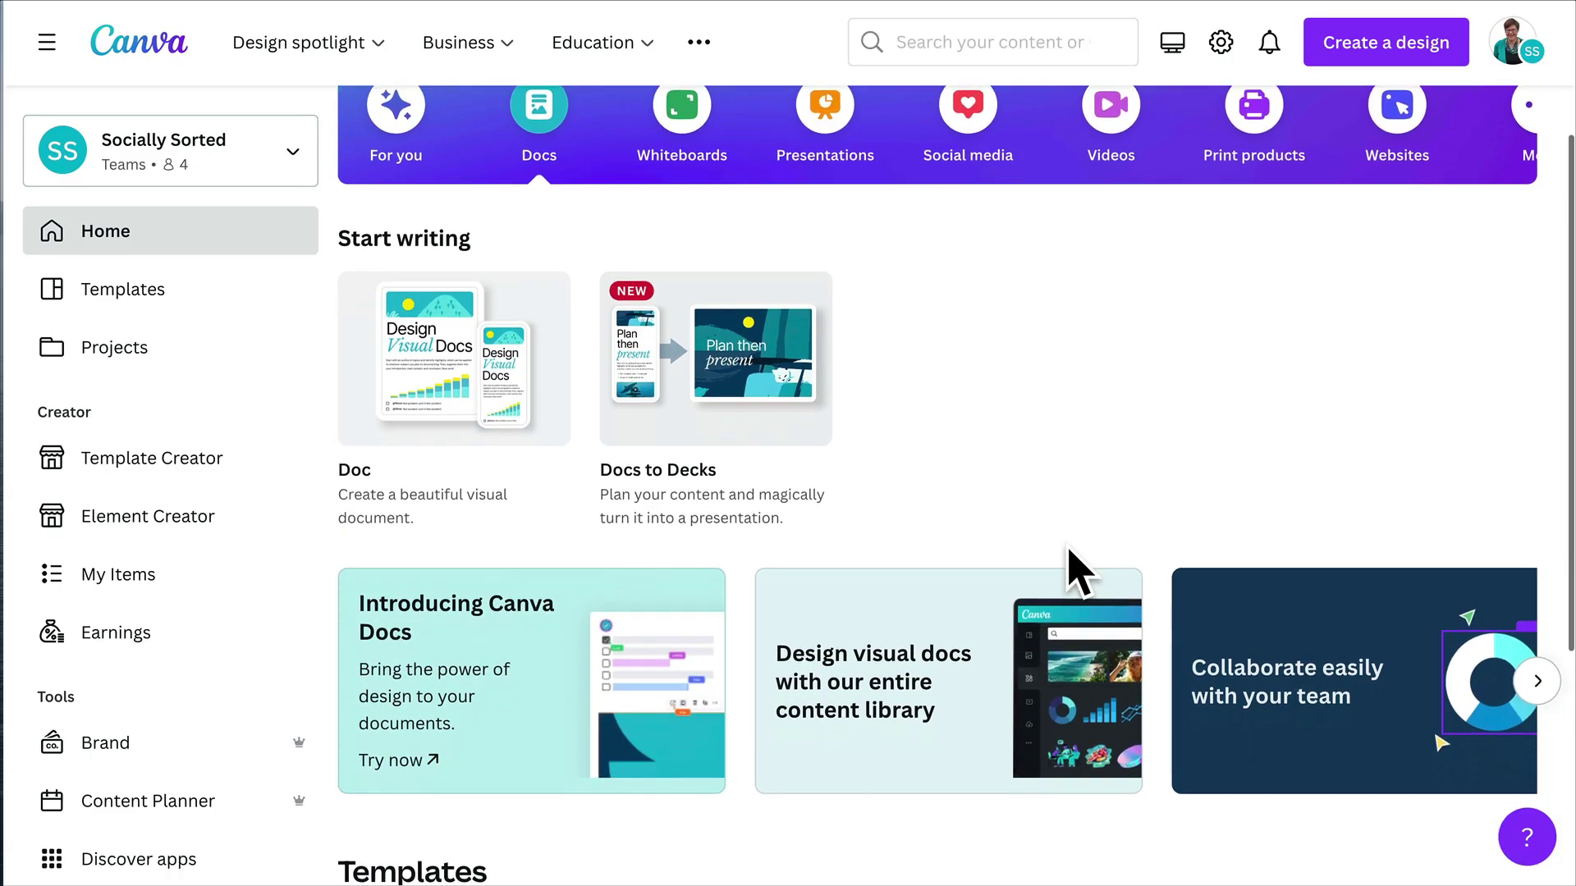
scroll(1066, 546, "down", 3)
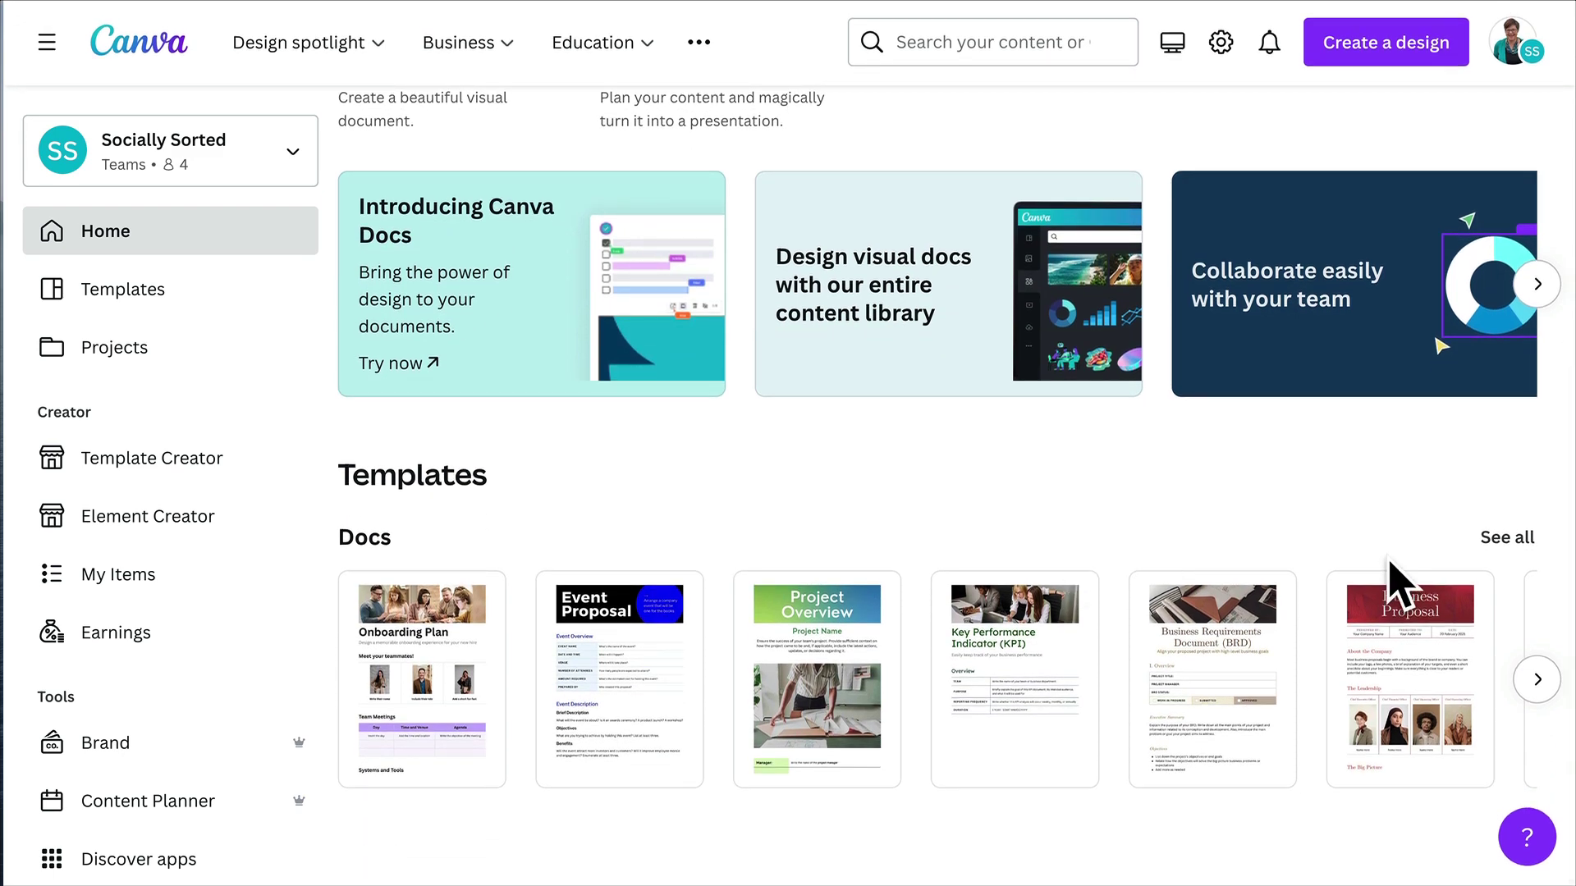
left_click(1501, 540)
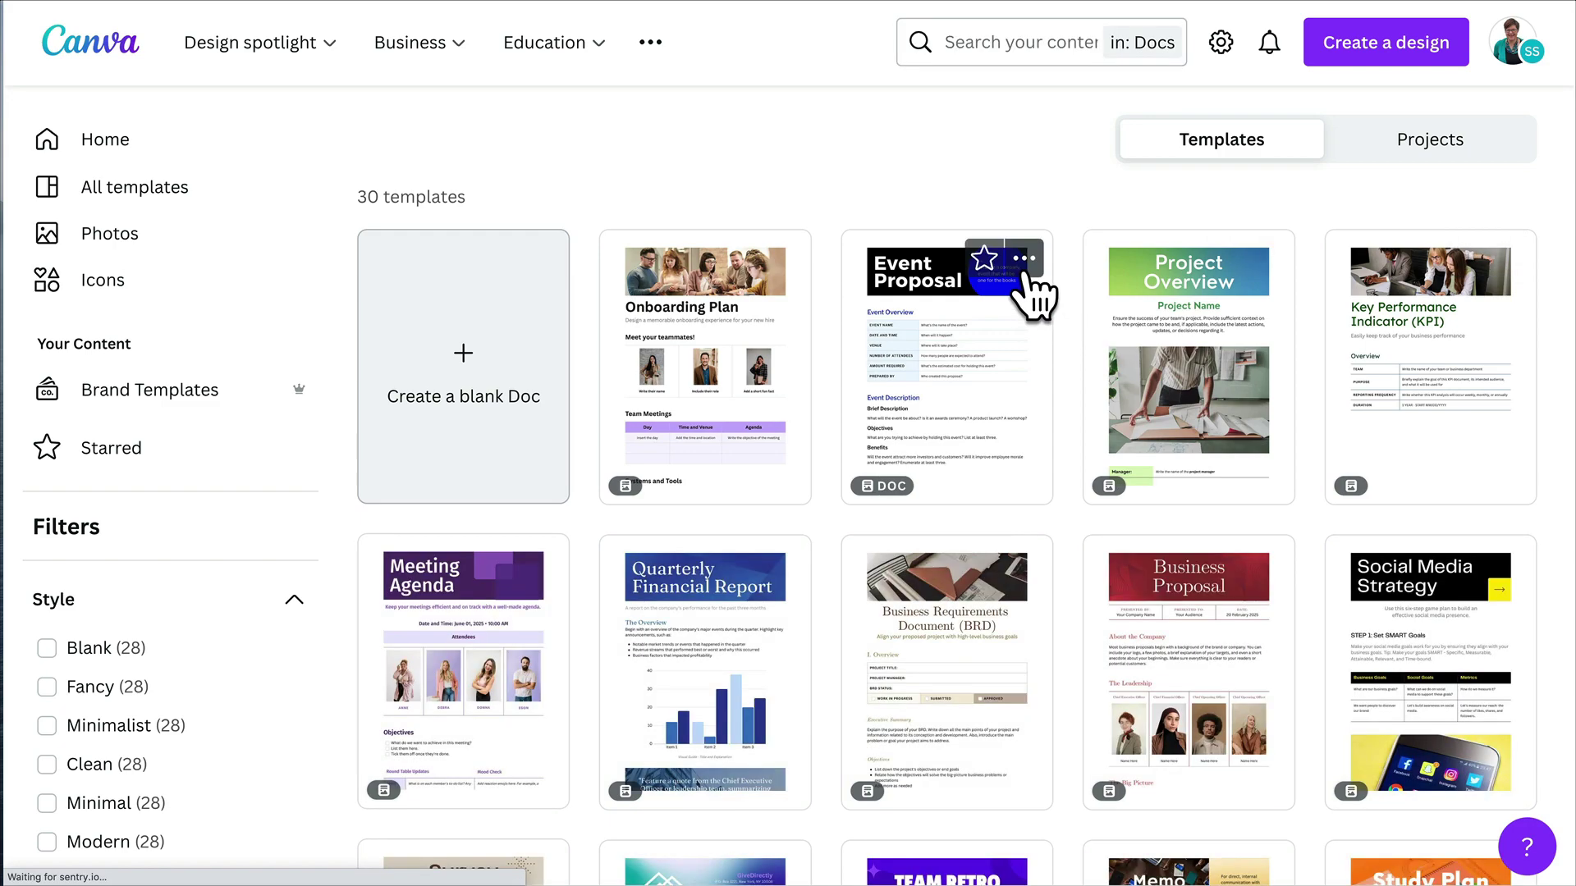
- Browse the Docs templates at a larger page zoom and open the Social Media Strategy template
scroll(1302, 402, "down", 5)
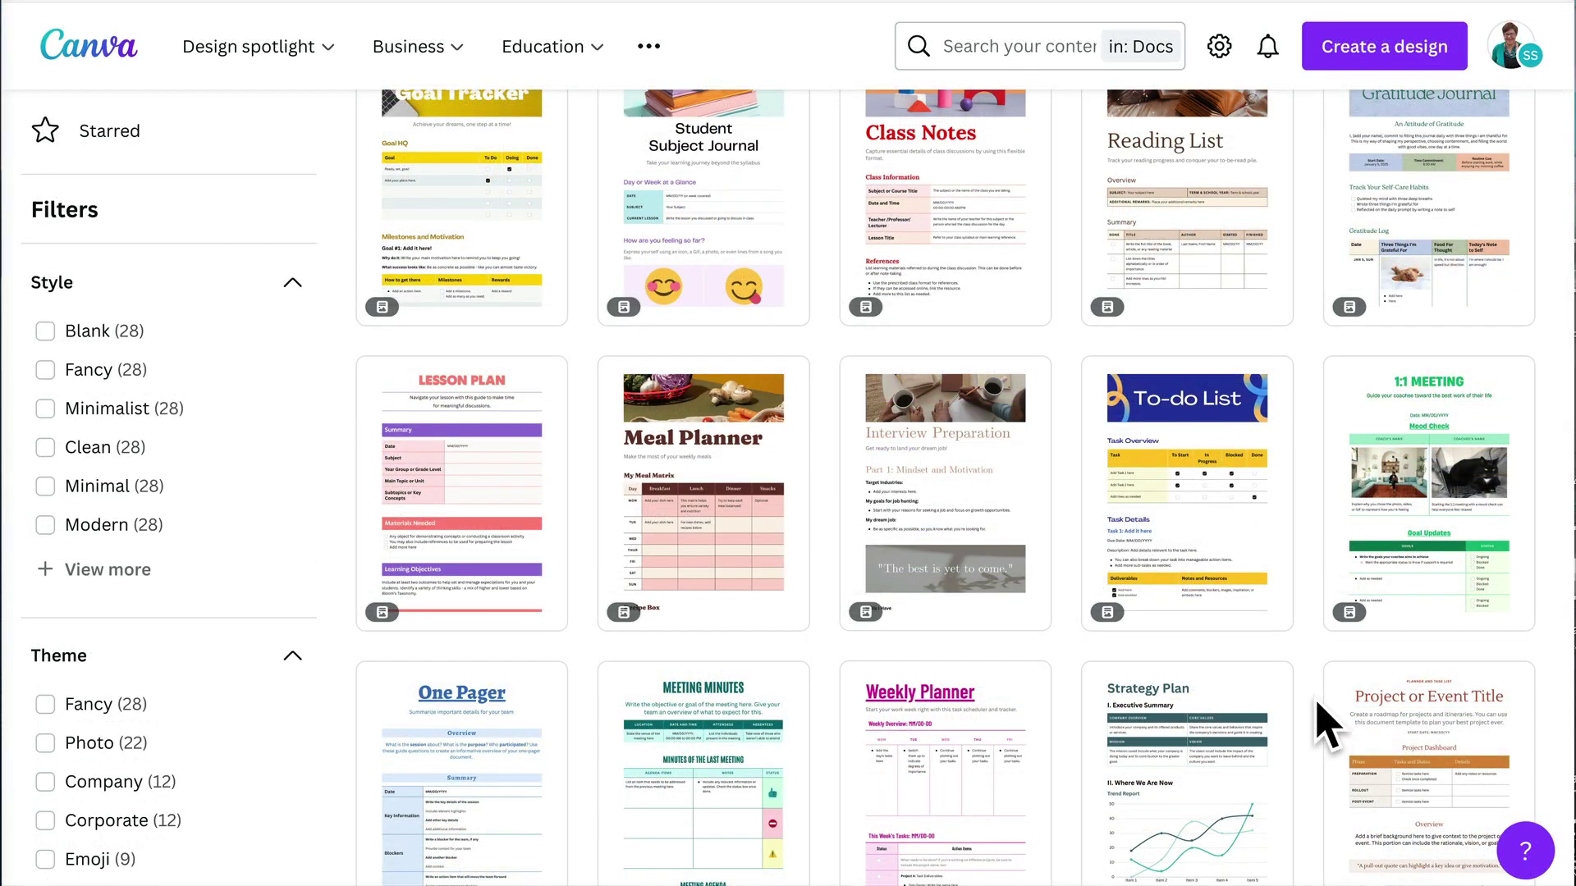
scroll(1326, 722, "up", 4)
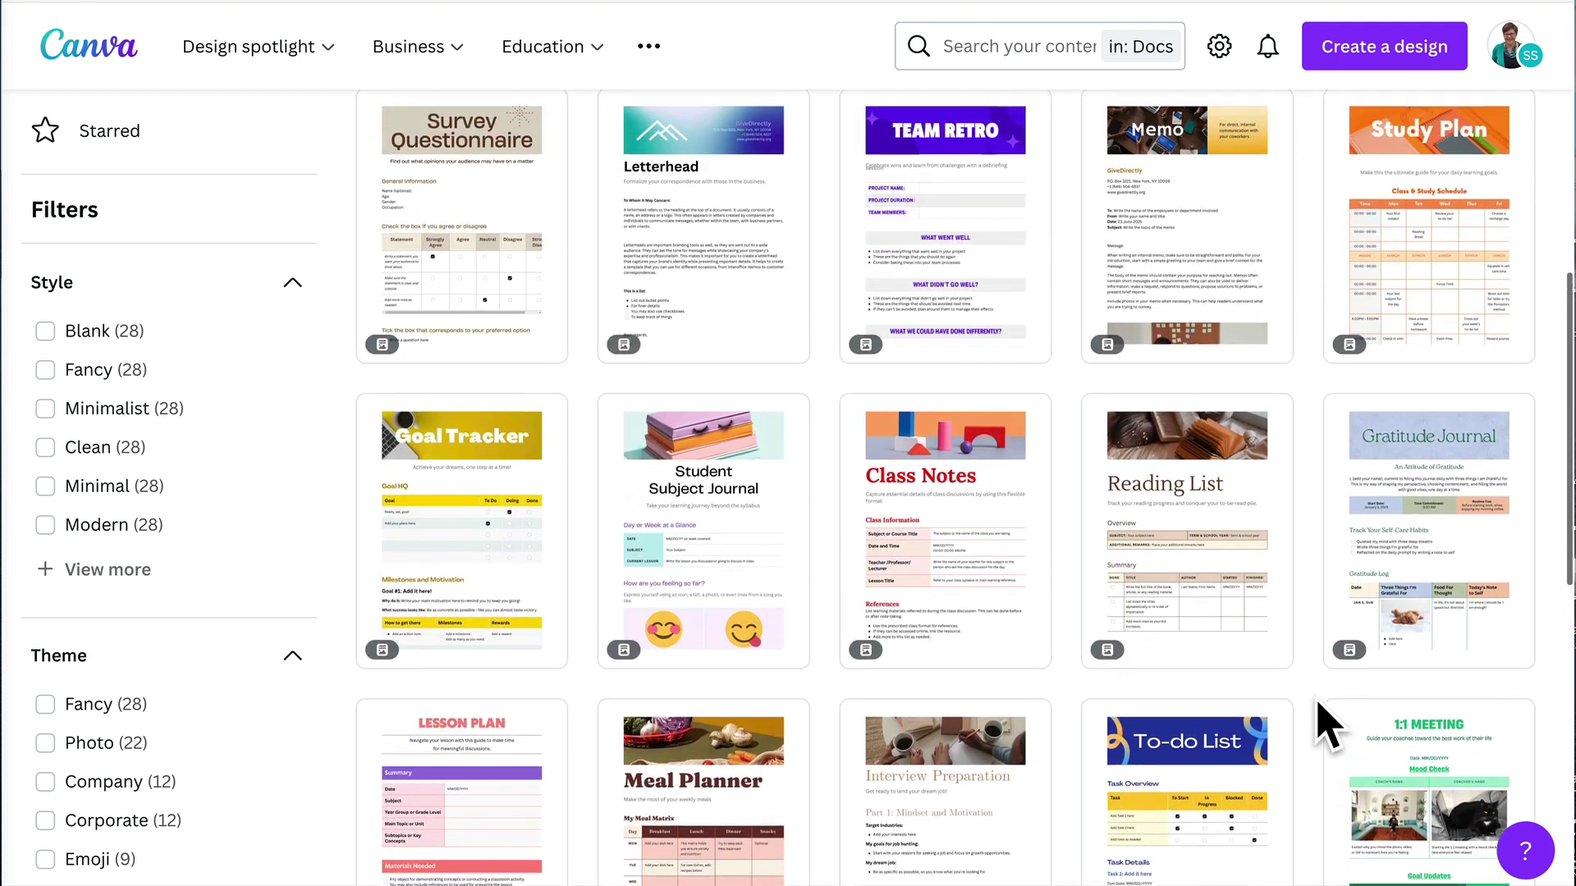
scroll(1327, 723, "up", 4)
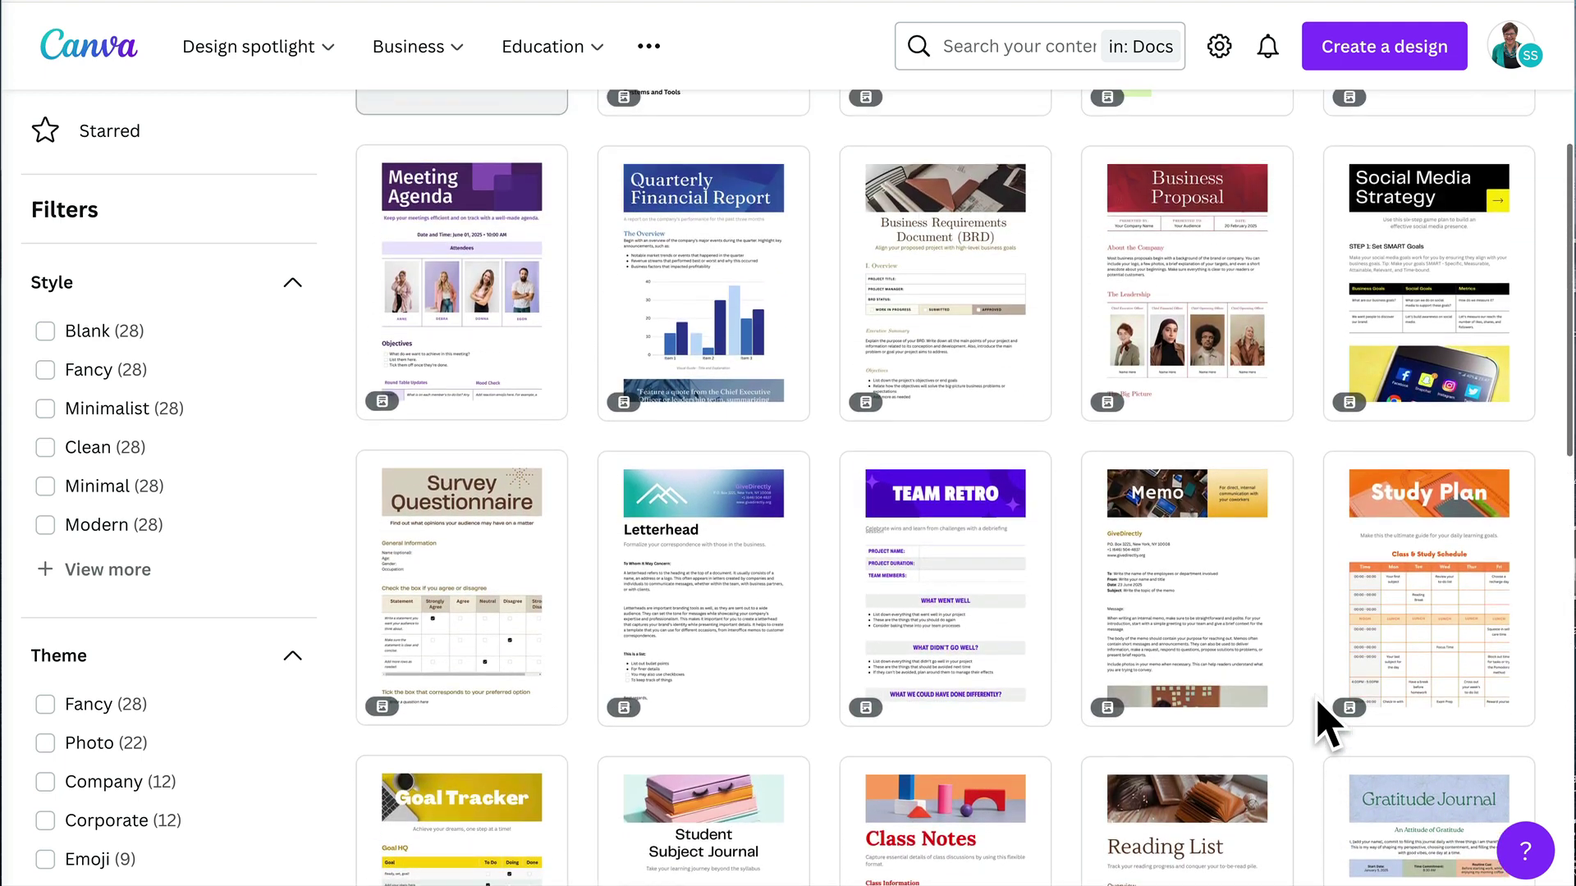
scroll(1327, 722, "up", 4)
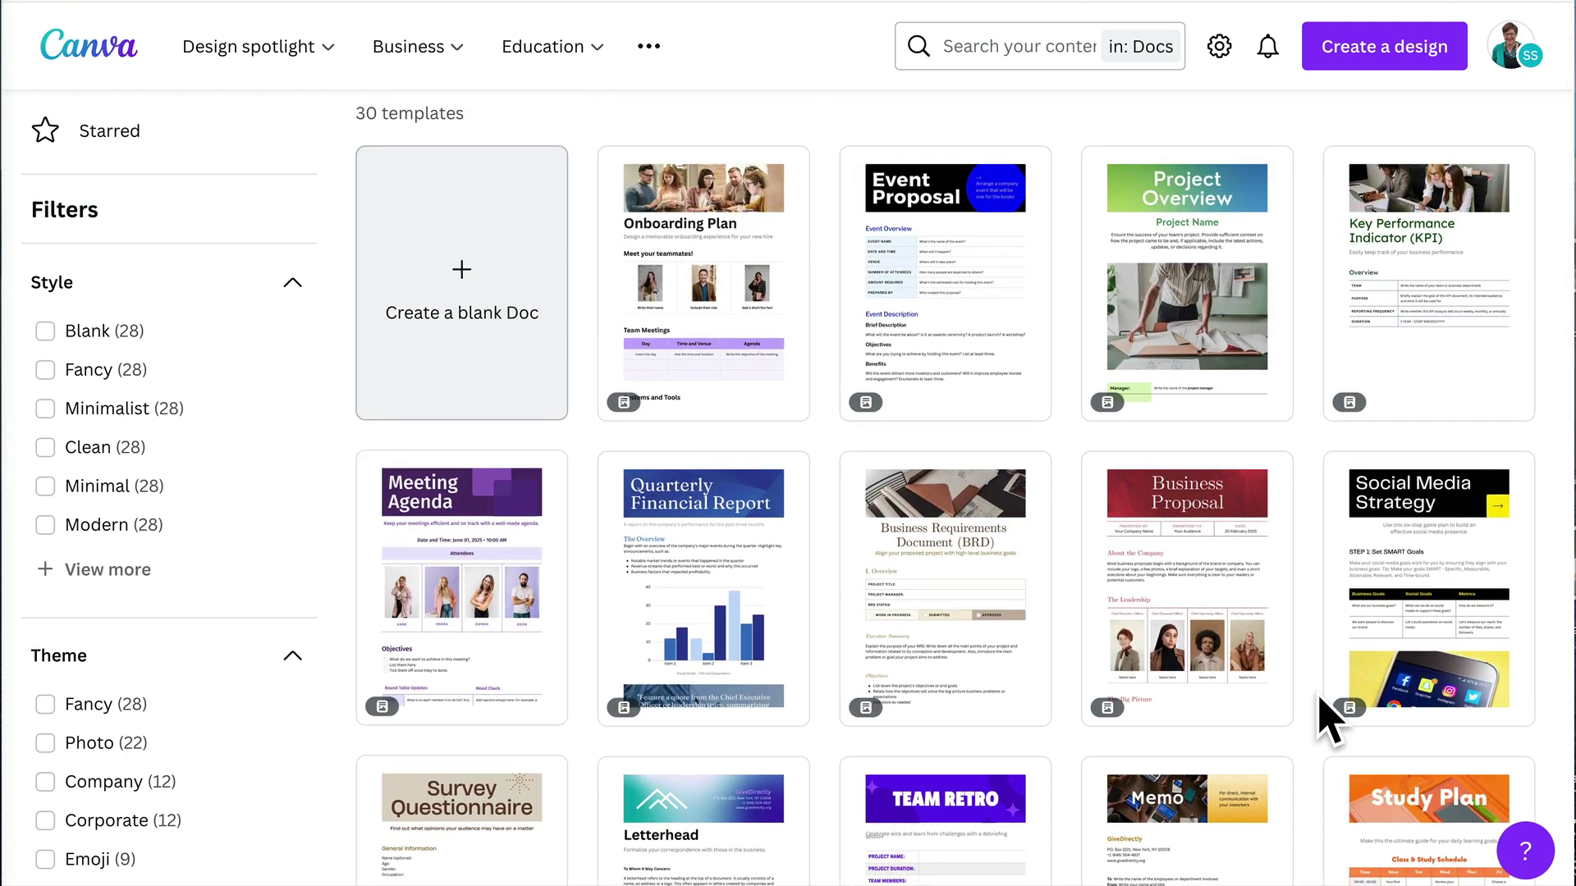
scroll(1321, 698, "up", 1)
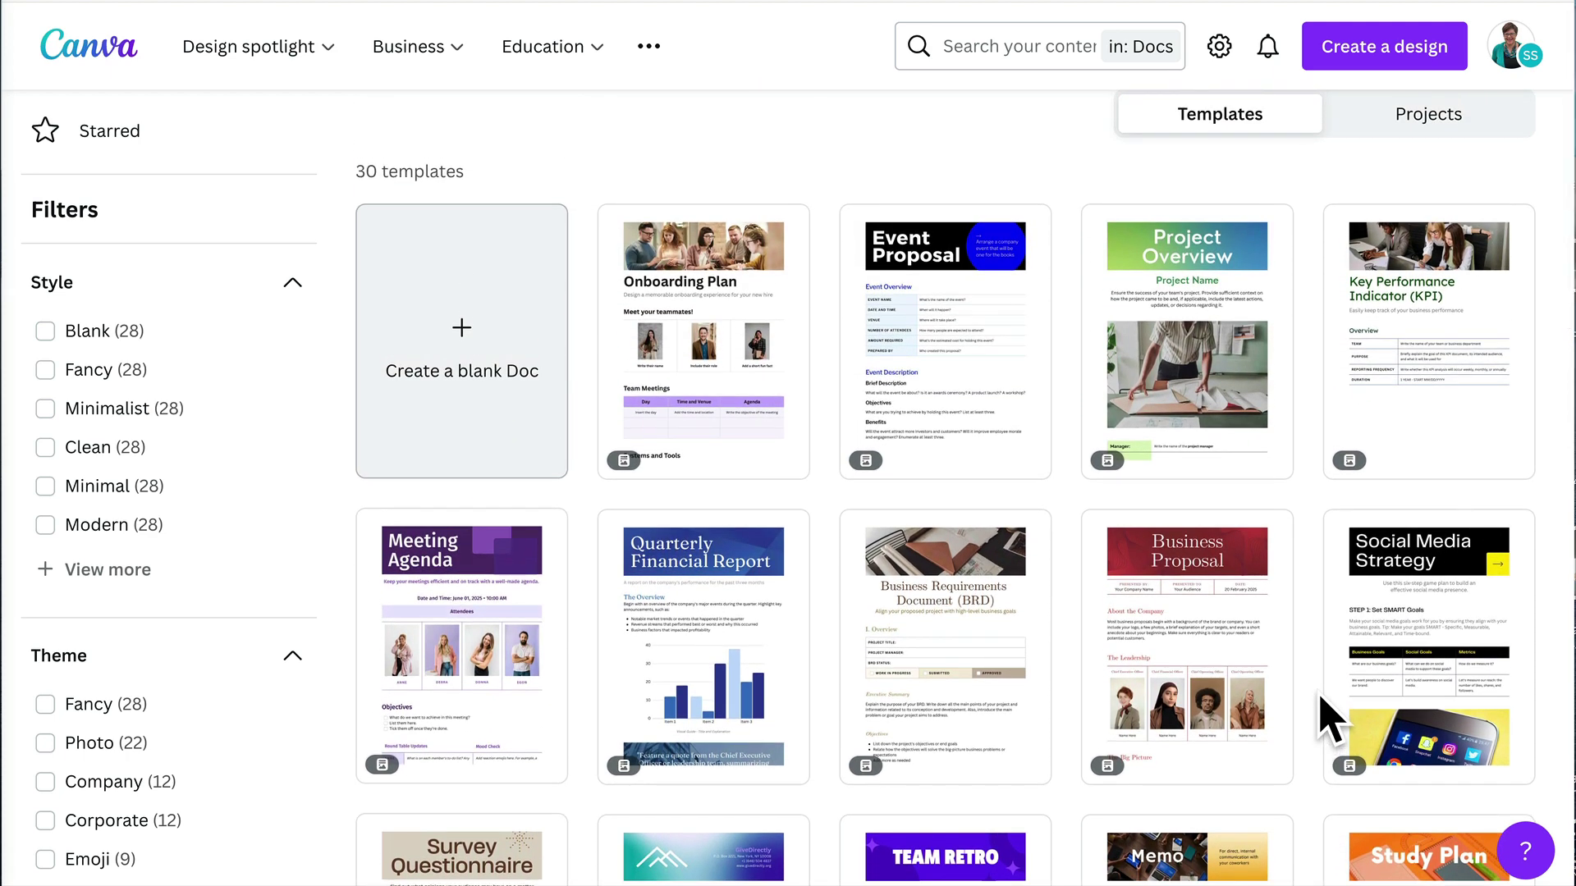
key("ctrl+plus")
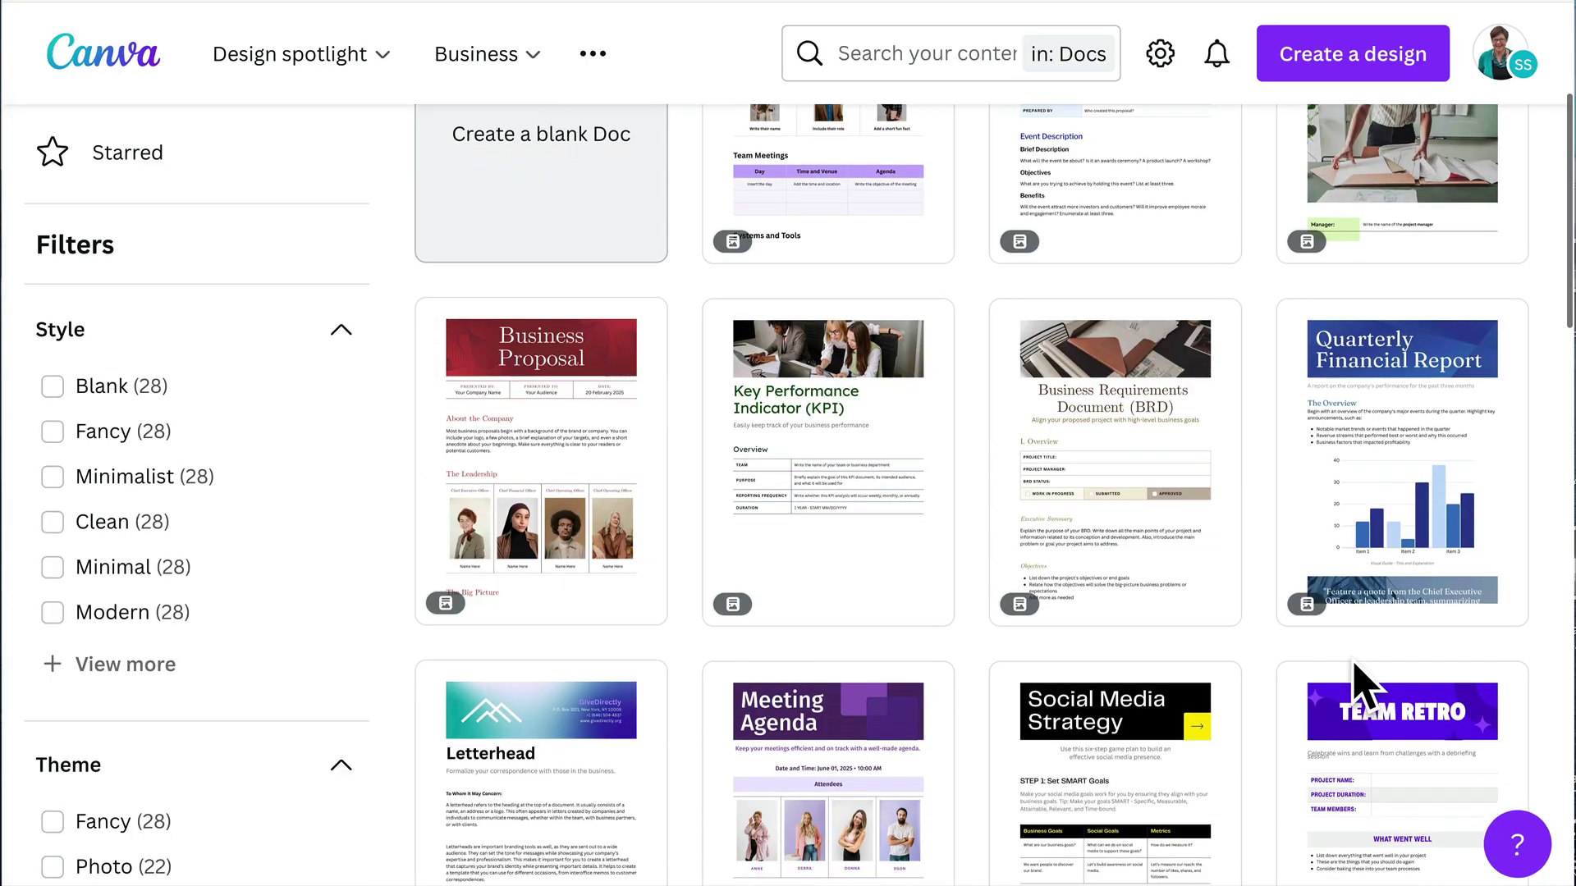
scroll(1354, 681, "down", 3)
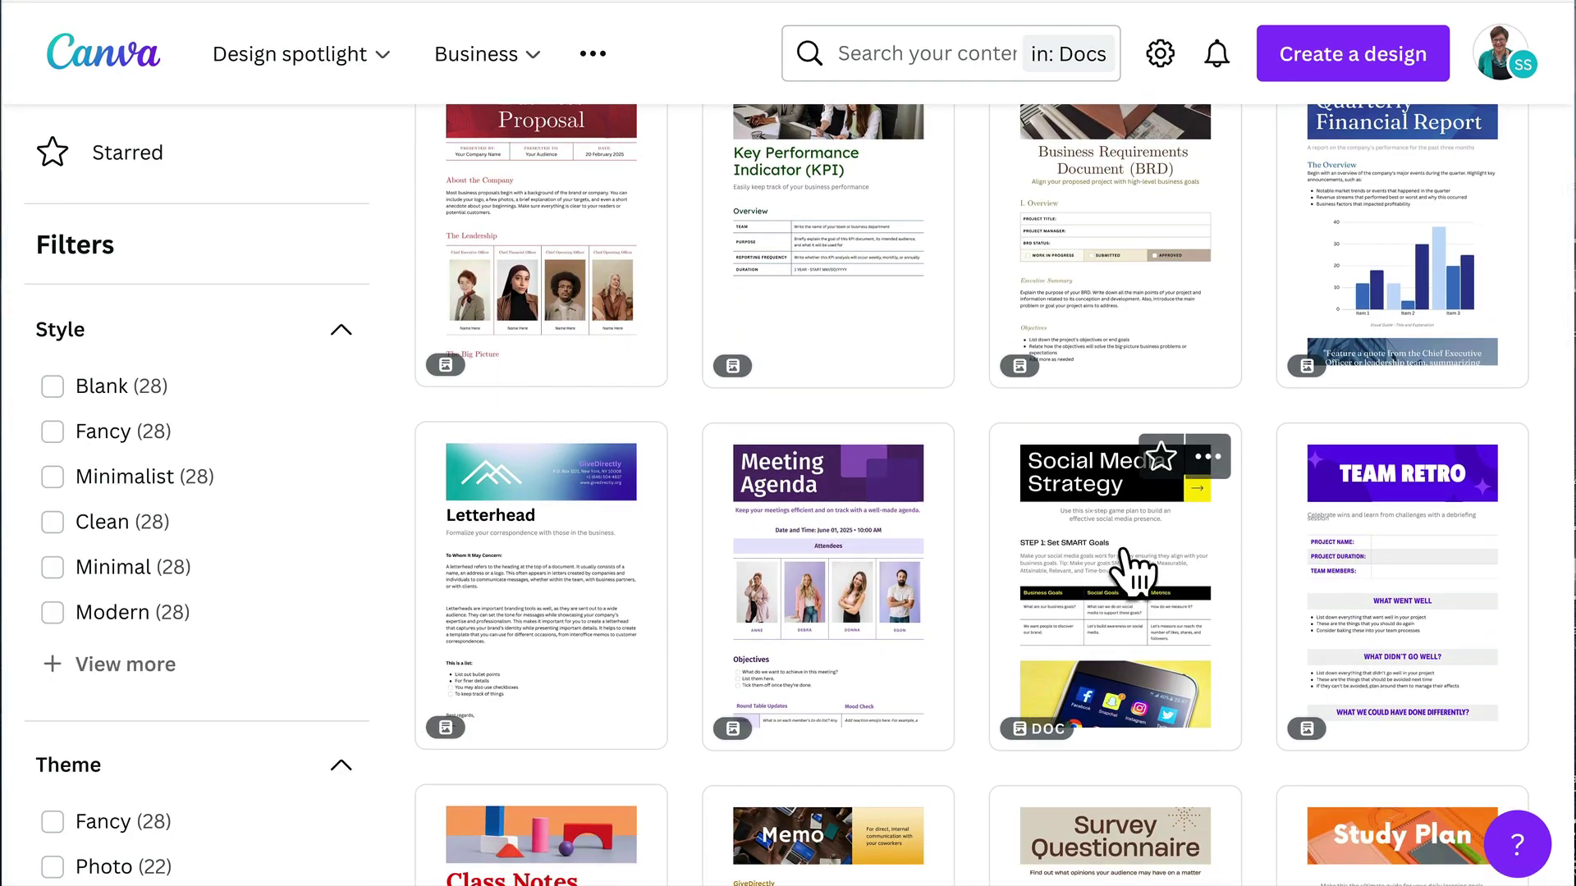
left_click(1132, 563)
- Review all six steps of the Social Media Strategy template, including its tables, chart and checklists, and return to its title banner
scroll(1495, 245, "down", 3)
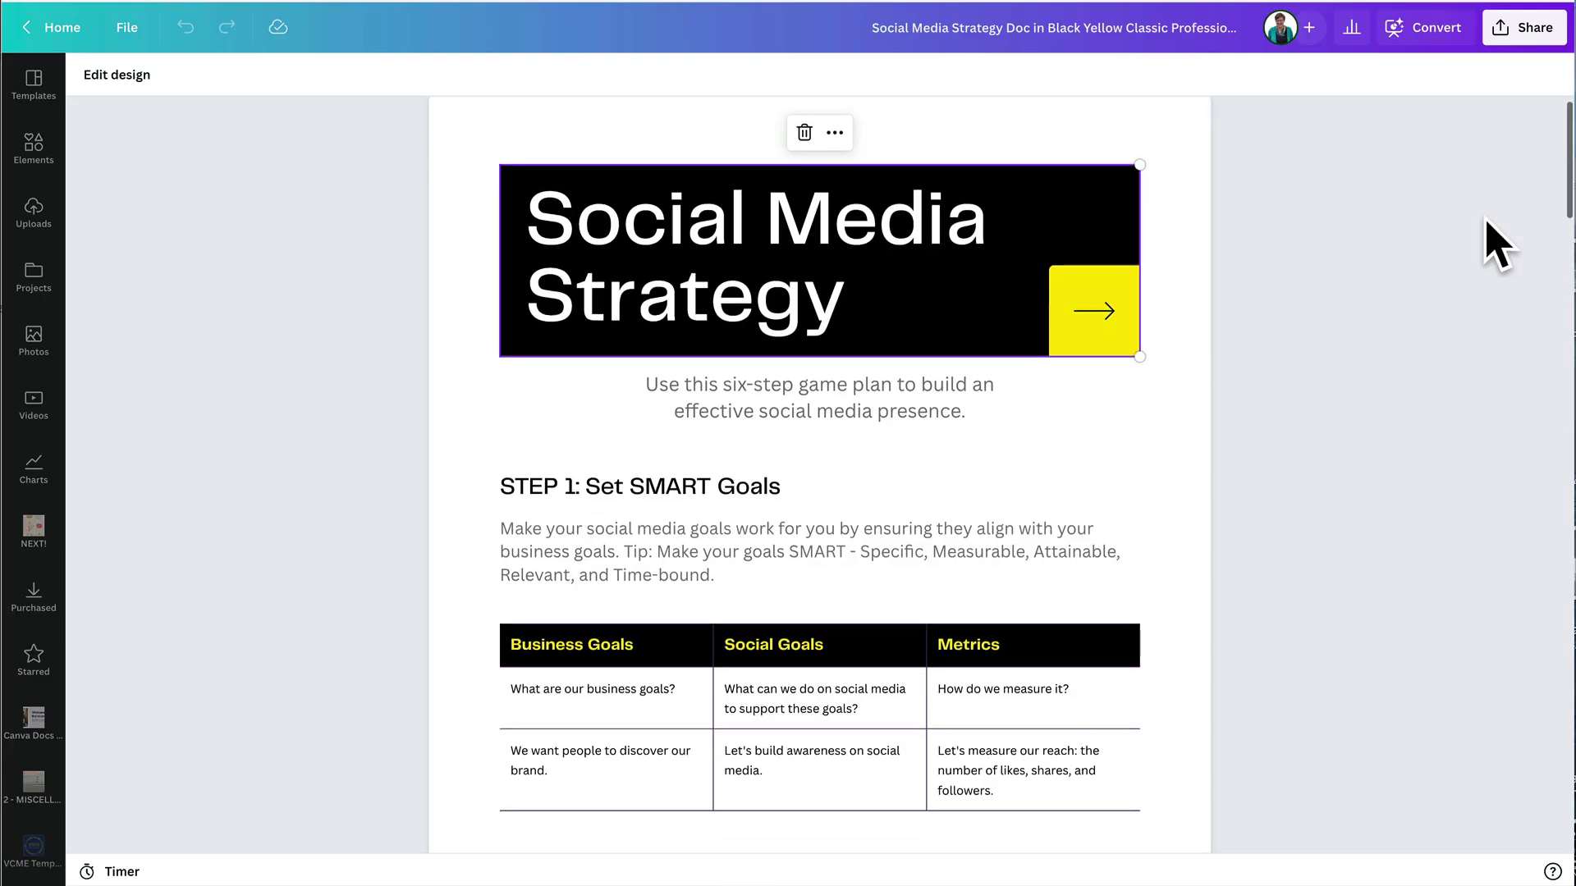
scroll(1495, 245, "down", 3)
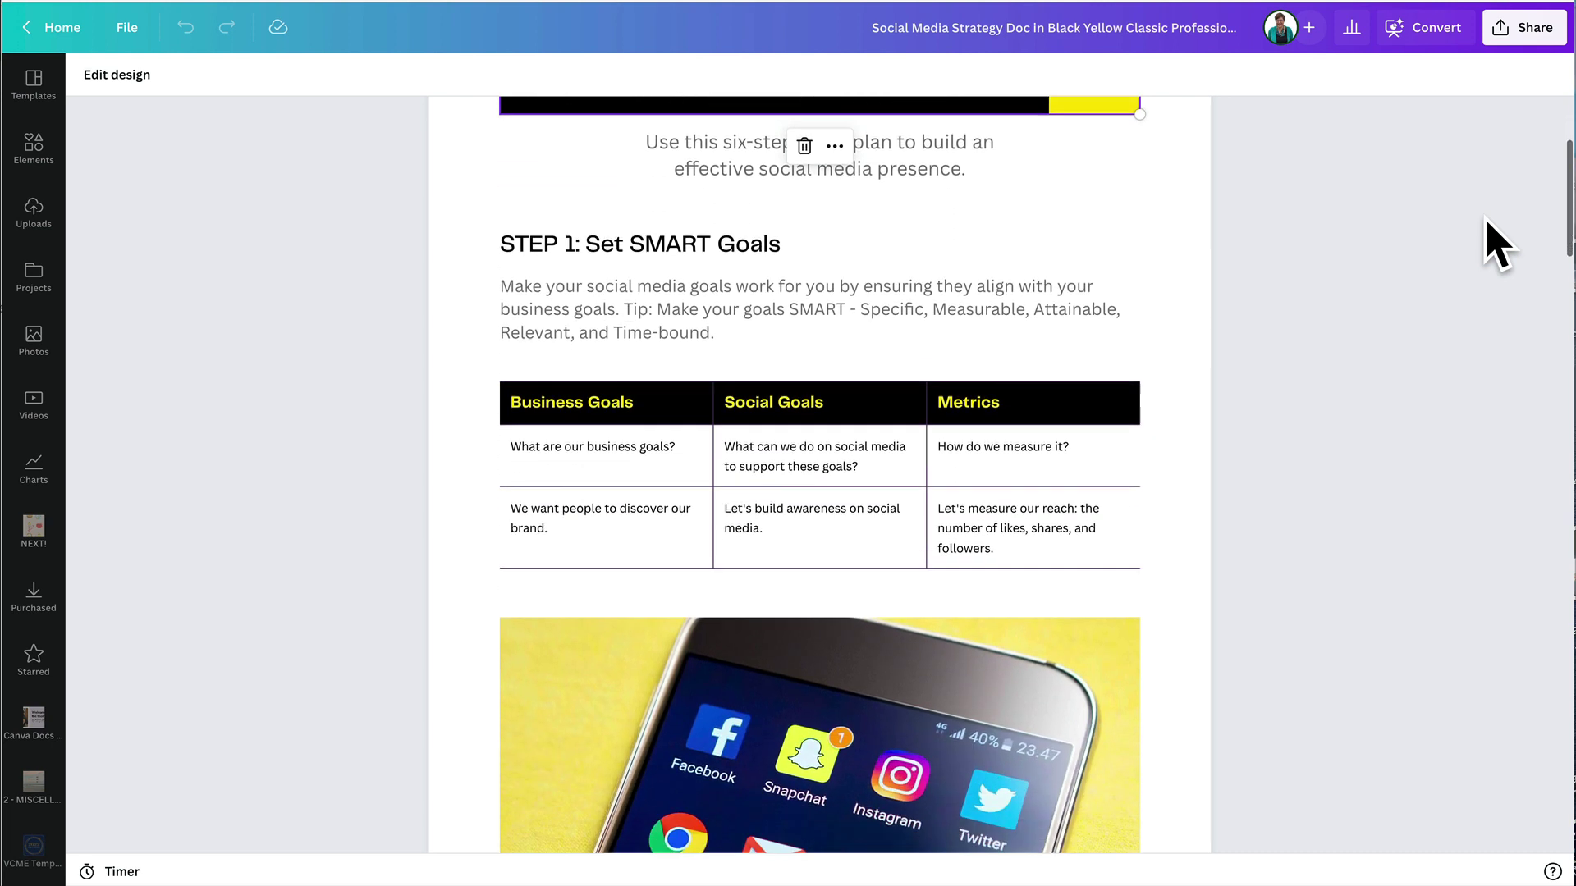
scroll(1495, 244, "down", 5)
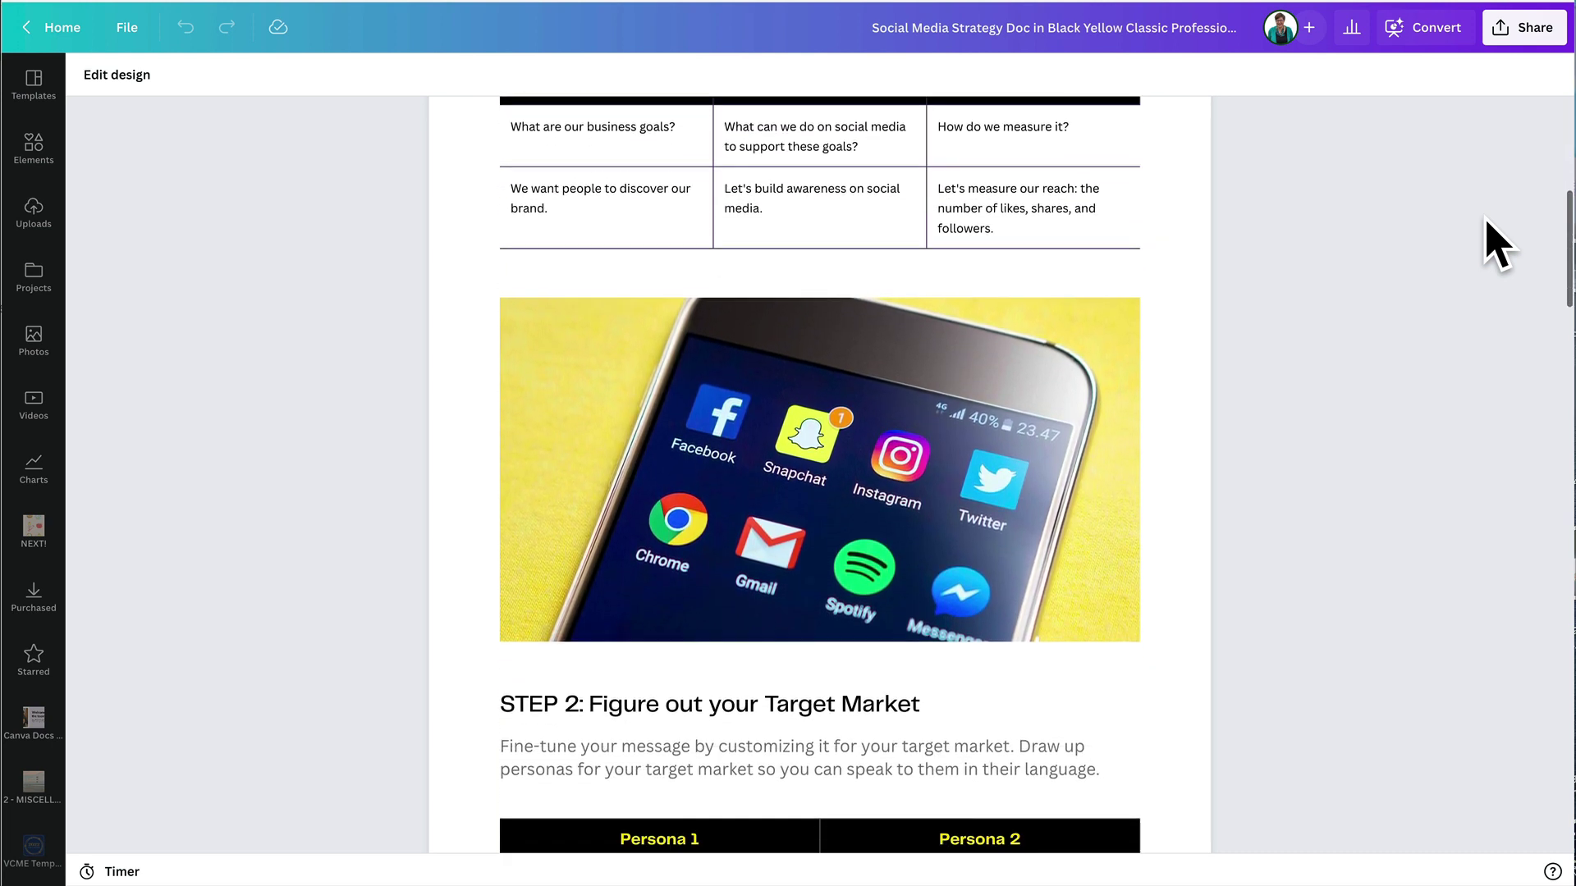
scroll(1495, 244, "down", 4)
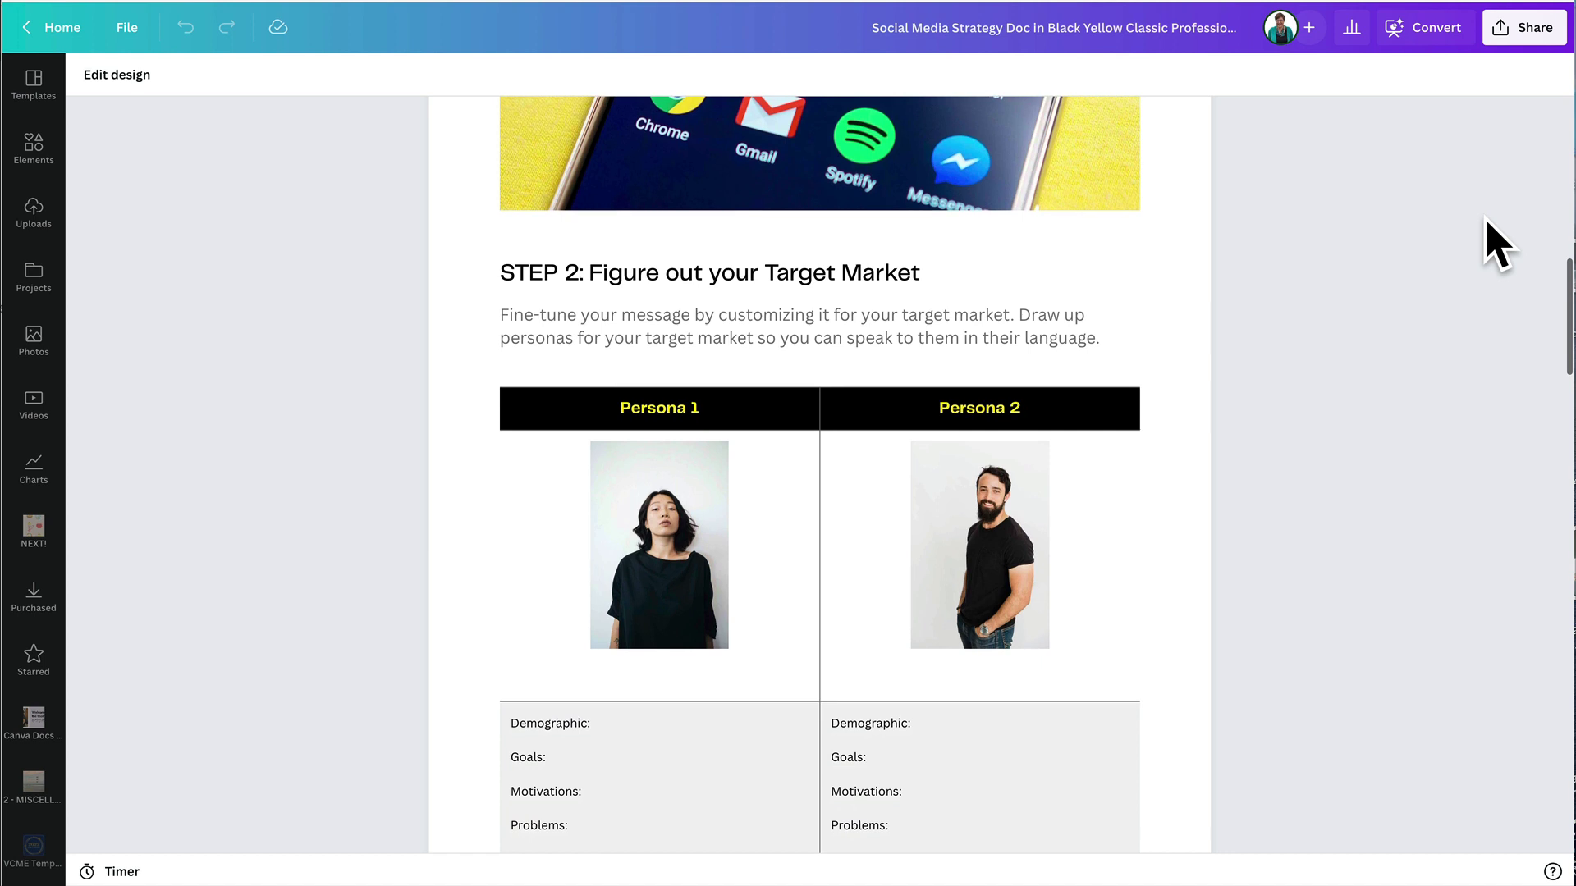
scroll(1495, 244, "down", 5)
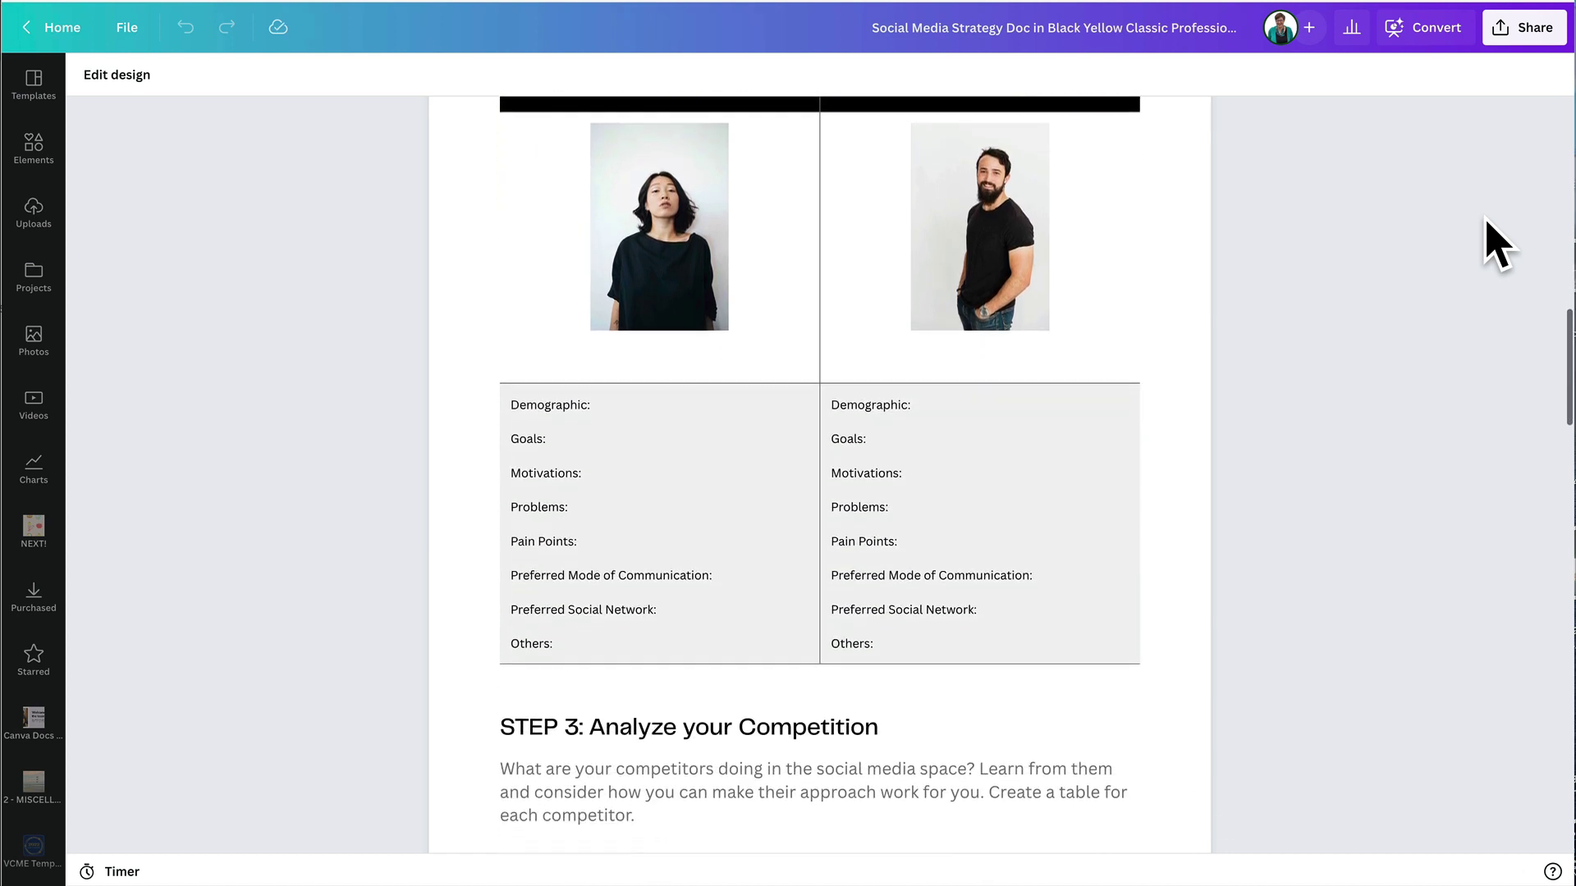
scroll(1495, 244, "down", 4)
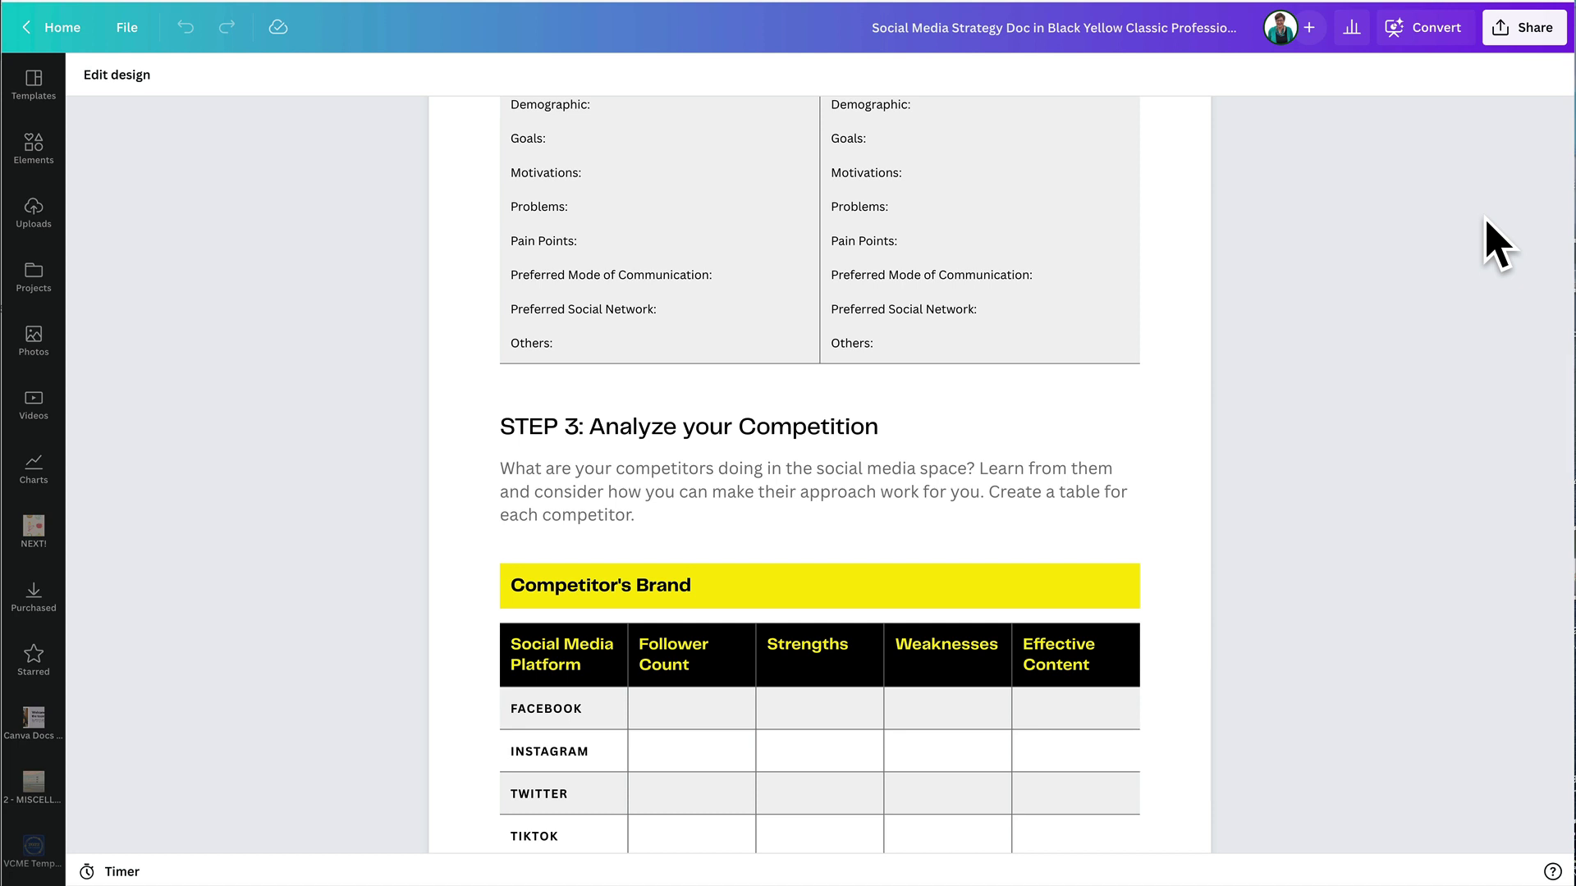
scroll(1495, 245, "down", 3)
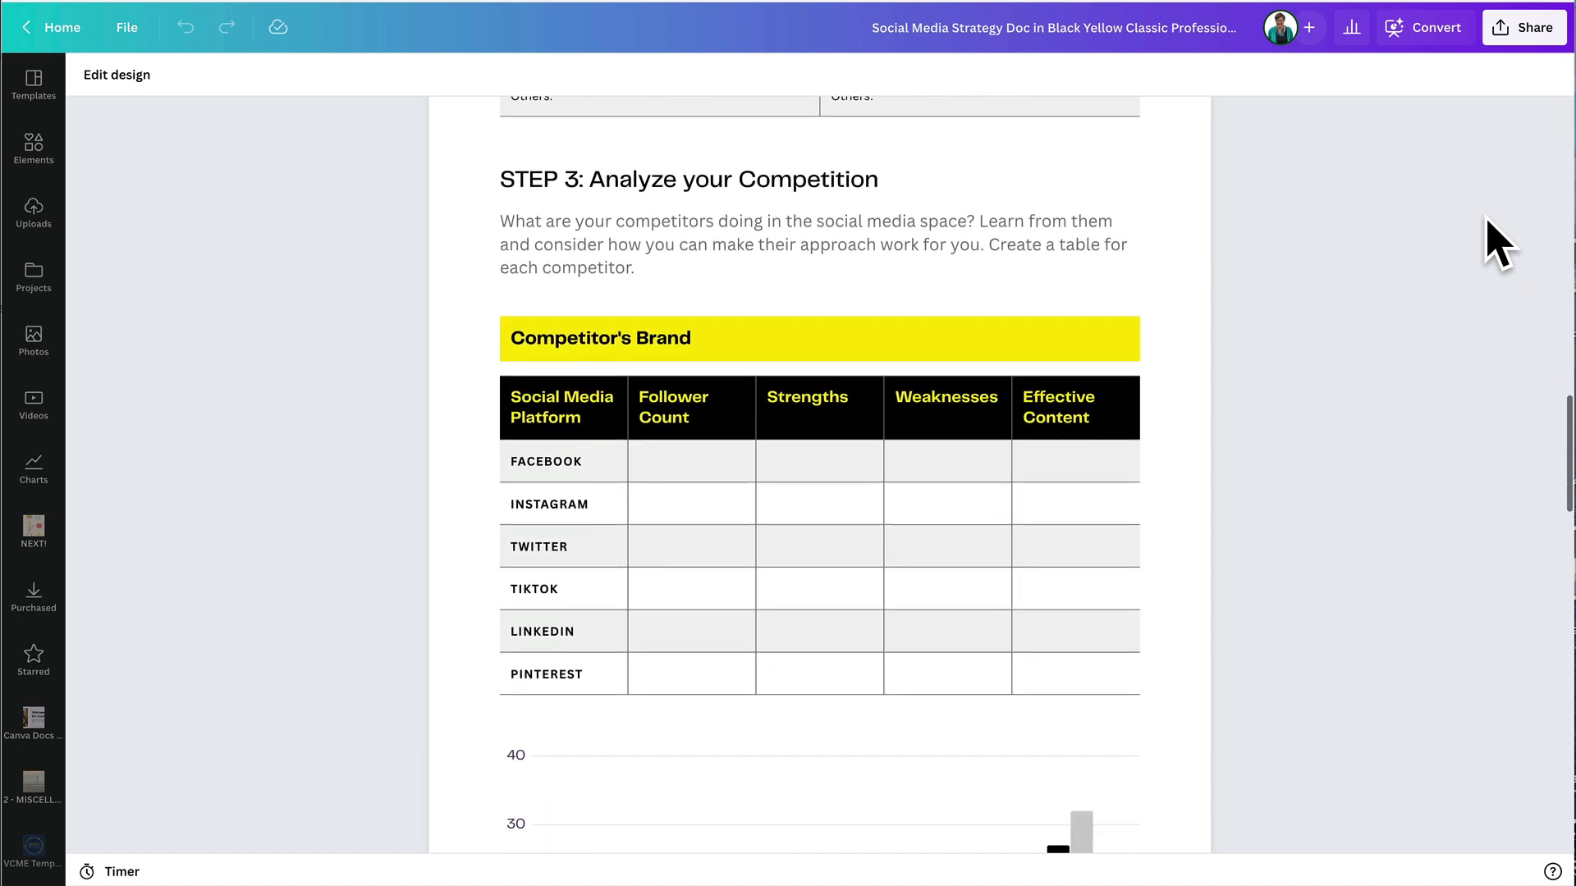
scroll(1495, 244, "down", 5)
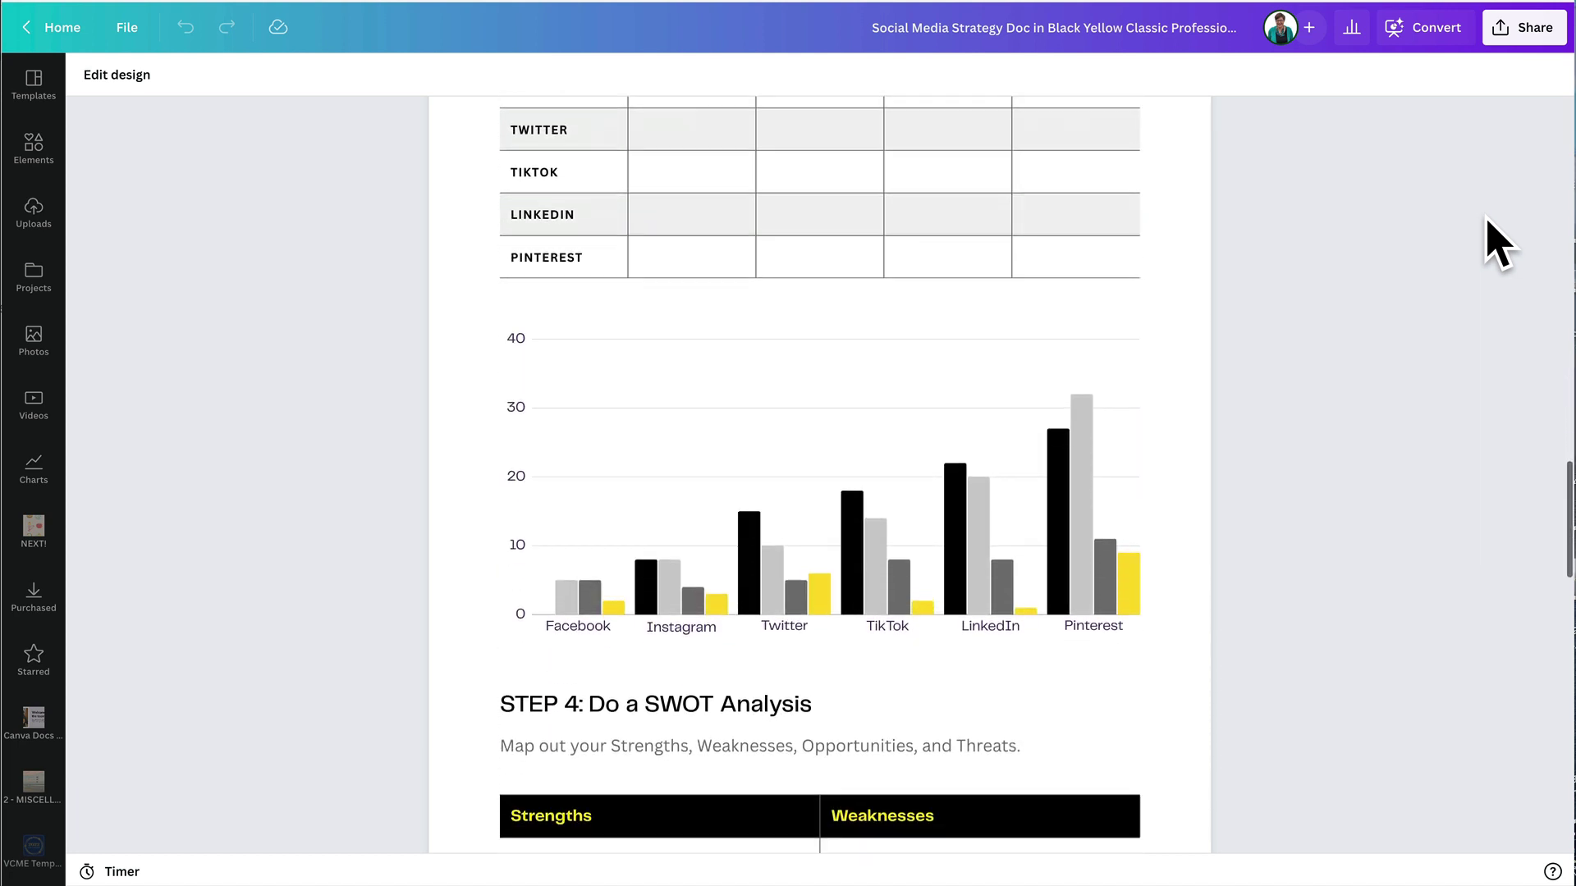
scroll(1495, 245, "down", 5)
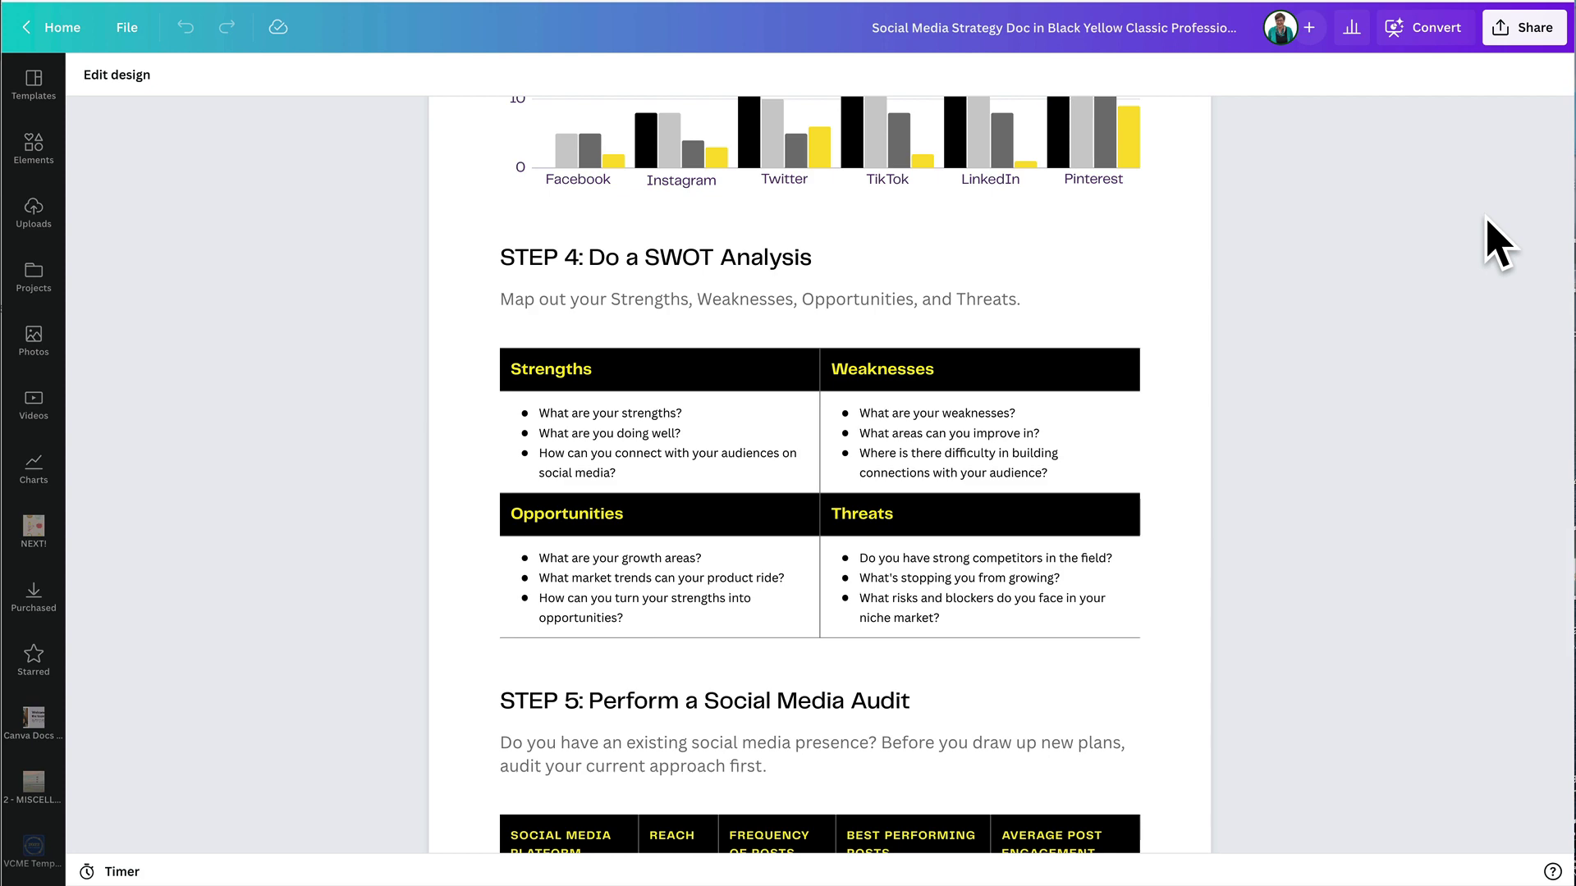
scroll(1495, 244, "down", 5)
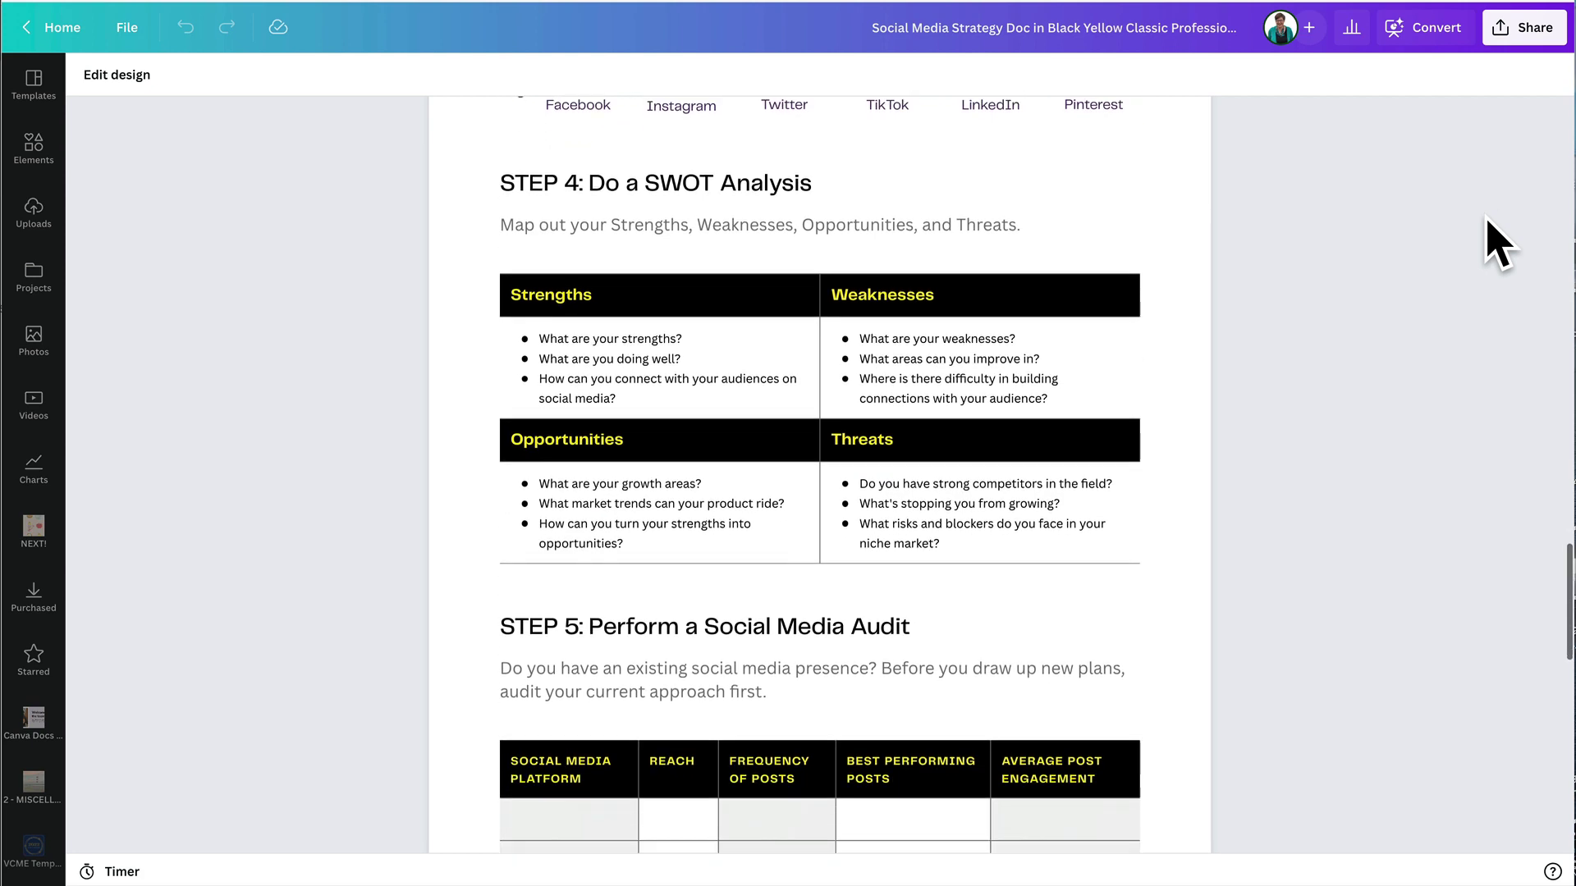
scroll(1495, 244, "down", 8)
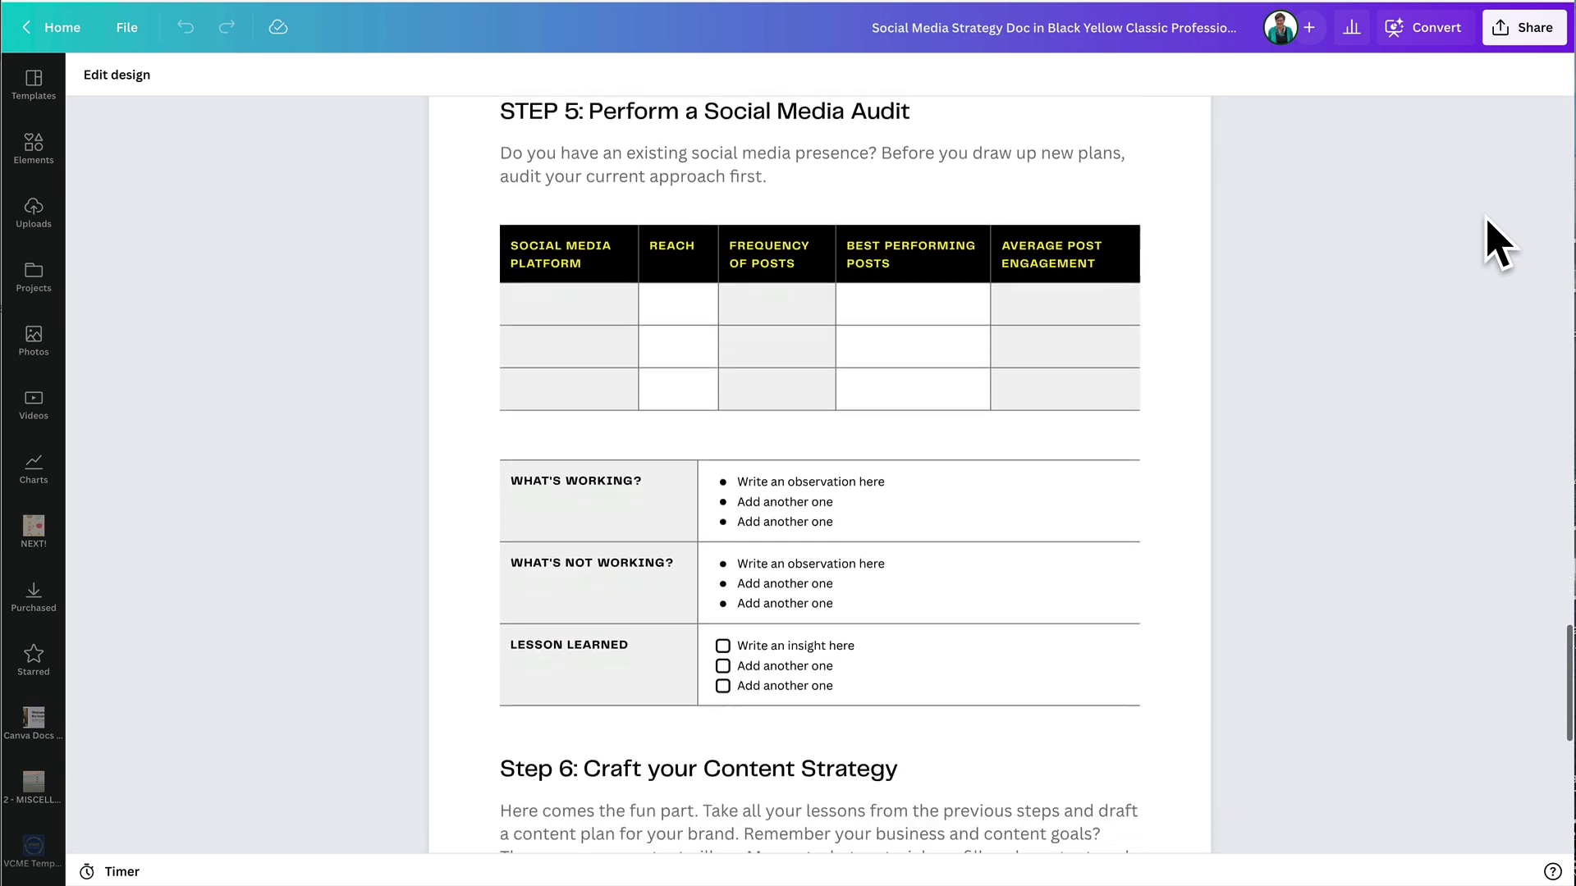
scroll(1495, 245, "down", 2)
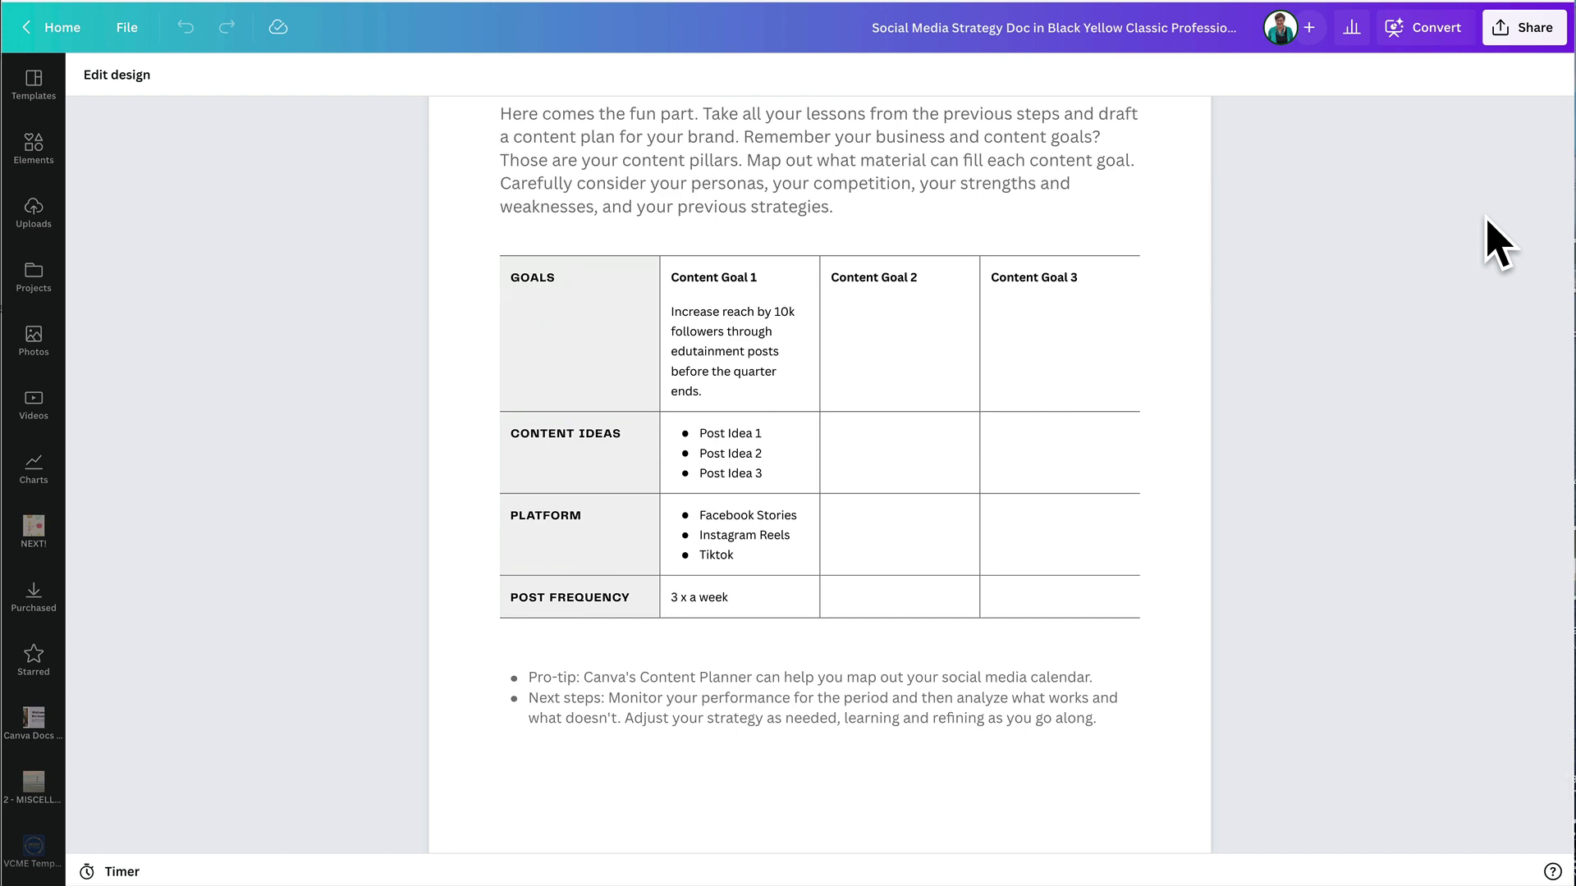
scroll(1495, 244, "up", 20)
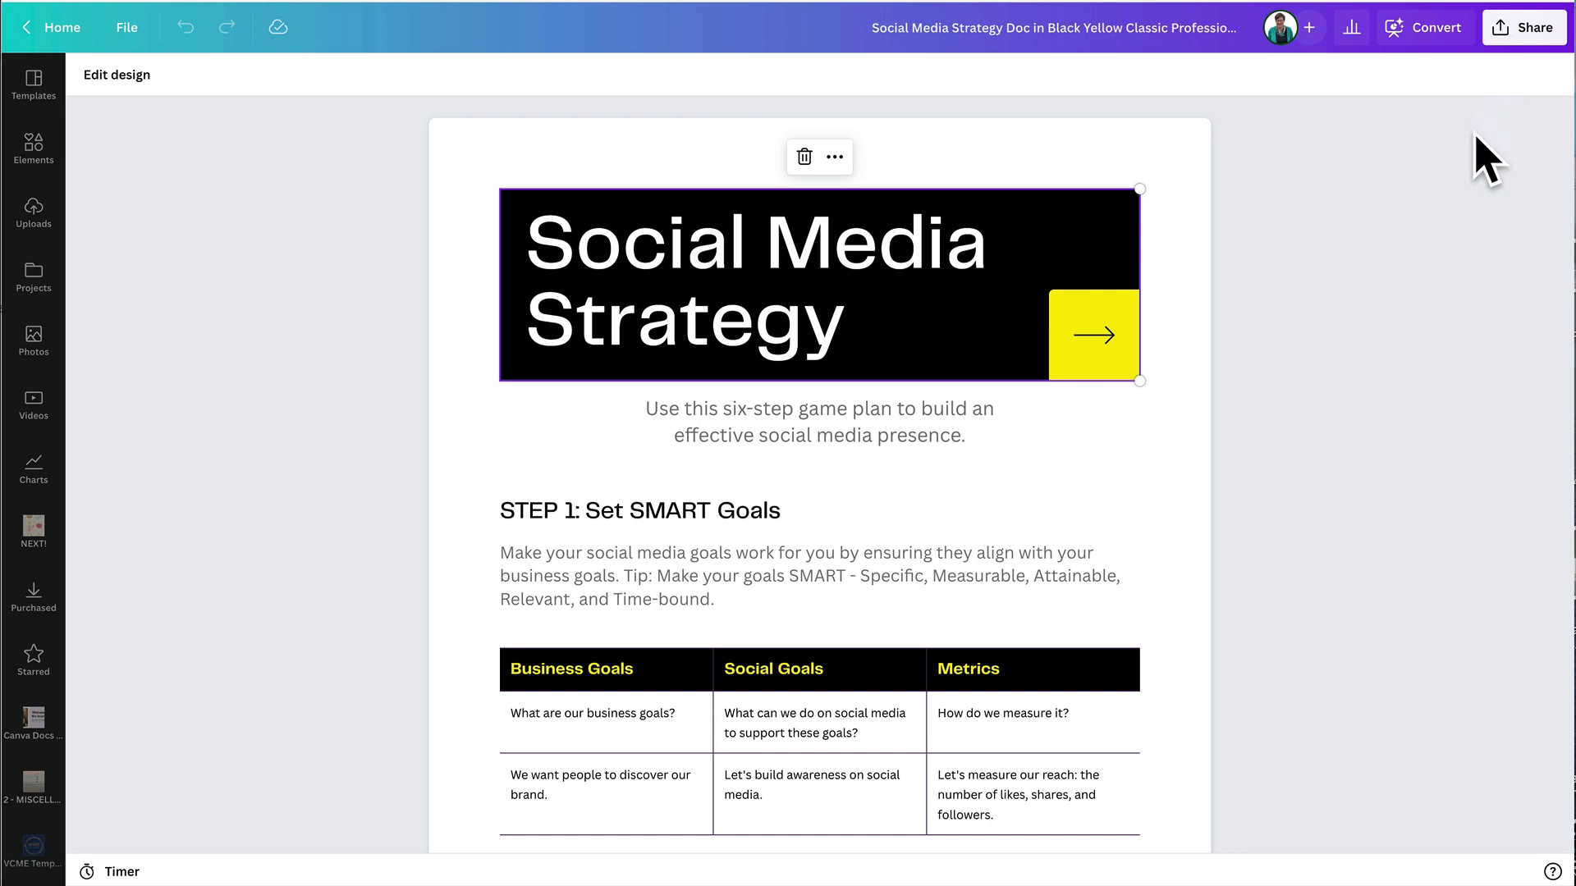
- Show the document's download options and the page sizes offered for the PDF
left_click(1525, 37)
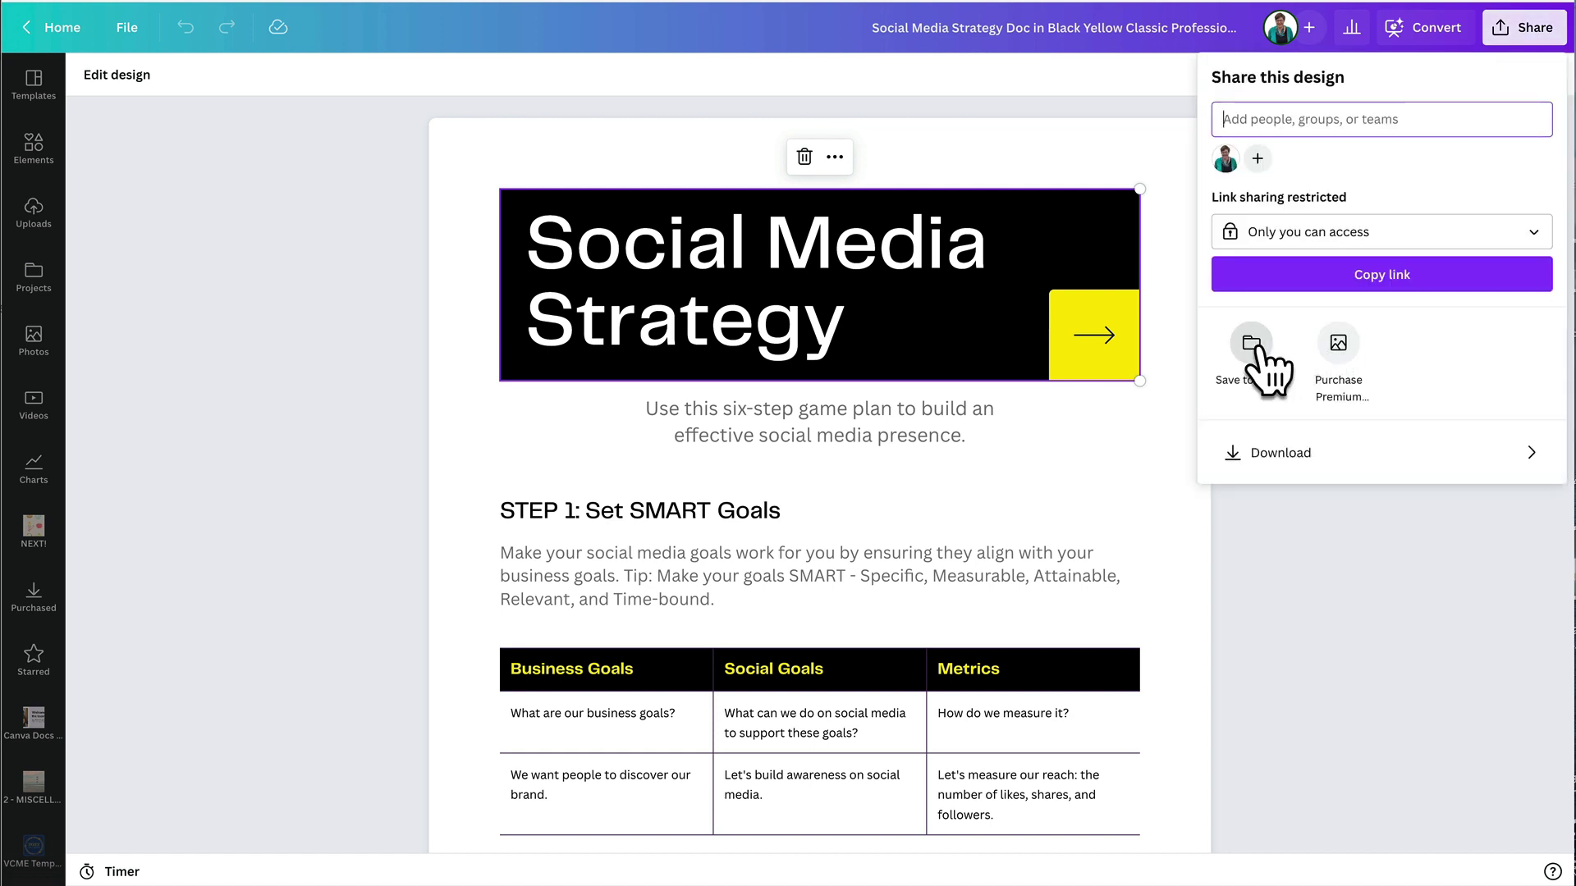
left_click(1284, 453)
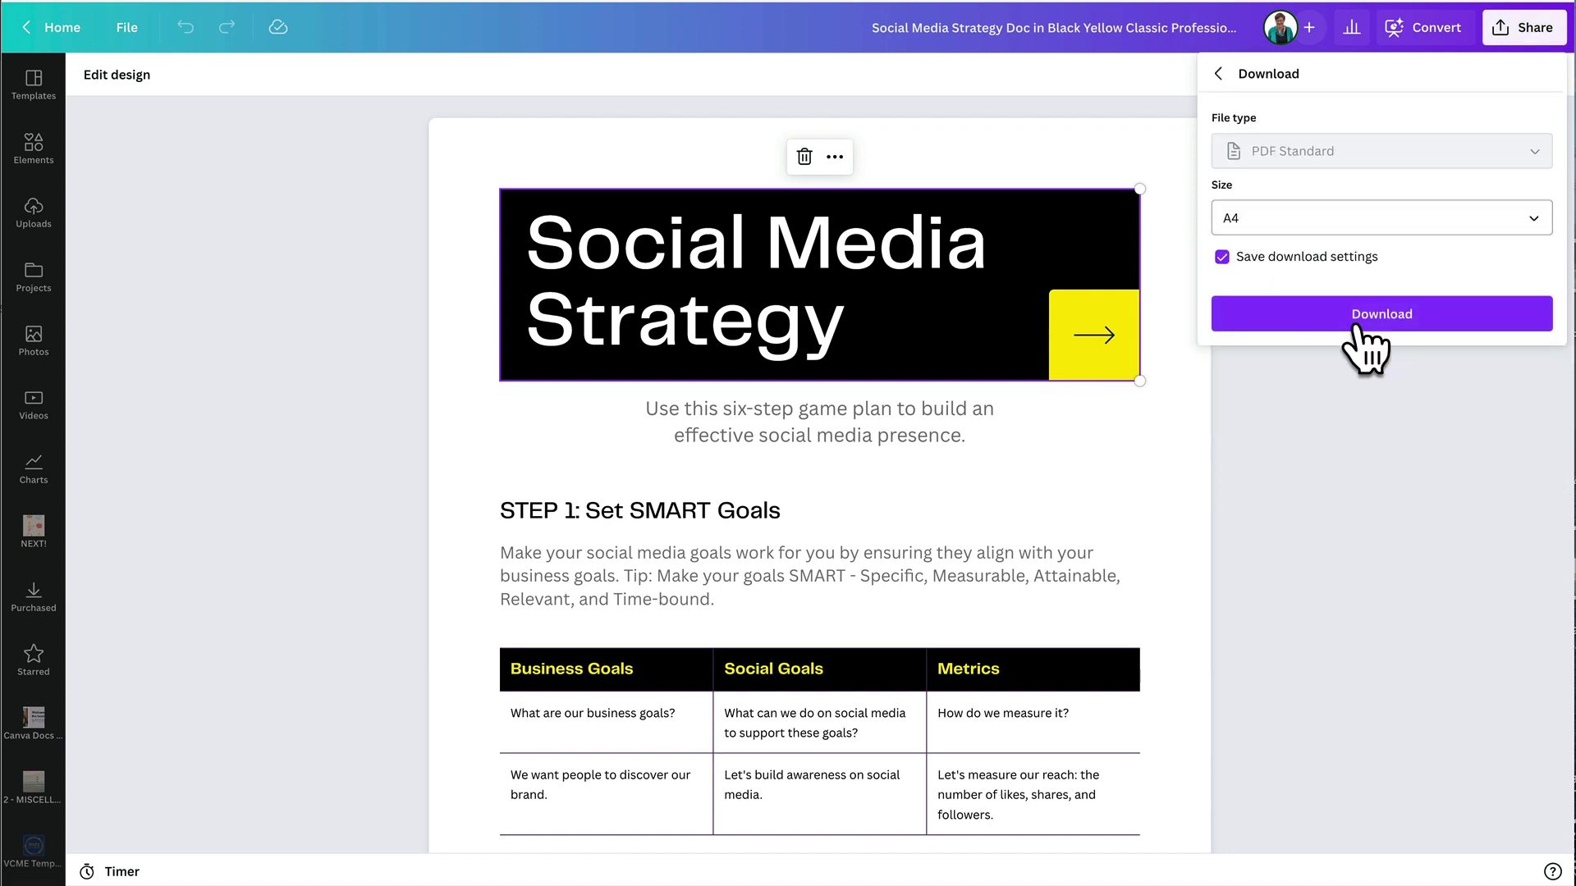
left_click(1350, 220)
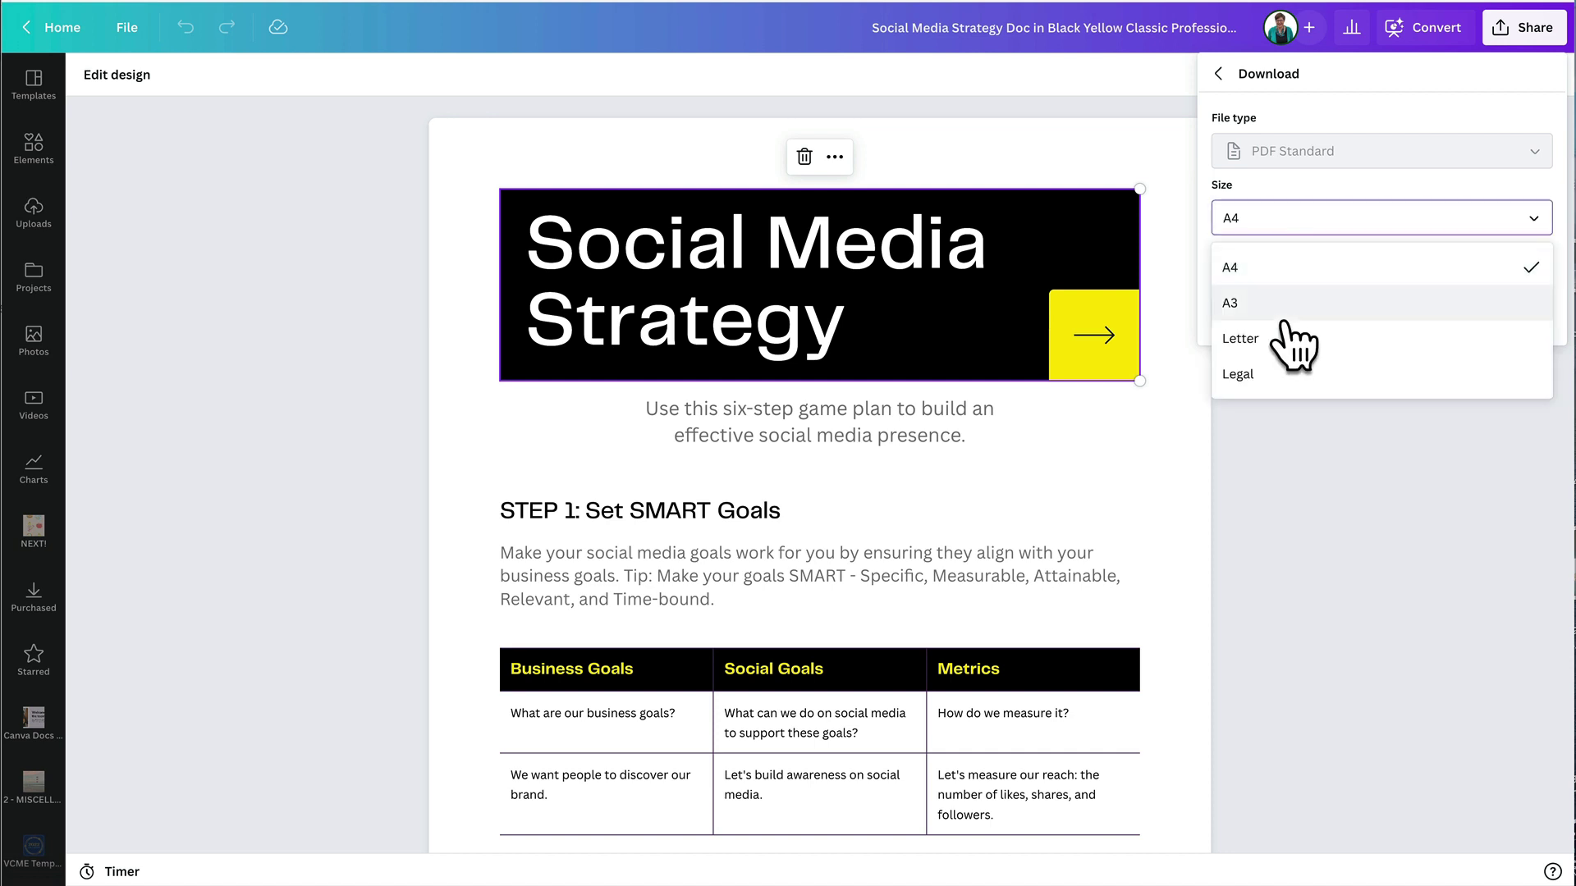
left_click(1391, 489)
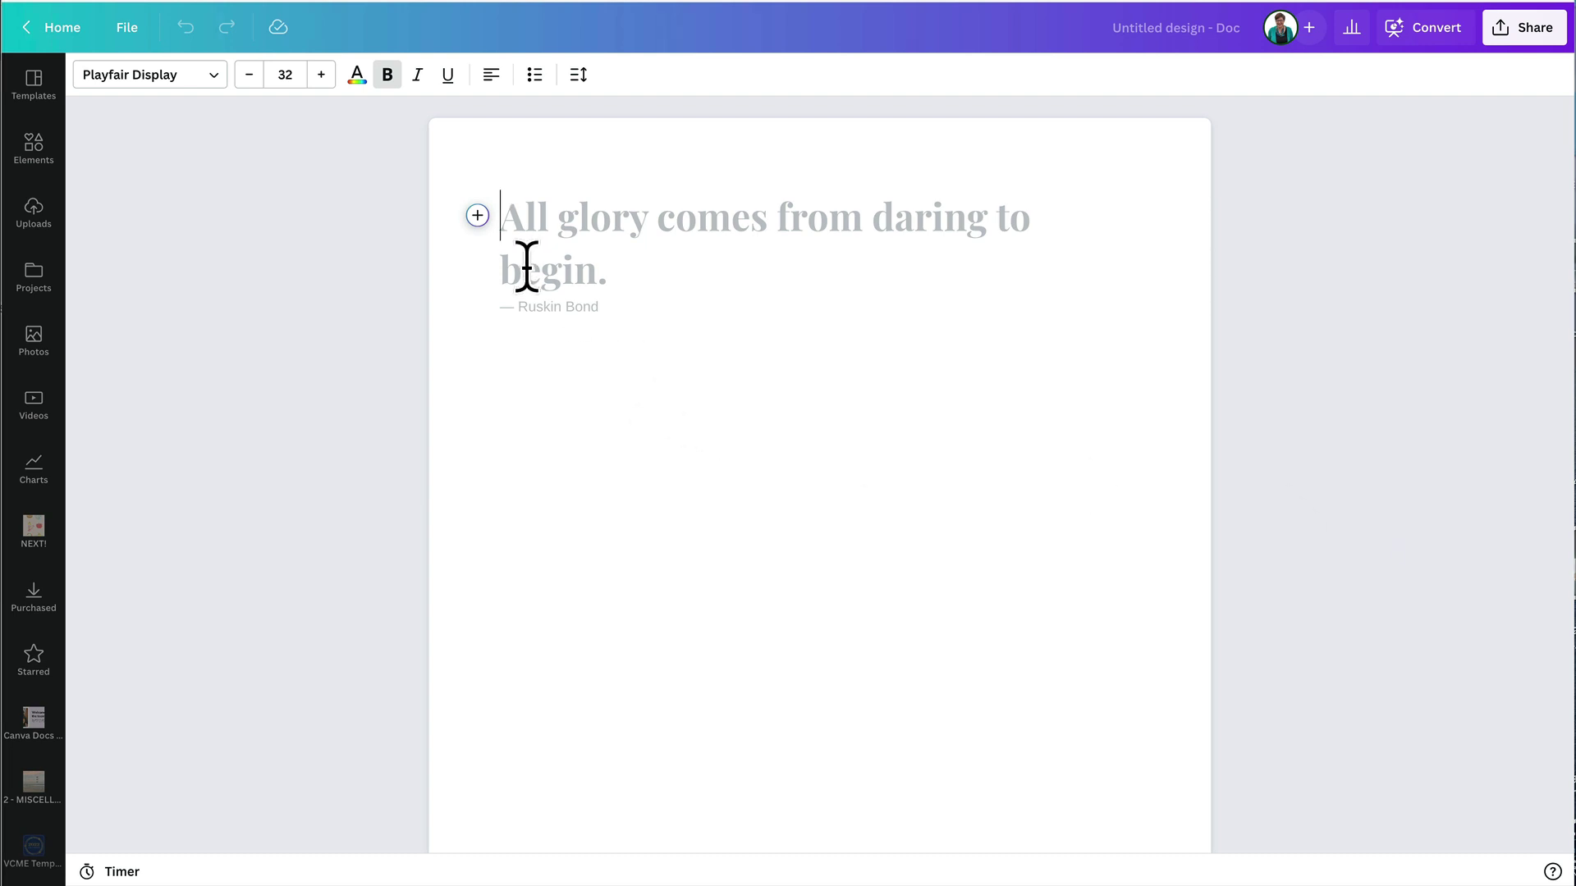
- Browse the slash-command list of insertable content in the blank document, and leave the page empty
type("/")
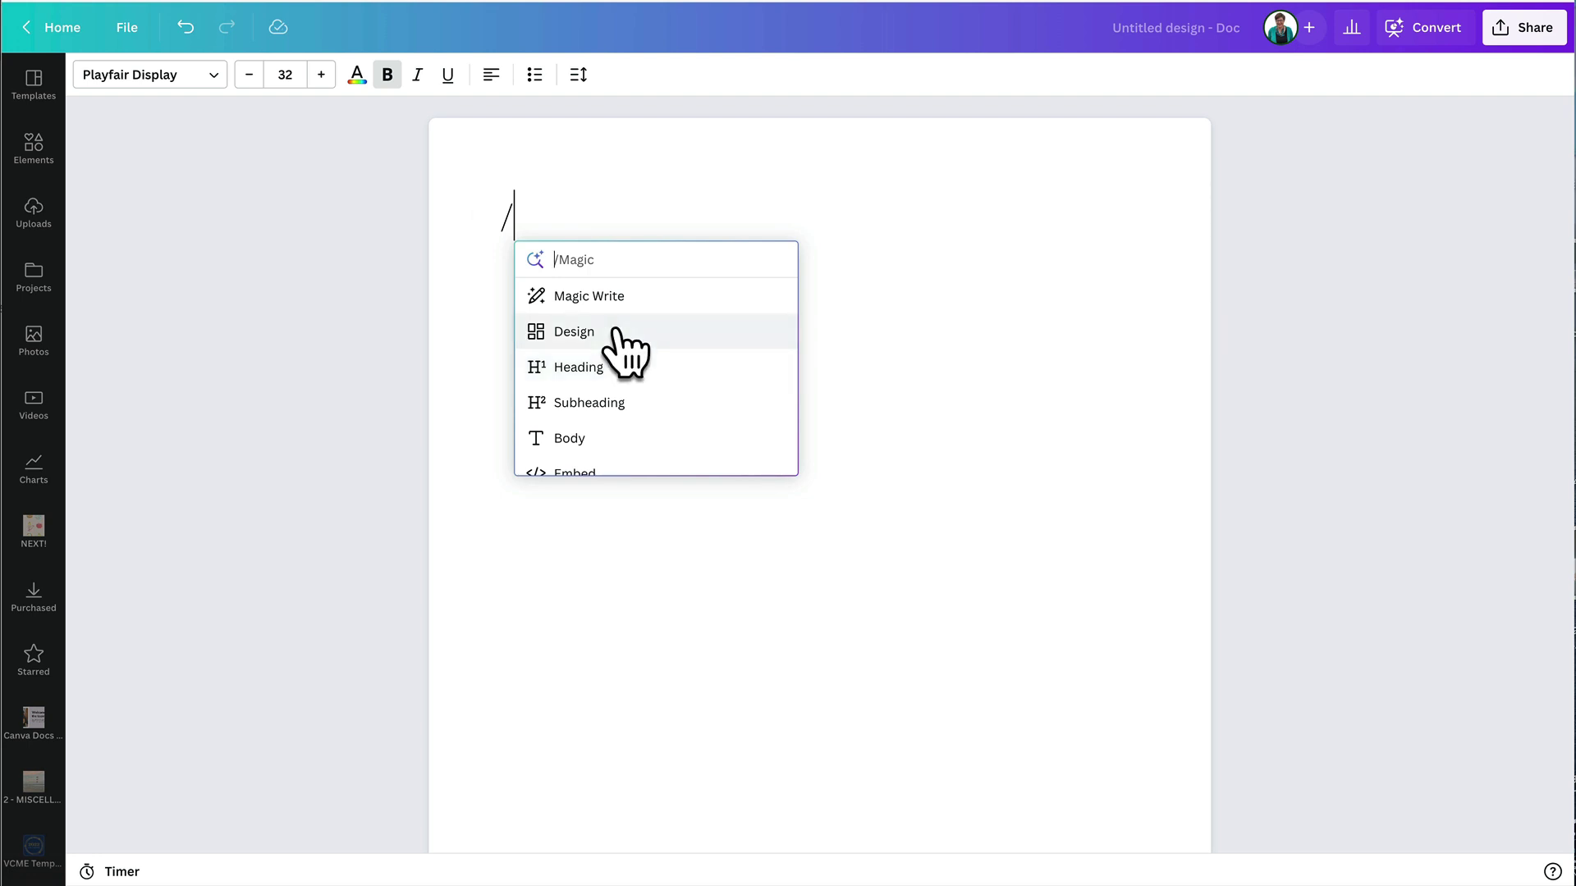
scroll(654, 417, "down", 3)
scroll(665, 439, "down", 5)
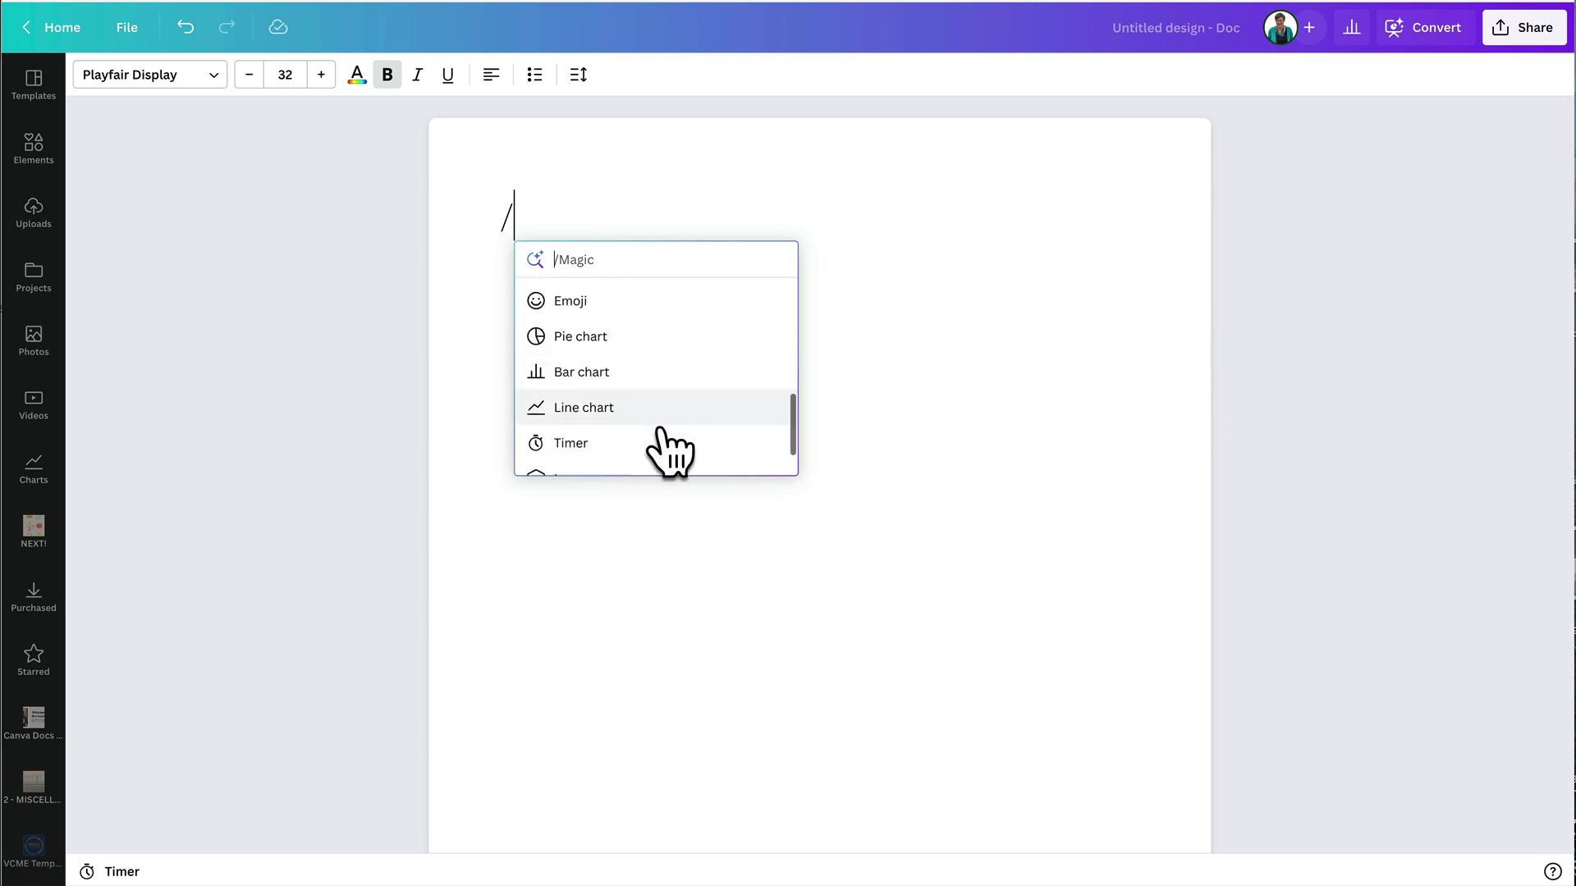
left_click(888, 446)
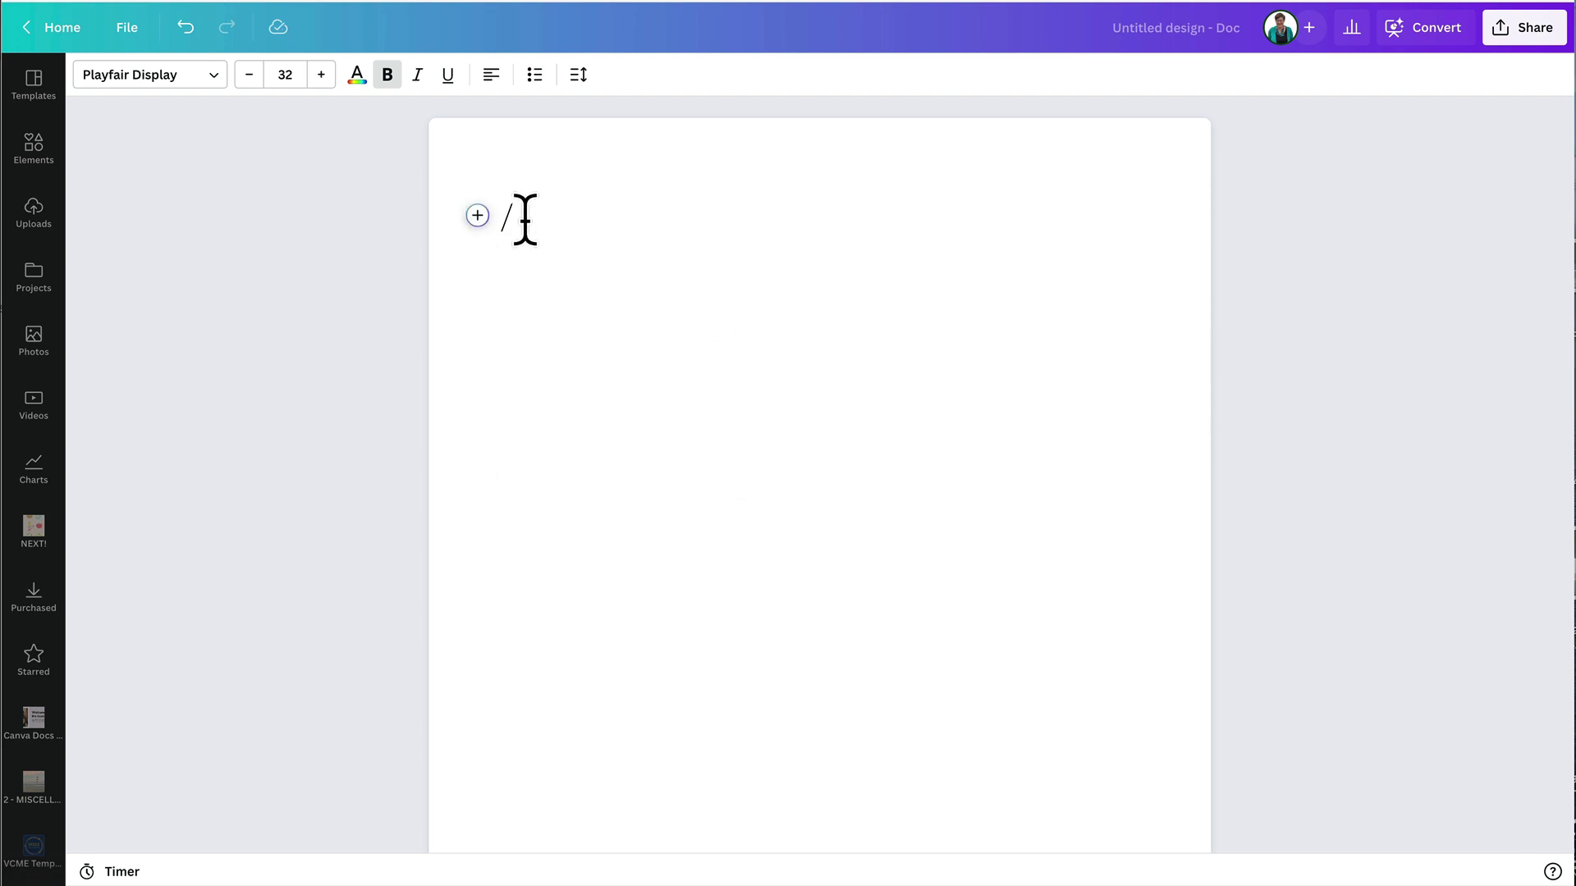
key("BackSpace")
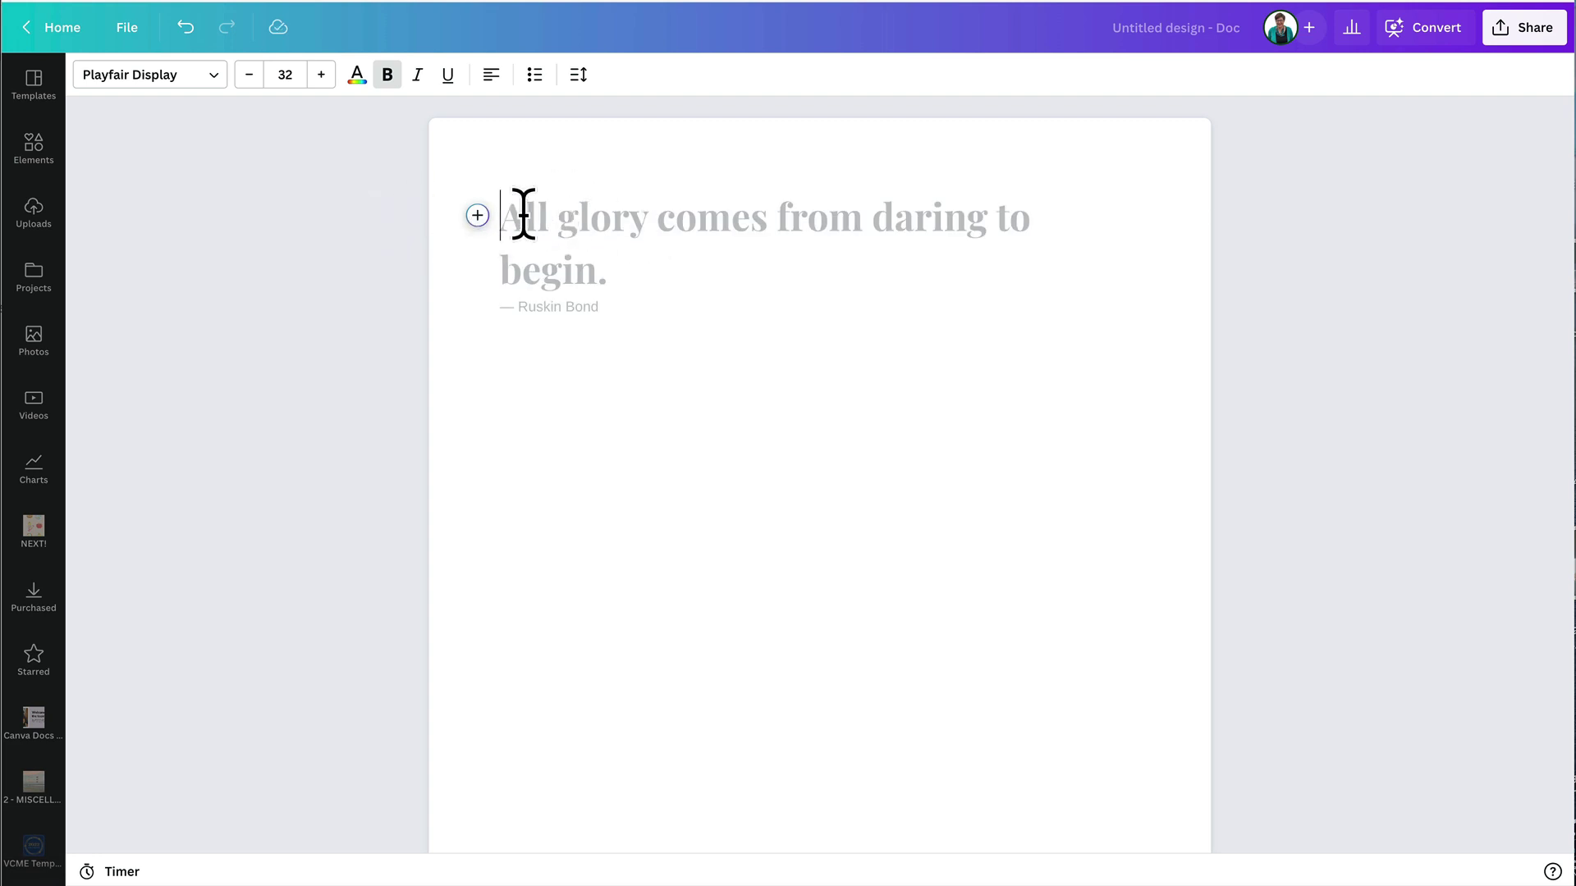
key("Return")
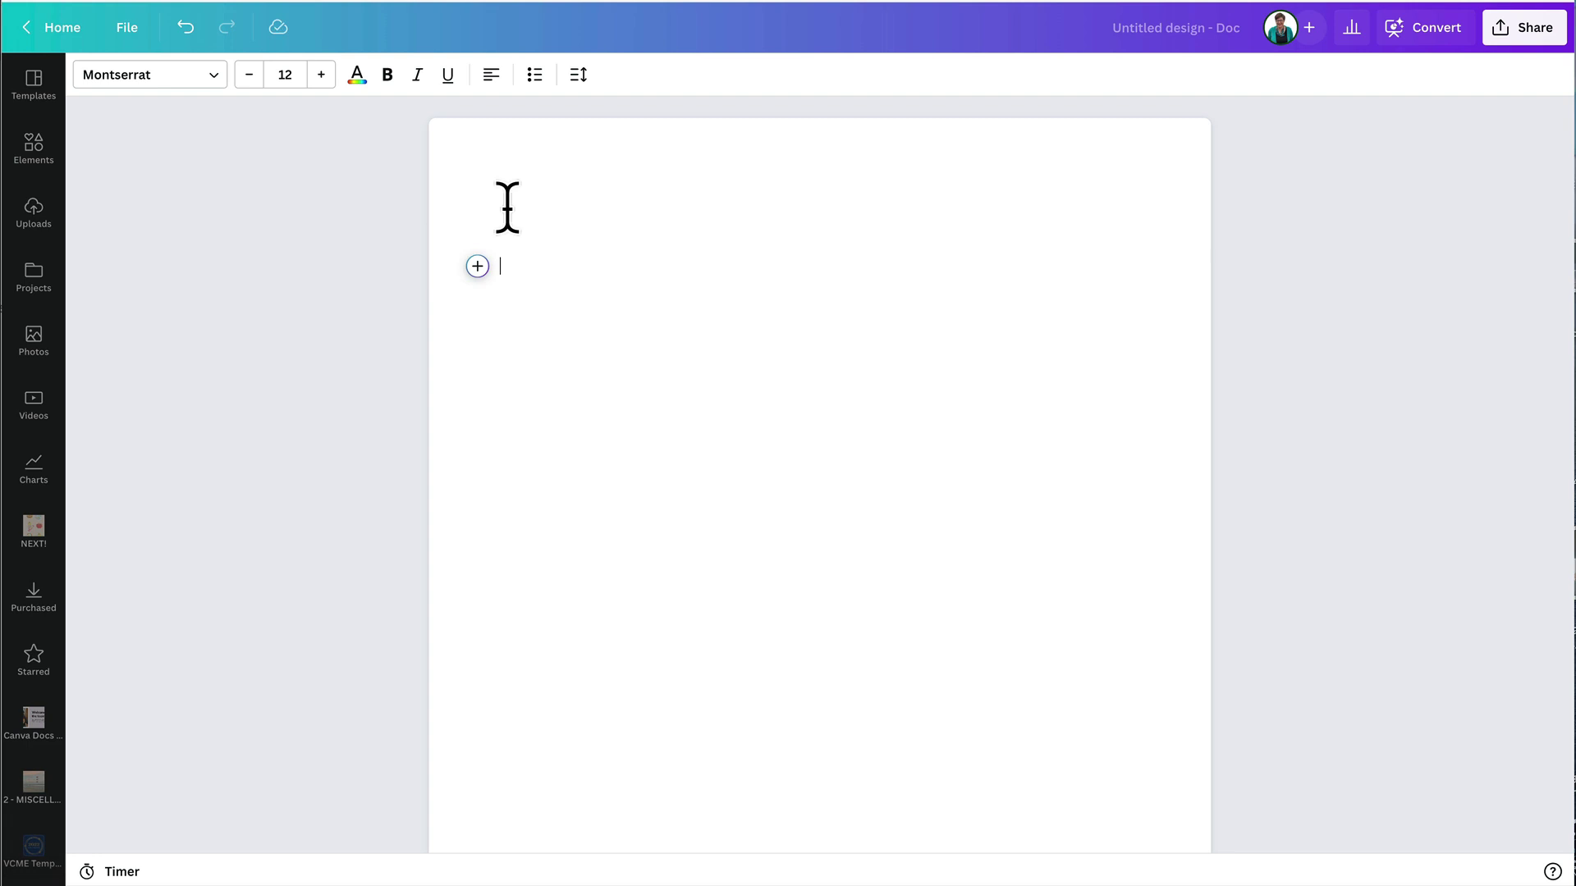
key("BackSpace")
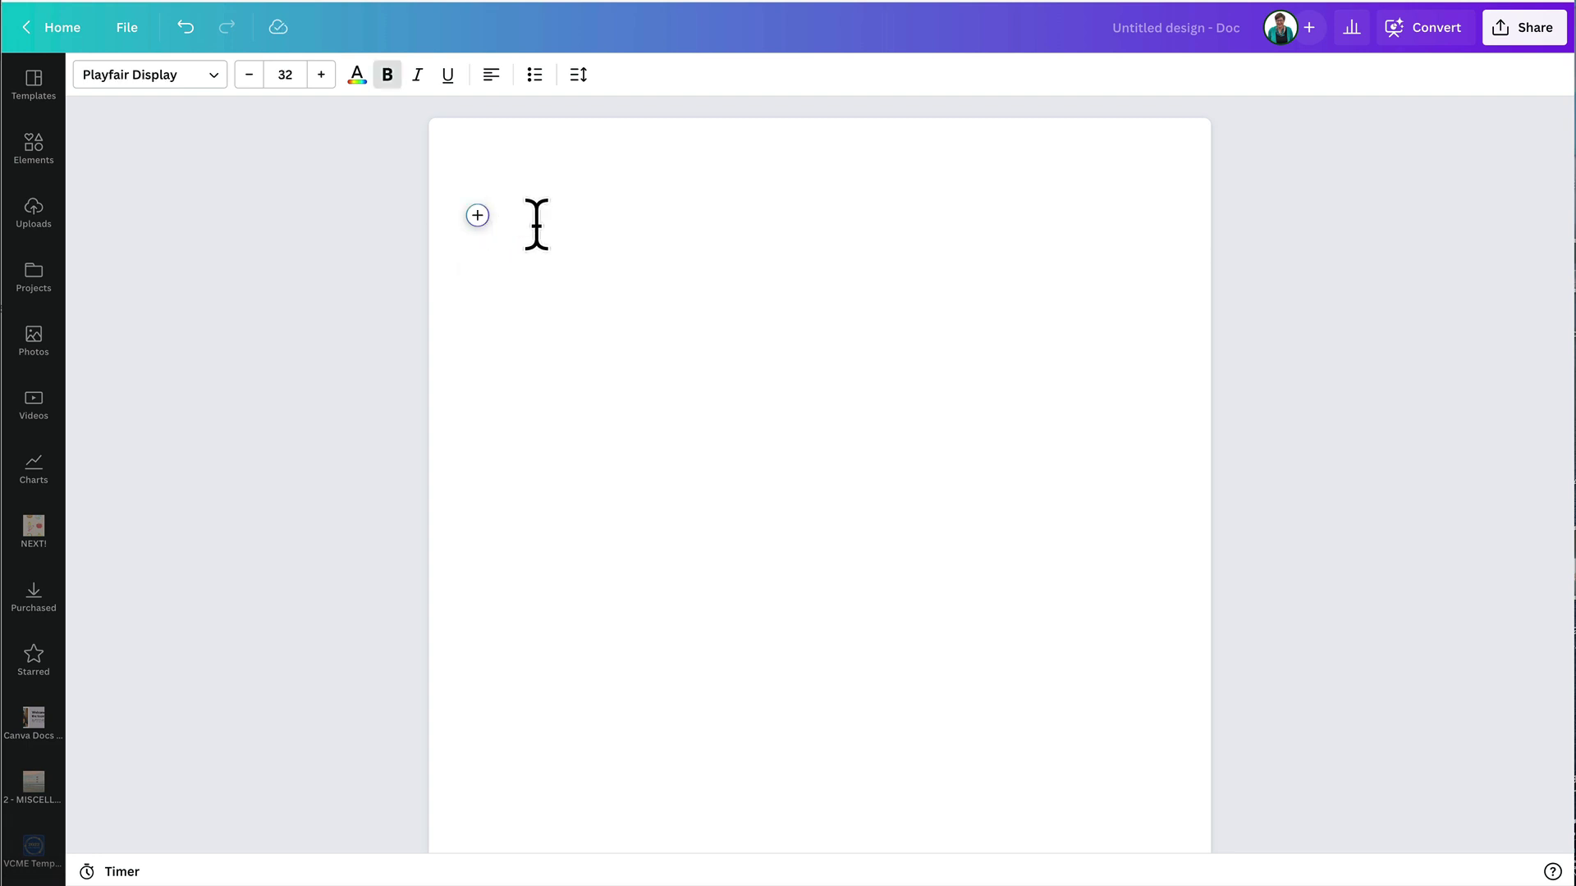
- Insert a design banner at the start of the document using the "Do what you can, with what you have, where you are" template
left_click(476, 215)
left_click(625, 326)
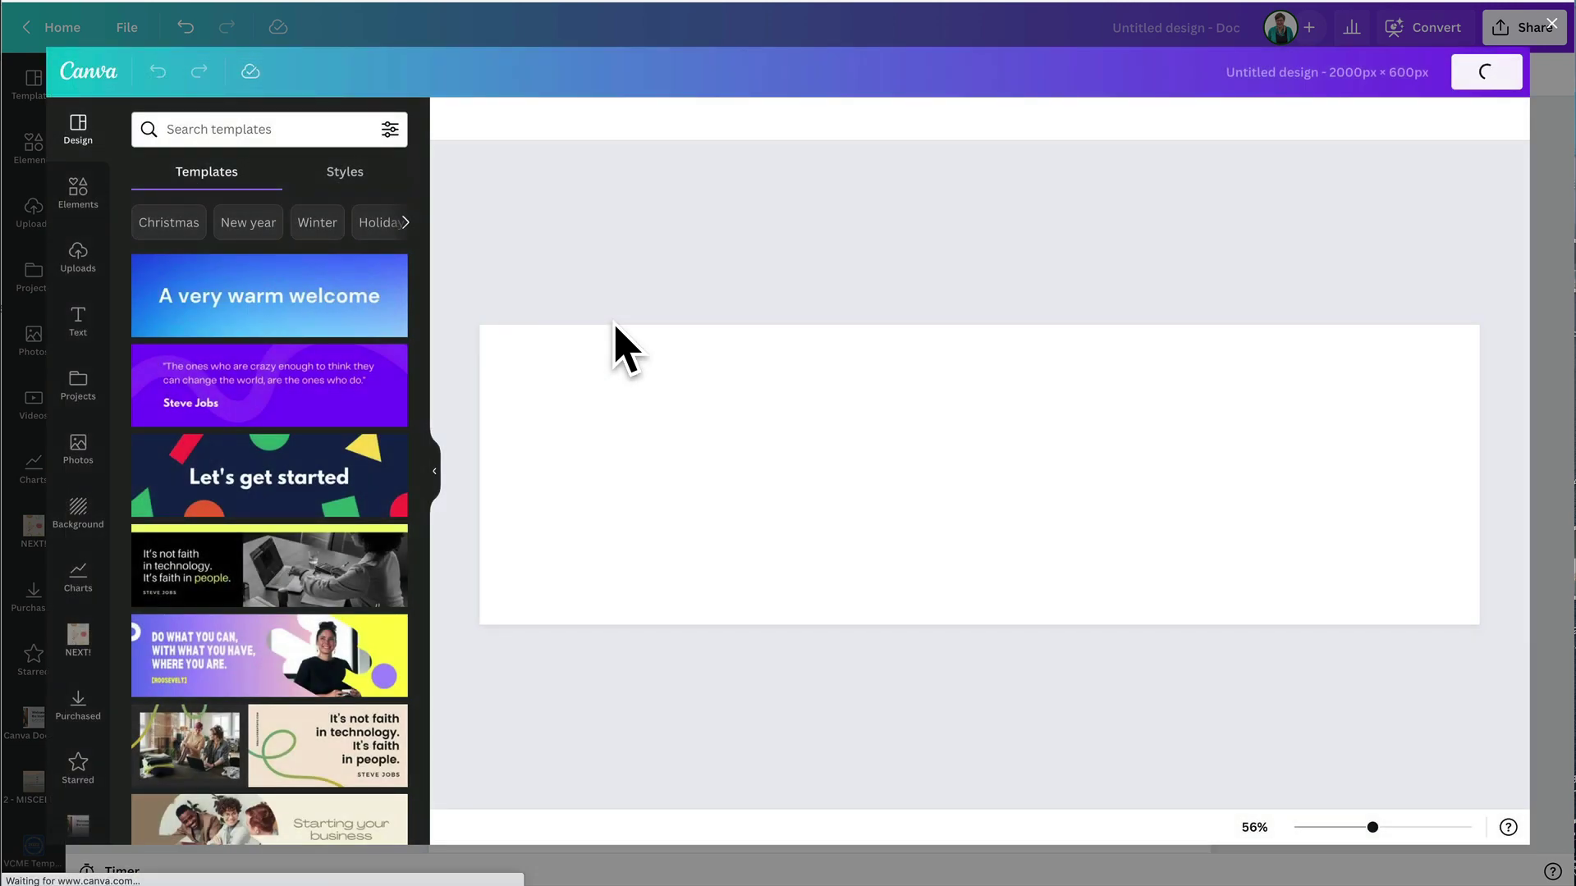
scroll(377, 484, "down", 3)
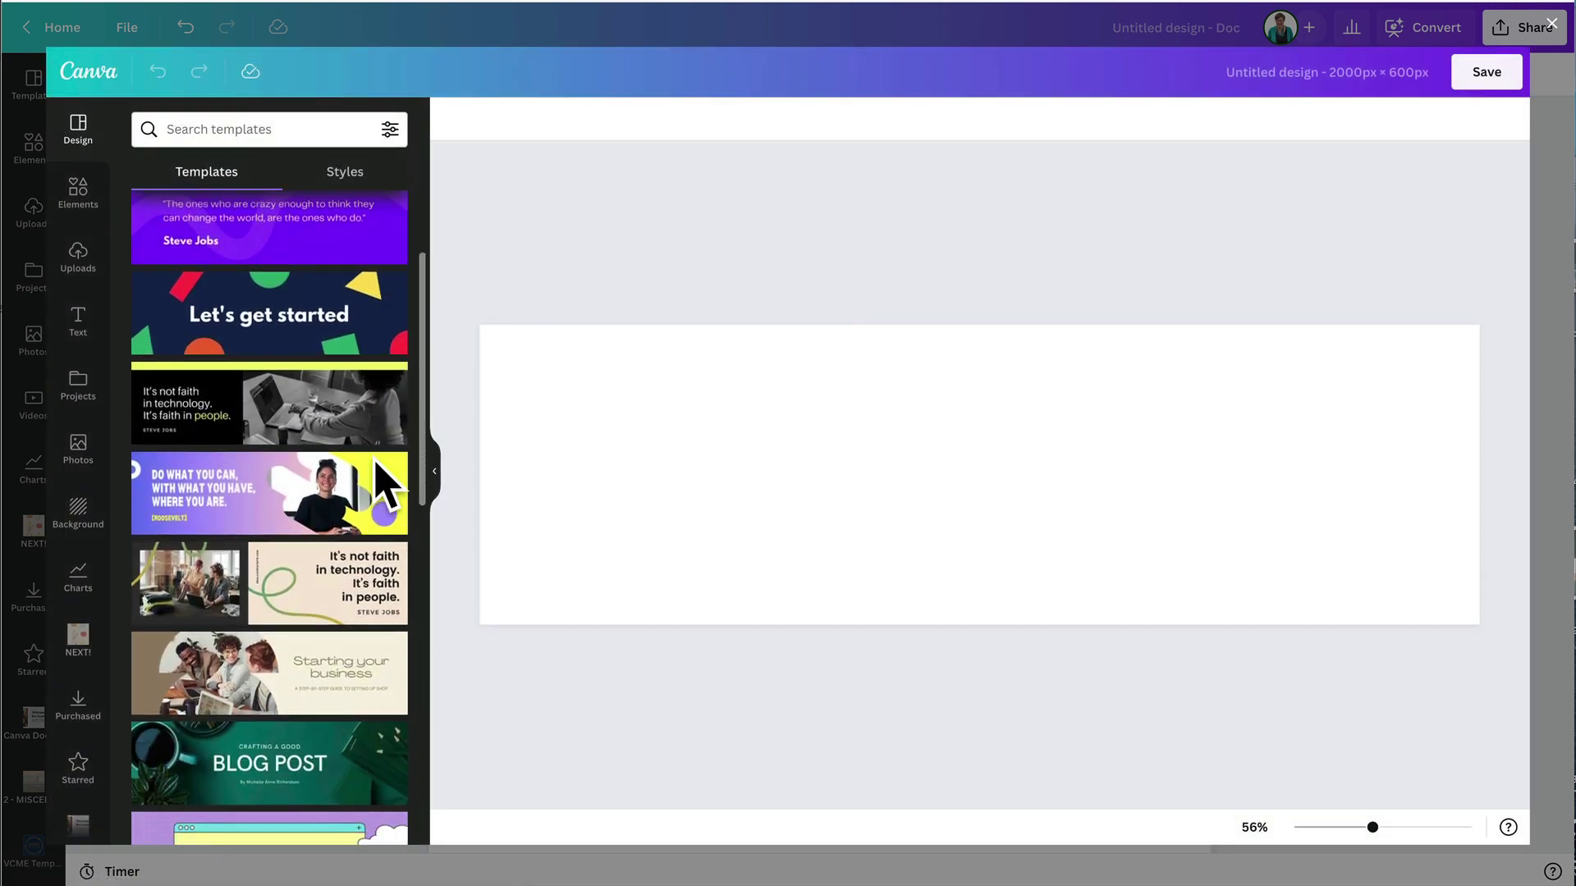
left_click(261, 493)
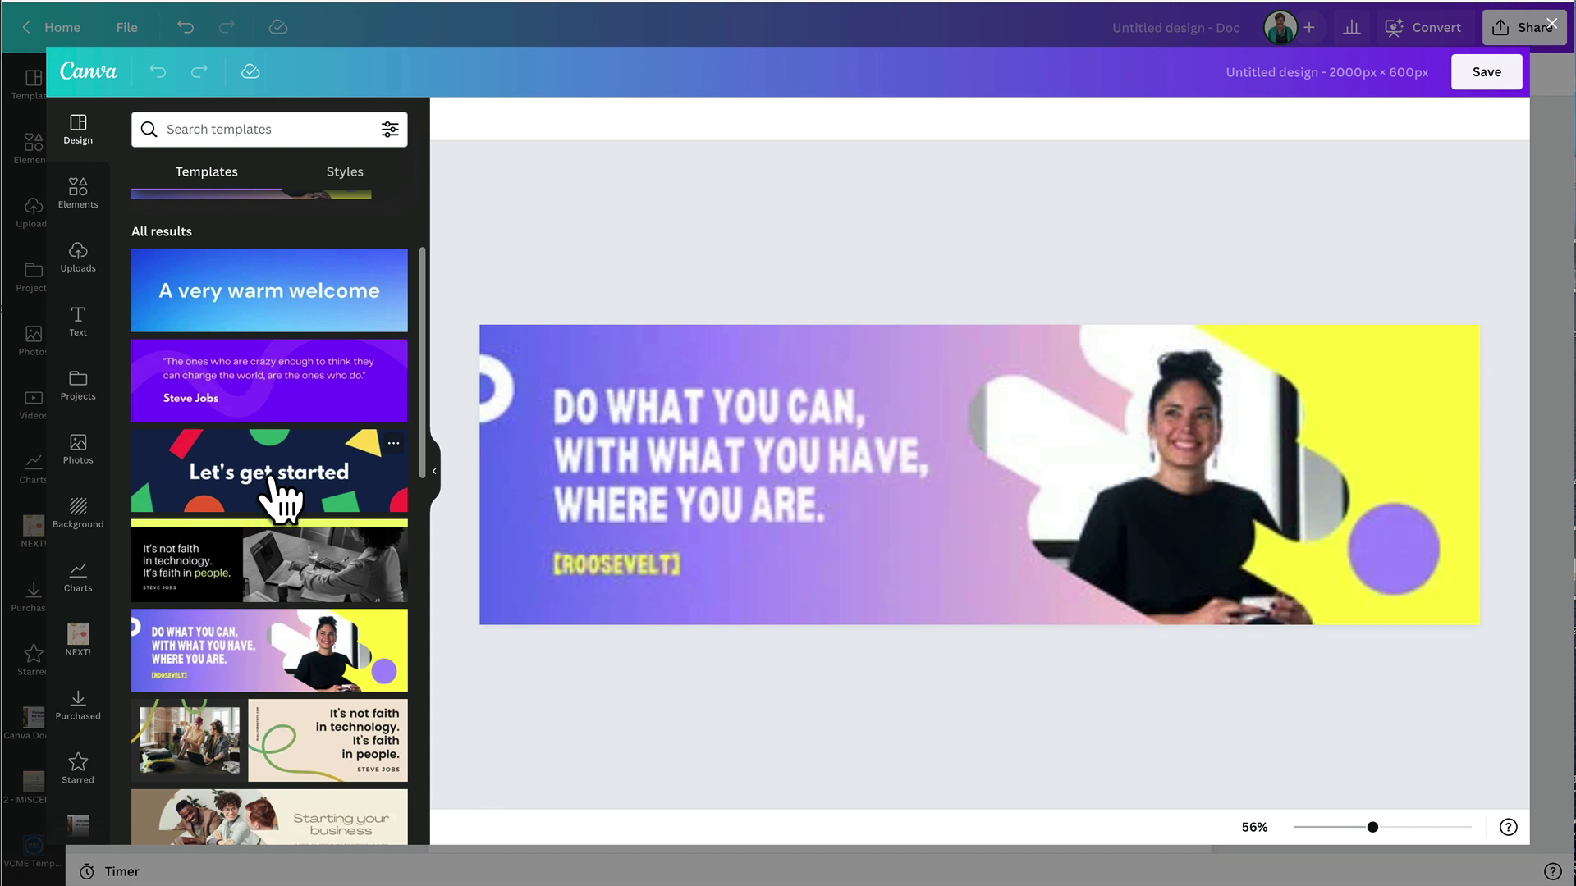
left_click(1505, 632)
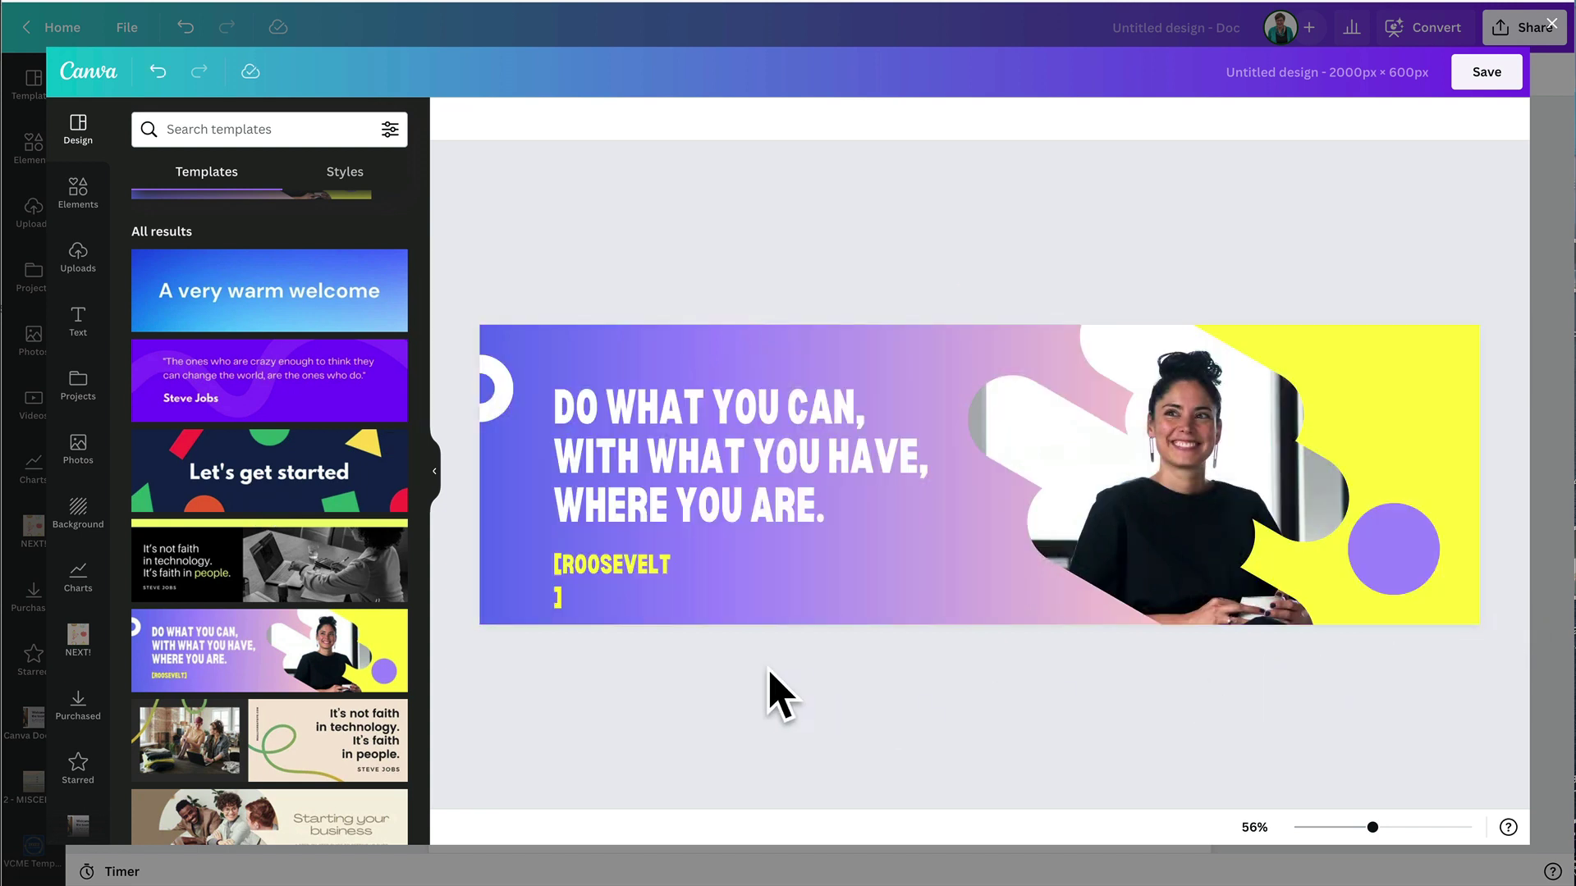
left_click(632, 410)
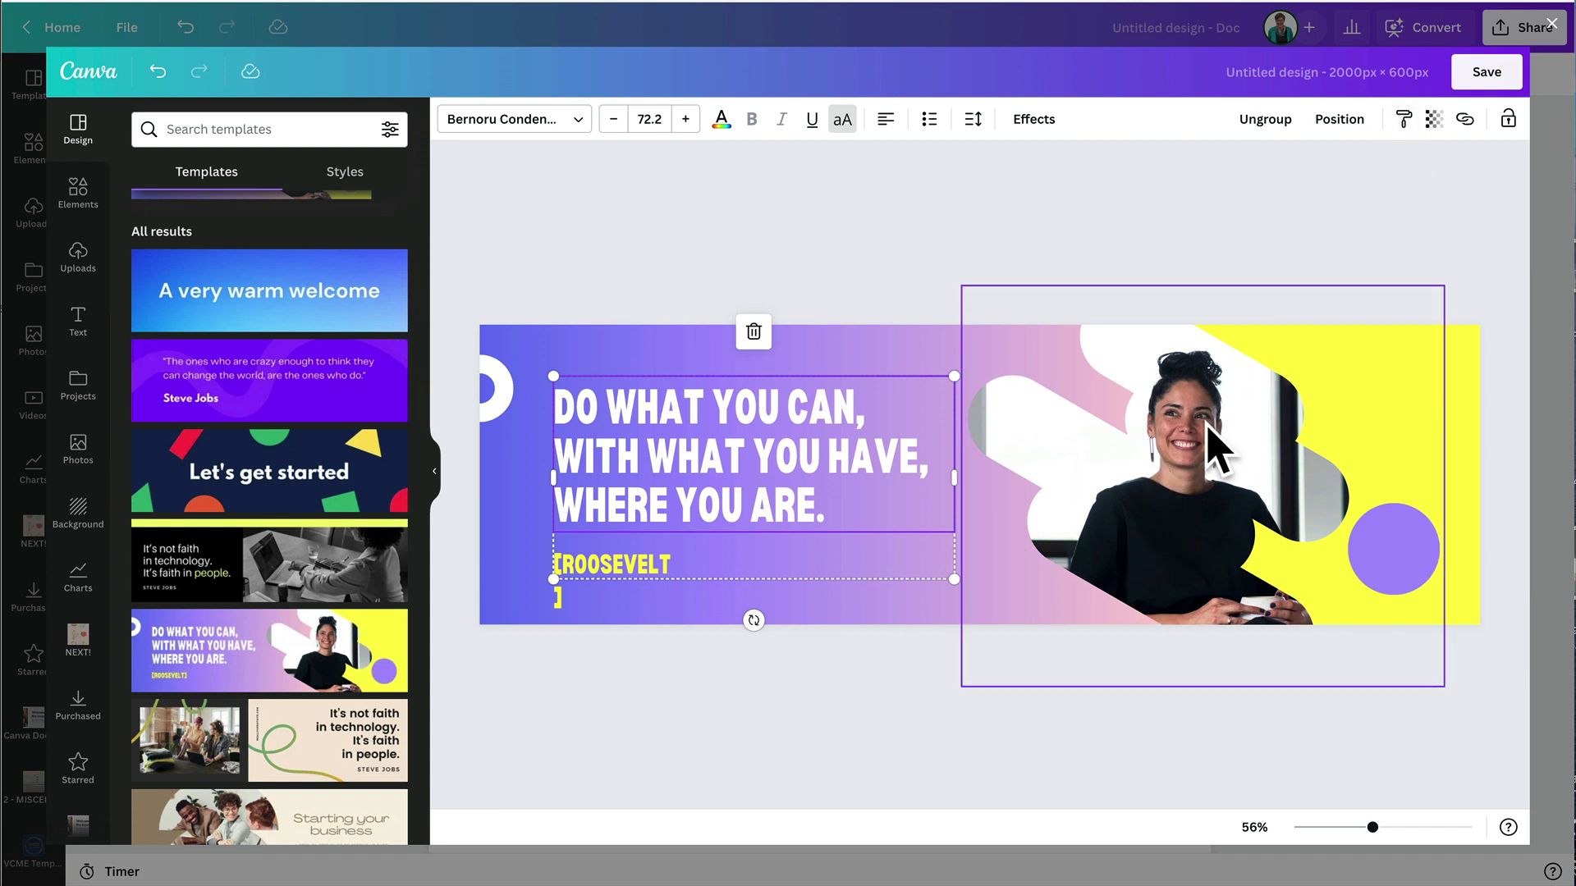
left_click(1484, 74)
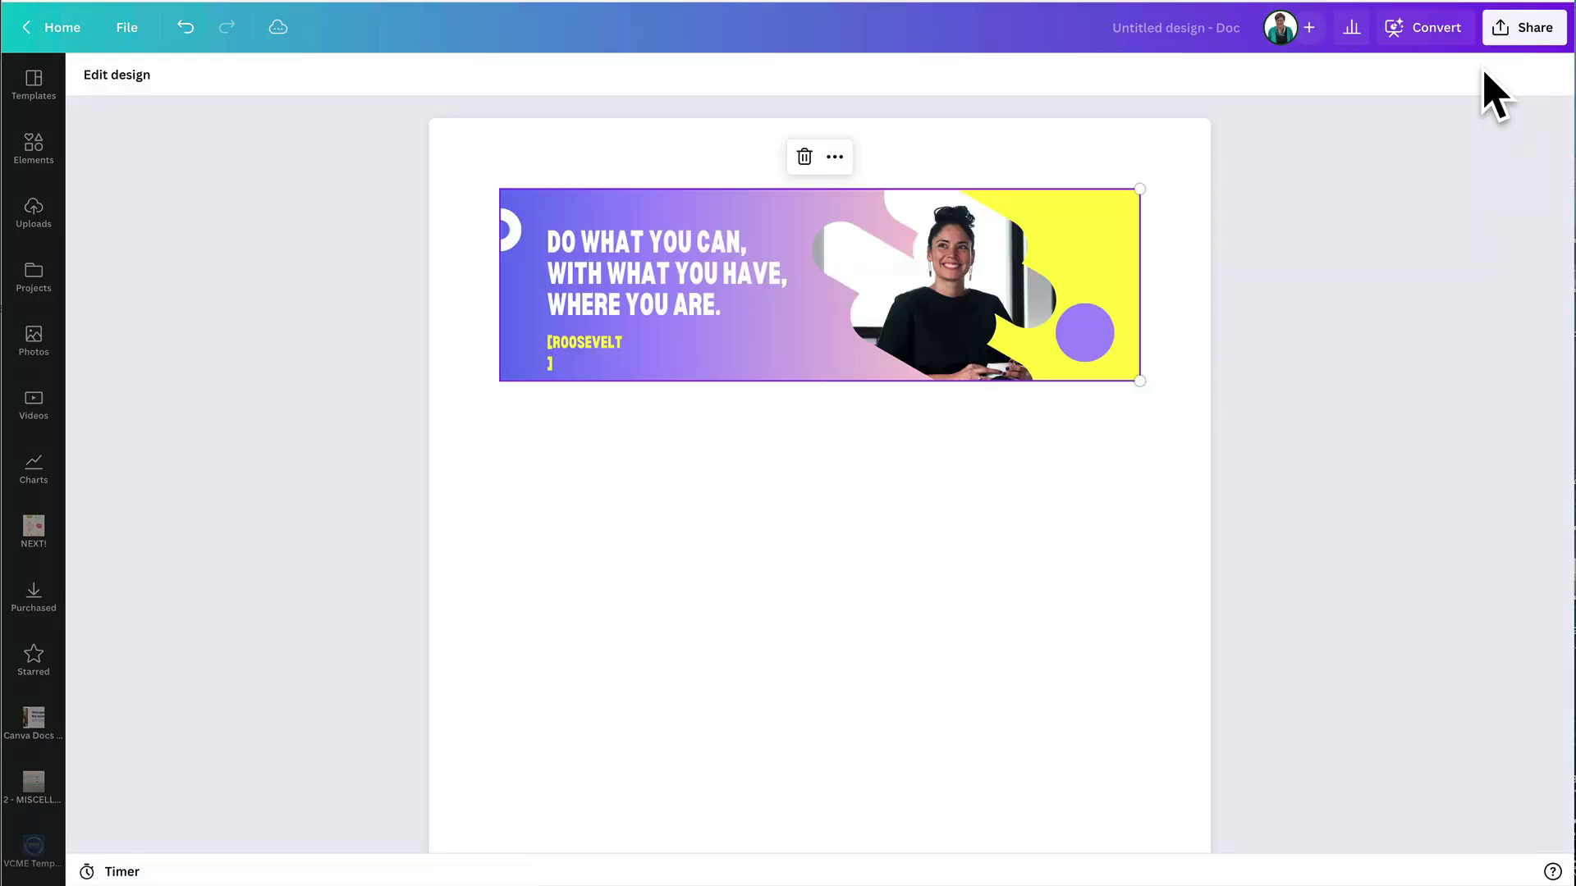
- Add a placeholder heading directly below the banner
left_click(854, 489)
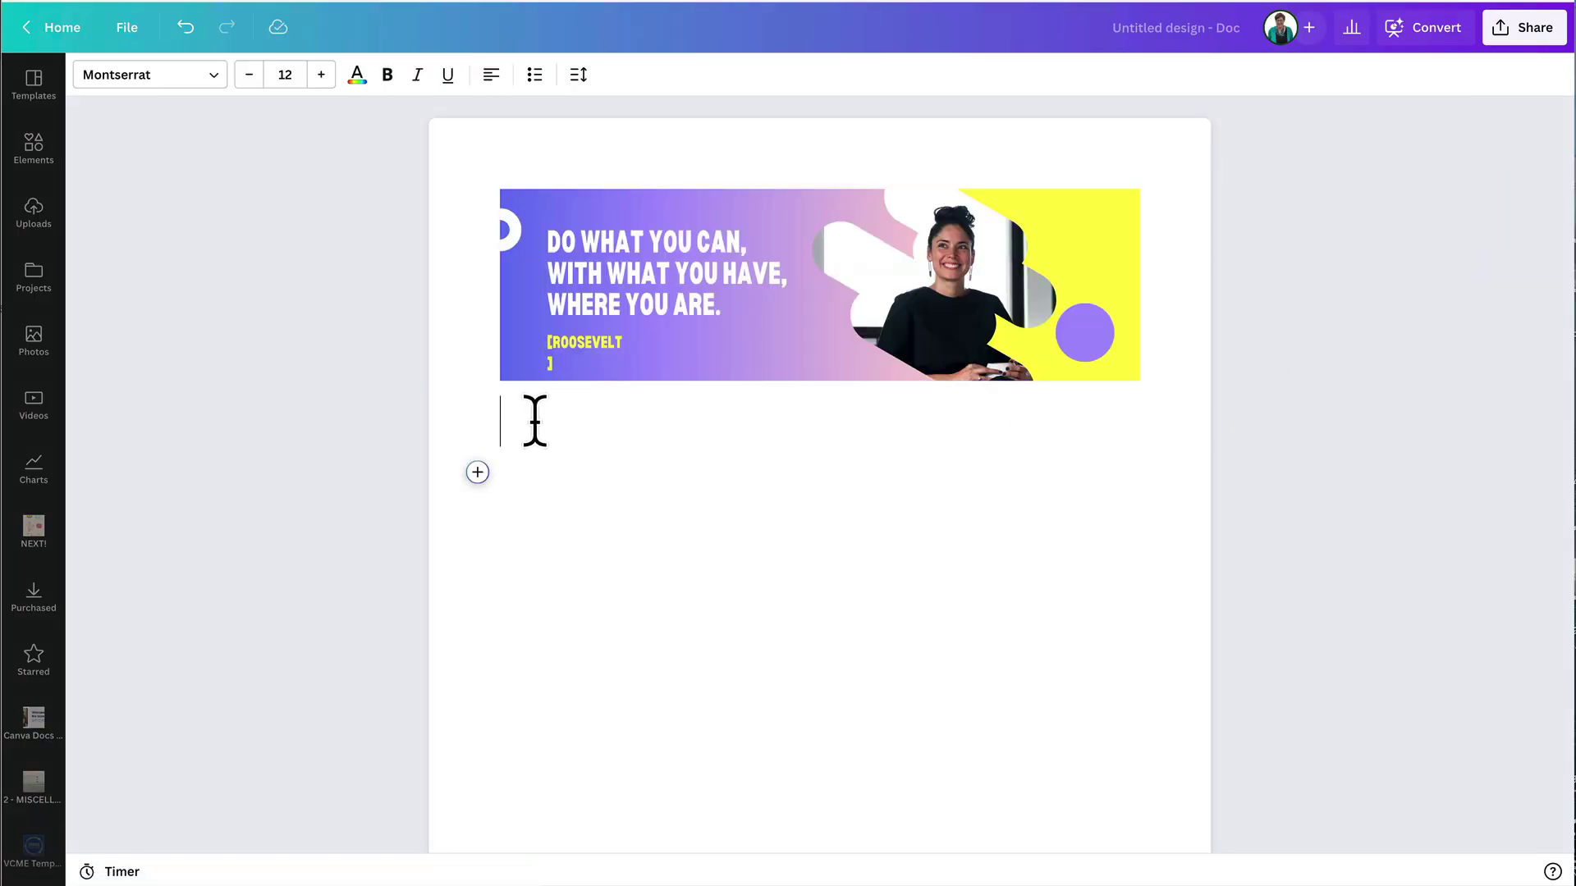
left_click(477, 421)
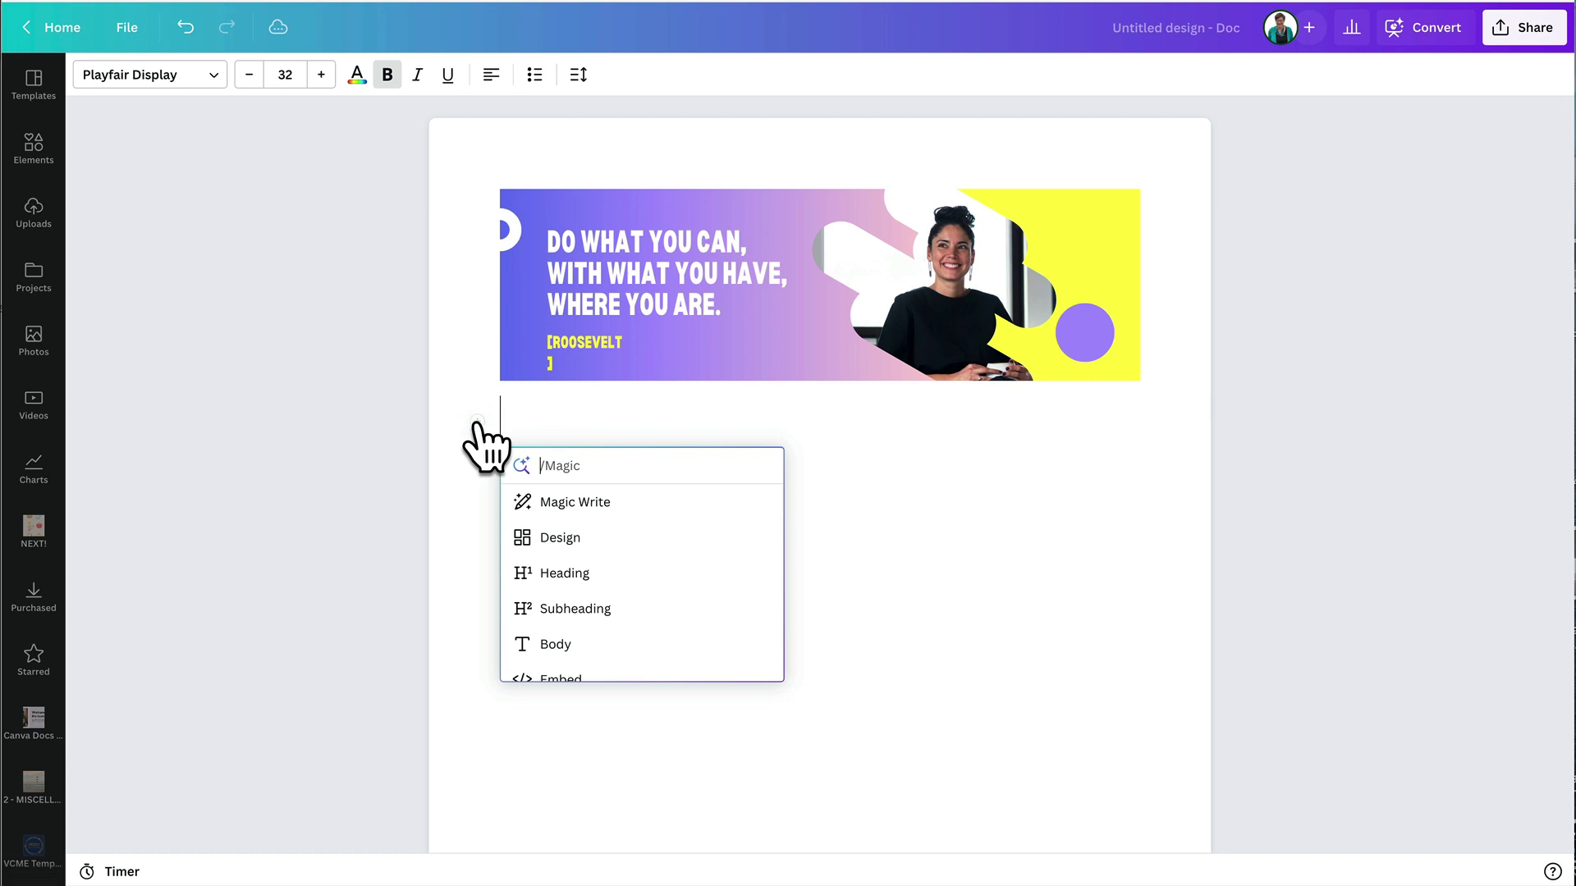
left_click(582, 573)
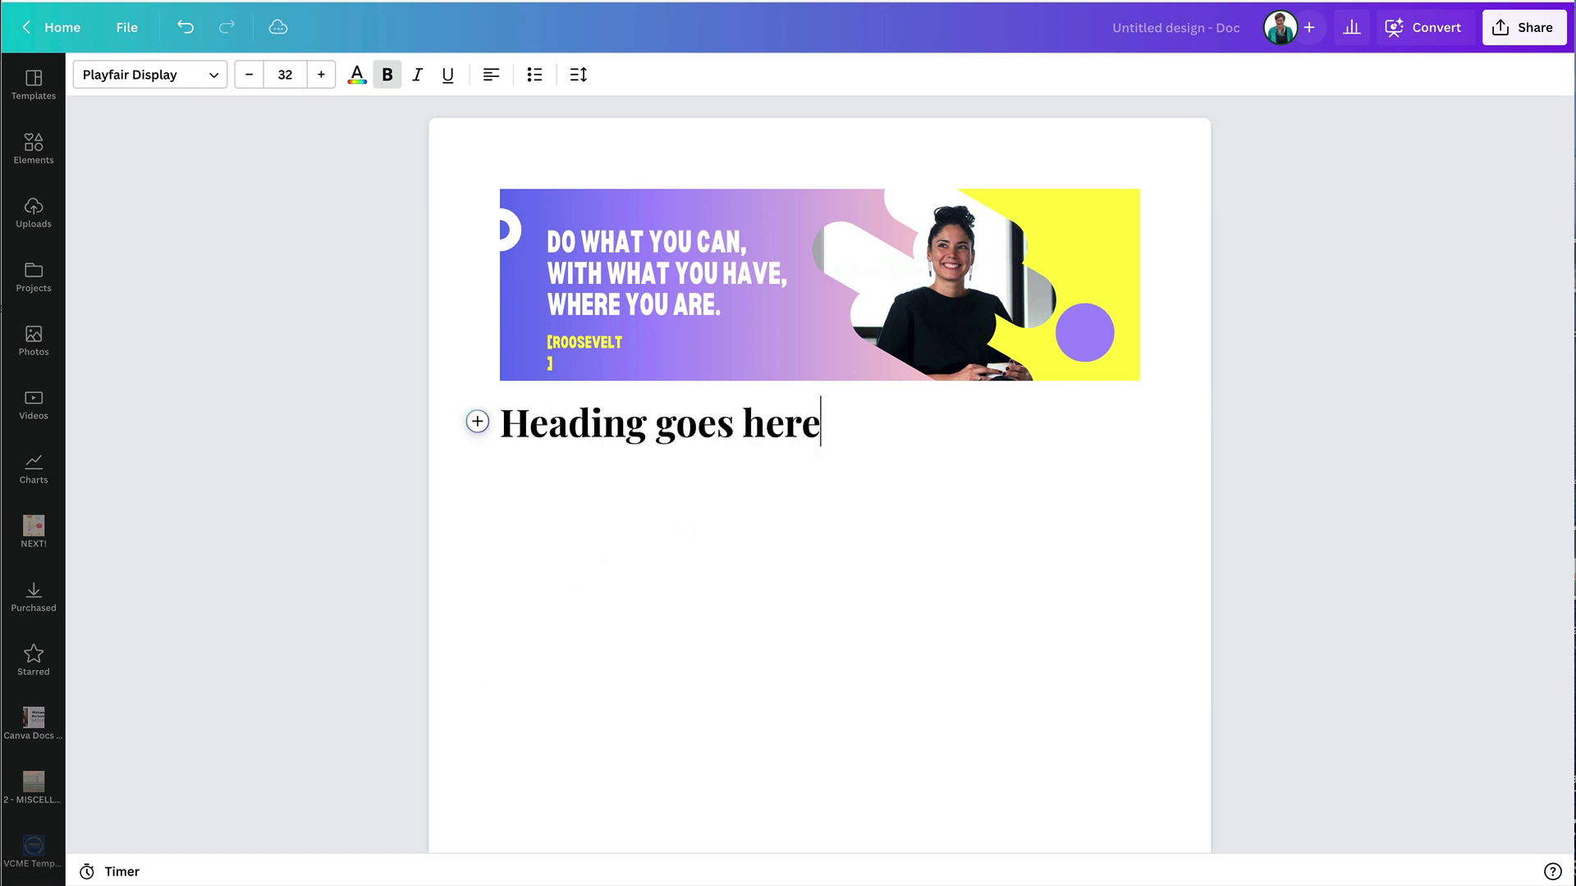
- Add a placeholder subheading on a new line beneath the heading
key("Return")
left_click(476, 472)
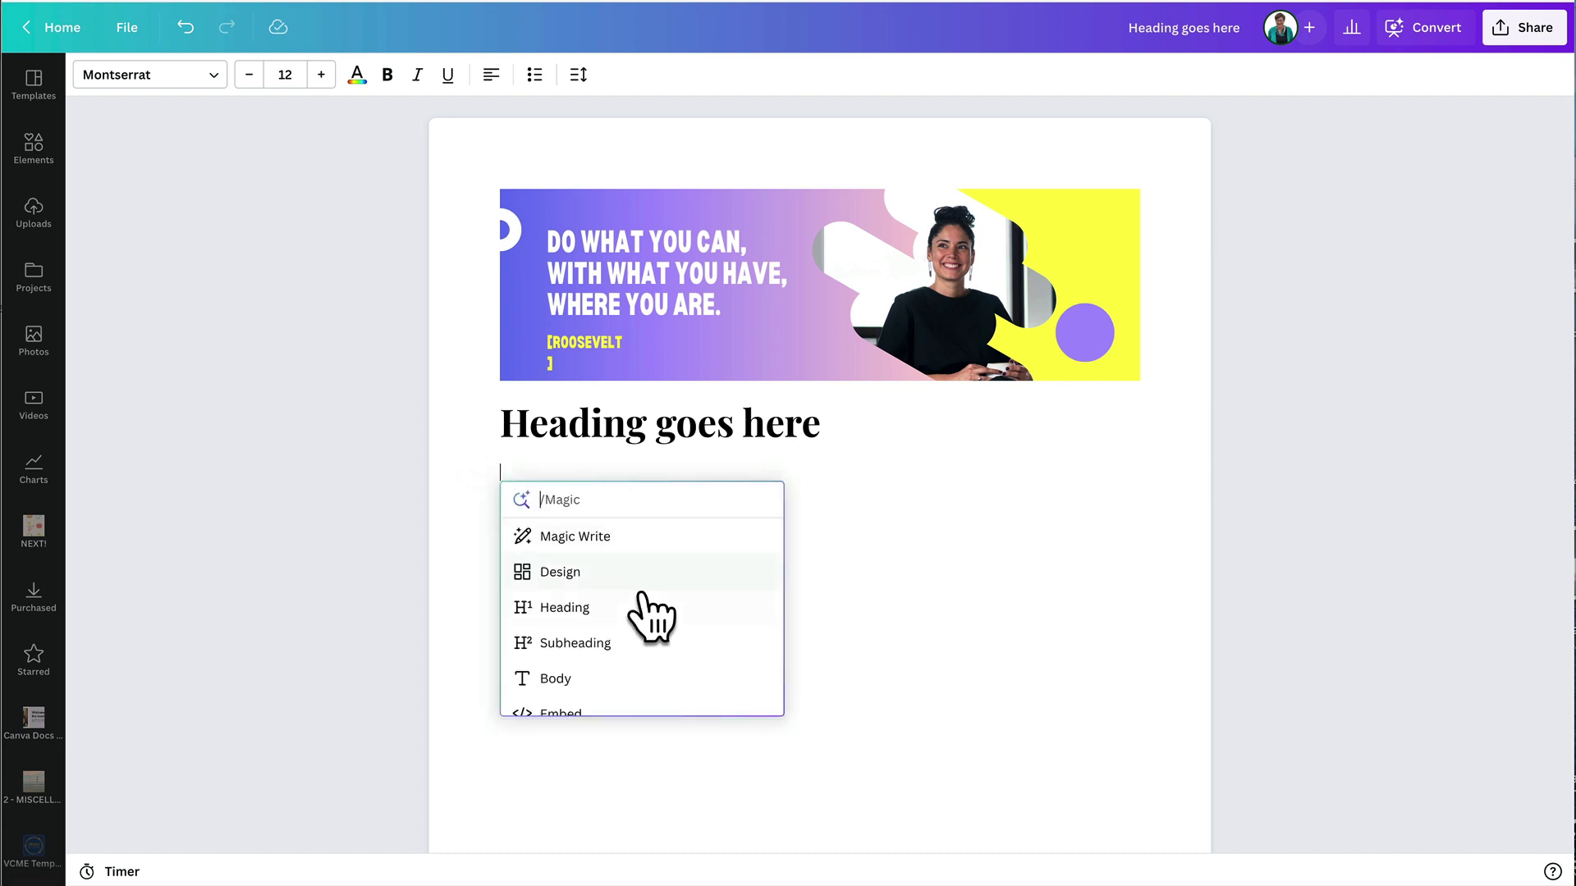
left_click(606, 608)
left_click(477, 489)
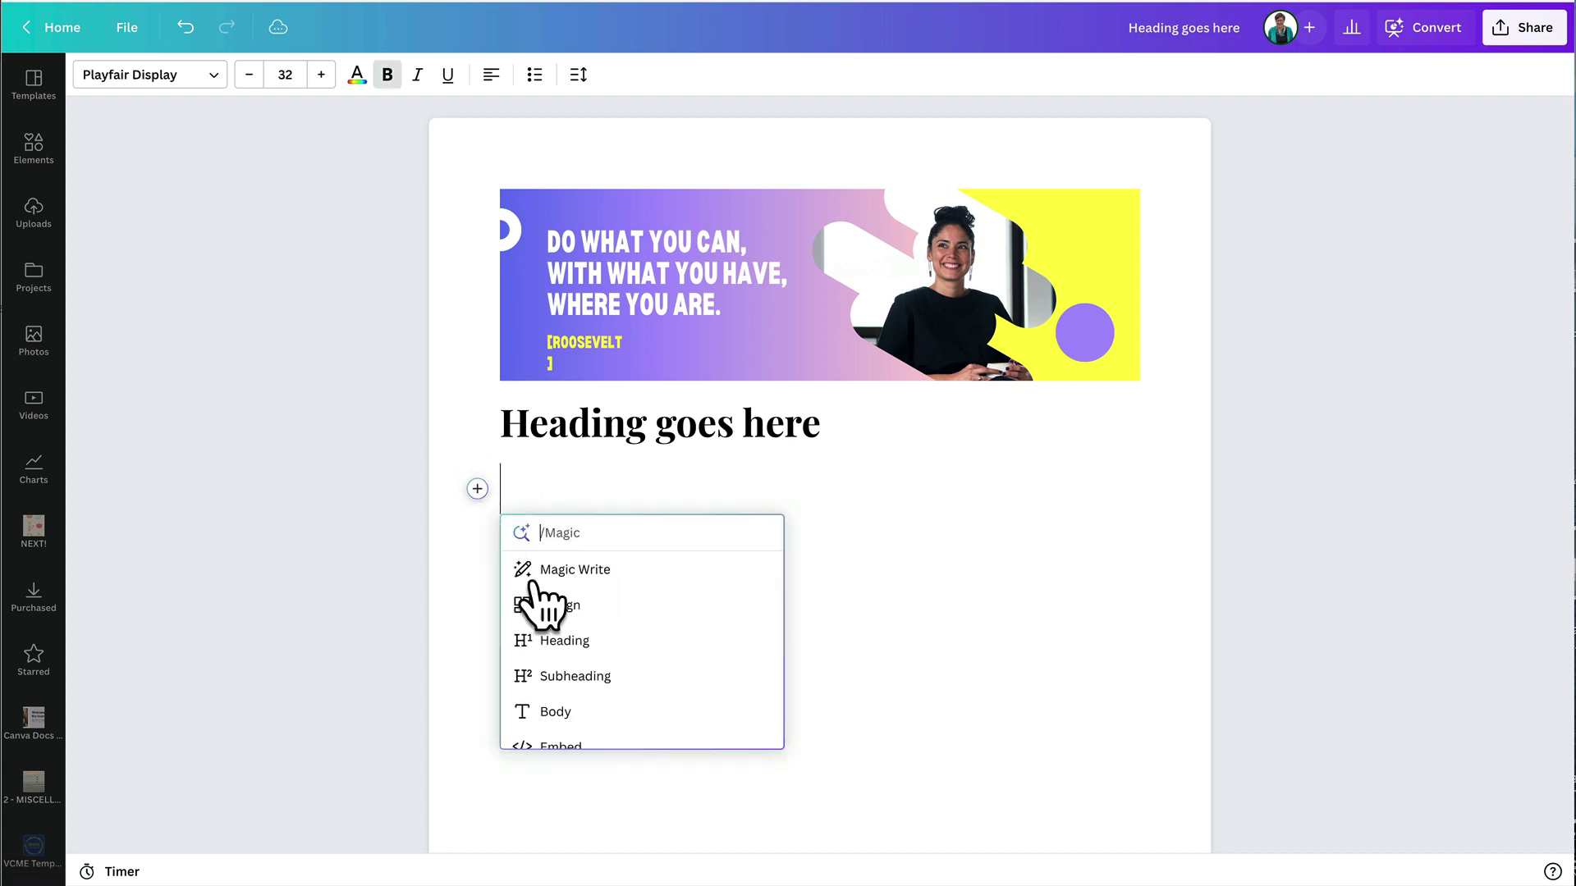
left_click(594, 673)
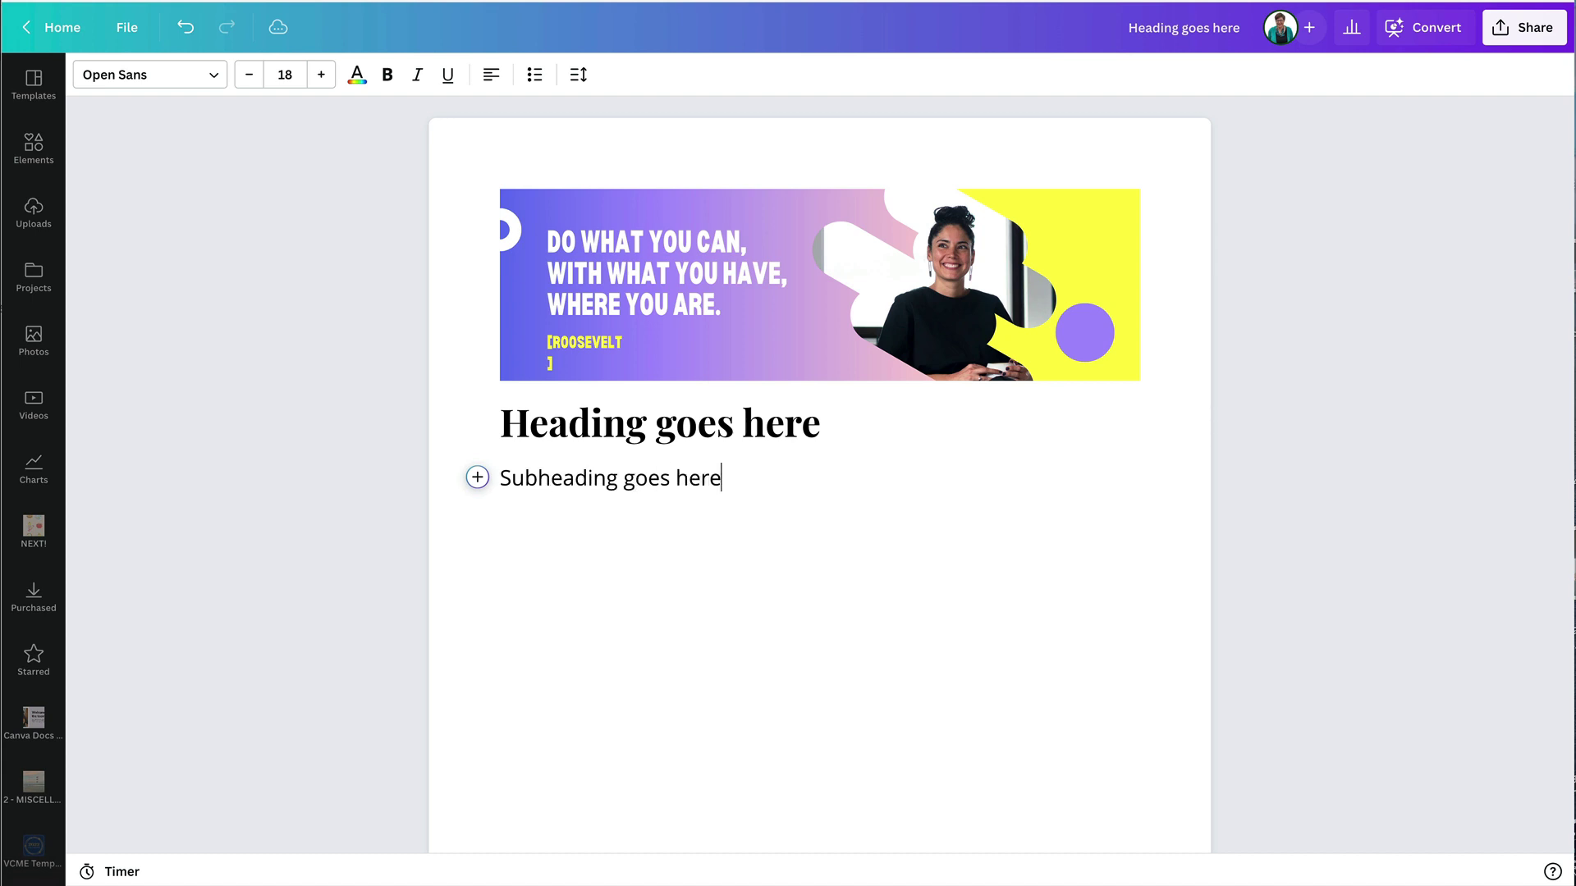
- Add the body line "Body text goes here." beneath the subheading and start a new line below it
left_click(477, 516)
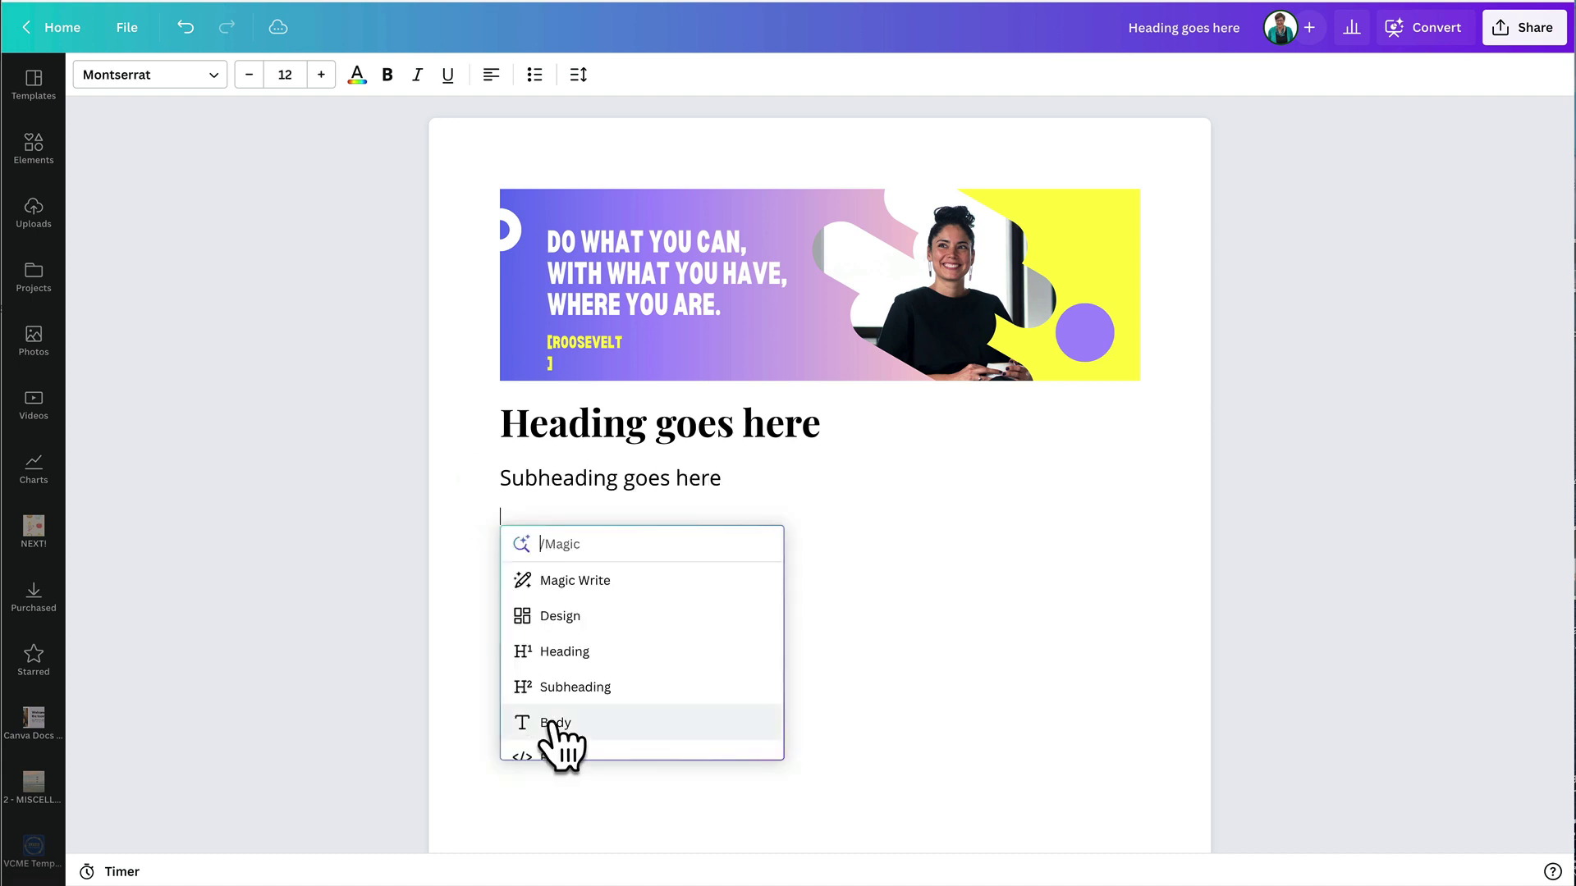
left_click(570, 722)
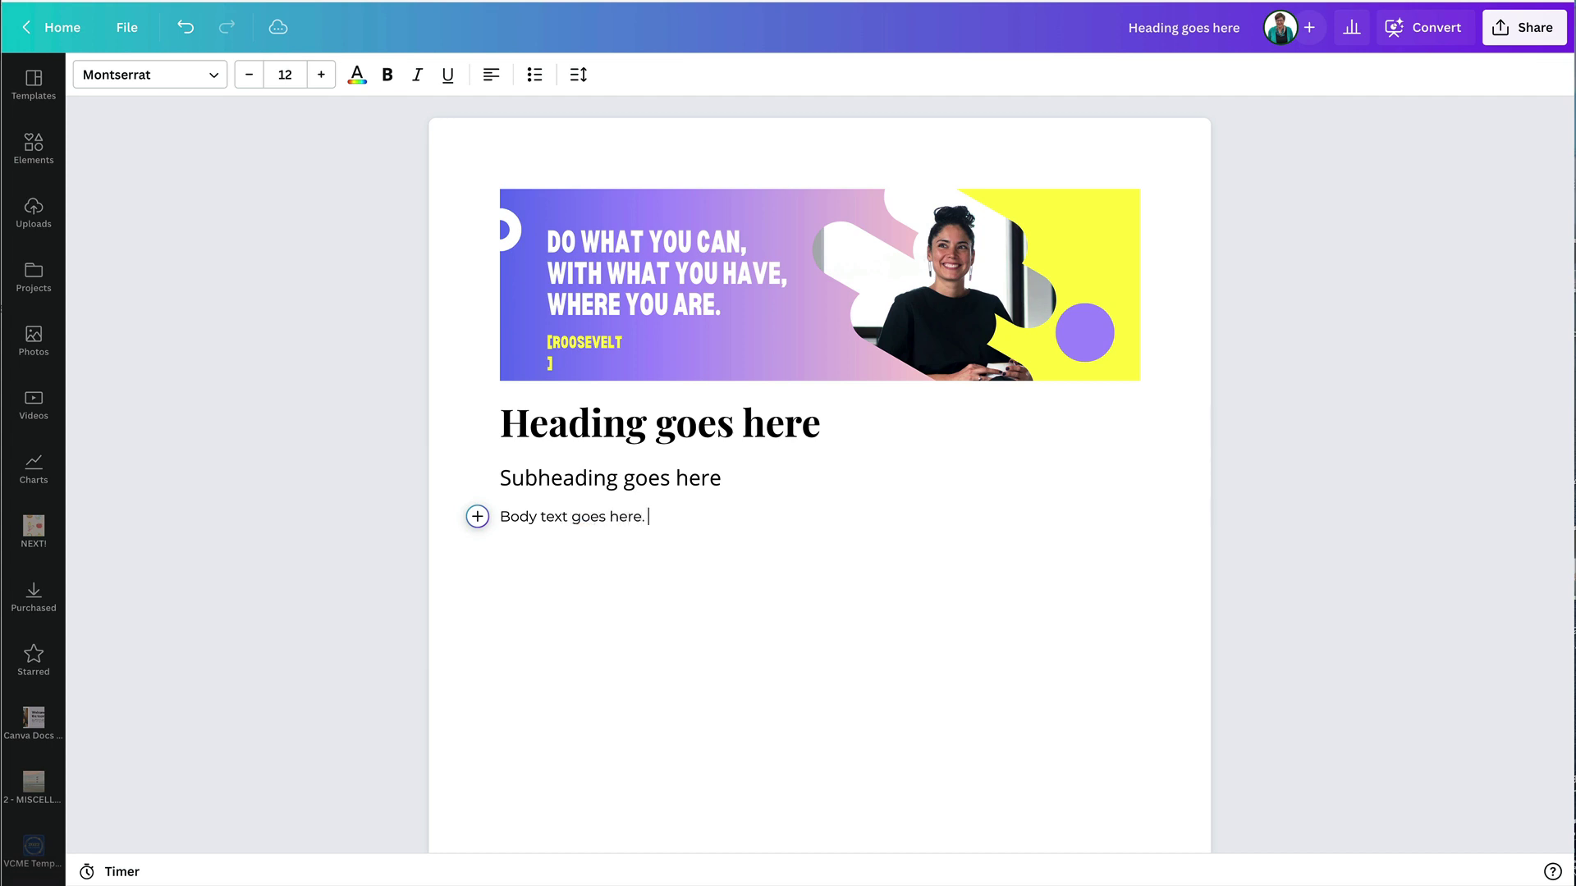
key("Return")
- Embed the "Welcome to the team!" presentation below the body text
left_click(477, 550)
scroll(668, 783, "down", 3)
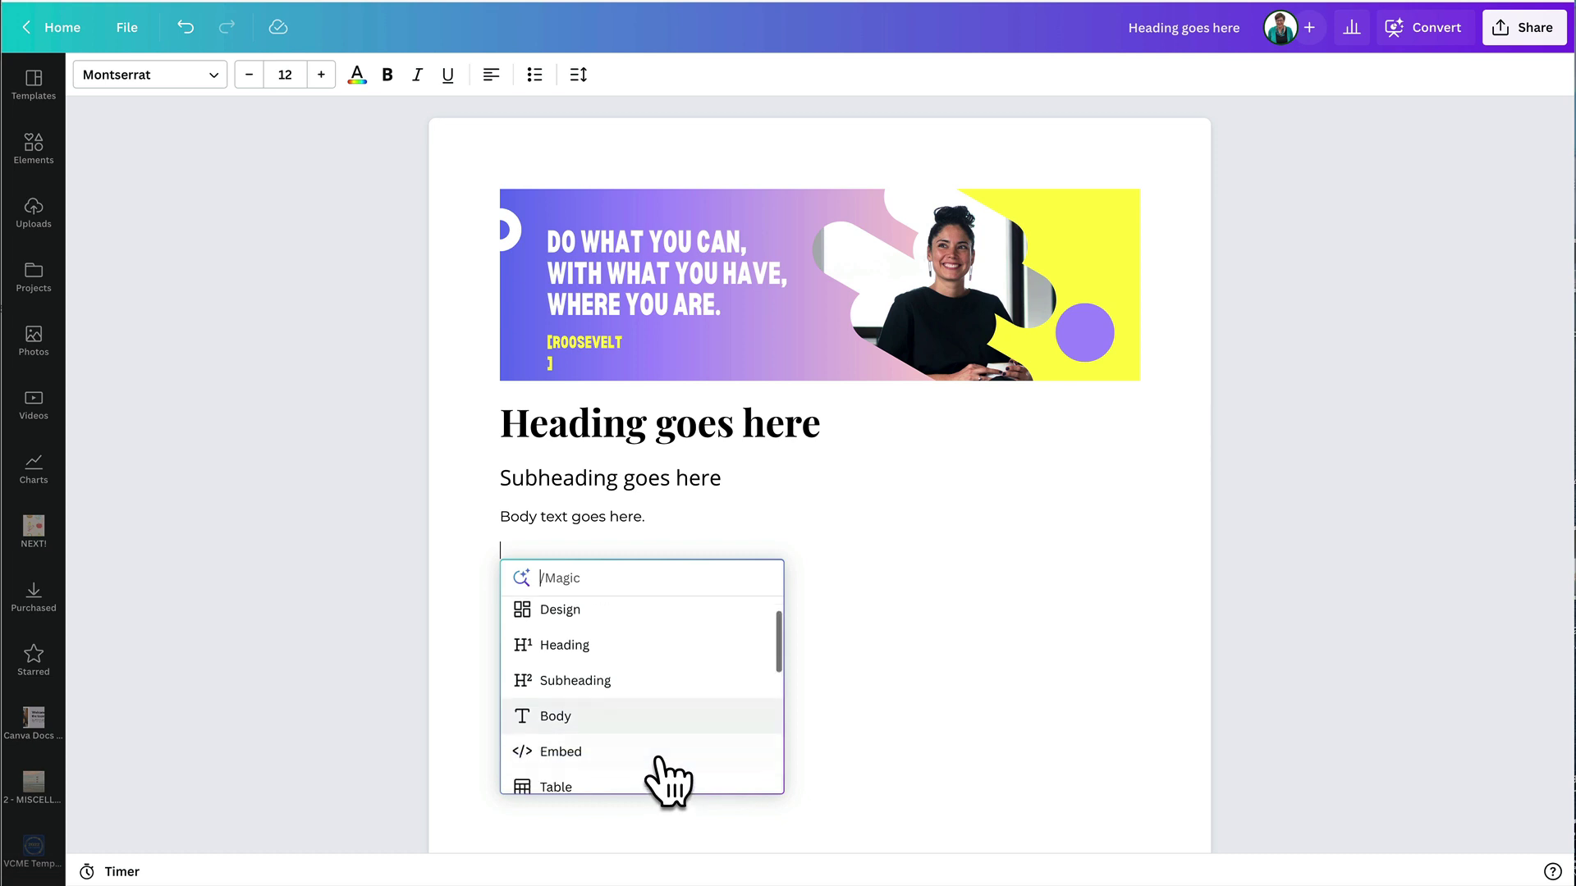
left_click(581, 660)
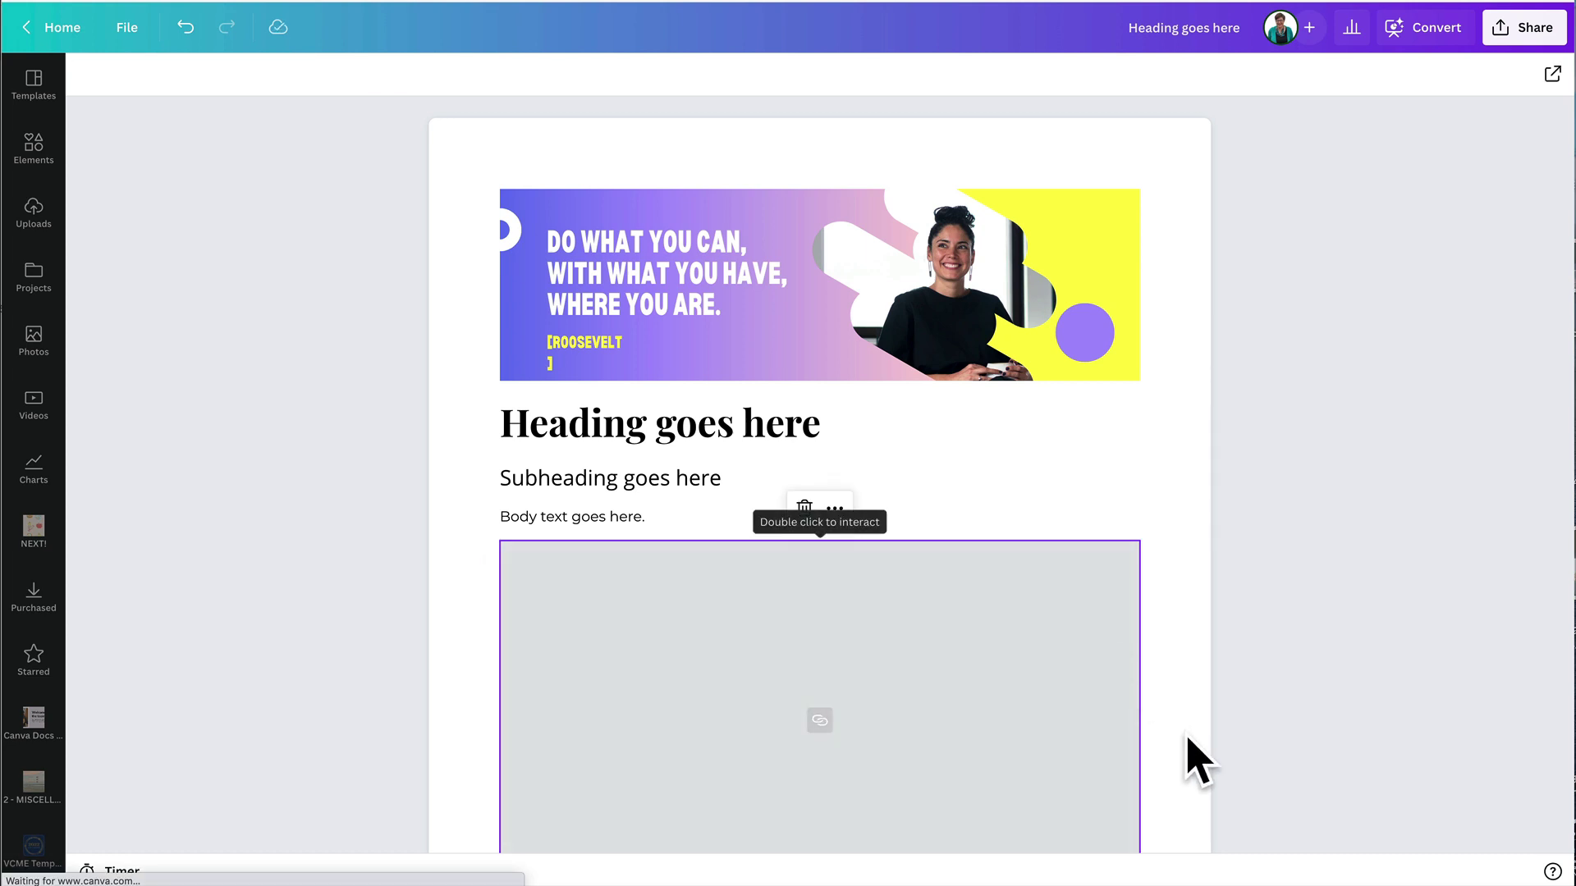
scroll(1185, 735, "down", 2)
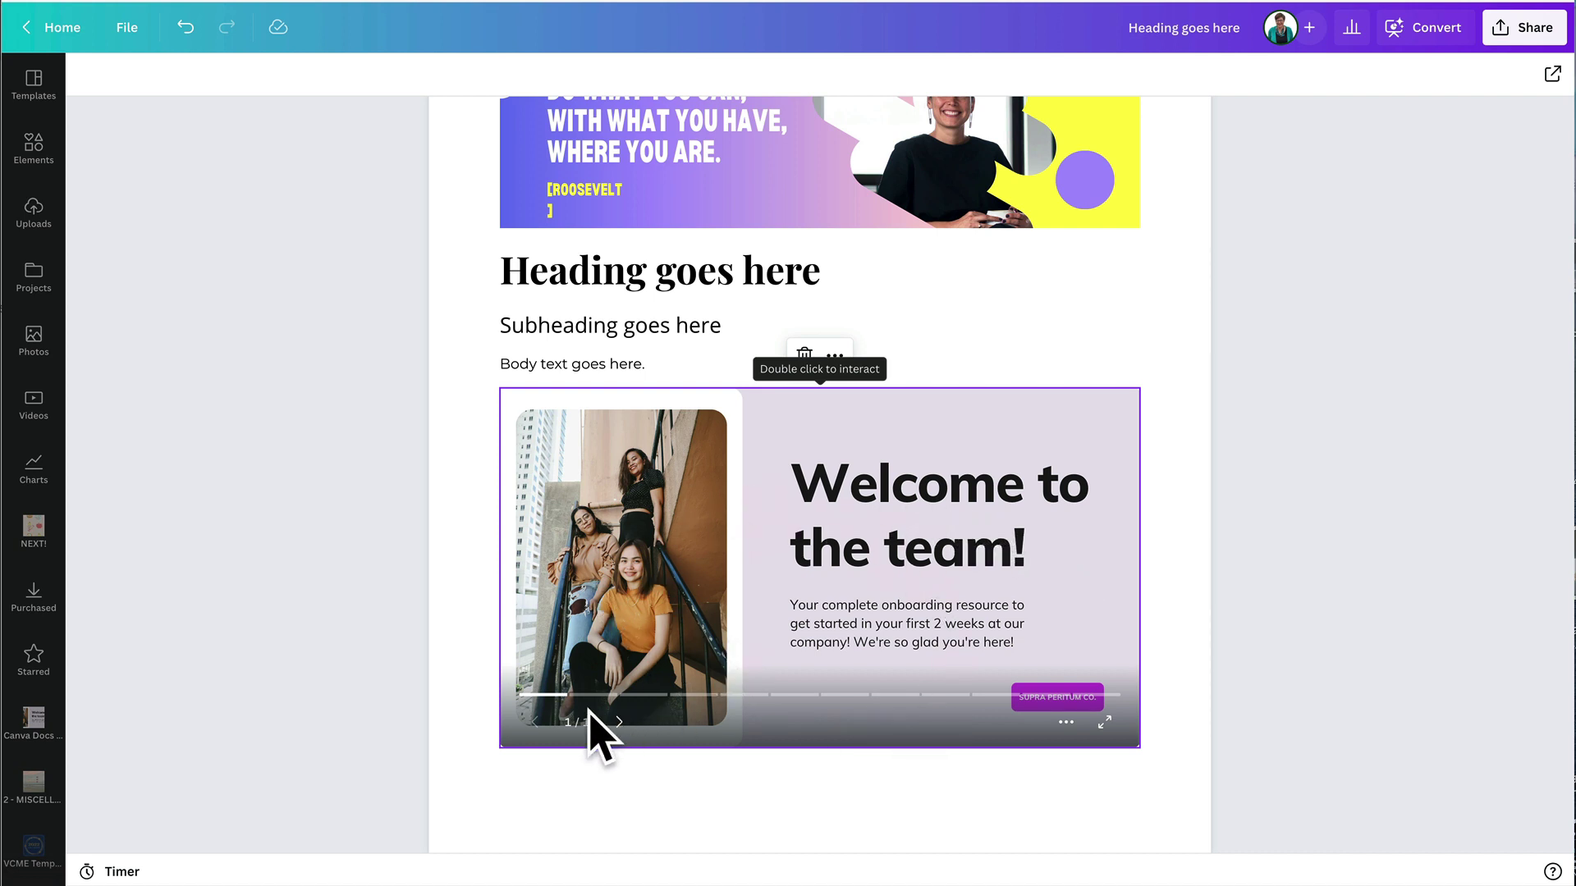
- Insert a table with six columns and four rows beneath the embedded presentation
left_click(1161, 726)
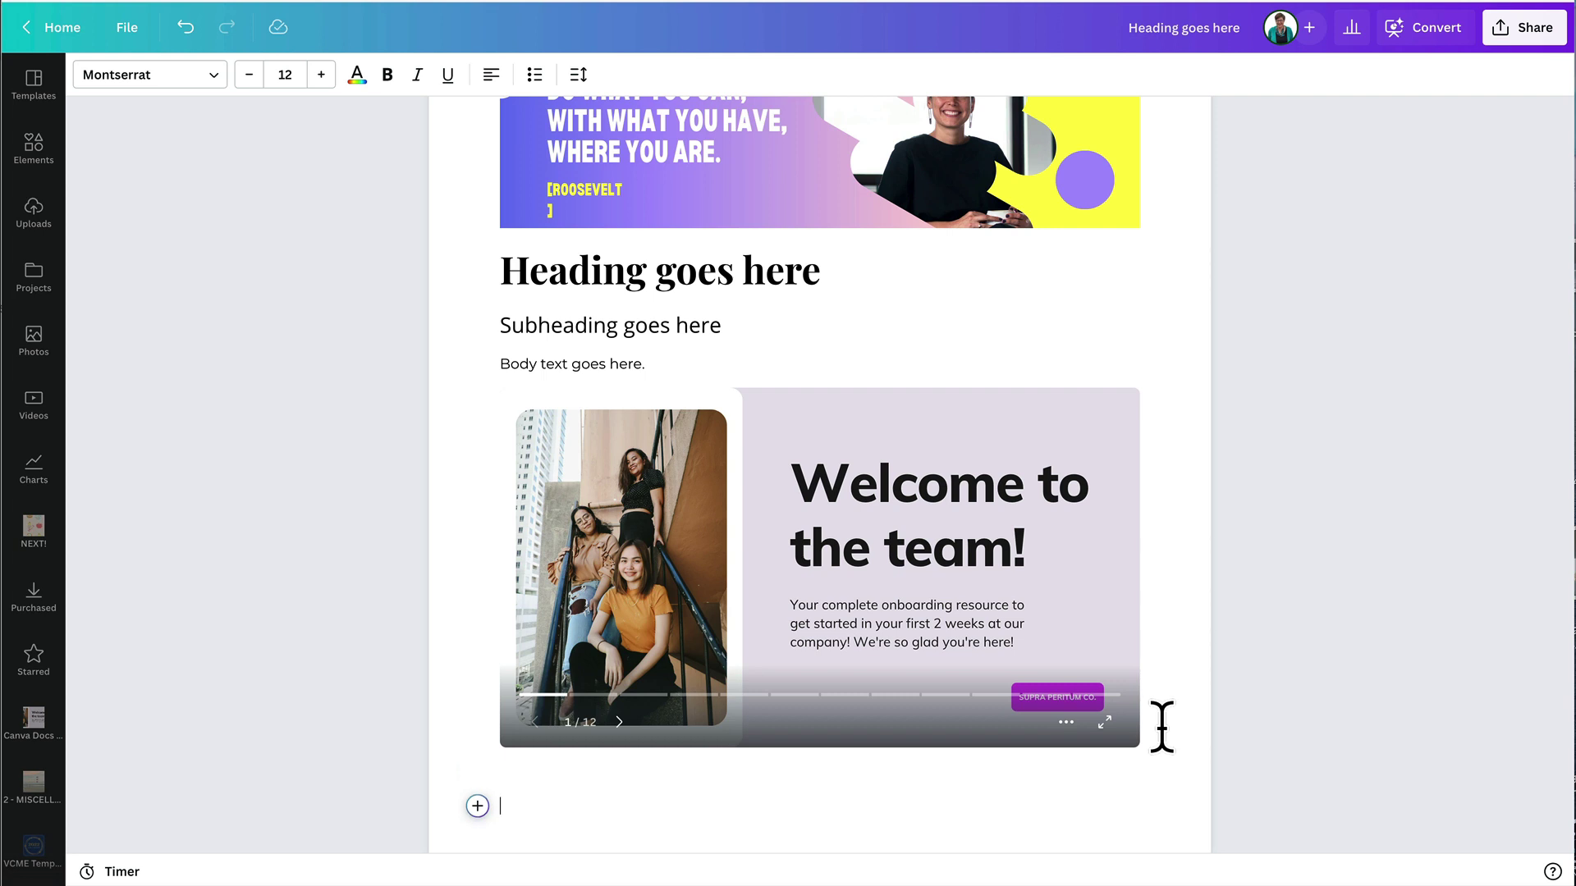
left_click(478, 806)
scroll(661, 763, "down", 3)
left_click(558, 680)
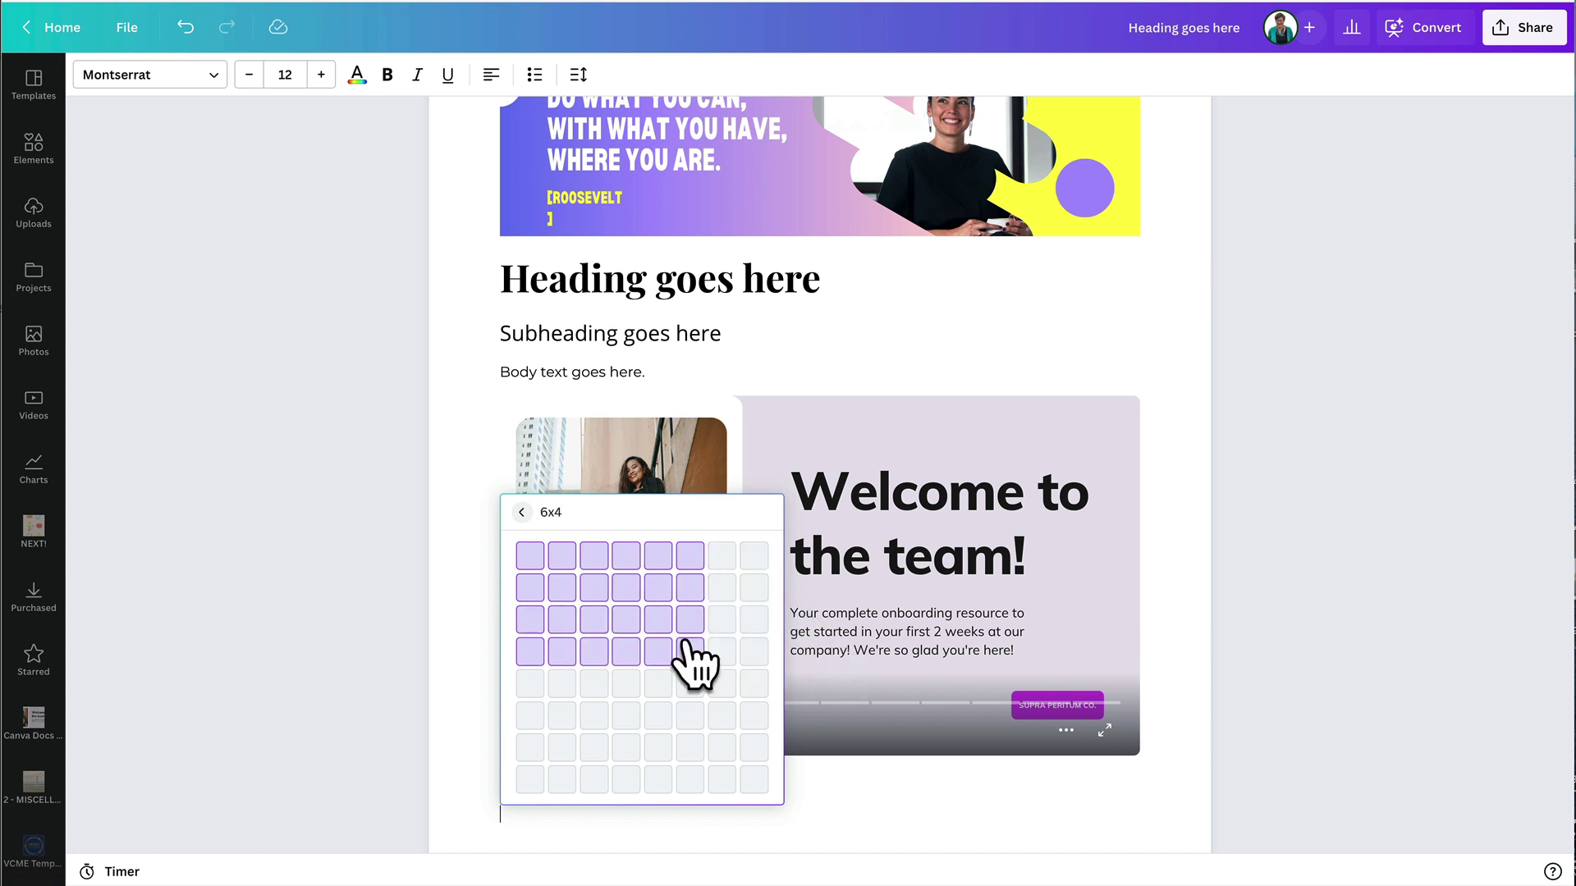
left_click(731, 749)
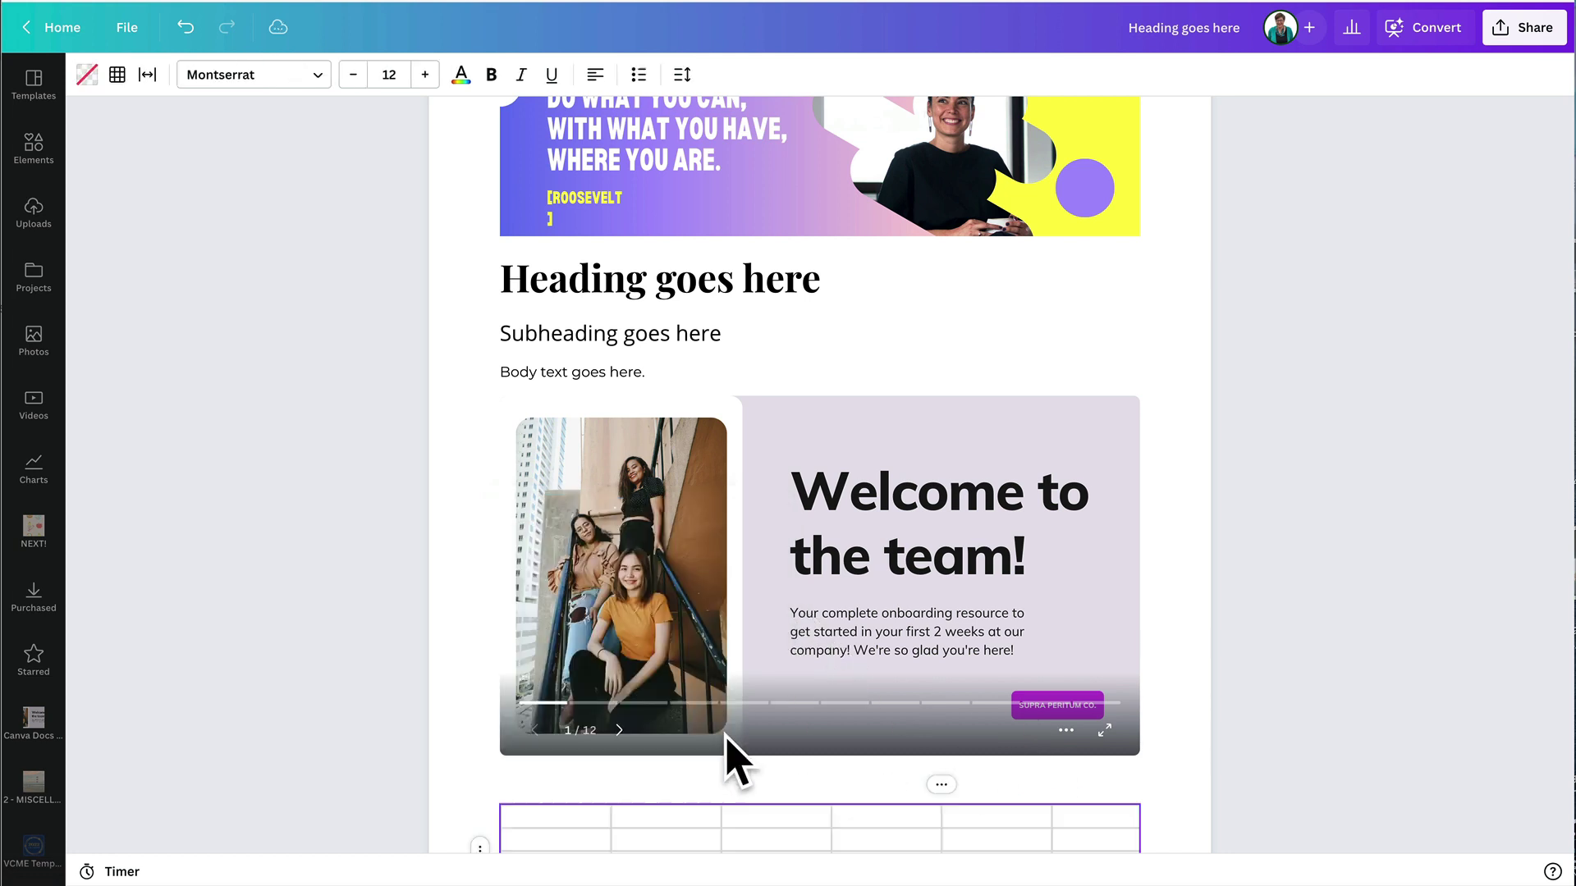
- Add a check list below the table with the items Christmas Socks, Christmas pudding, Christmas drinks and Christmas ugly sweater
scroll(1148, 788, "down", 3)
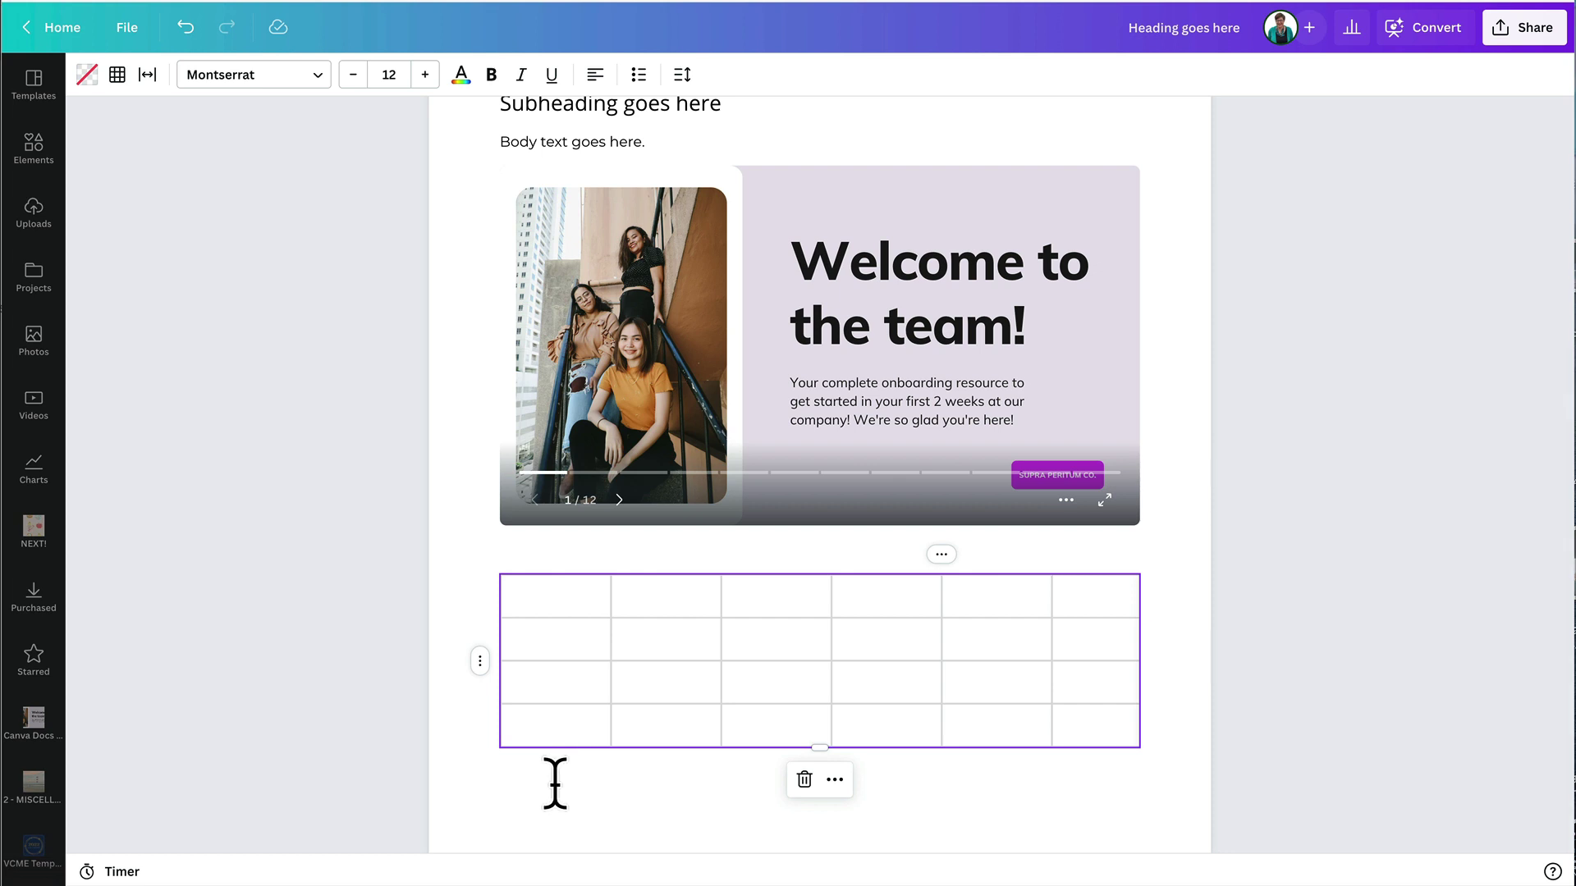
left_click(575, 792)
left_click(478, 773)
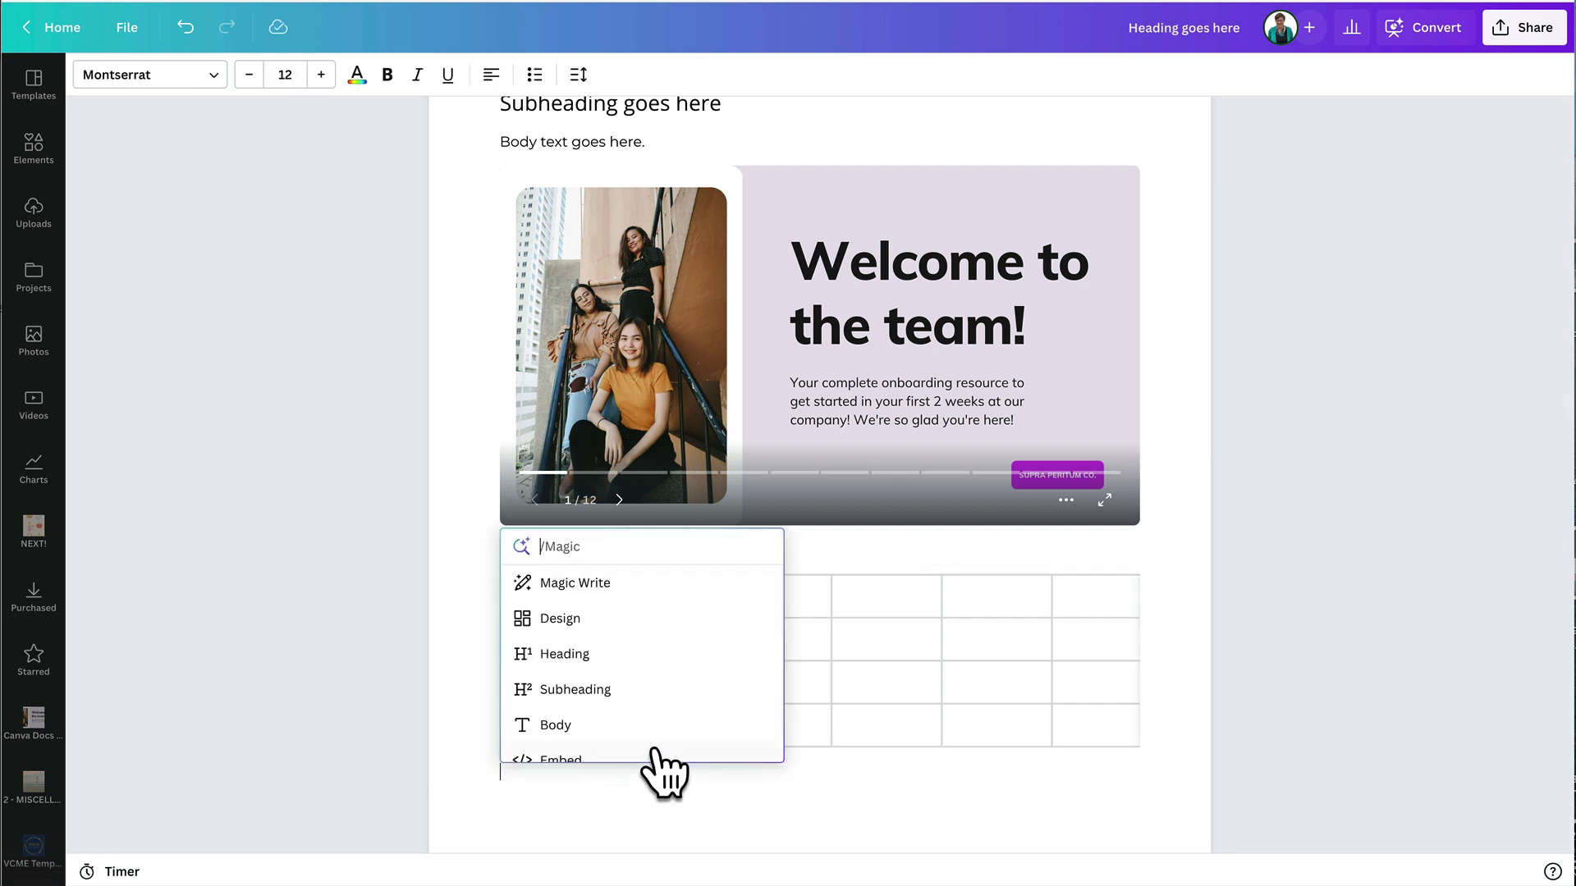
scroll(660, 731, "down", 3)
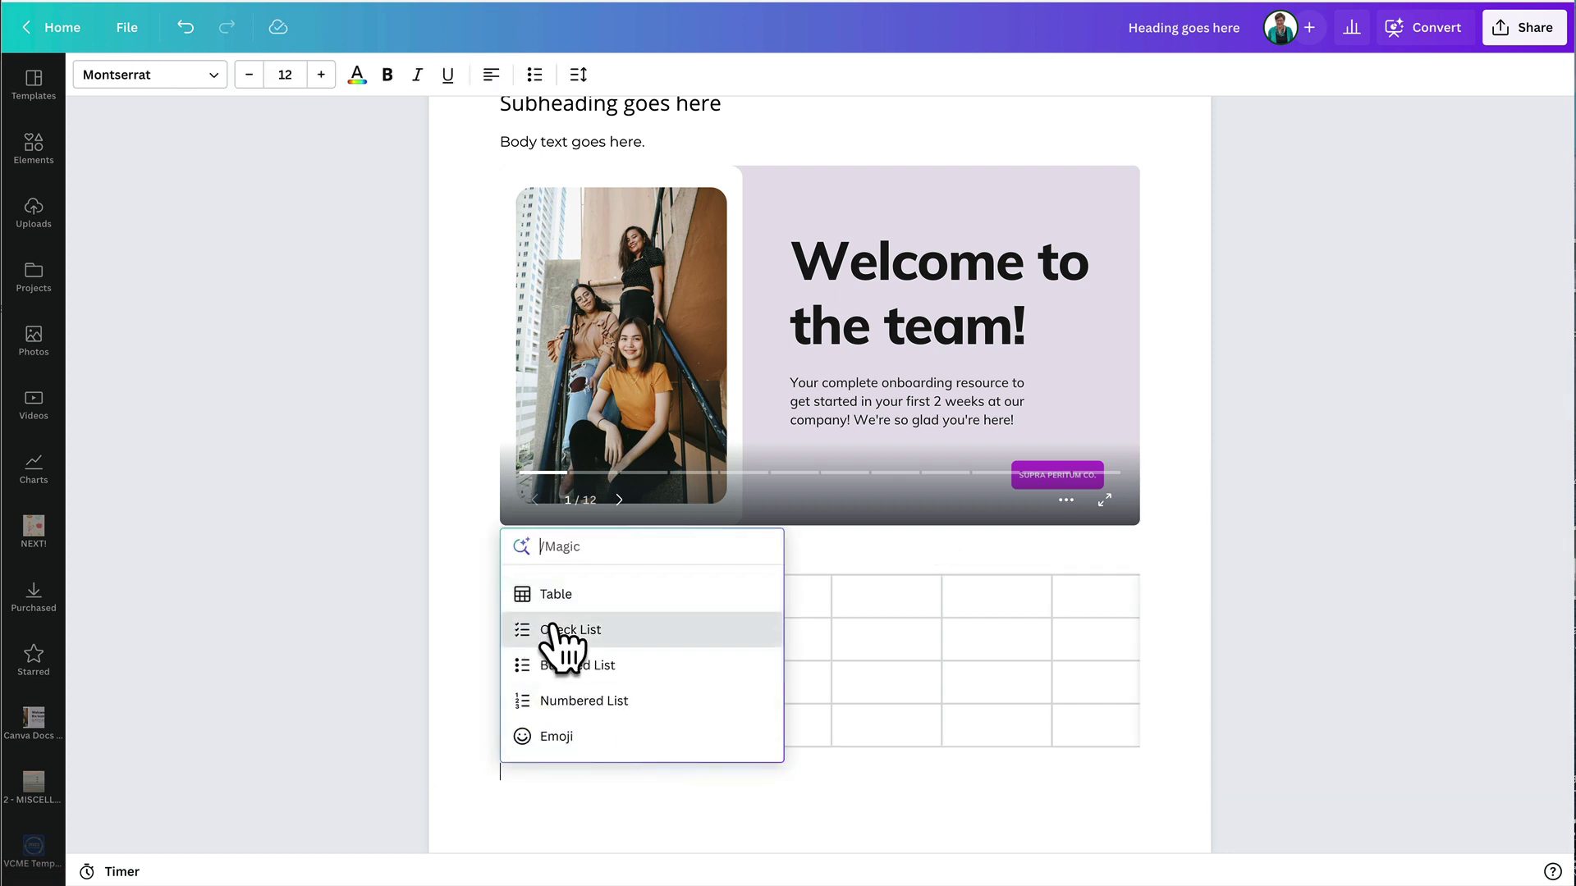
left_click(548, 632)
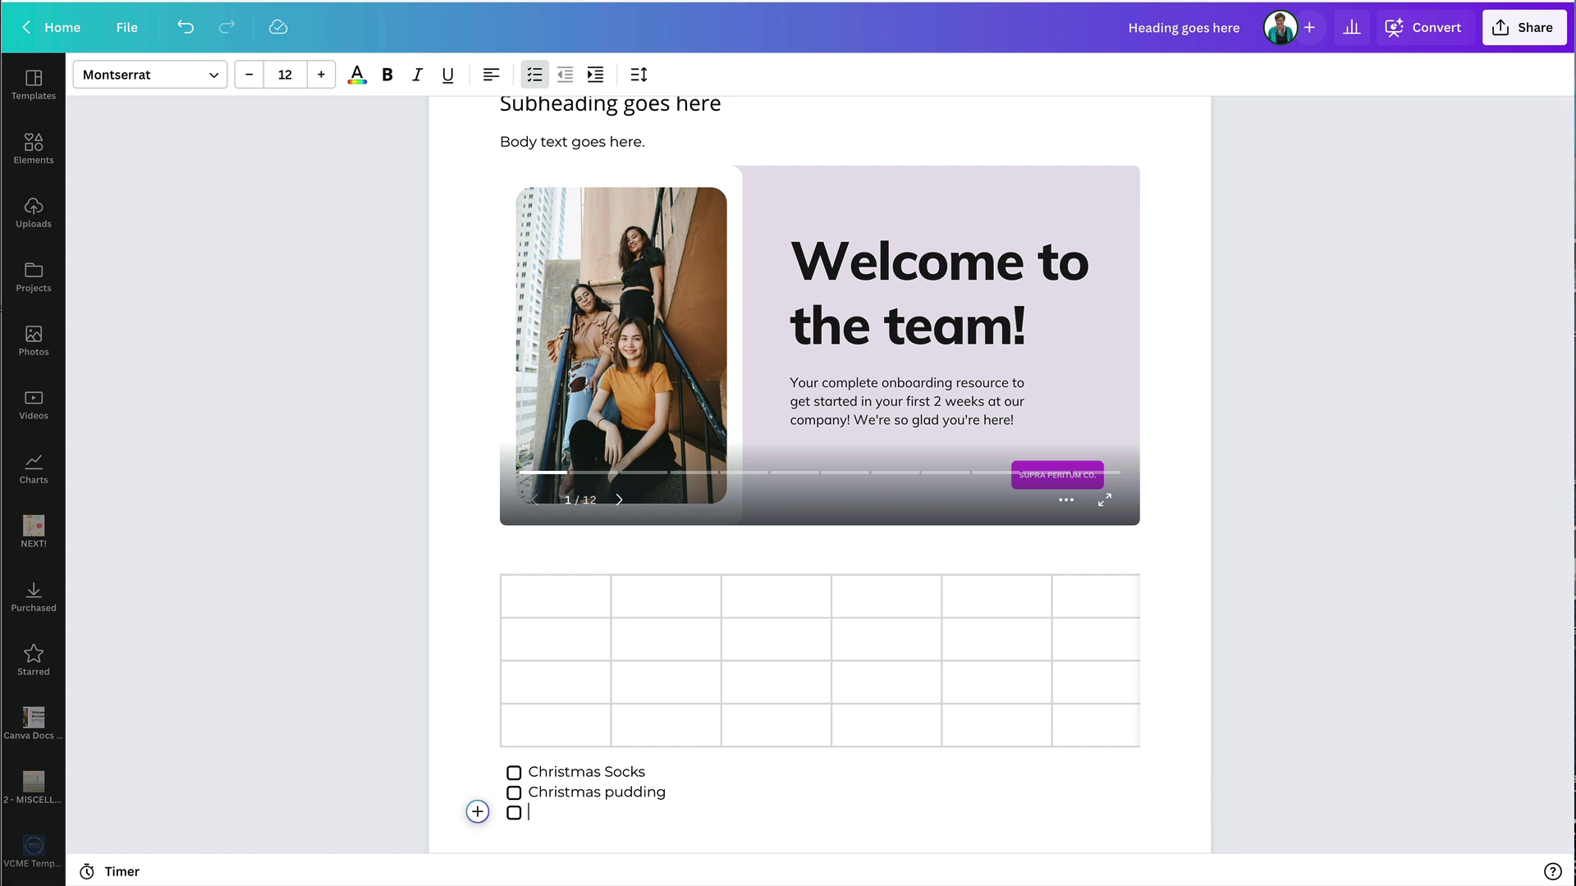
type("stmas drink")
key("Return")
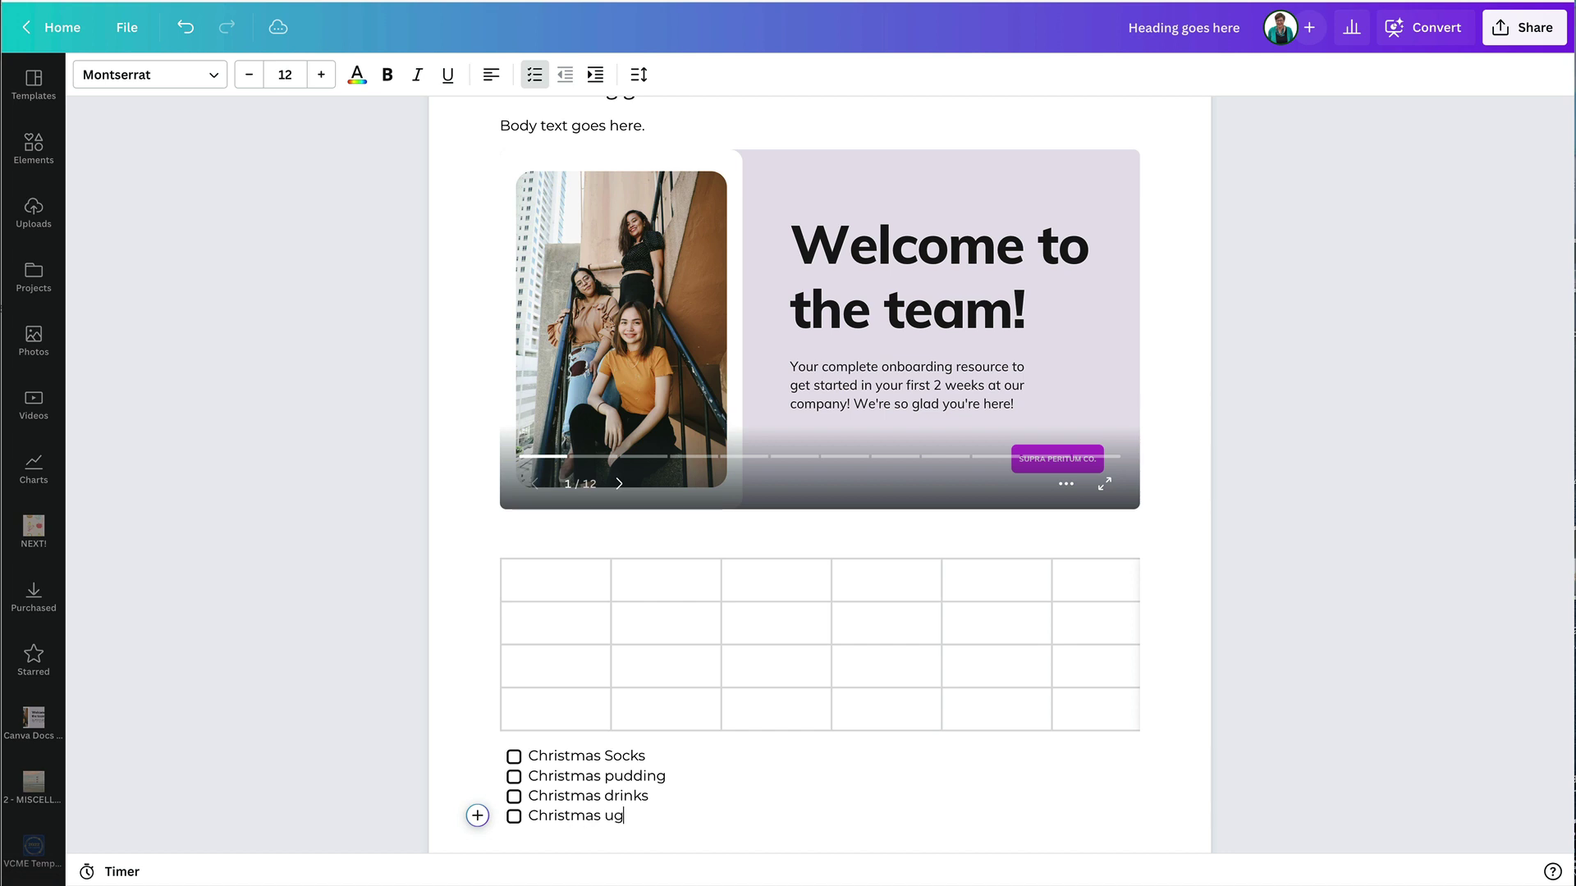
type("Christmas ugly sweater")
key("Return")
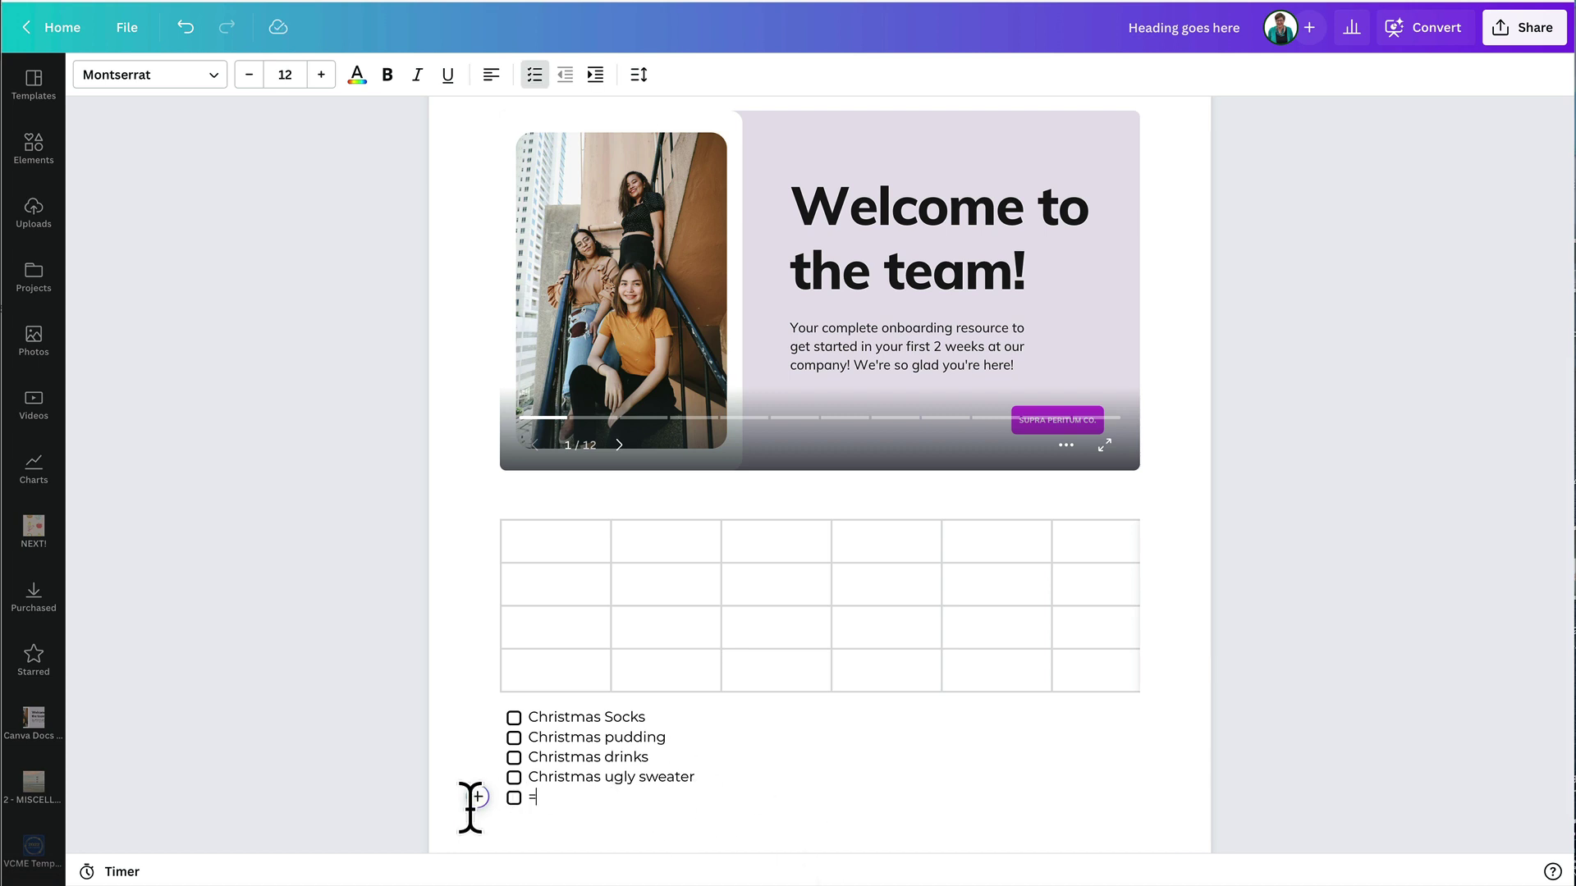
- Start a bulleted list directly beneath the check list
left_click(476, 798)
scroll(648, 763, "down", 3)
scroll(644, 763, "down", 2)
left_click(645, 716)
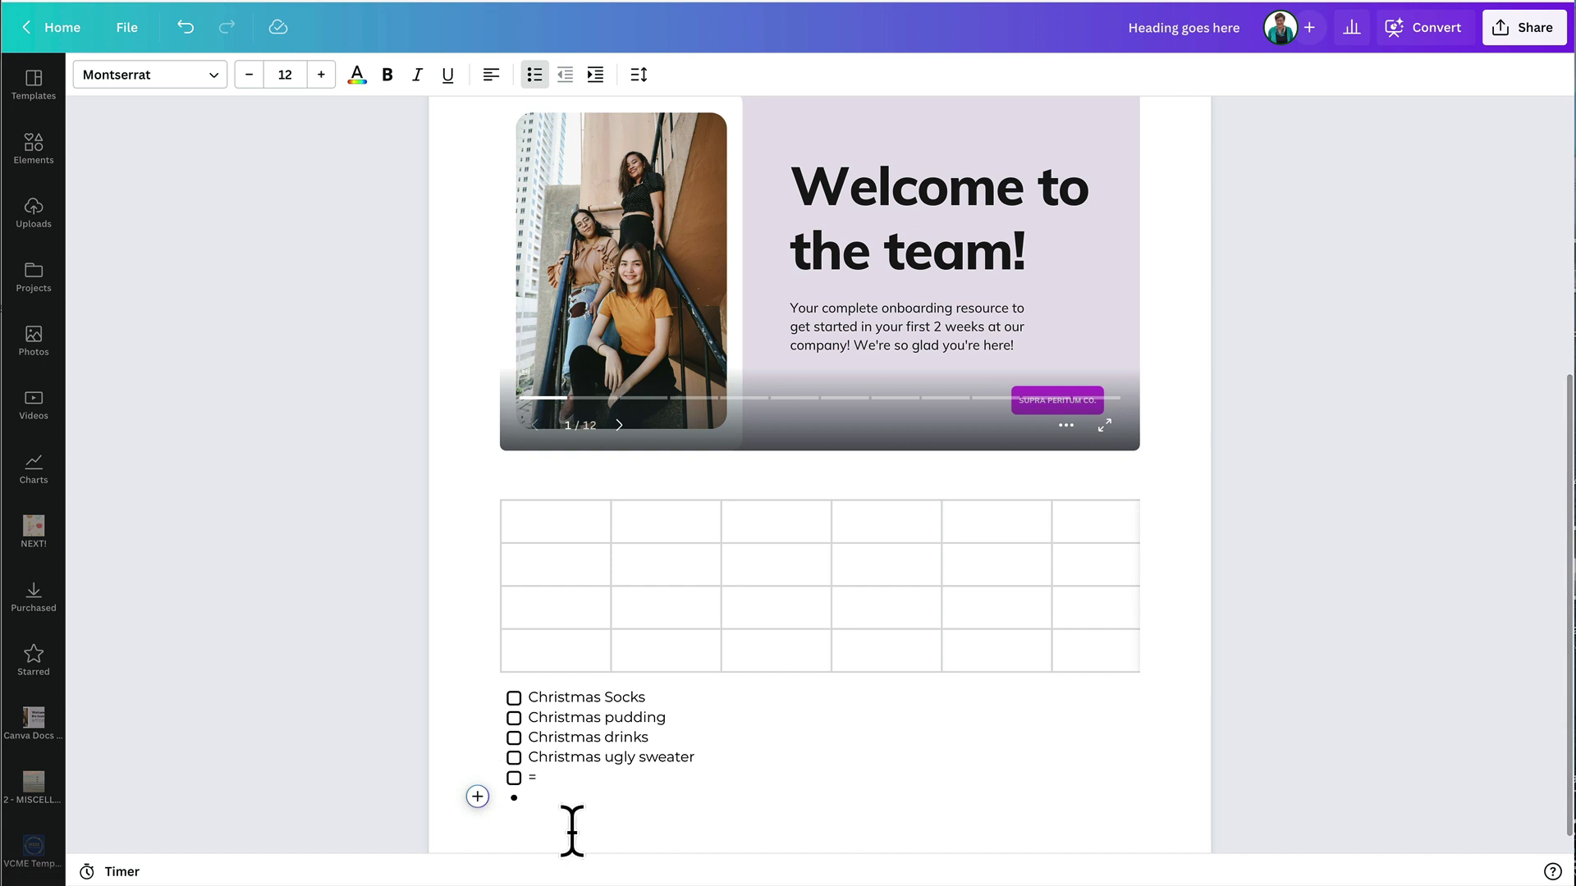
- Insert the first smiley emoji as the bullet item, and end the list with an empty line below
left_click(477, 796)
scroll(633, 759, "down", 3)
scroll(636, 759, "down", 3)
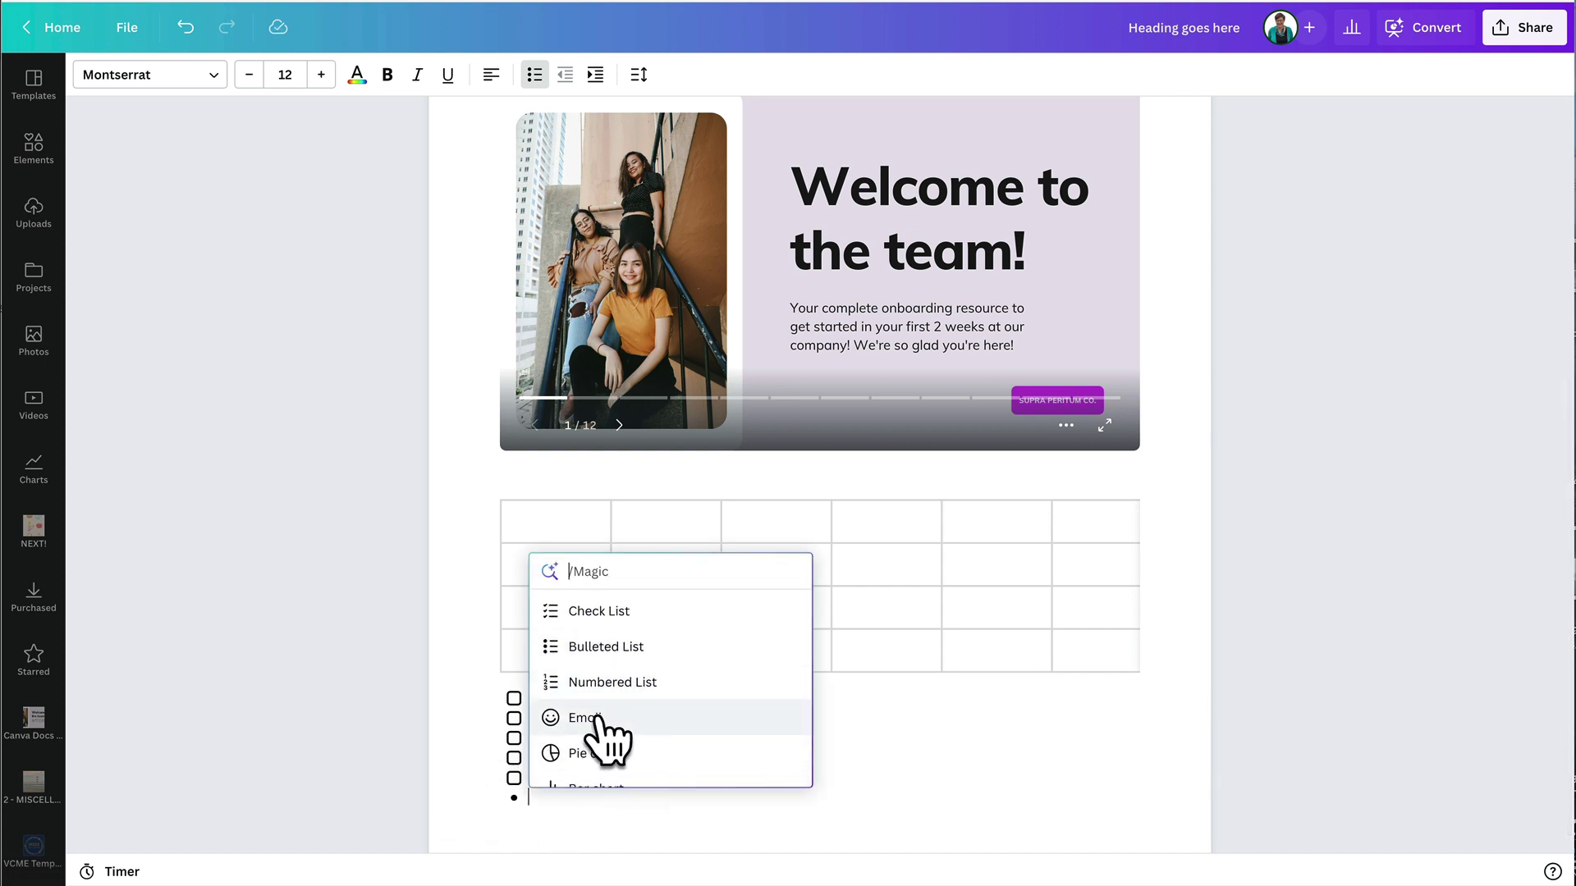
left_click(594, 719)
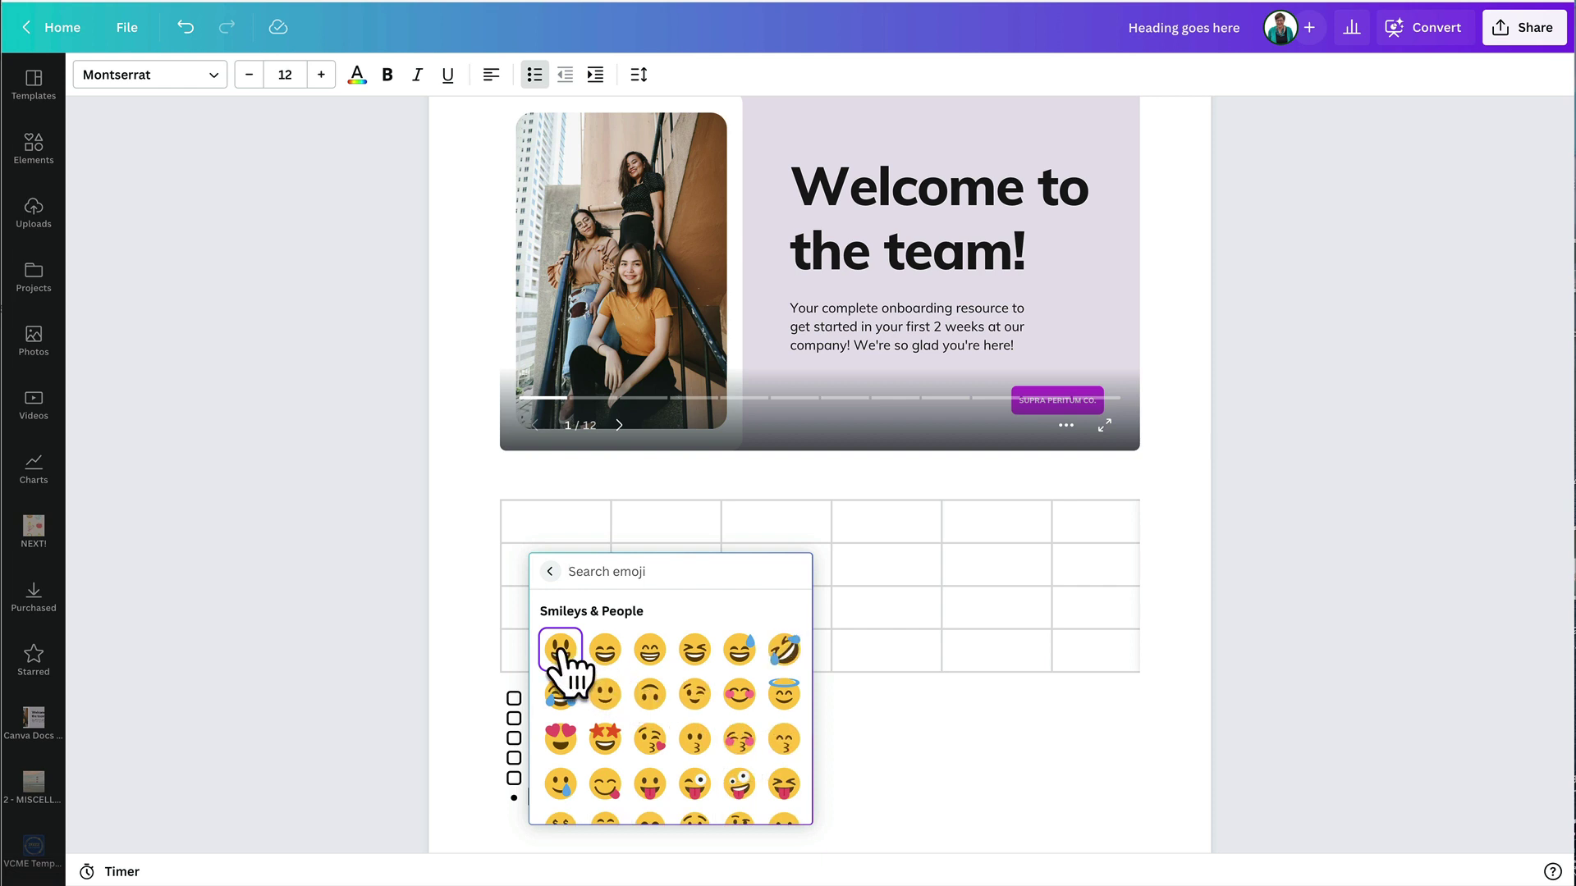
left_click(561, 652)
key("Return")
key("Return")
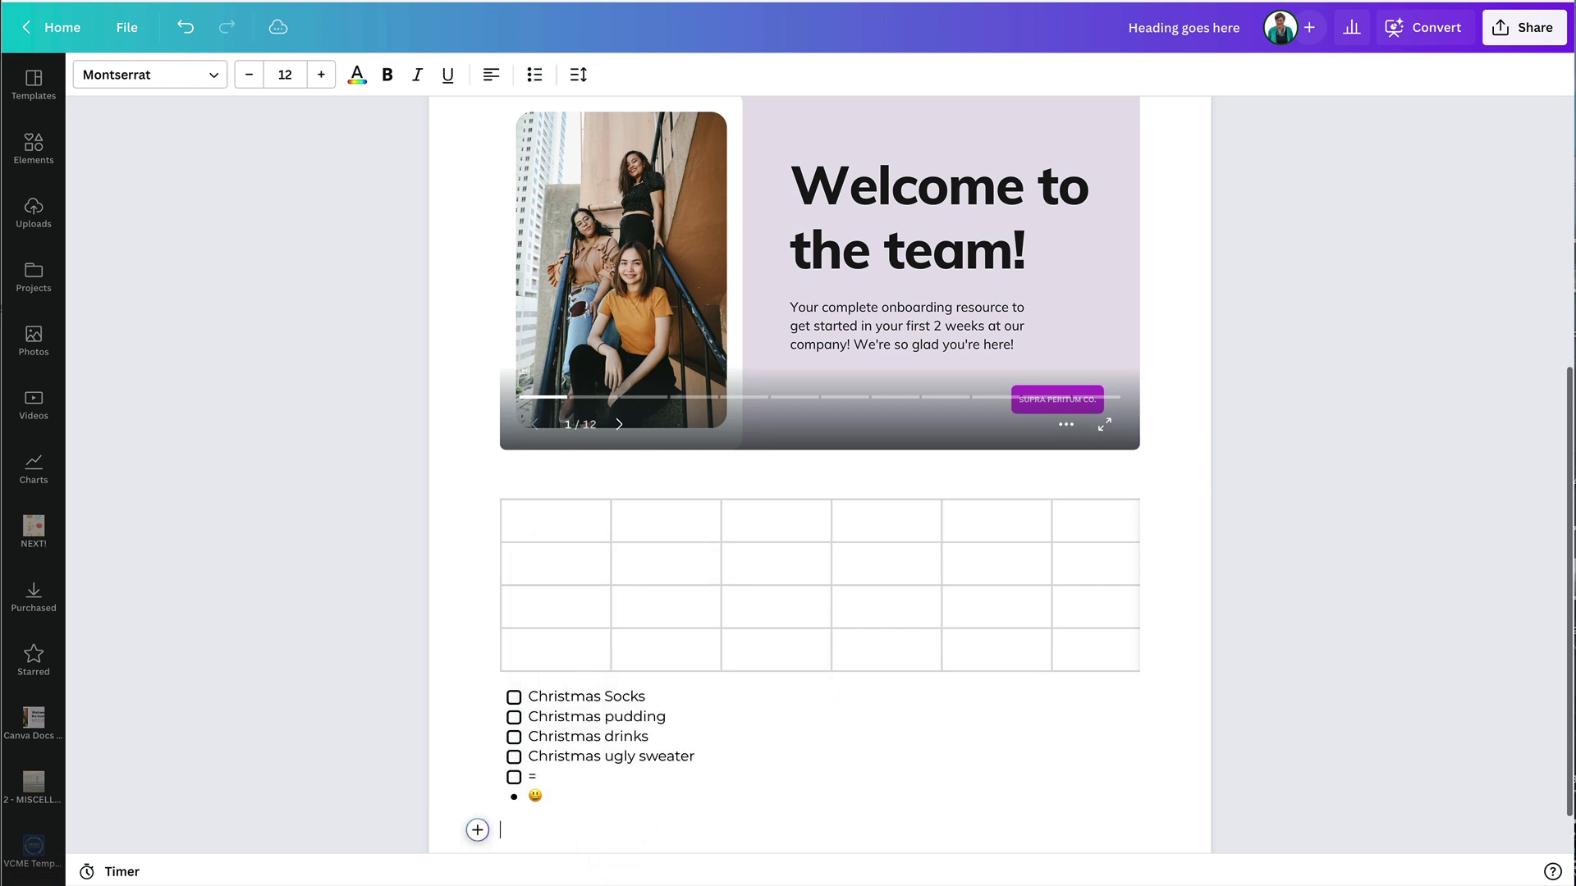
- Insert a pie chart with its default data below the bulleted emoji, and close the chart data editor
left_click(477, 829)
scroll(648, 722, "down", 3)
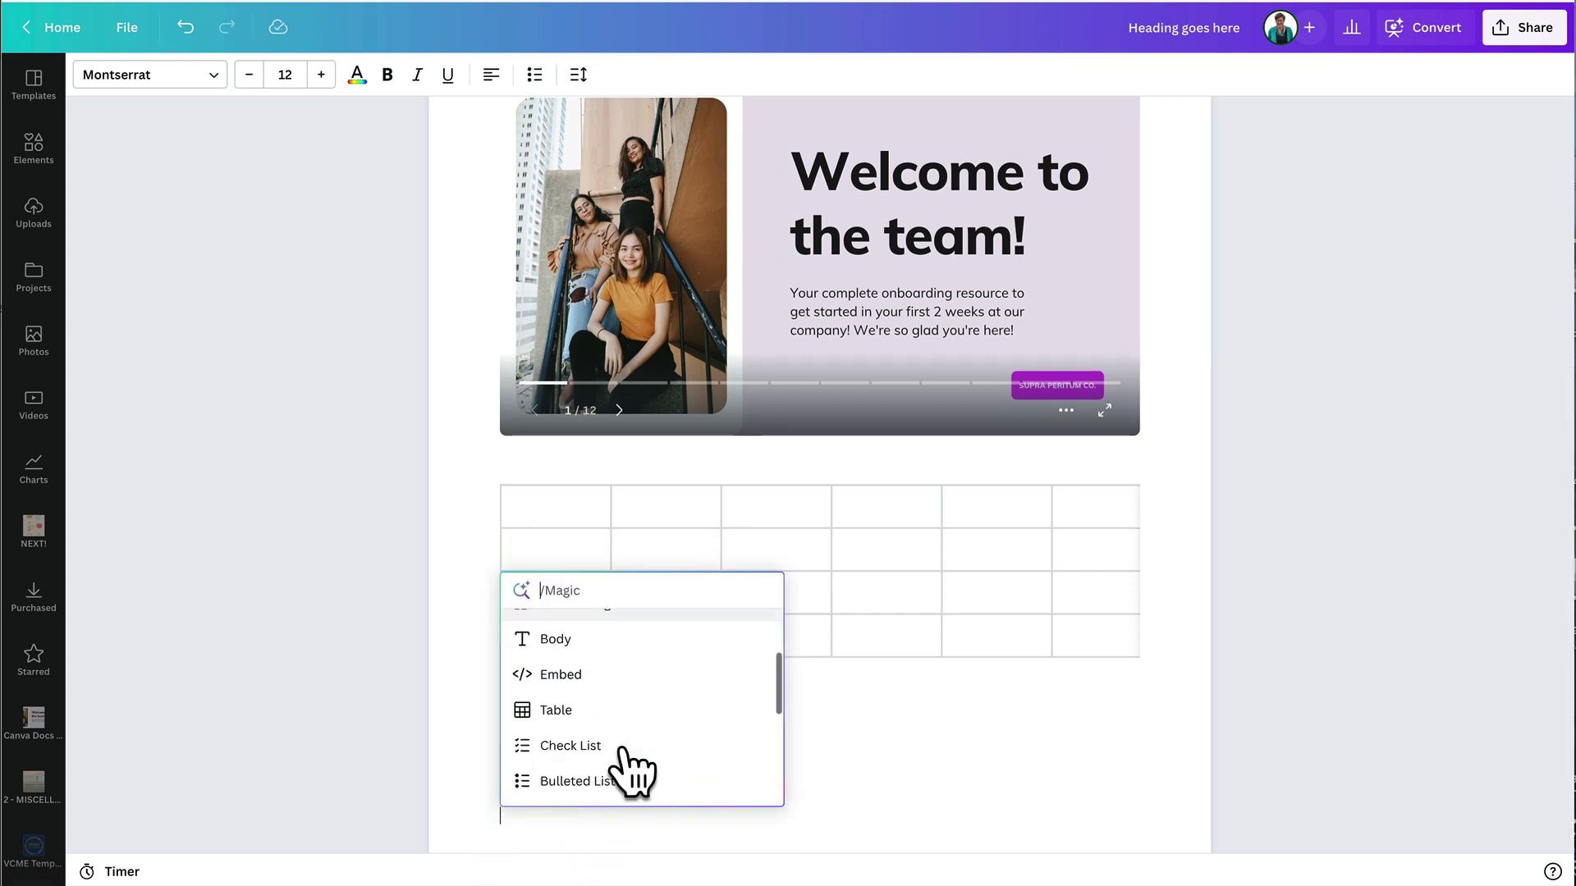
scroll(648, 776, "down", 5)
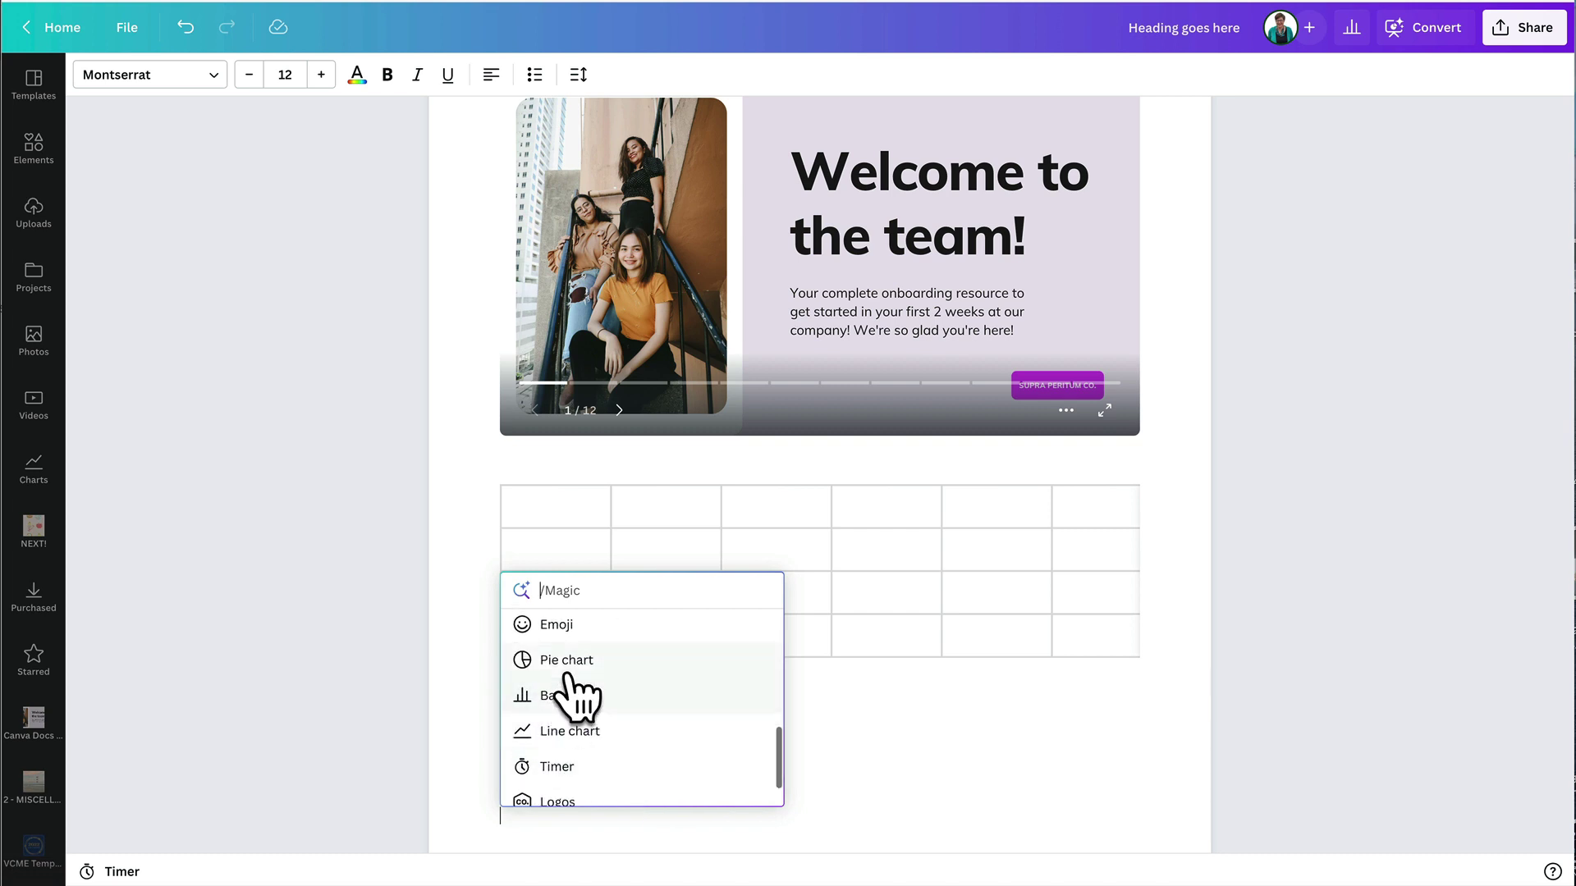
left_click(566, 665)
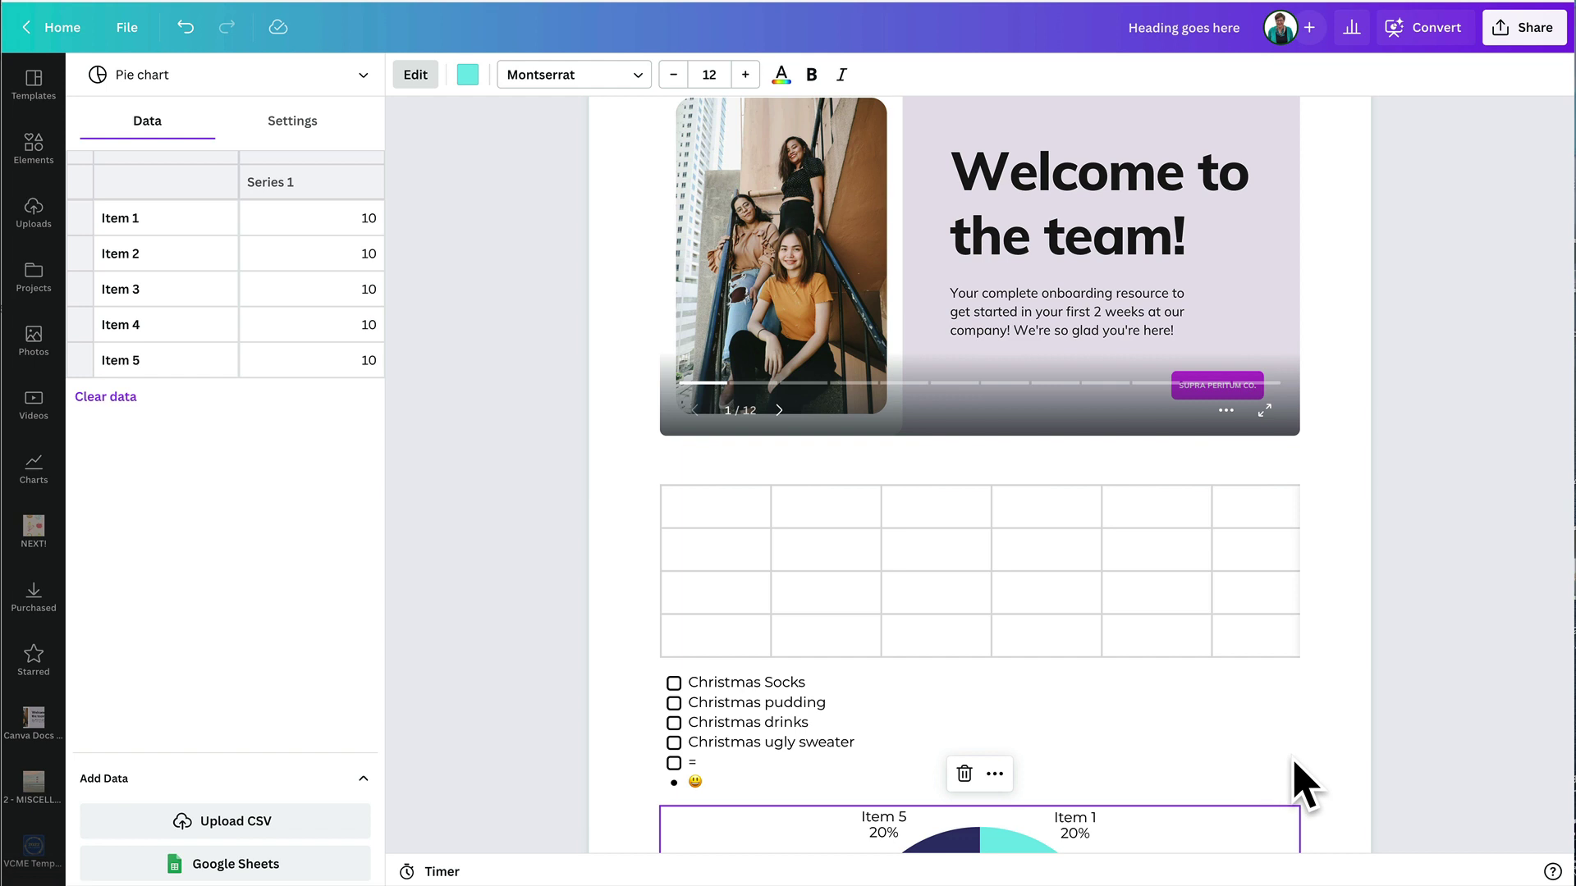
left_click(385, 455)
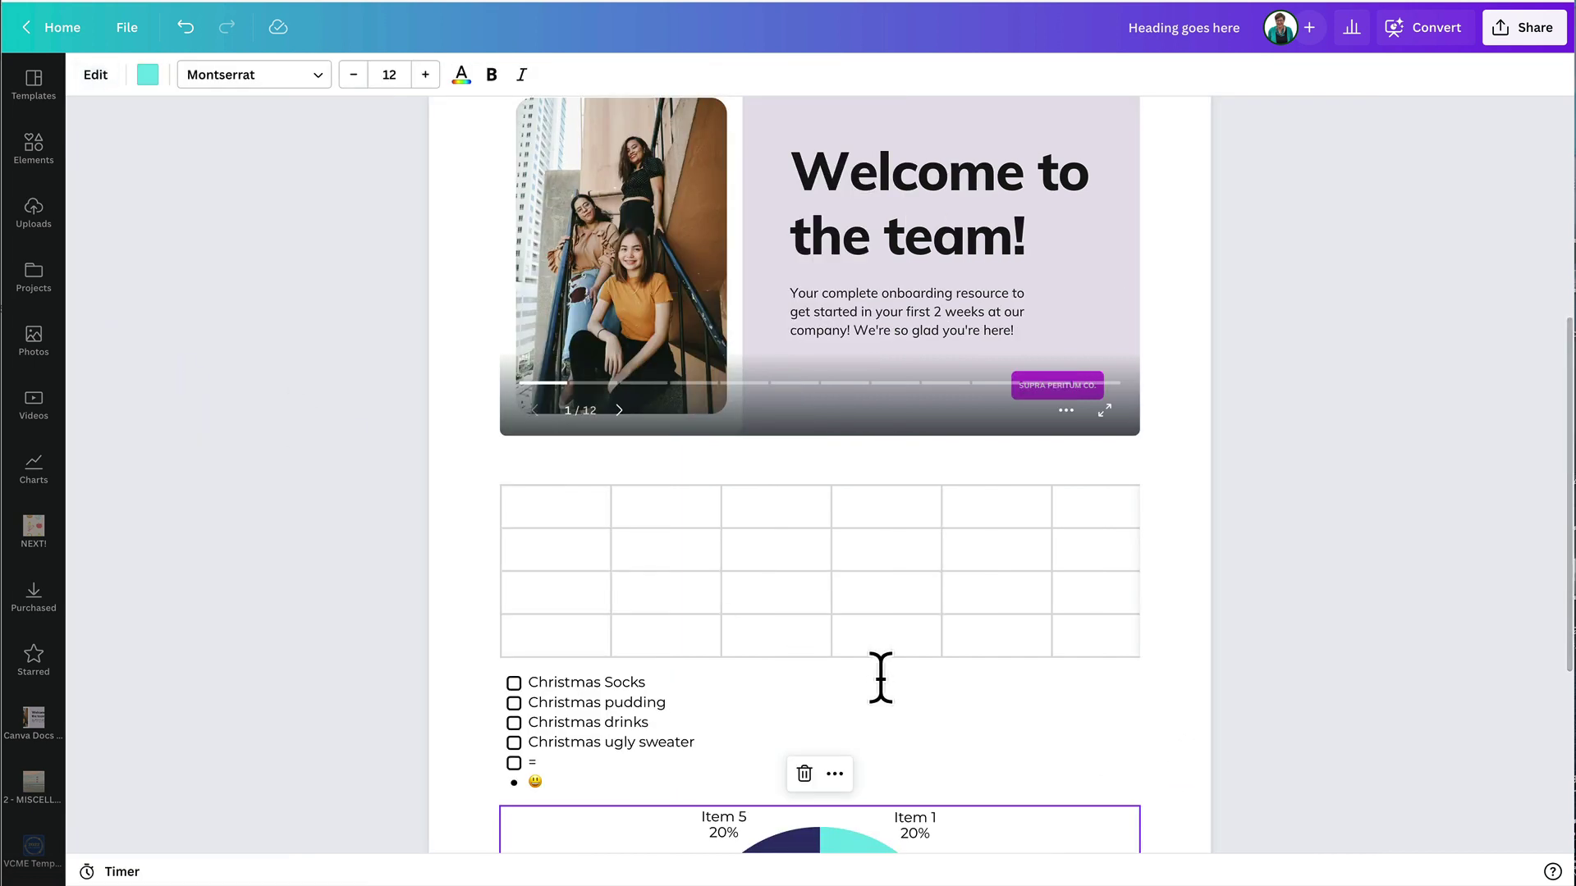
- Insert a line chart with its default data beneath the pie chart, and close the chart data editor
scroll(880, 681, "down", 3)
scroll(881, 681, "down", 2)
left_click(731, 767)
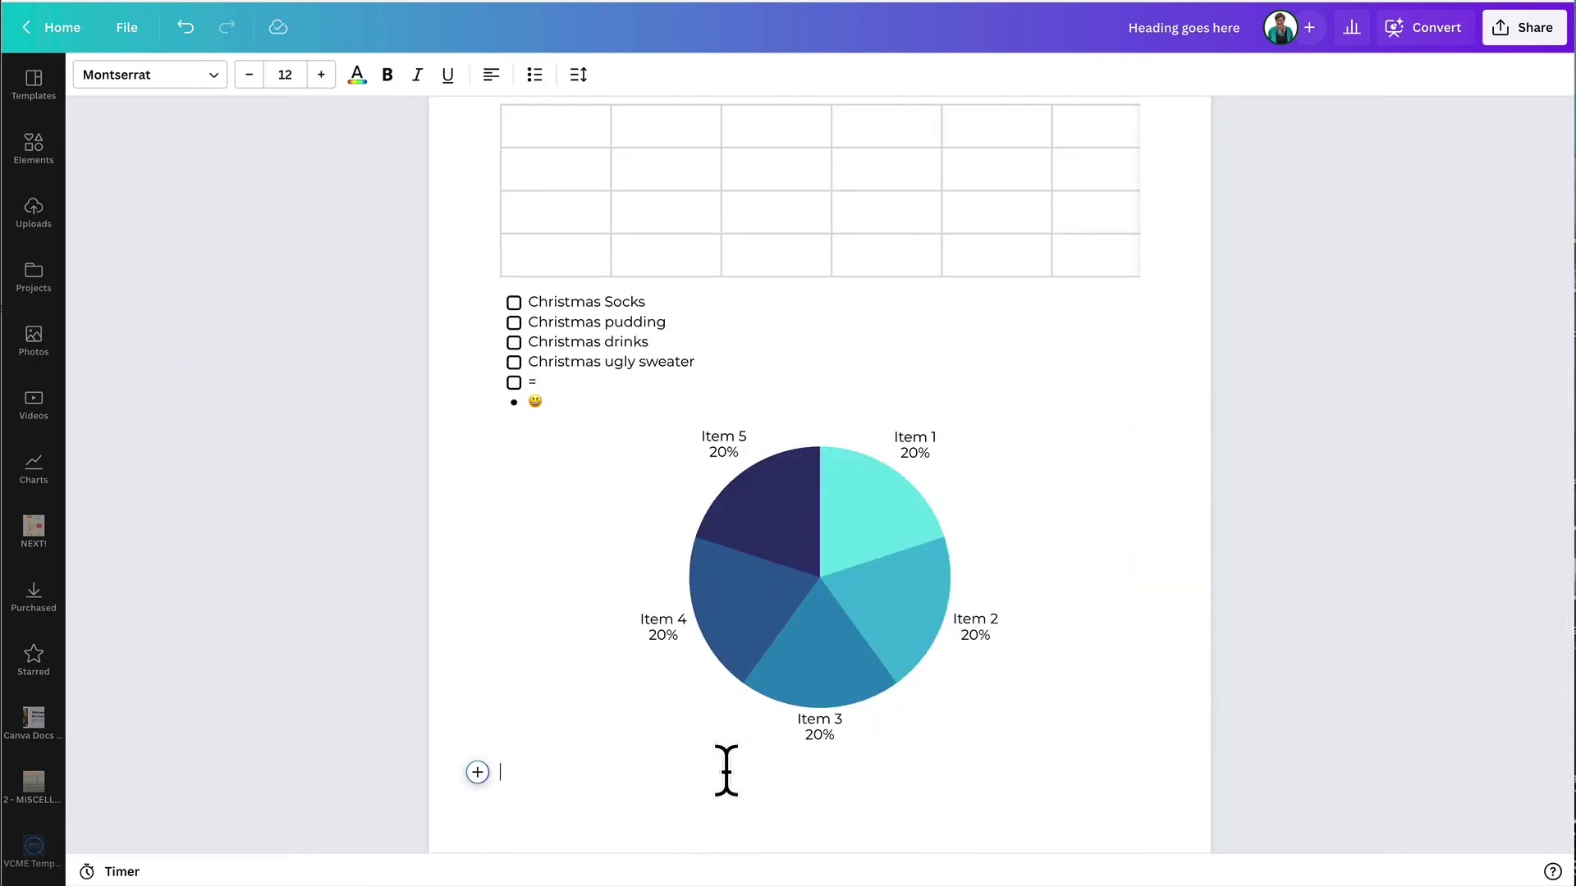
left_click(477, 772)
scroll(657, 717, "down", 5)
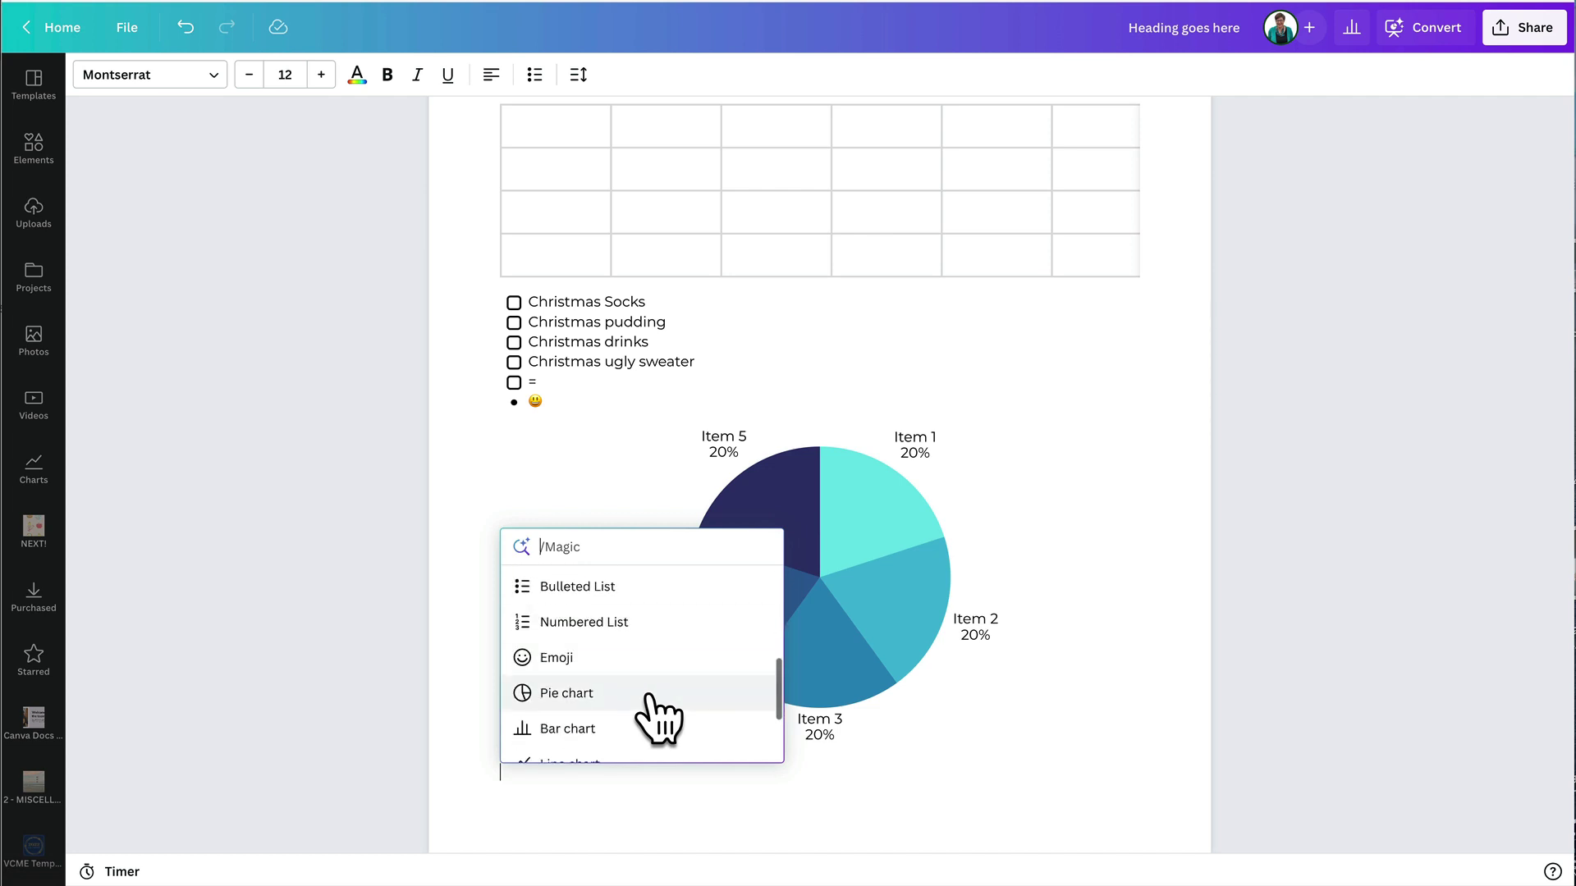
scroll(652, 705, "down", 2)
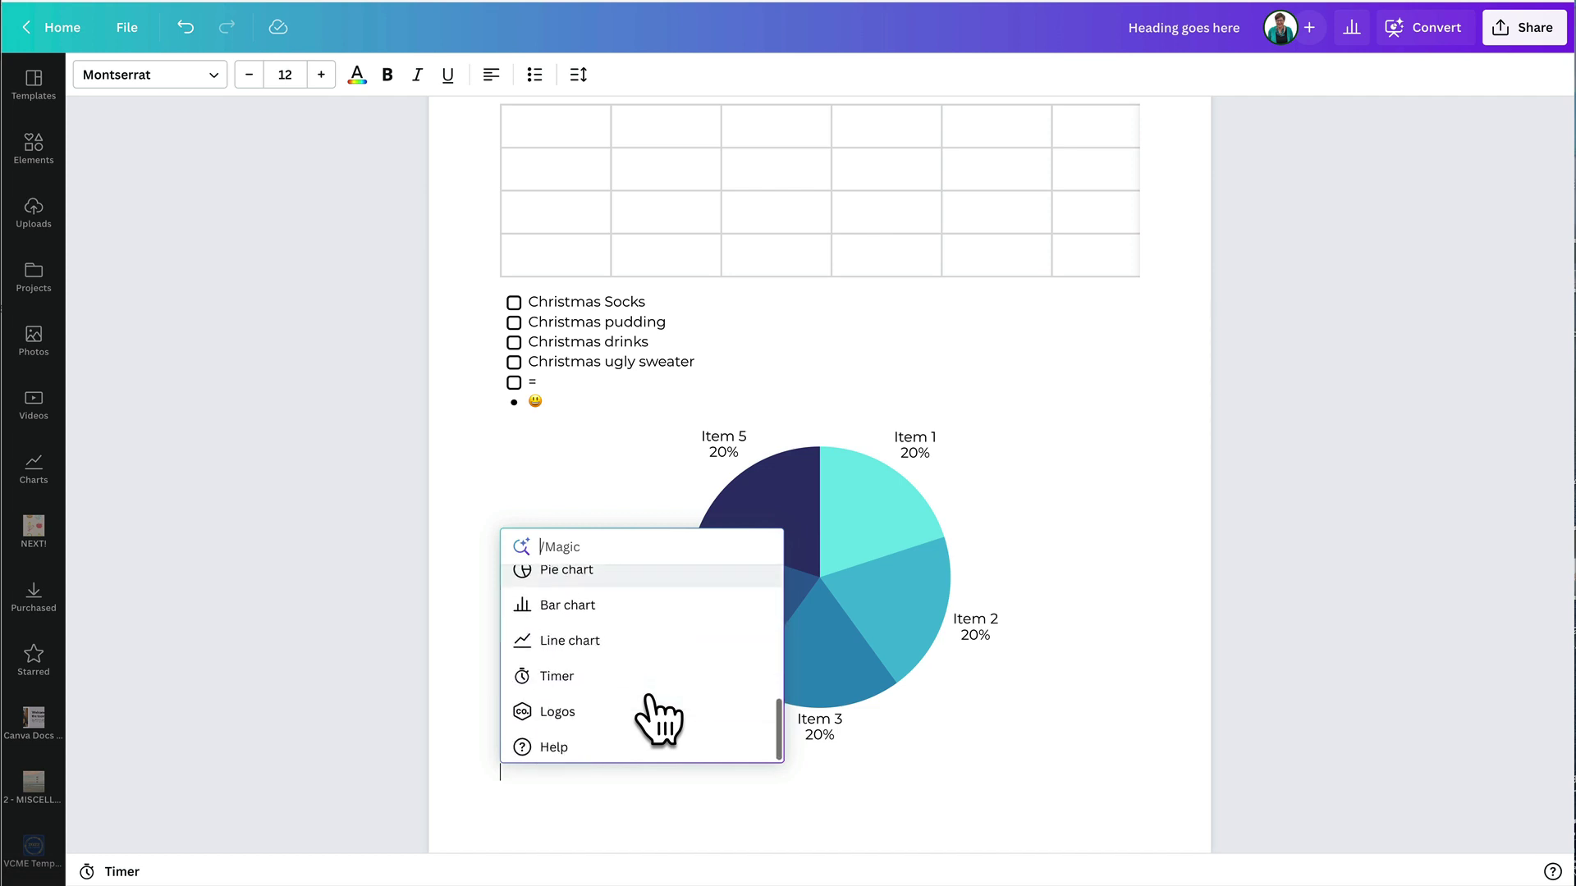
left_click(576, 652)
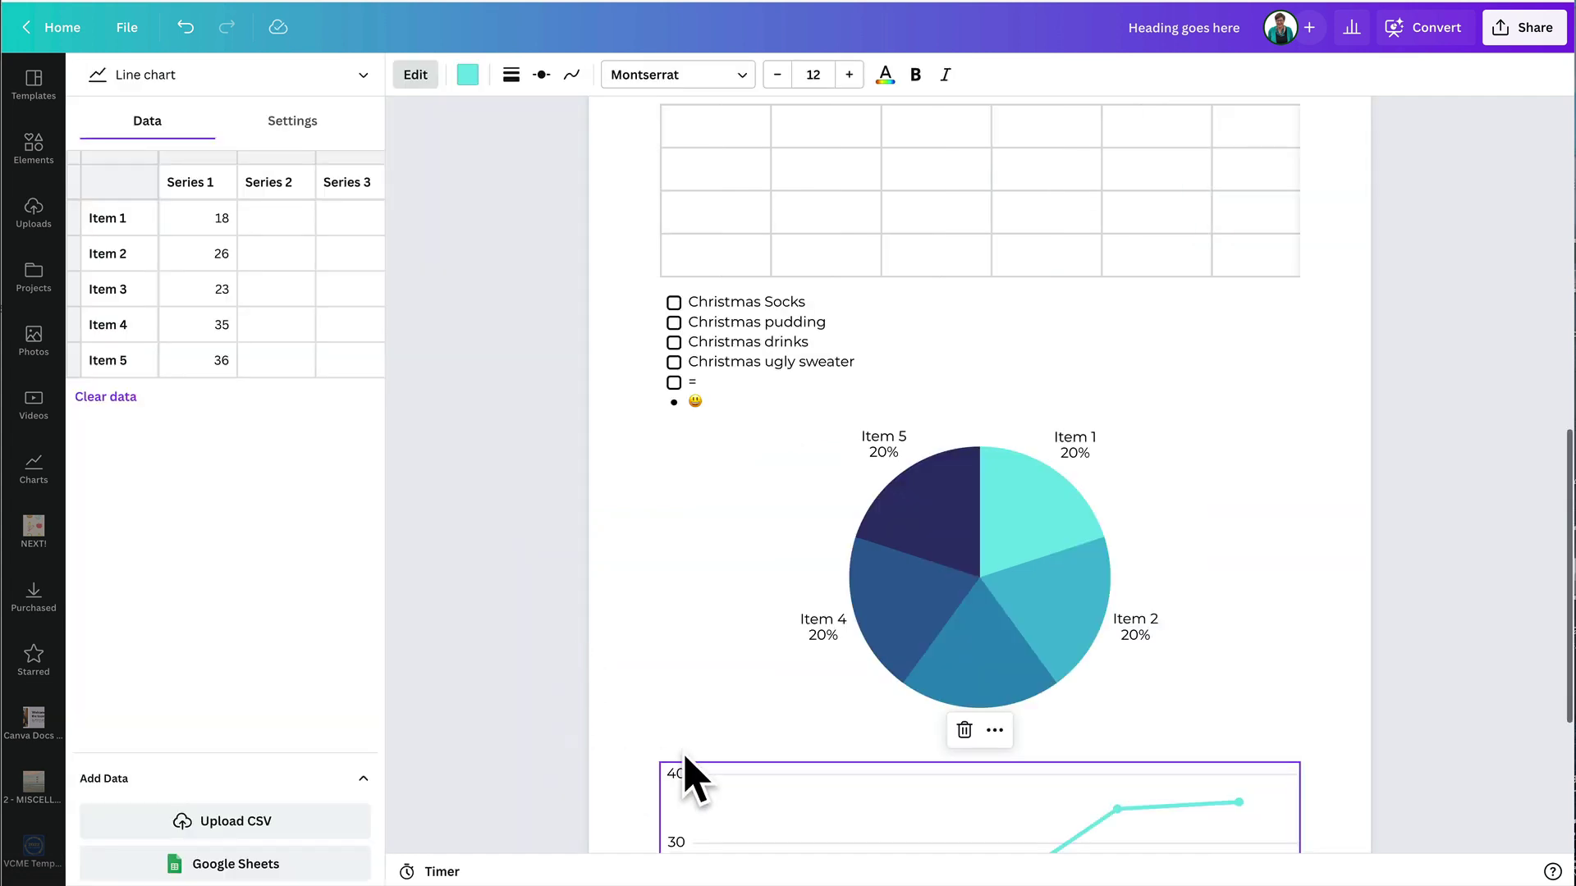
left_click(467, 665)
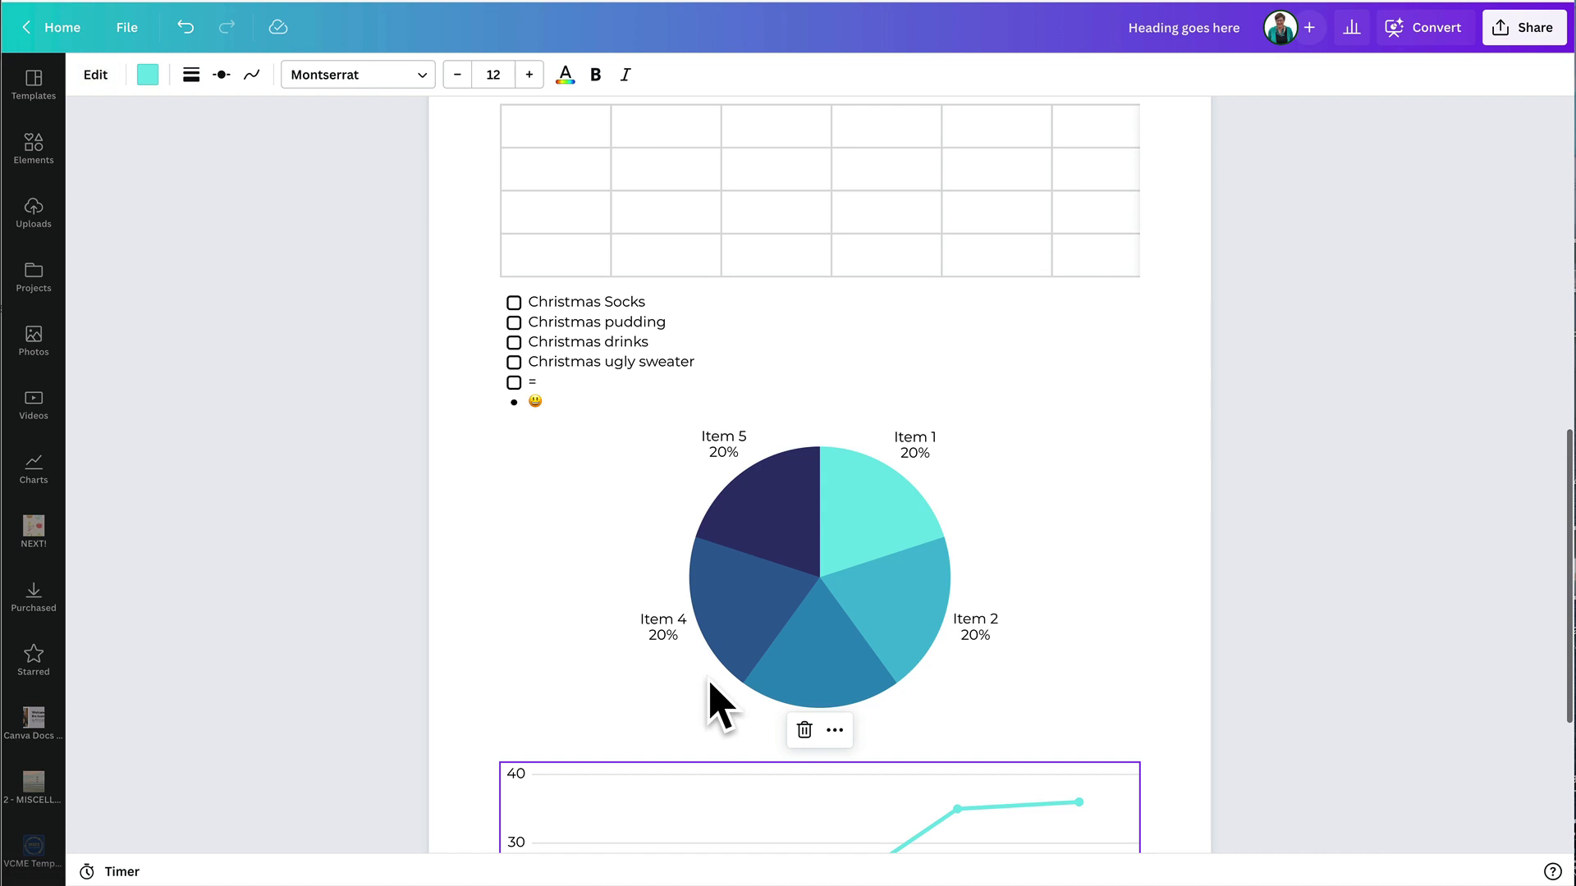
- Bring up the timer from the insert list below the line chart, and set it to 20 minutes
scroll(997, 714, "down", 4)
left_click(670, 806)
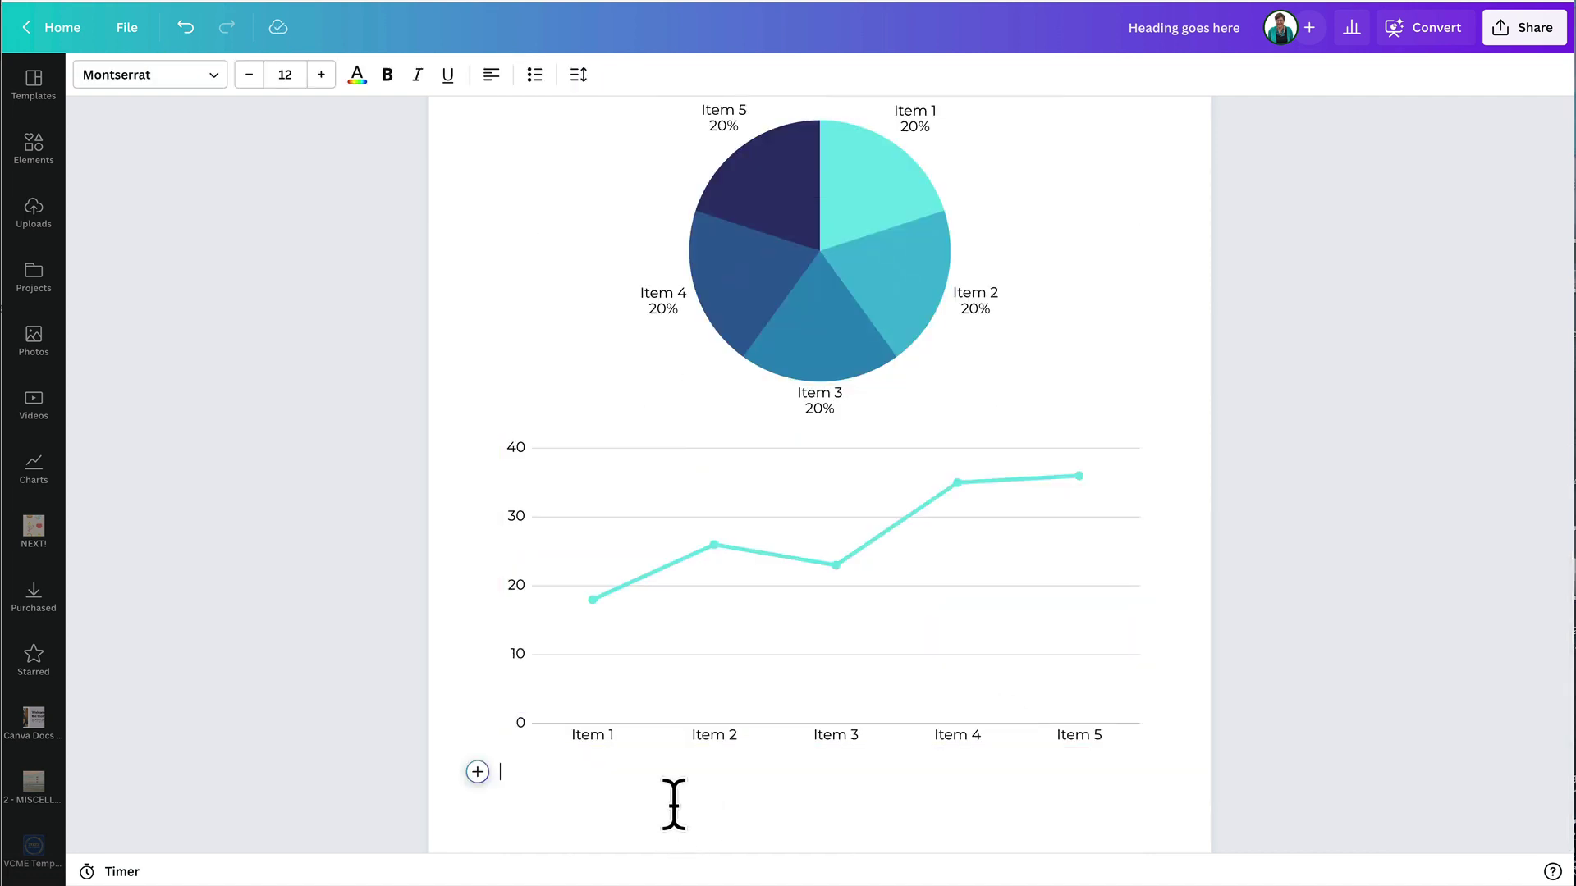
left_click(477, 772)
scroll(697, 715, "down", 3)
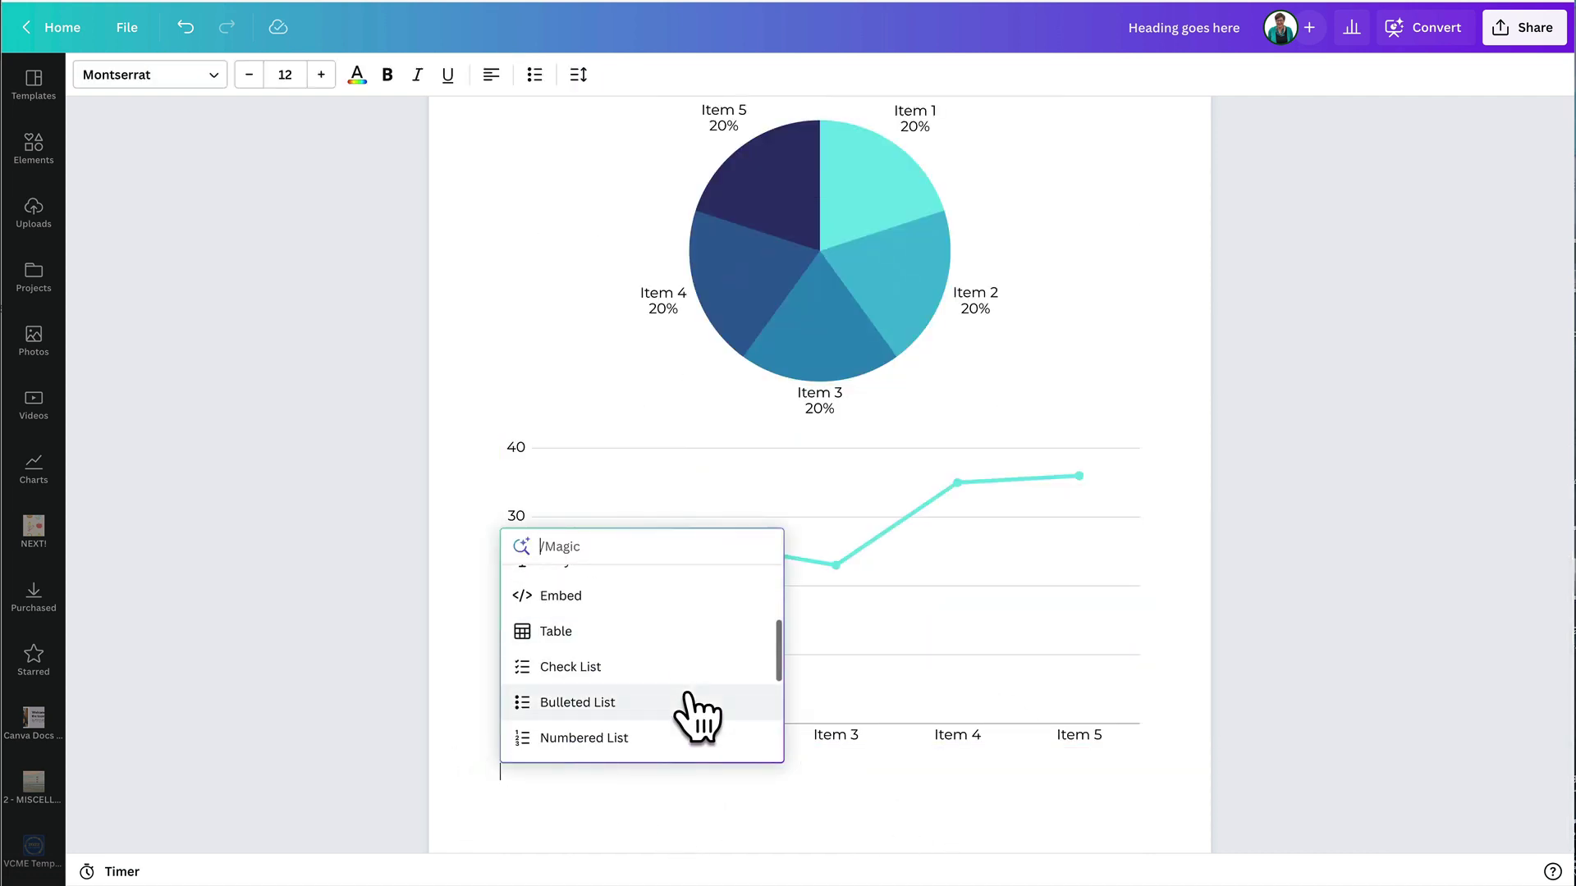
scroll(697, 716, "down", 2)
scroll(697, 715, "up", 1)
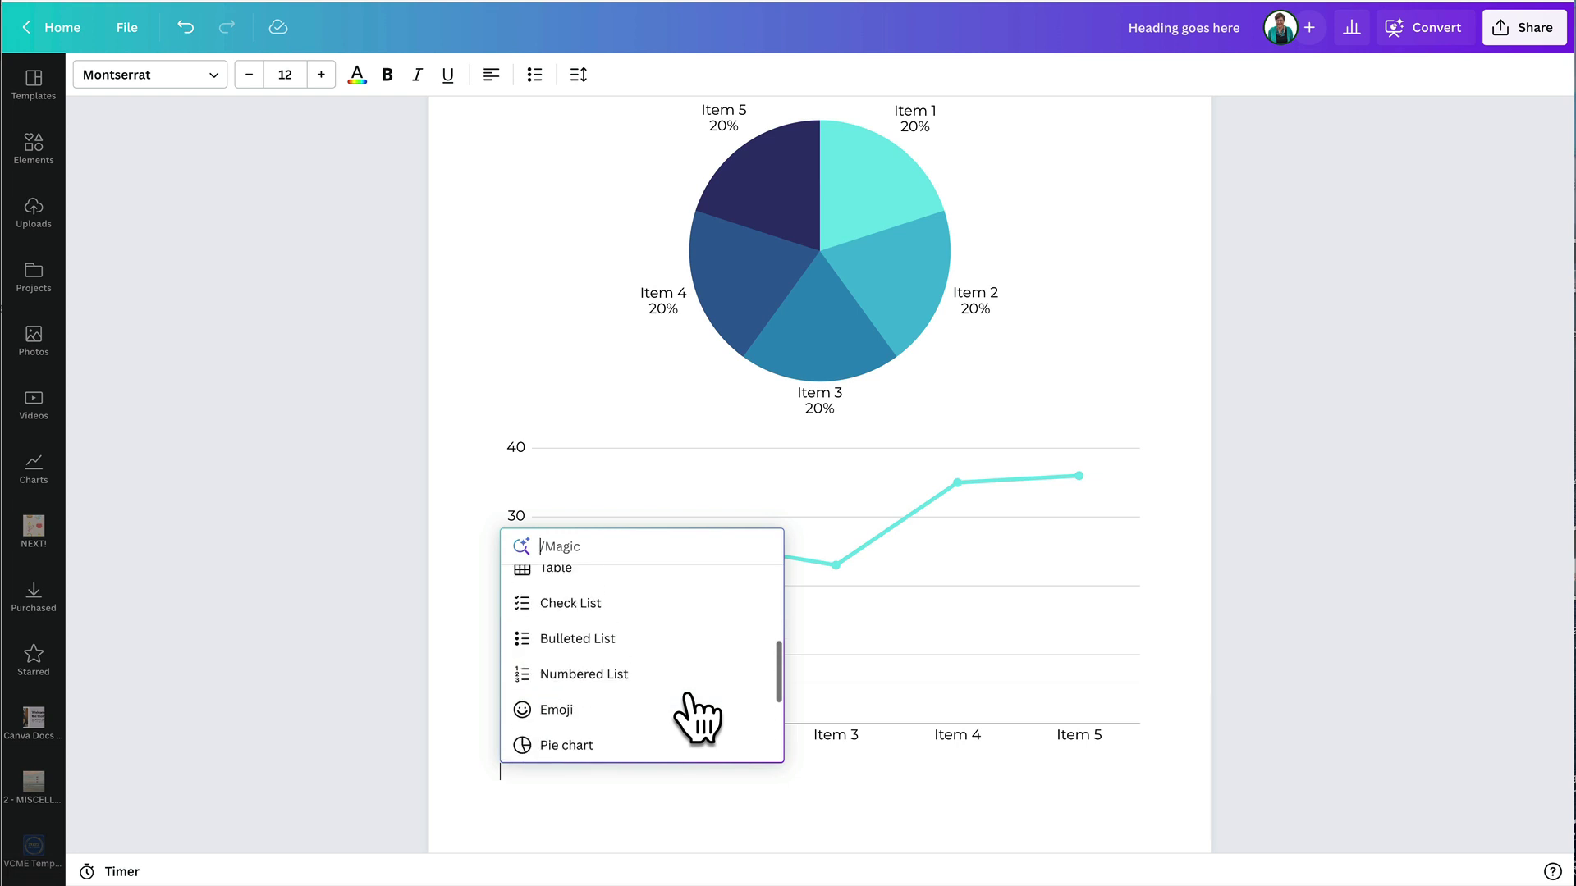
scroll(697, 715, "down", 2)
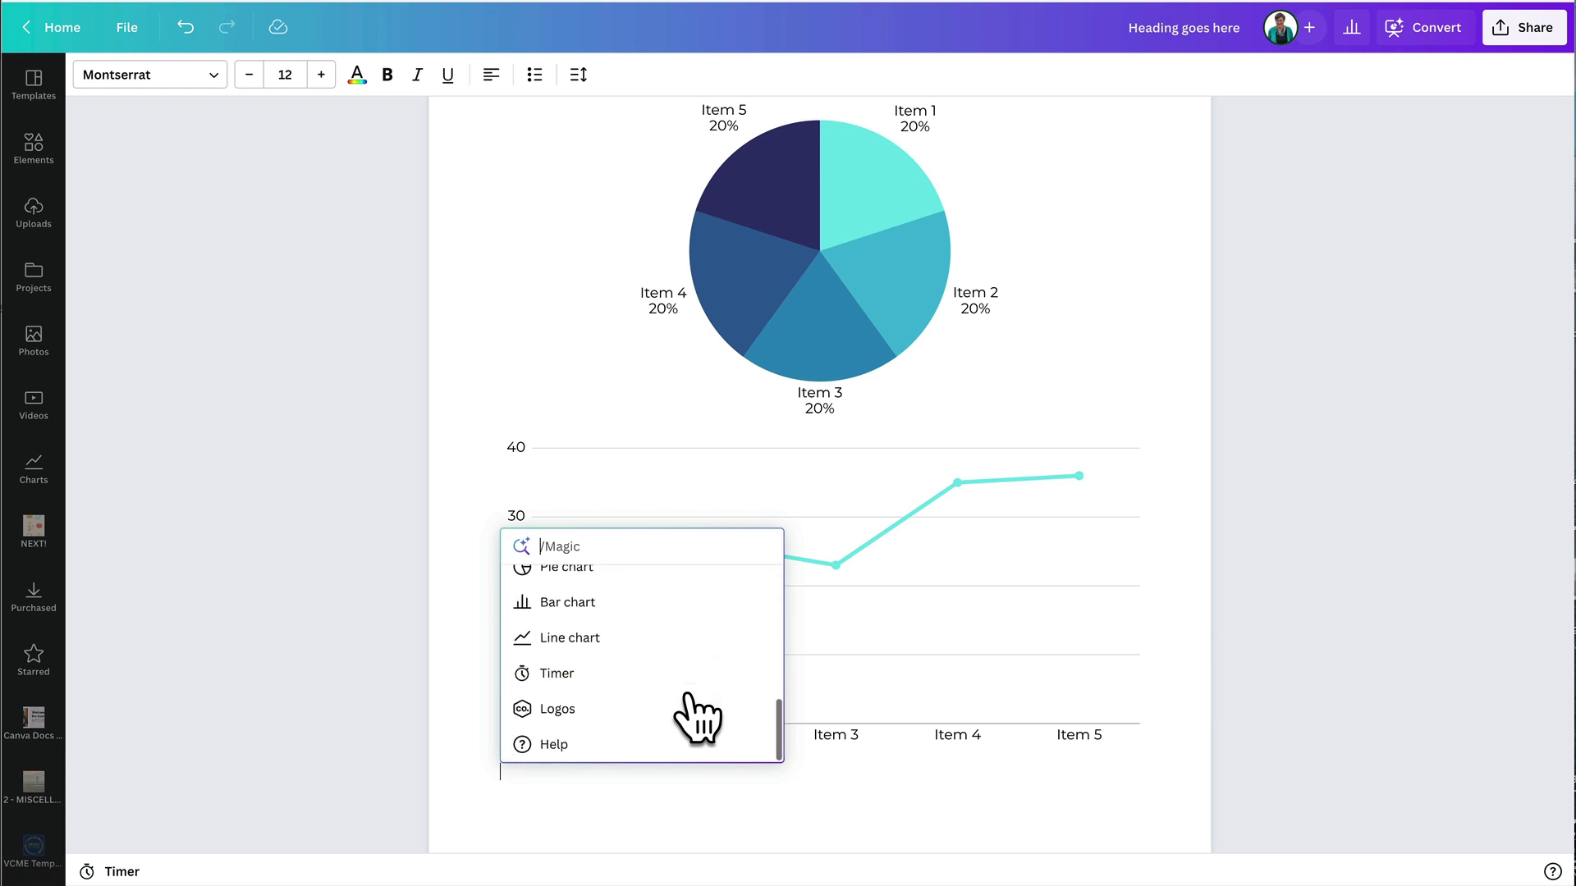
left_click(556, 674)
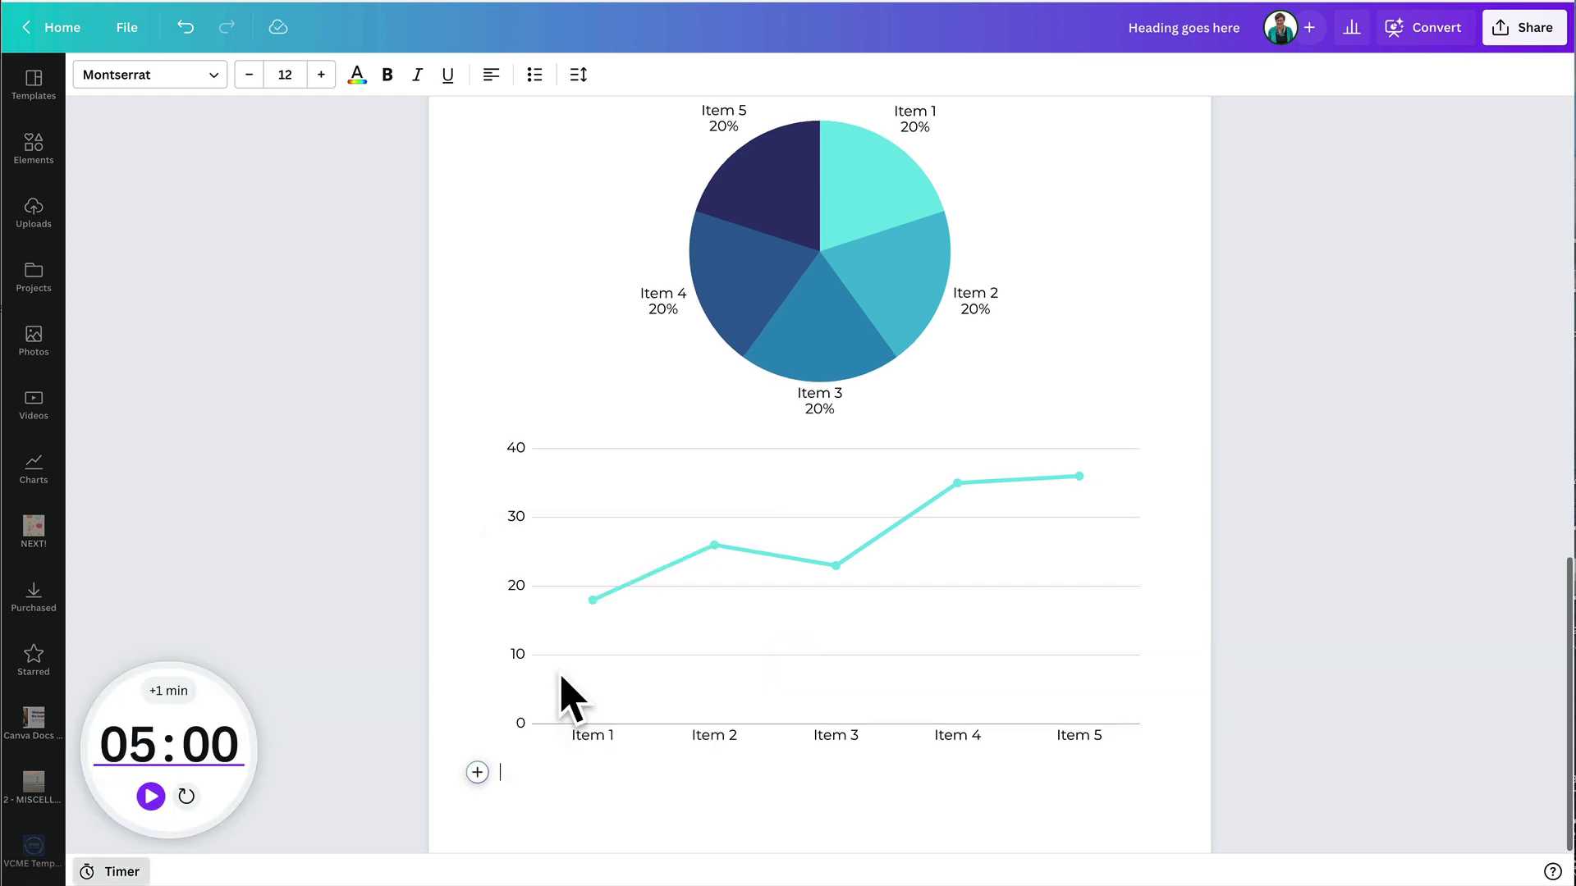
left_click(143, 743)
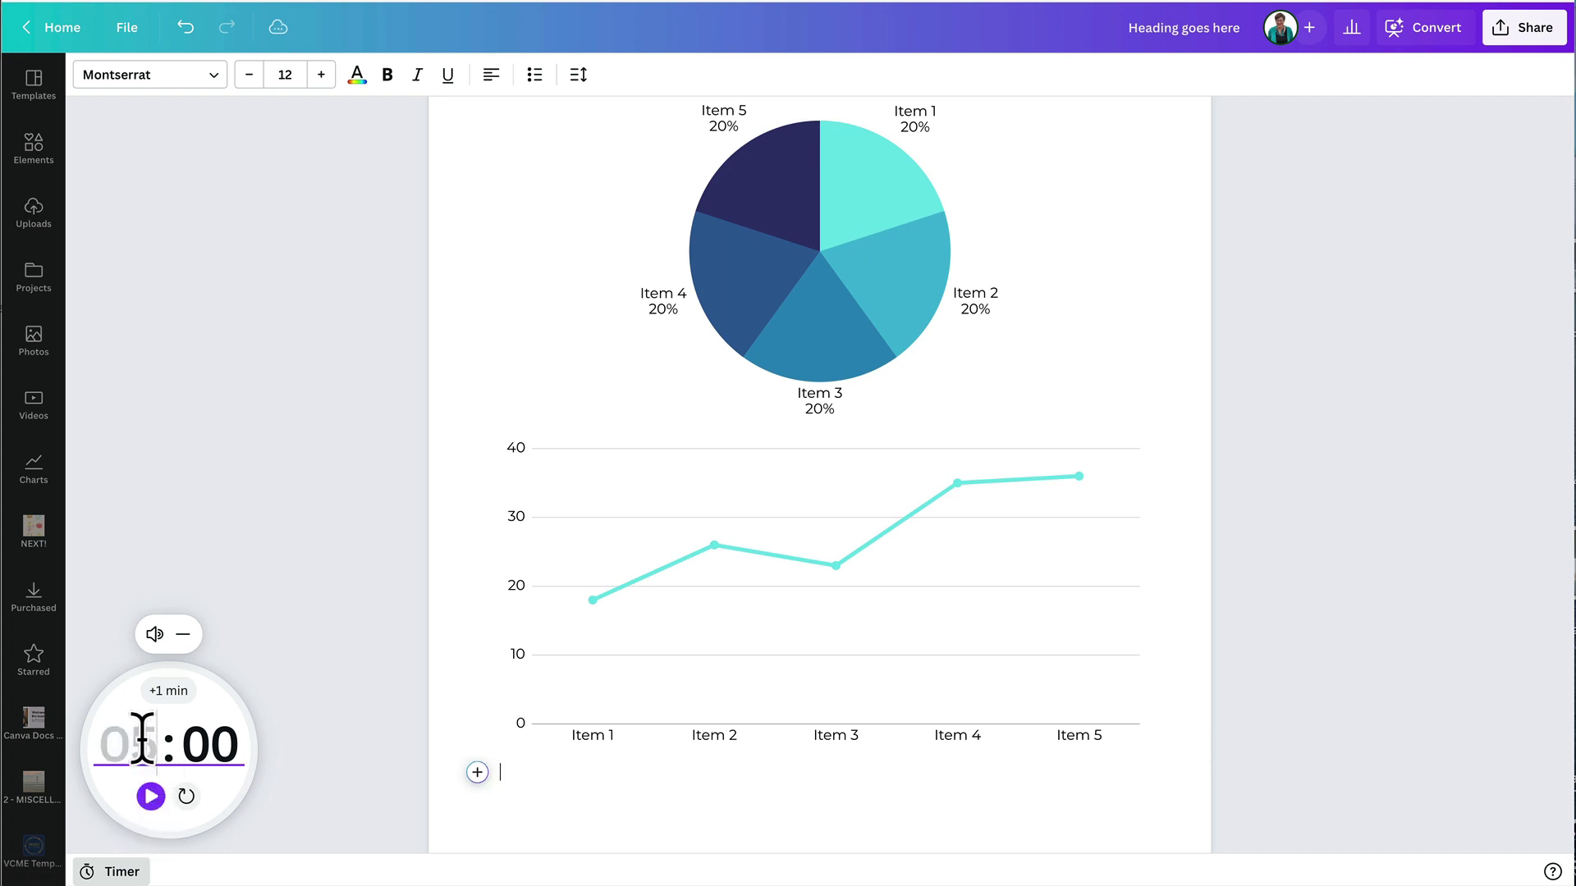
type("20")
- Check the remaining entries of the insertable content list without adding any, and look back over the document
left_click(478, 773)
scroll(676, 731, "down", 5)
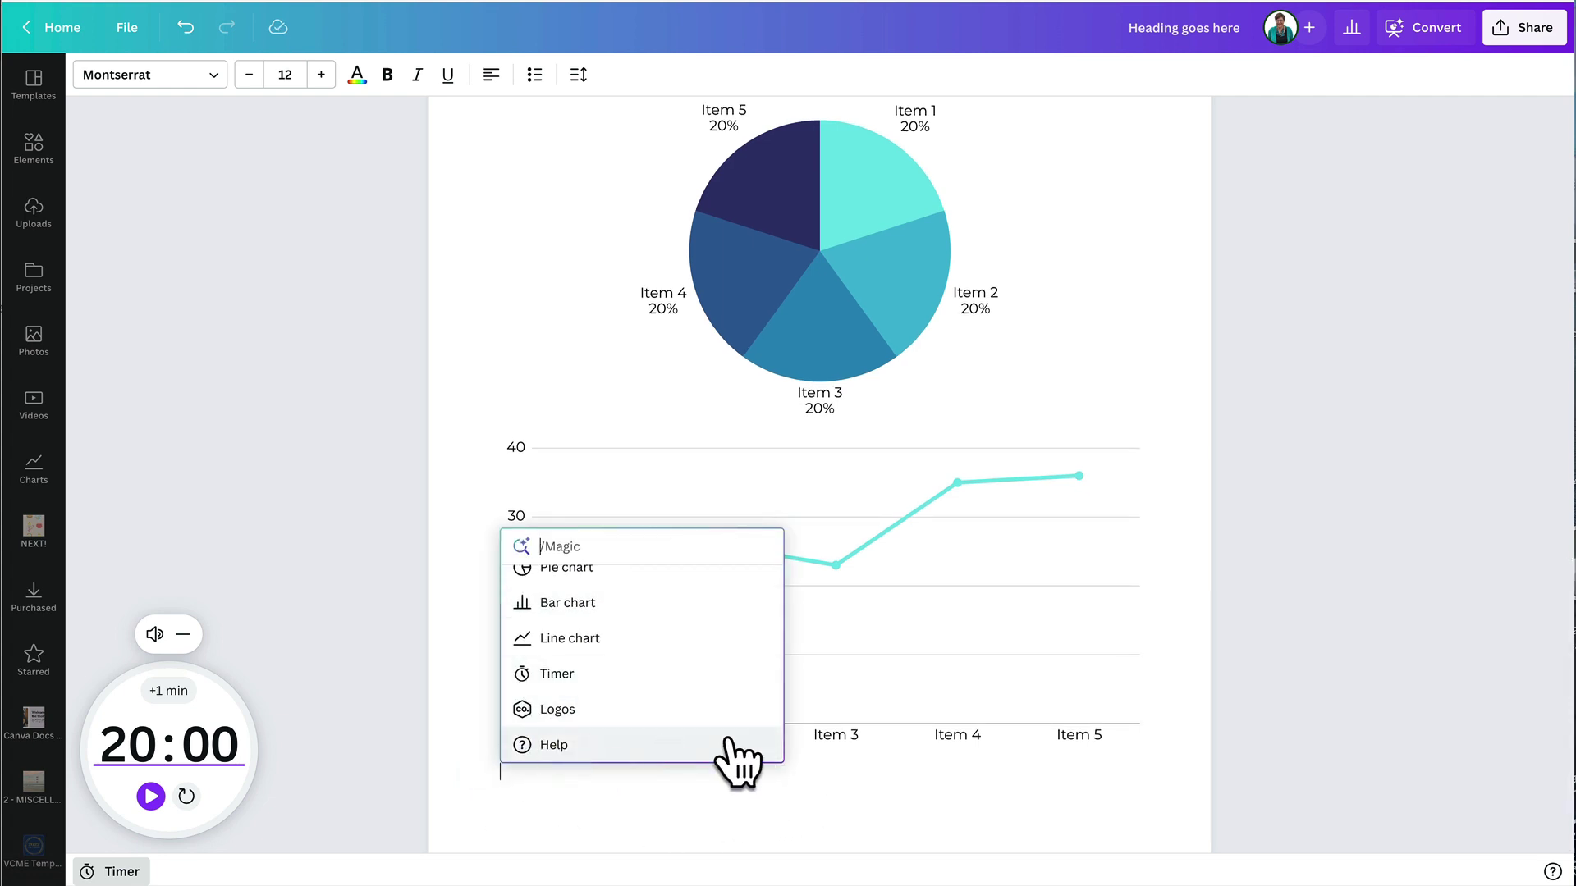
key("Escape")
scroll(990, 759, "up", 15)
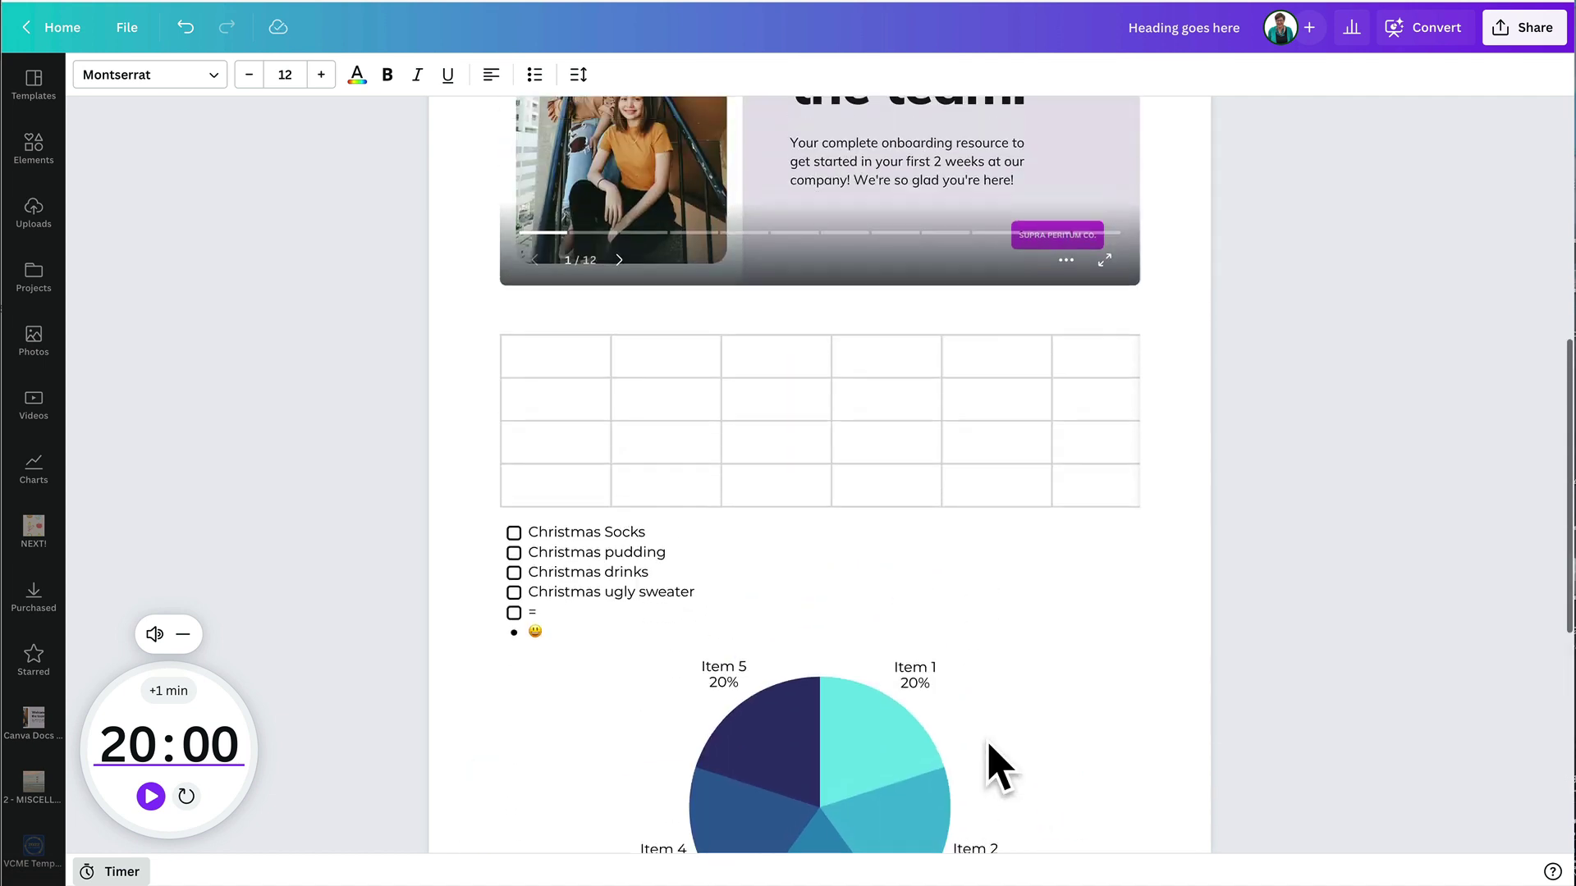
- Add the recently used photo of people working around a wooden table between the document's banner and heading, and collapse the photo library
scroll(989, 759, "down", 15)
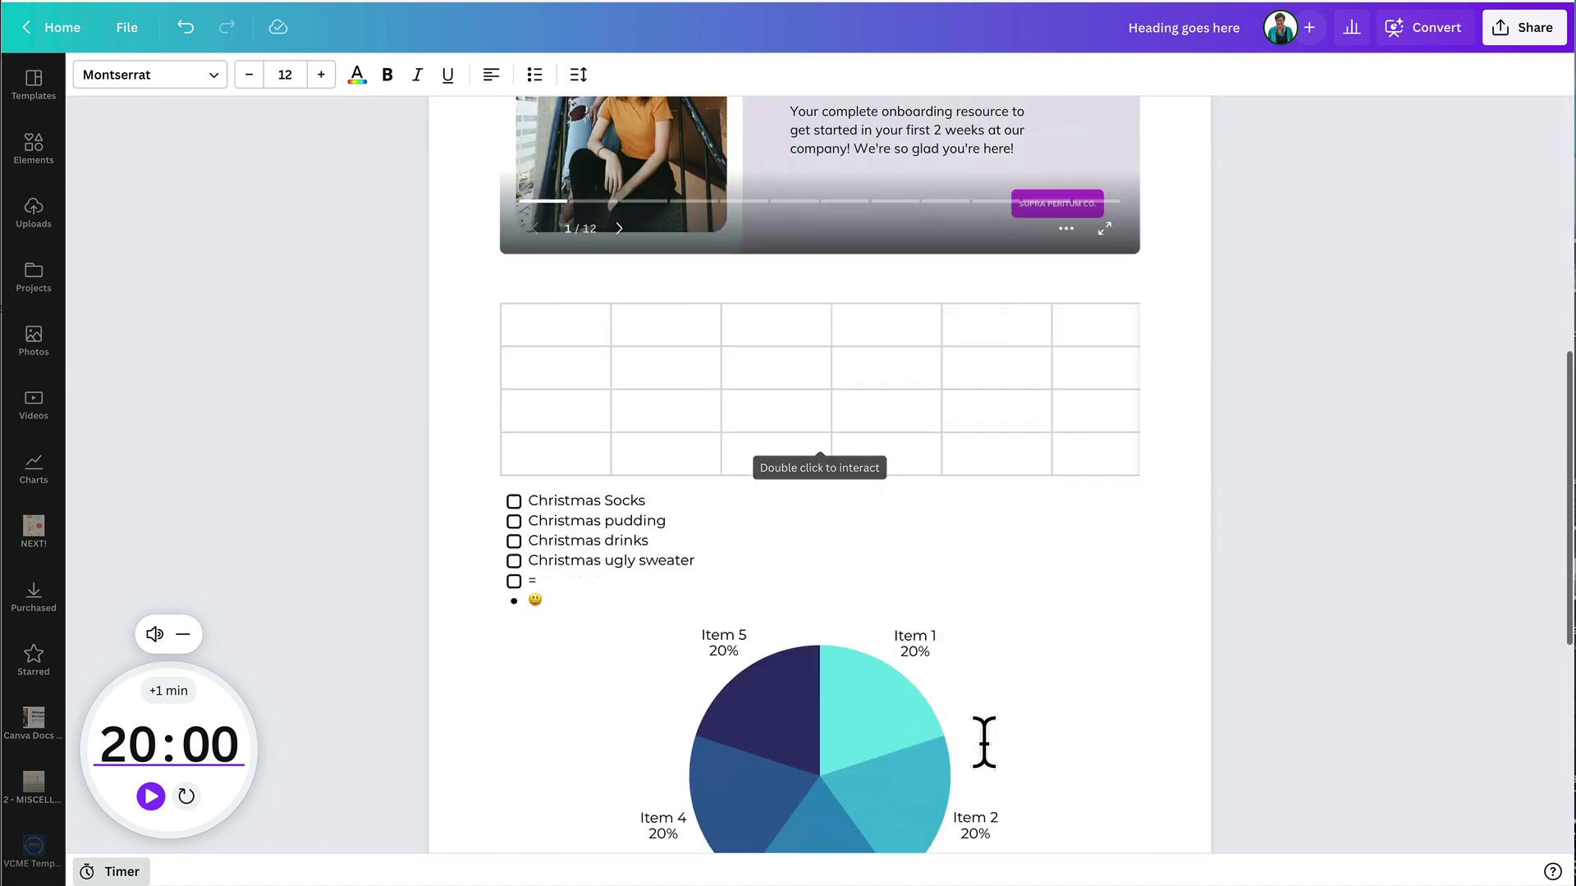
left_click(477, 772)
key("Escape")
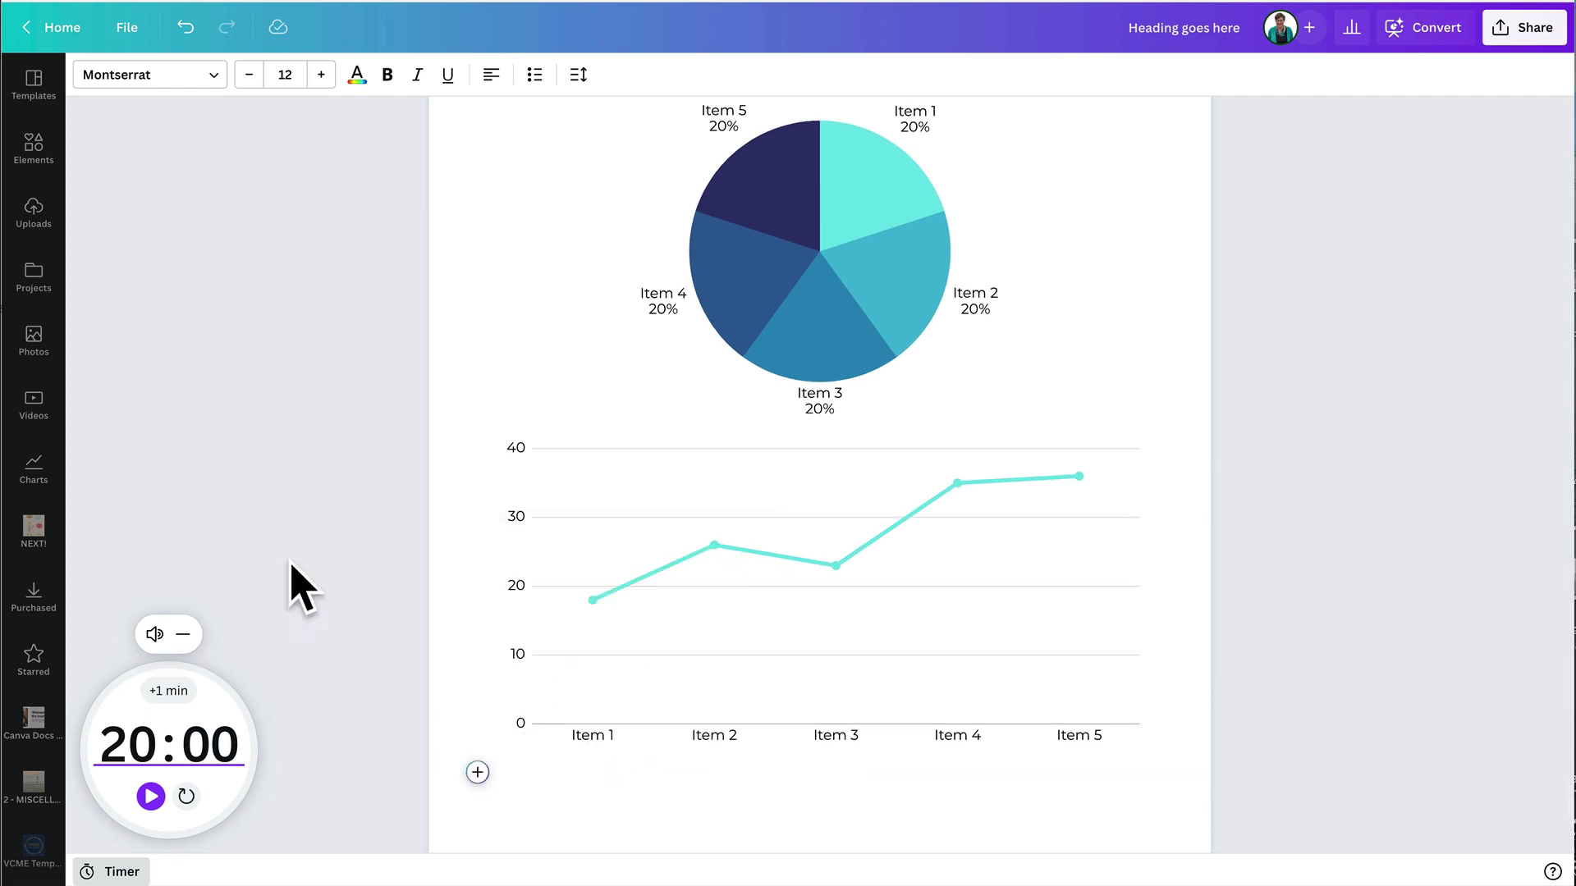
left_click(37, 343)
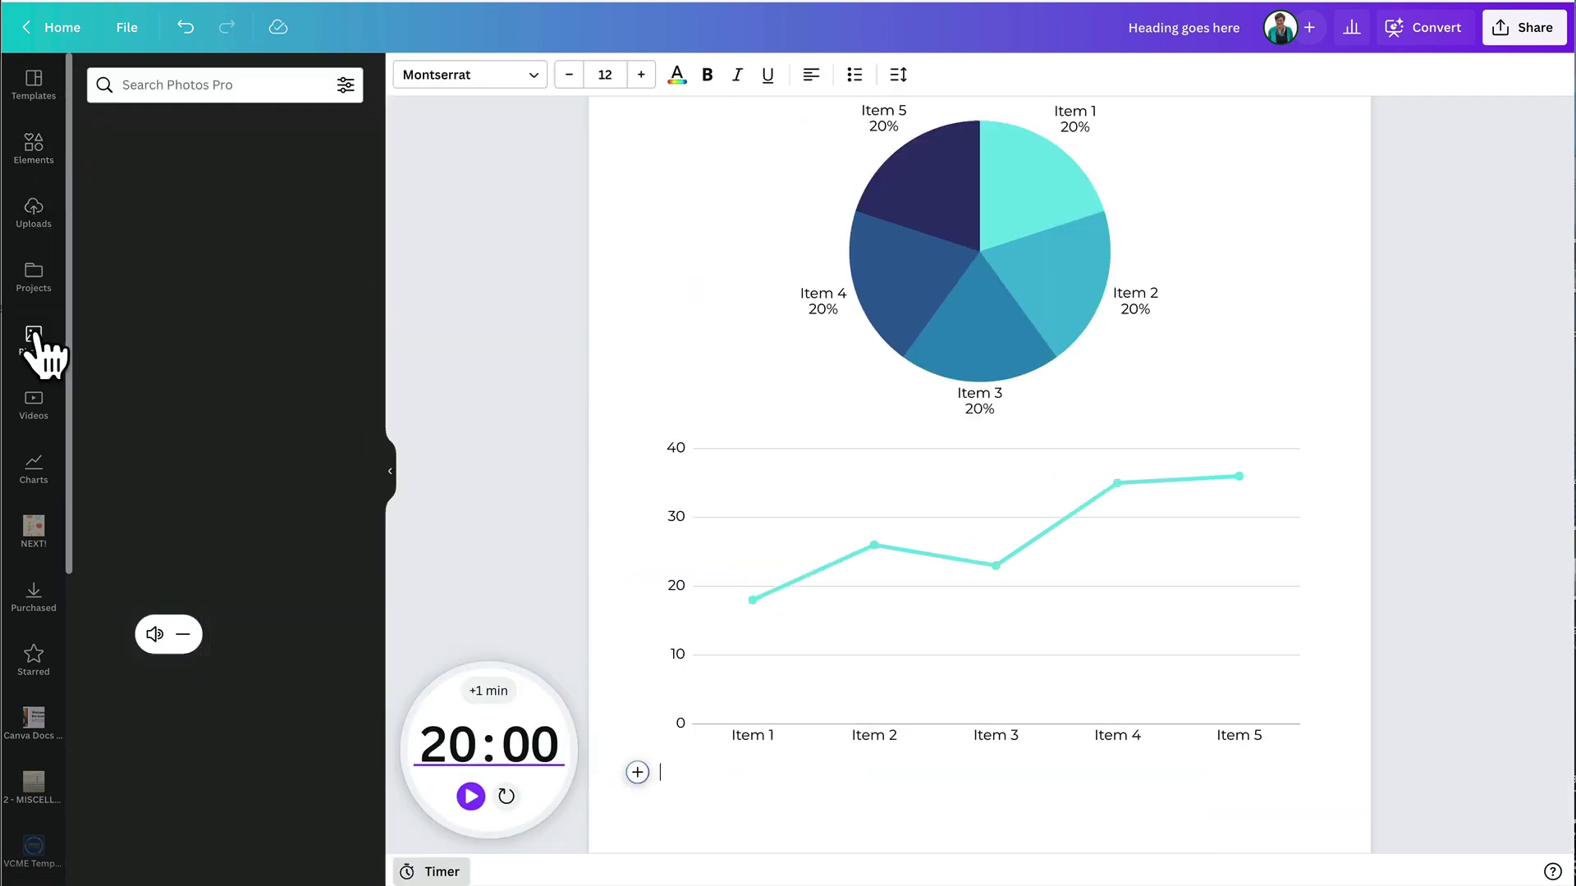
left_click_drag(134, 246, 681, 809)
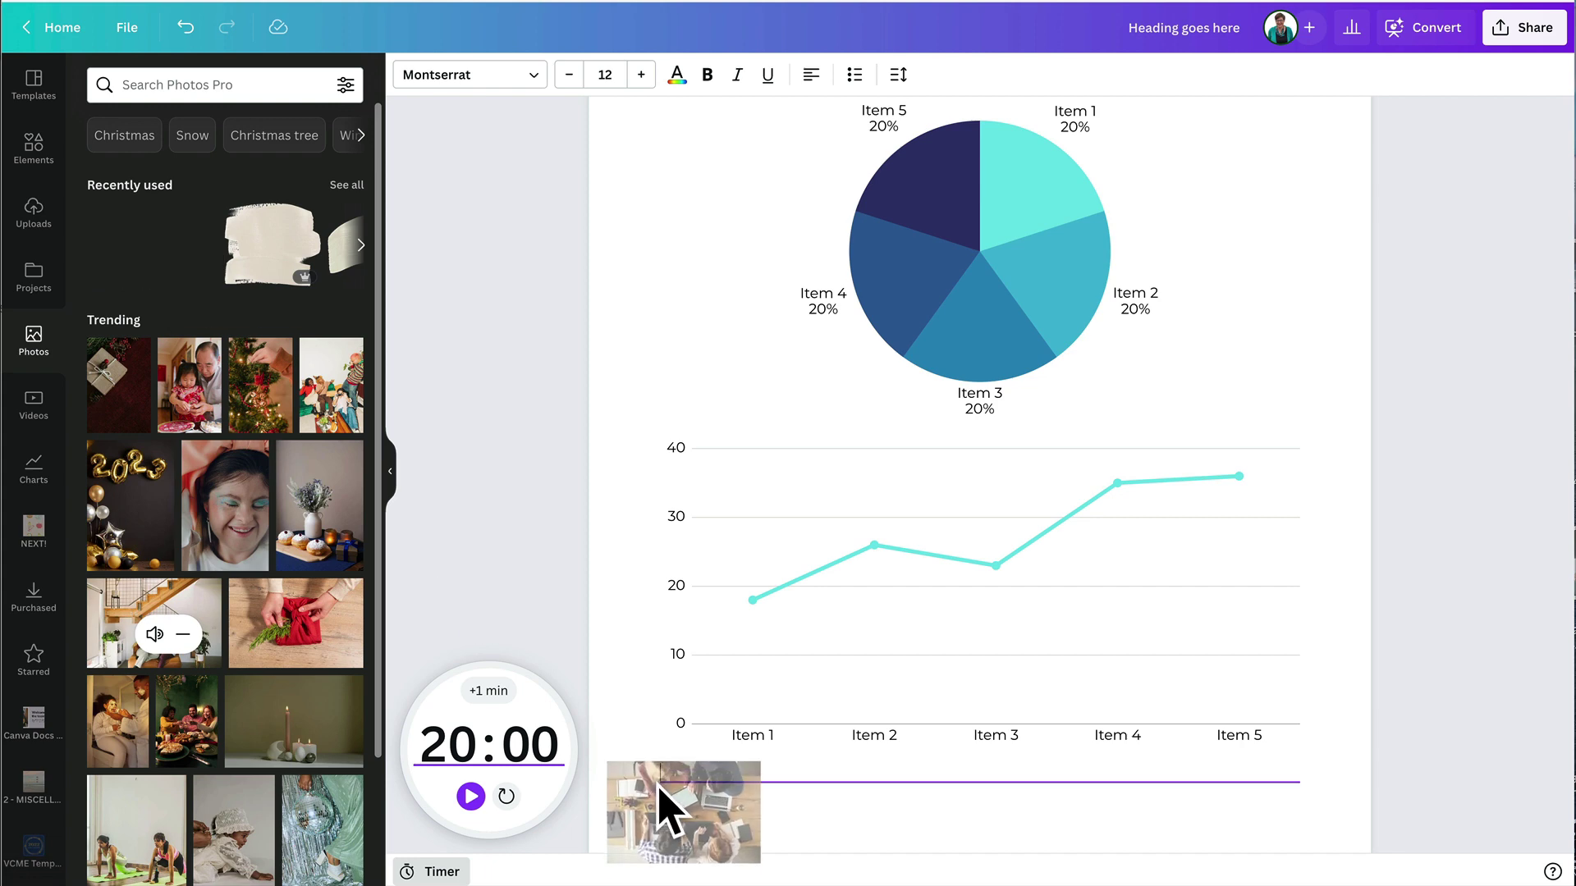
scroll(923, 574, "up", 3)
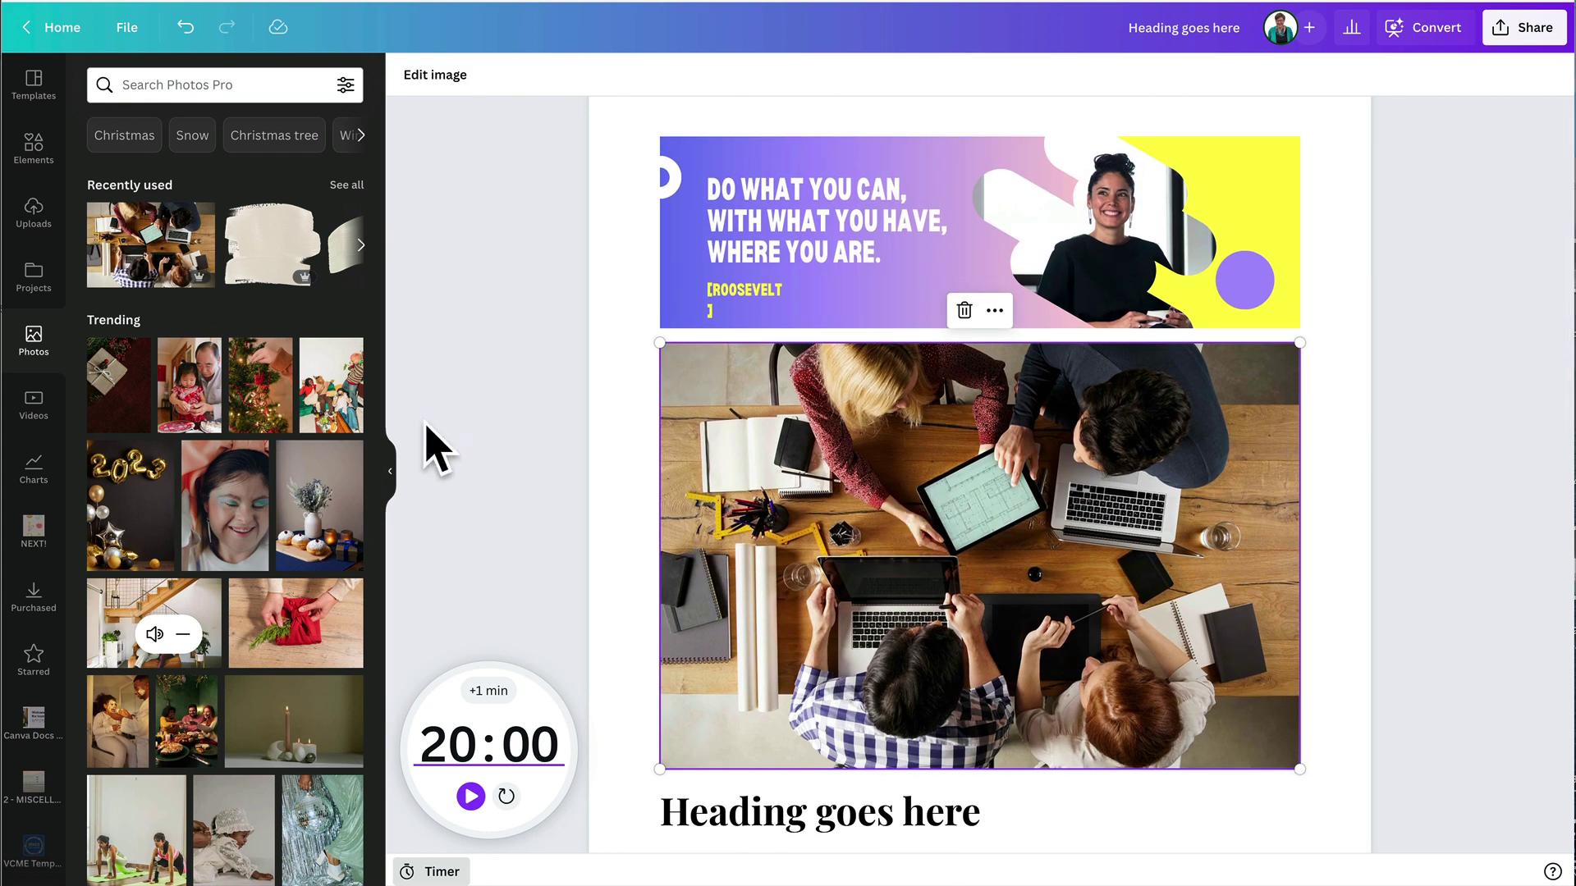
left_click(392, 484)
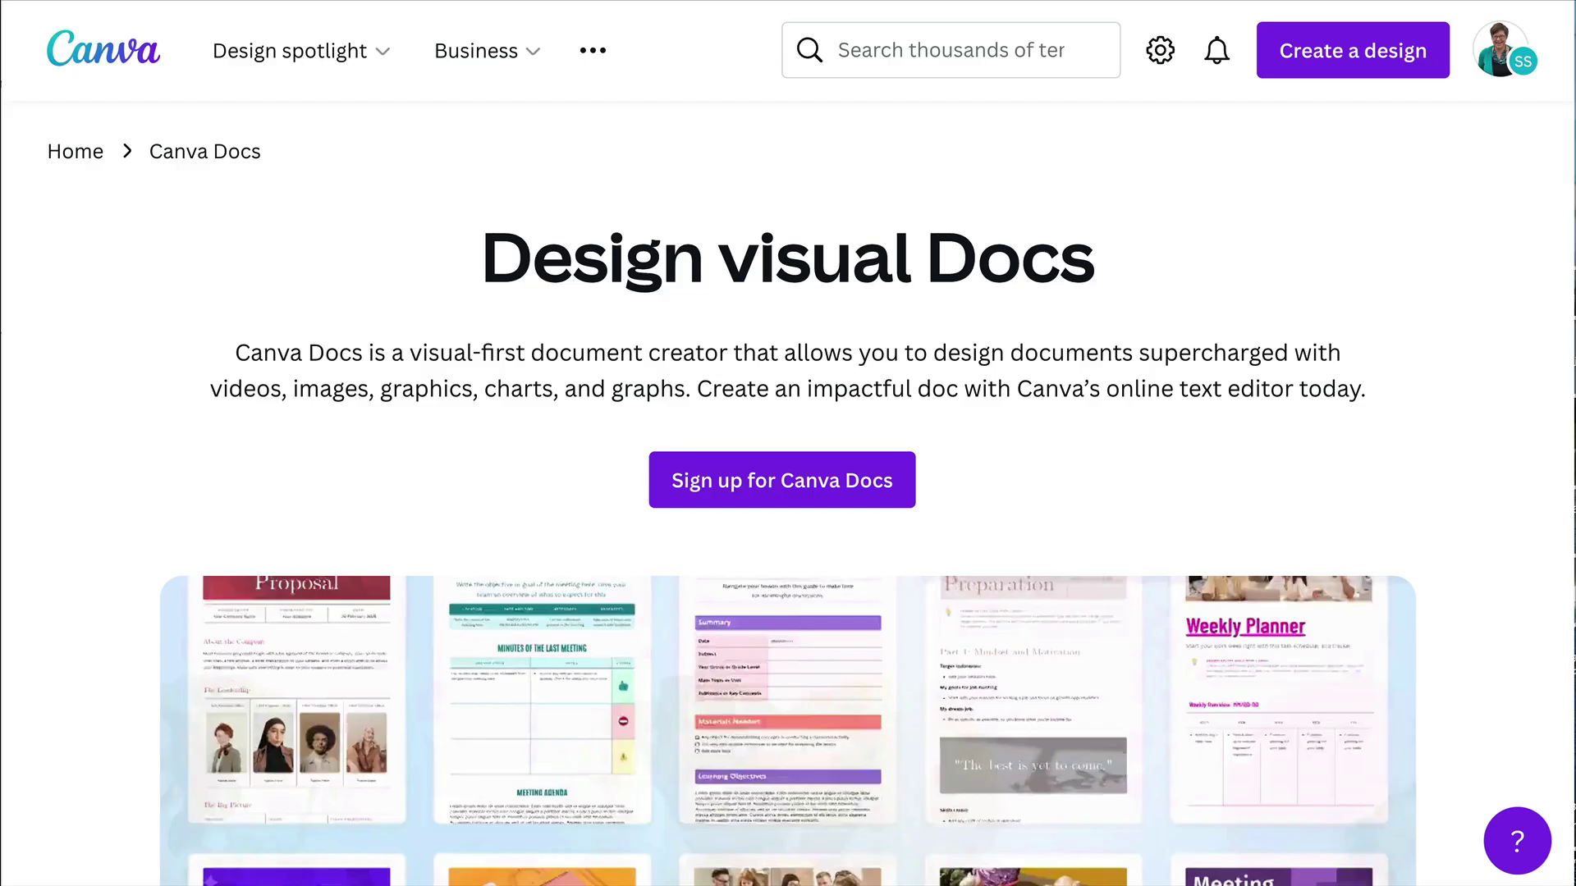
- Read through the Canva Docs product page, covering its template examples and the design, collaboration and content sections
scroll(1399, 775, "down", 10)
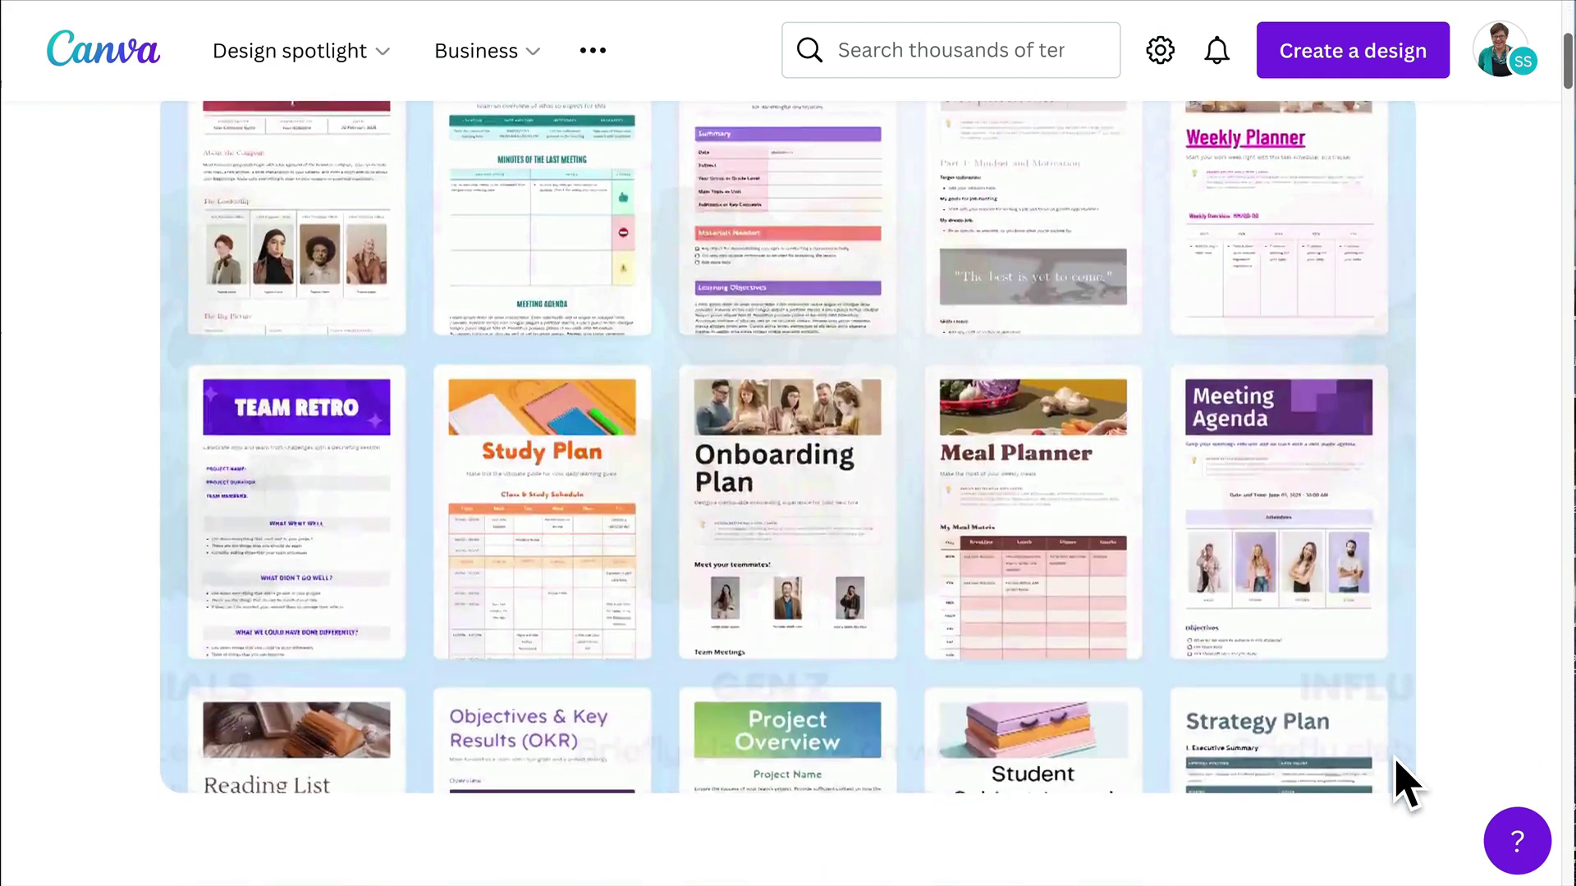
scroll(1404, 784, "down", 15)
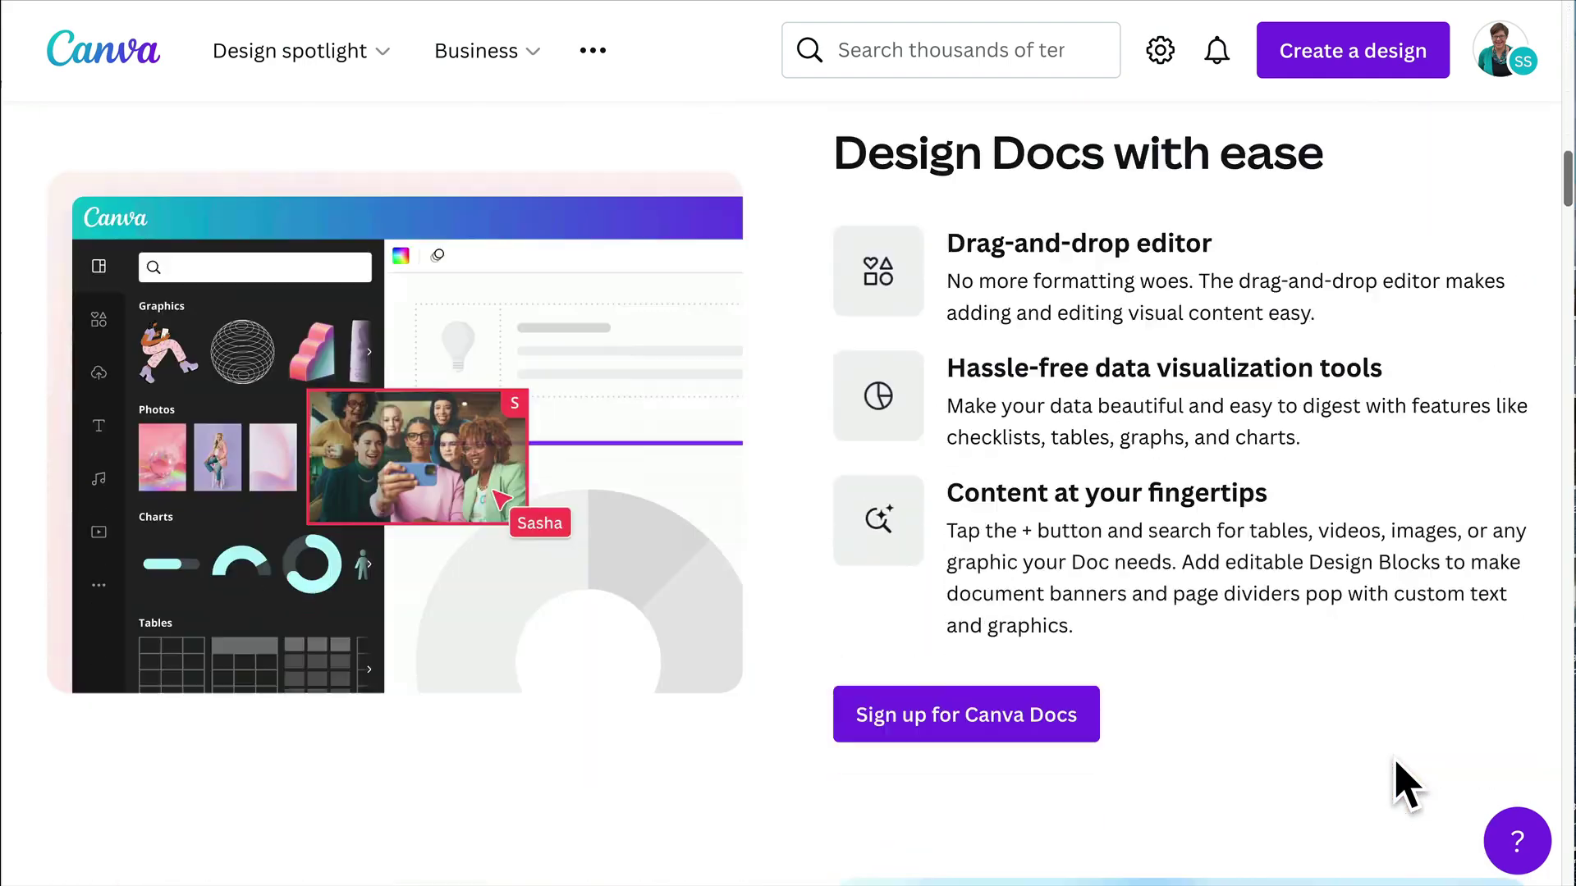
scroll(1405, 784, "down", 10)
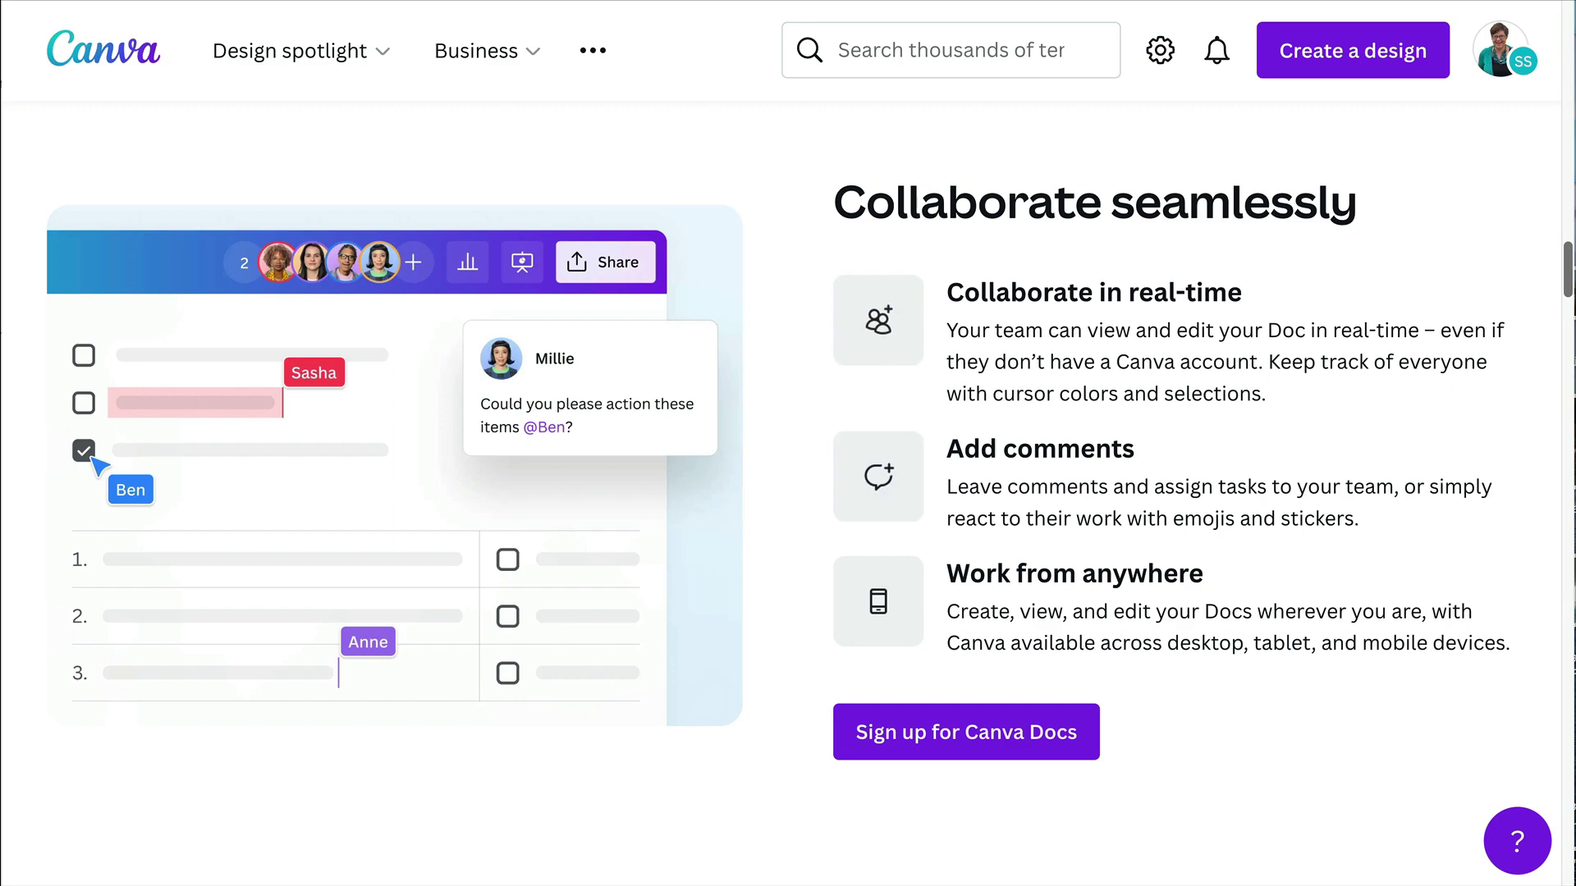
scroll(1442, 872, "down", 10)
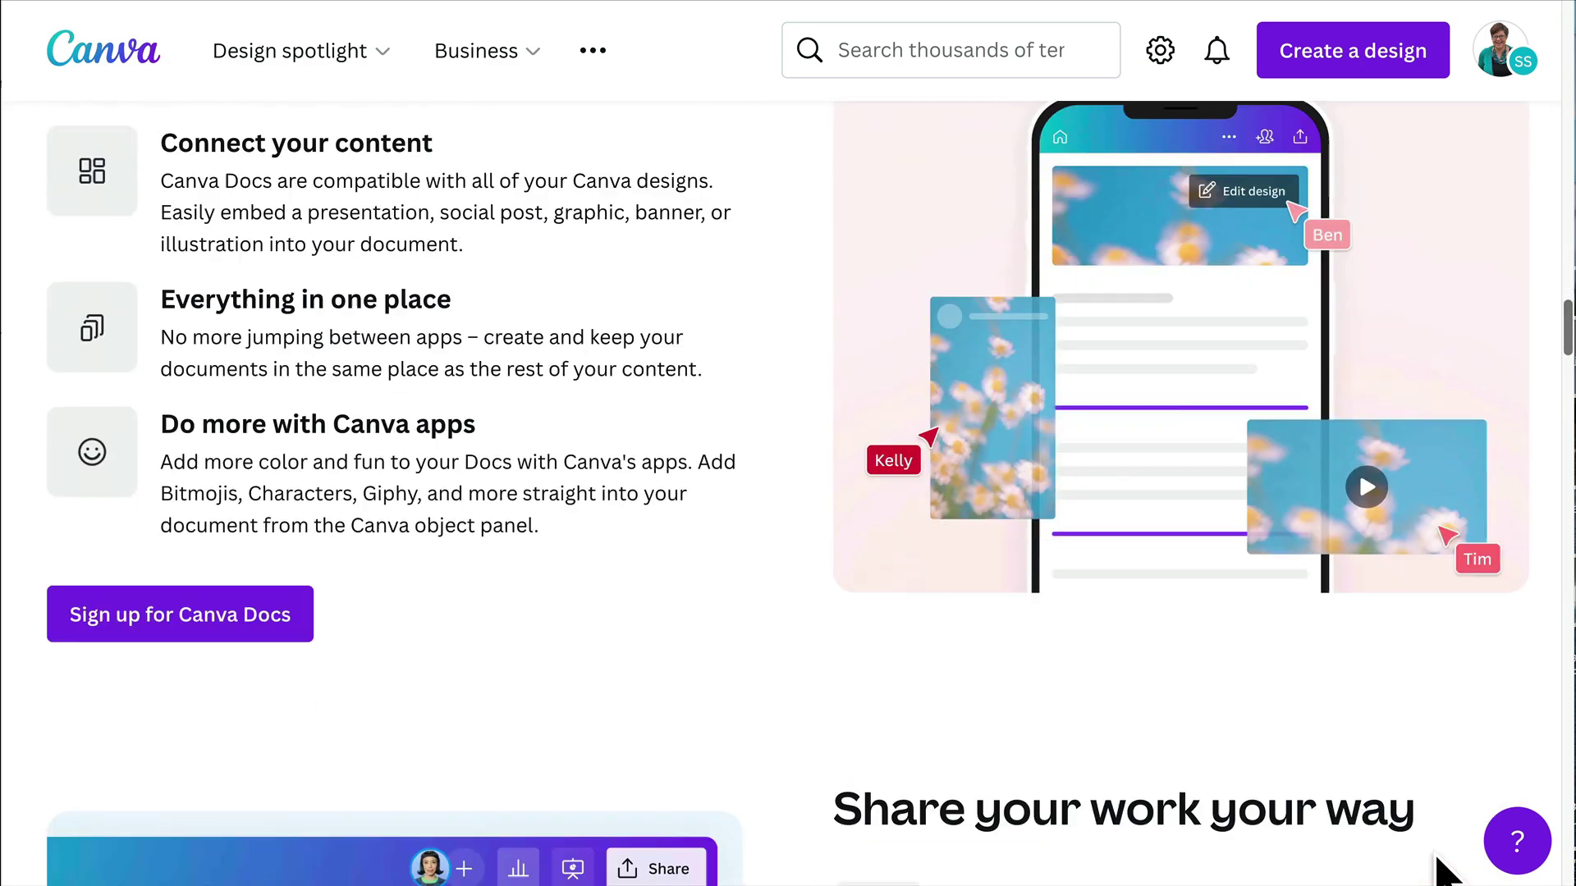
scroll(1442, 871, "down", 8)
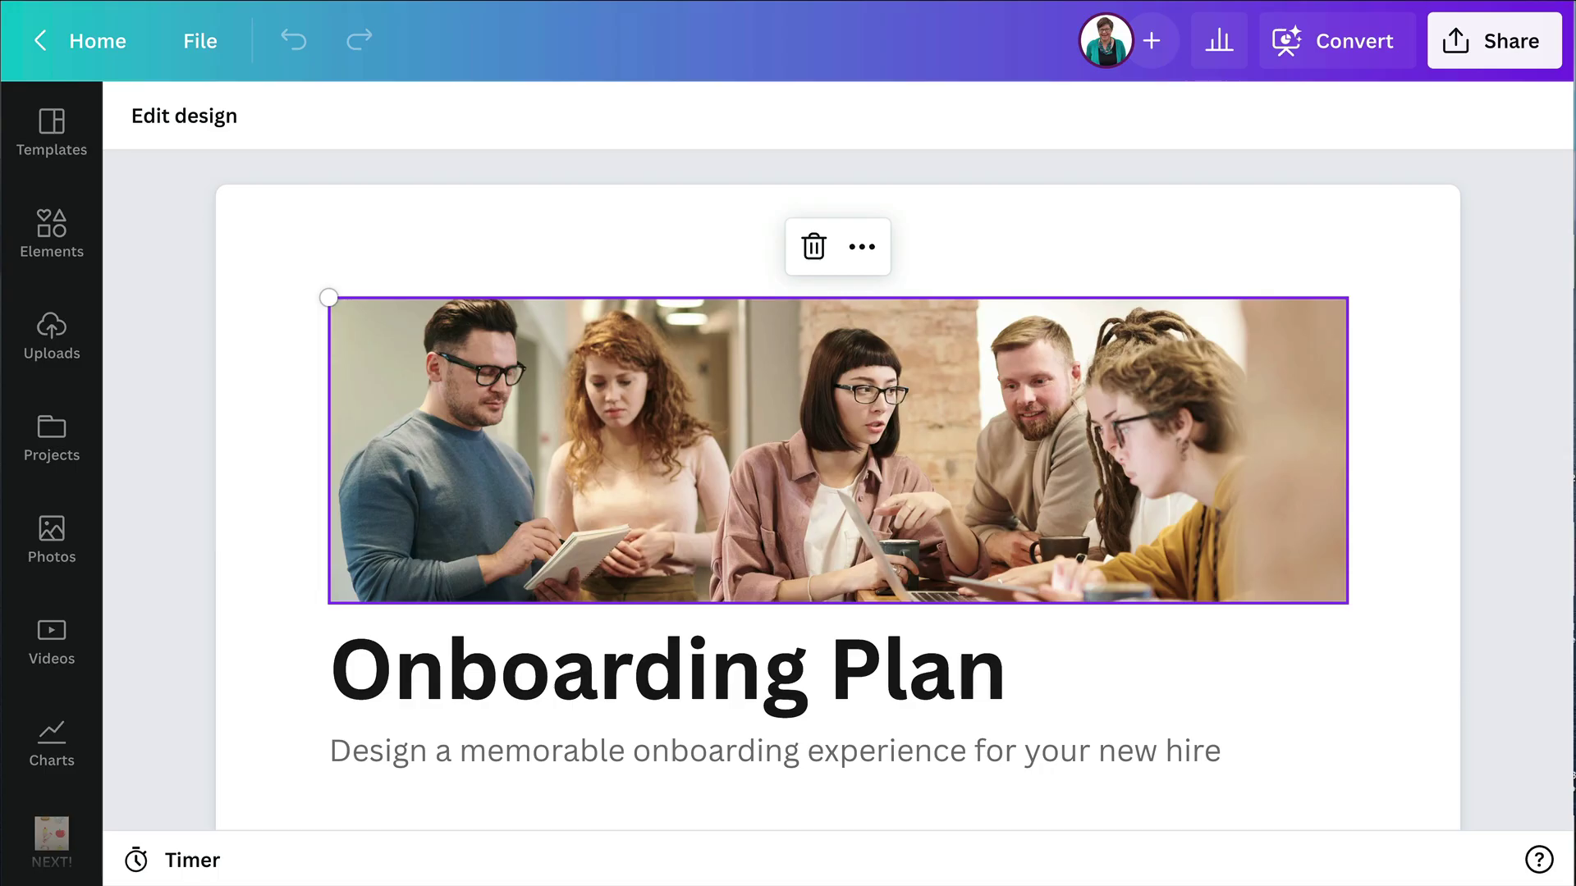
- Look over the Onboarding Plan document and start converting it into a presentation, continuing to the choice of designs
scroll(1290, 704, "down", 10)
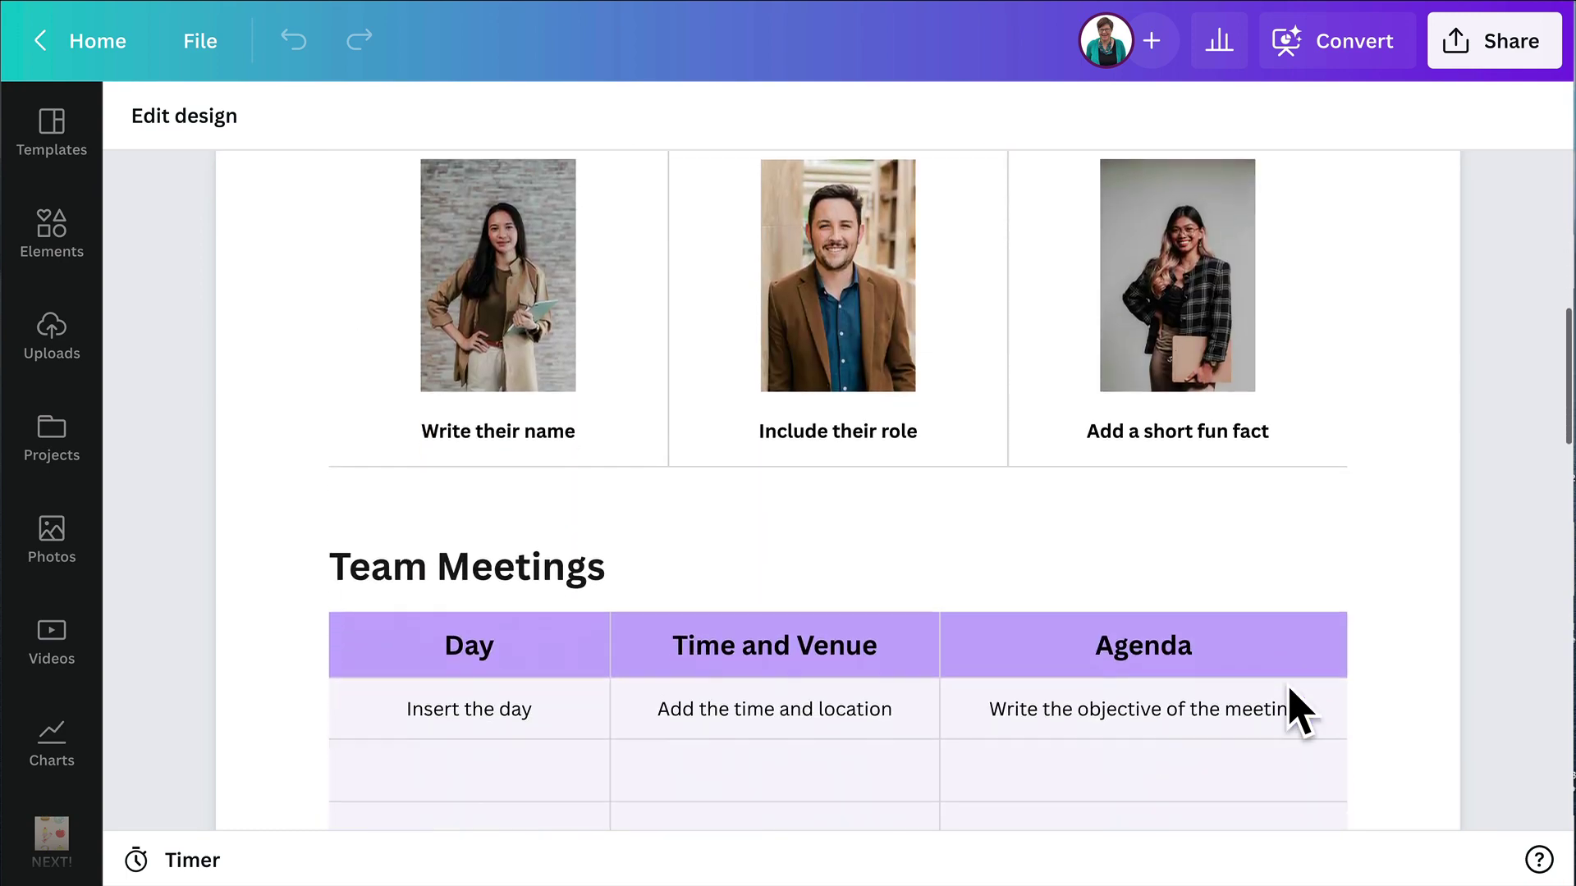
scroll(1291, 704, "down", 12)
scroll(1290, 703, "up", 8)
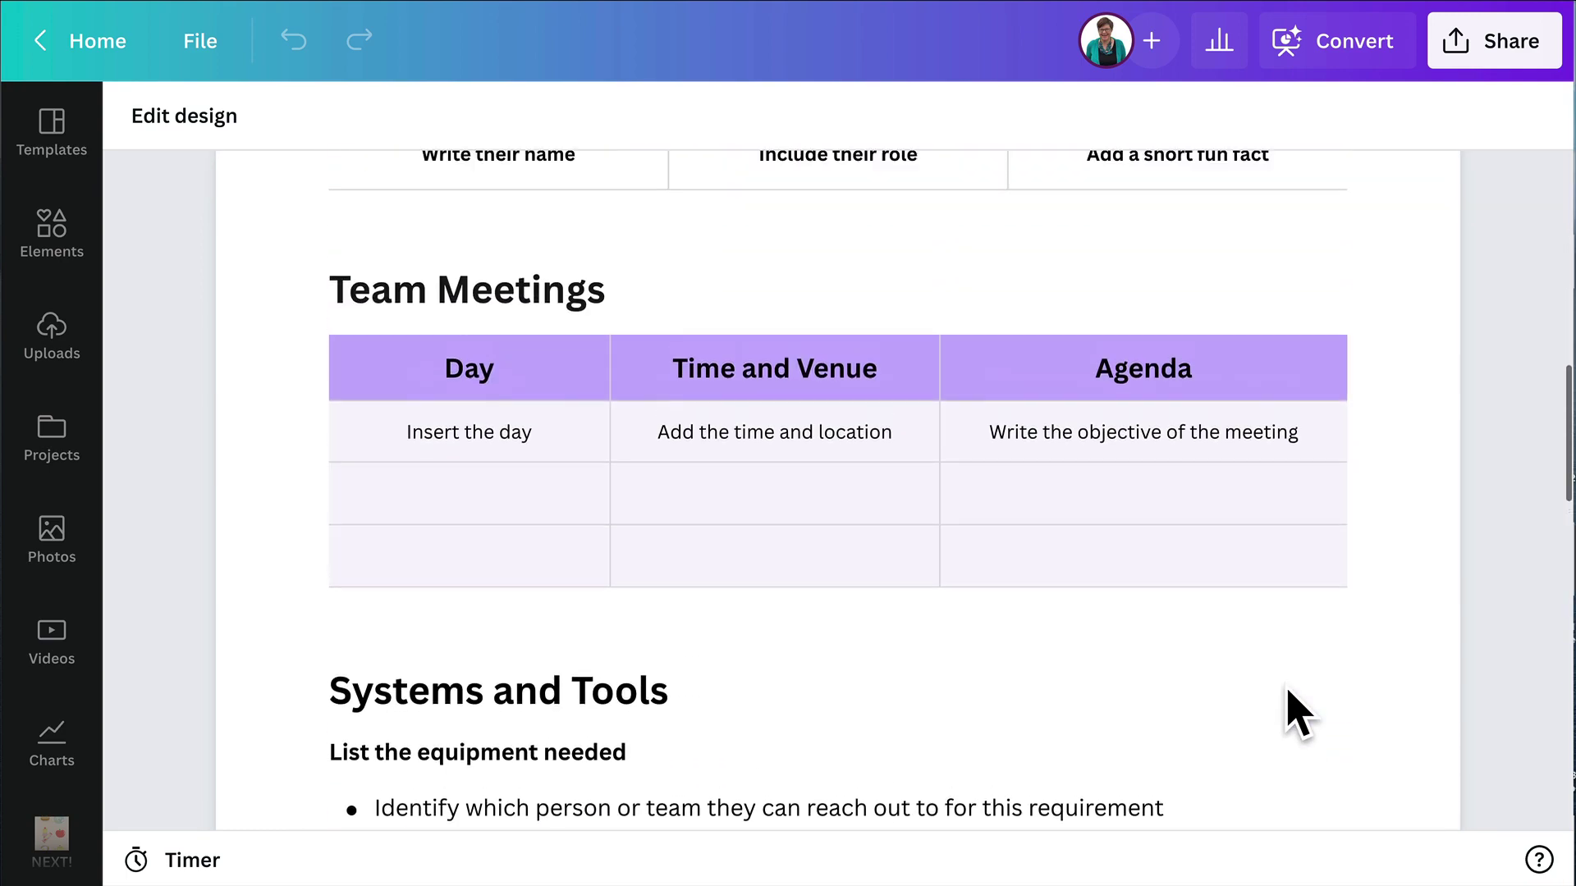
scroll(1299, 714, "up", 14)
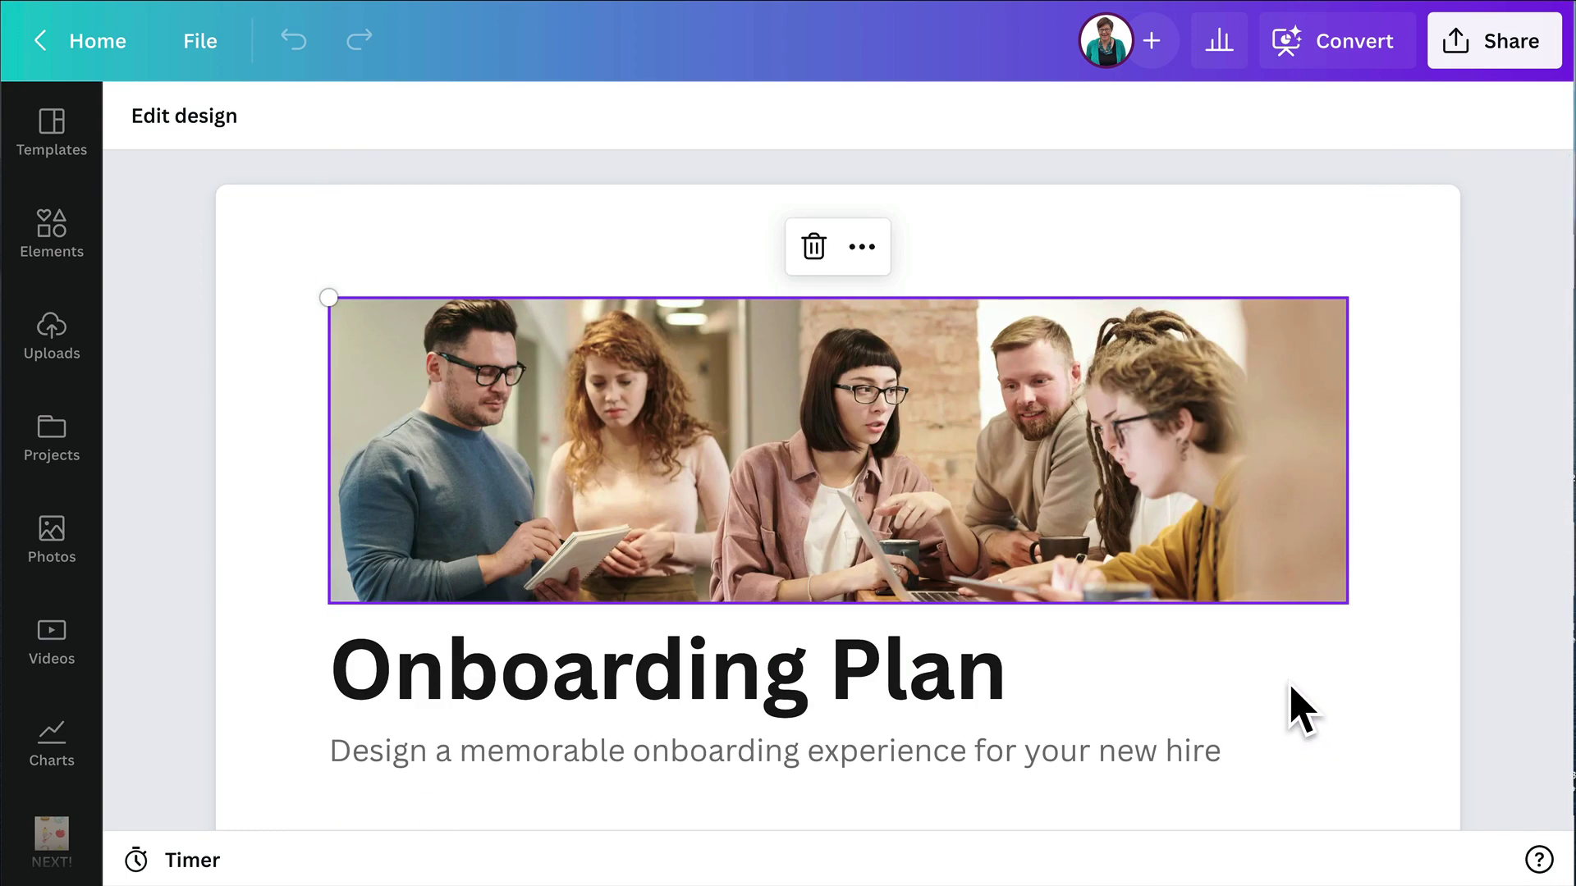
left_click(1339, 51)
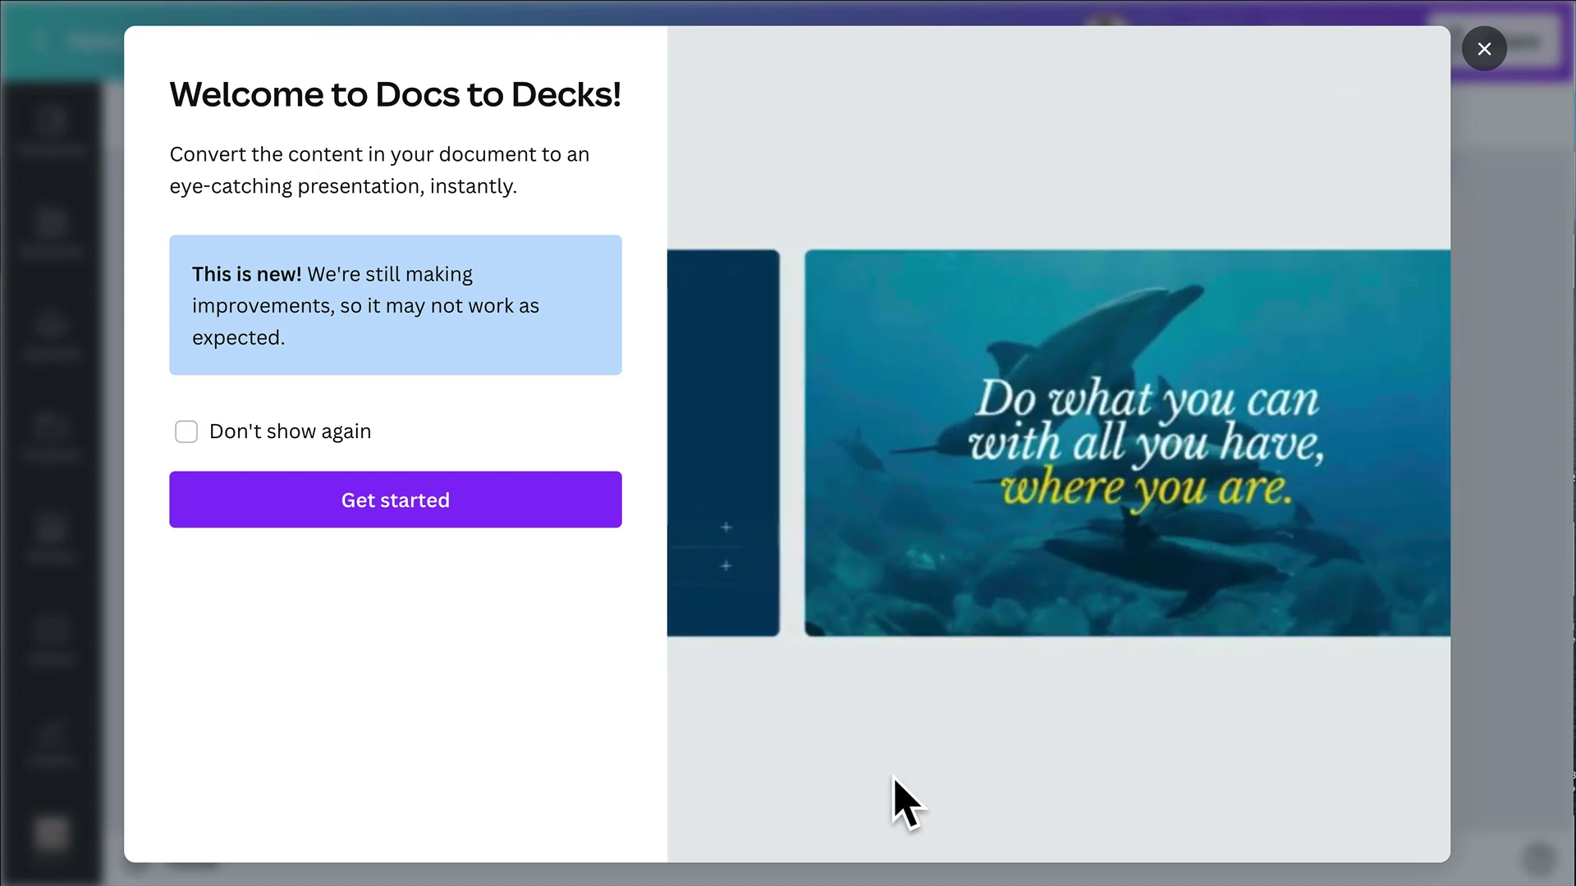
left_click(343, 505)
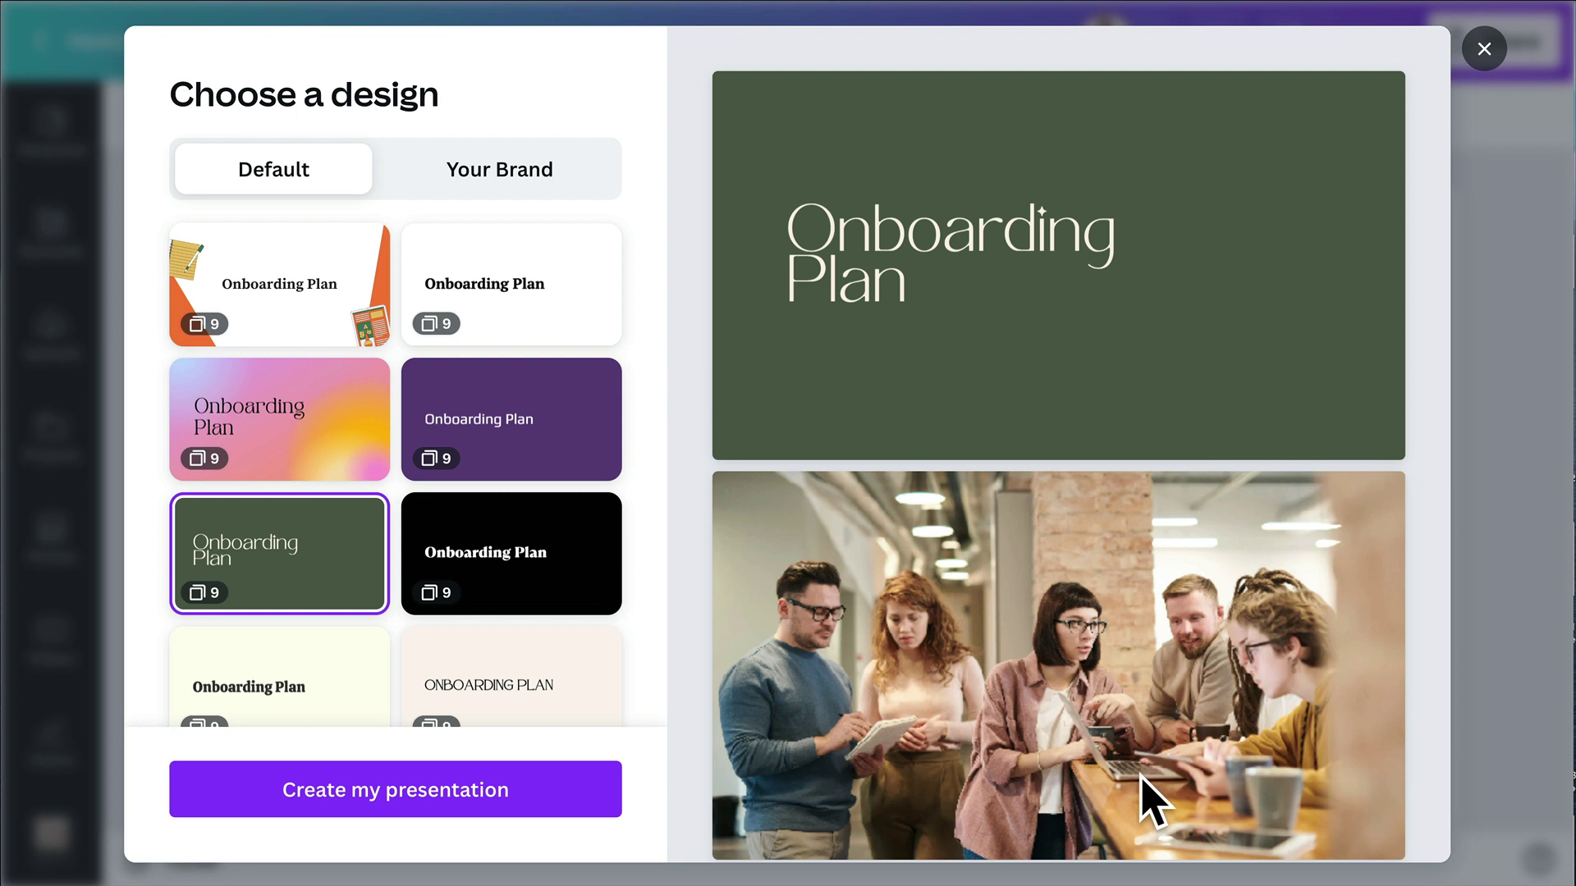
- Review the available designs and the slide preview, and create the presentation with the dark green design
scroll(571, 648, "down", 1)
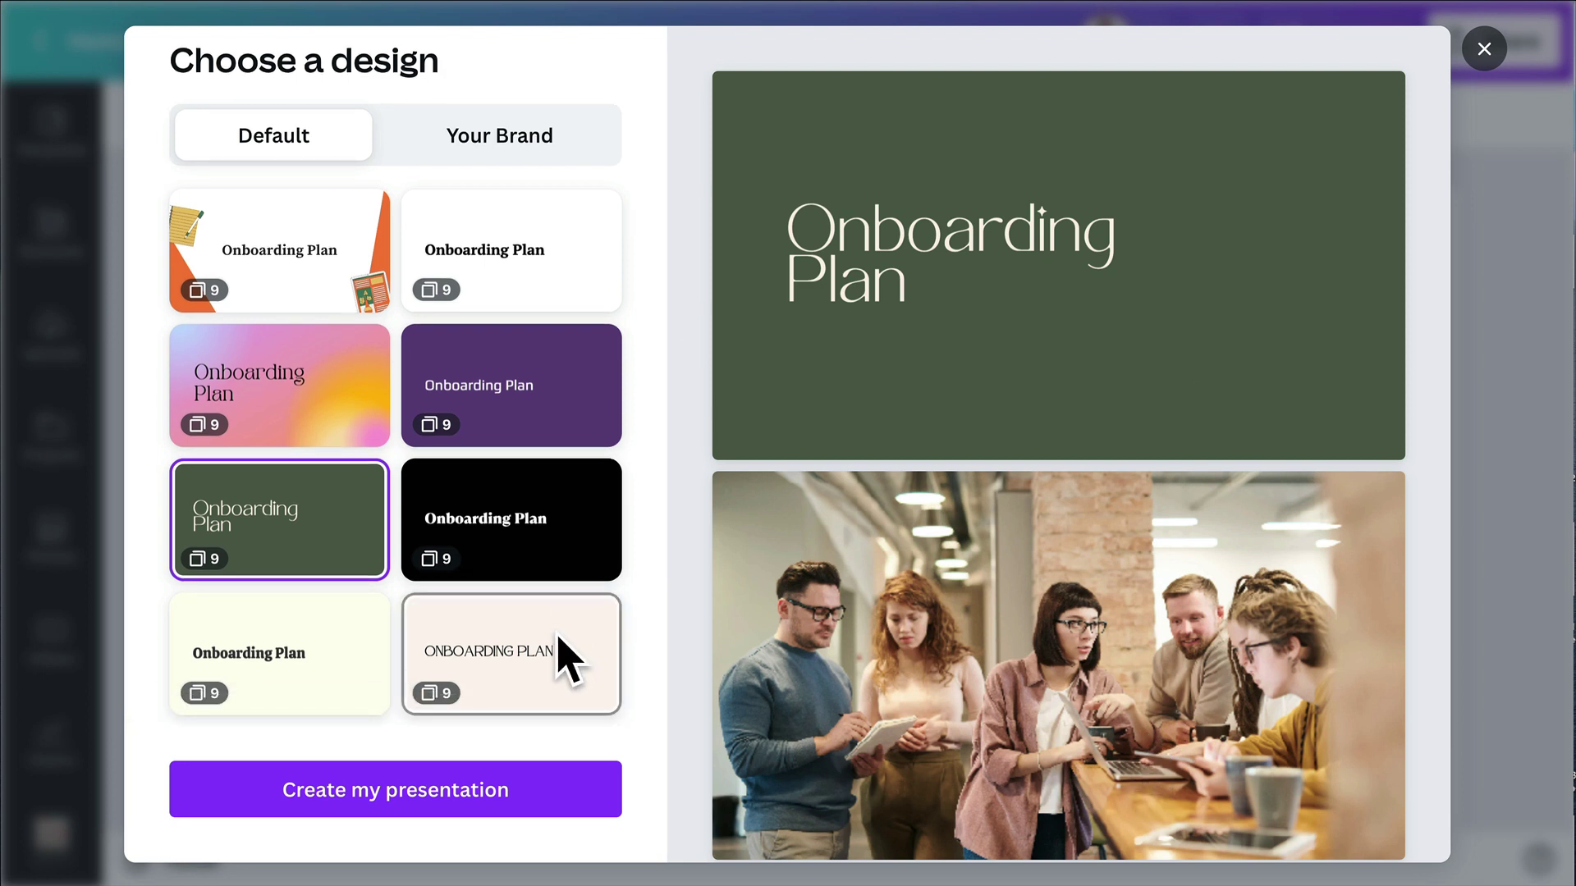
scroll(571, 657, "up", 1)
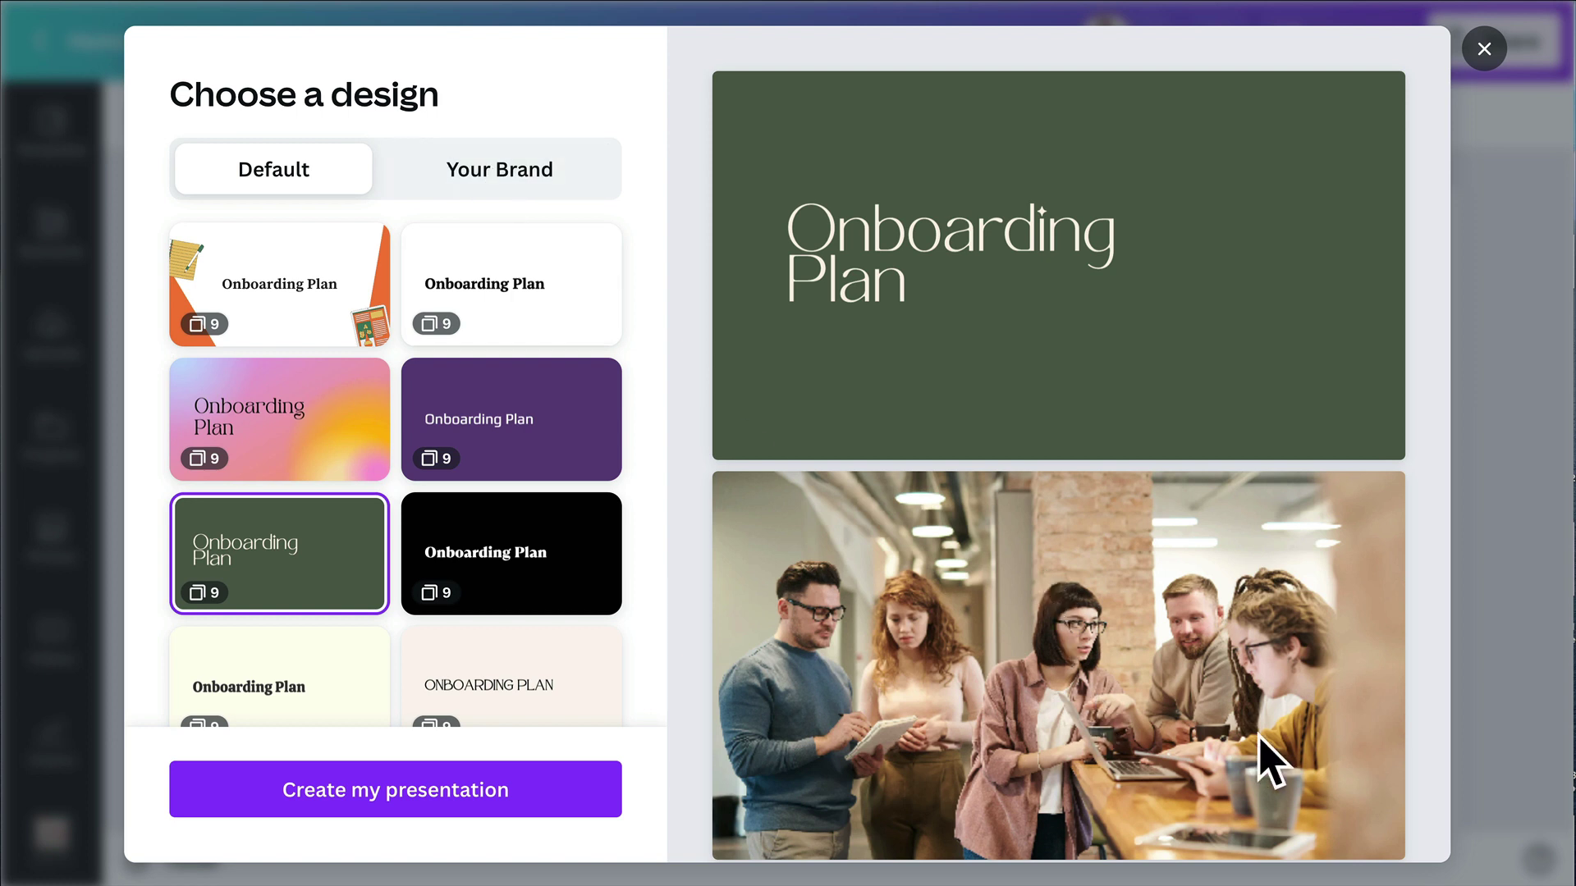
scroll(1215, 743, "down", 7)
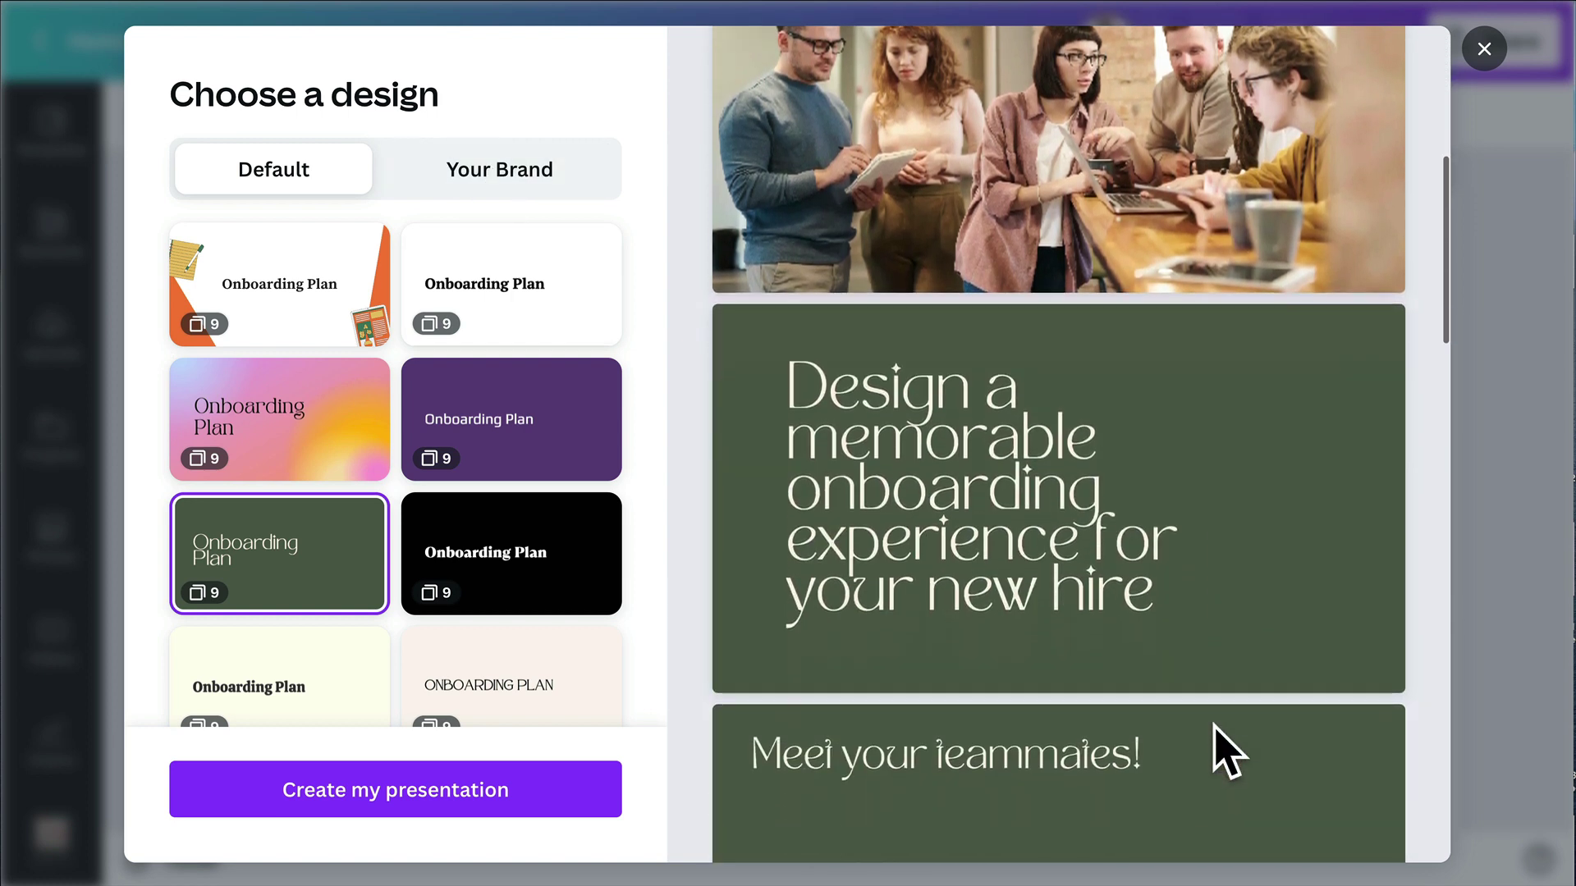
scroll(1227, 751, "down", 9)
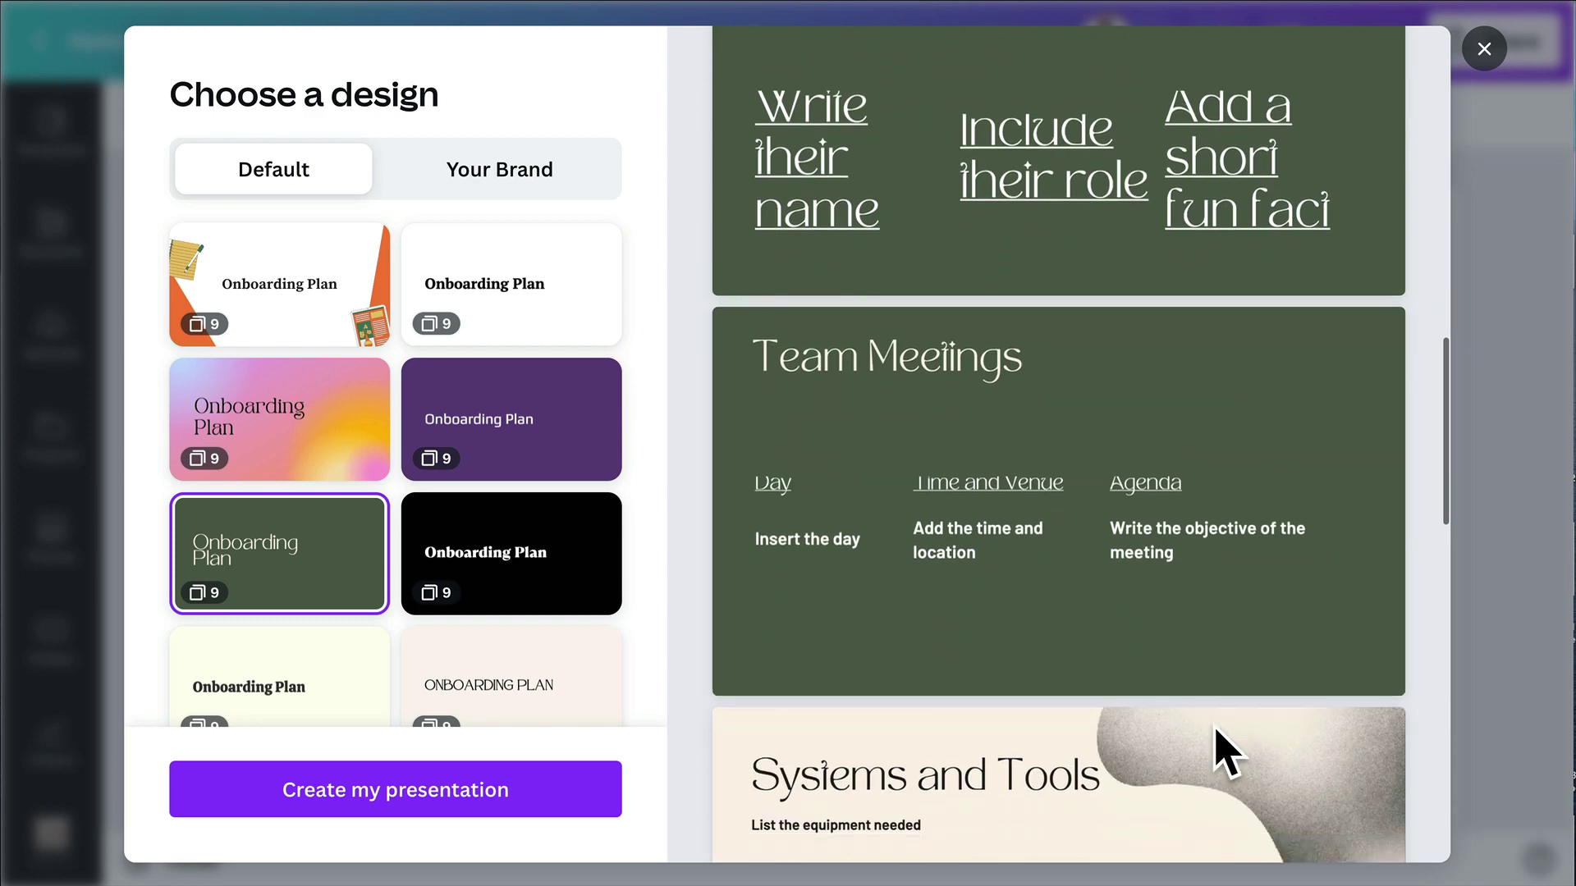
scroll(1227, 751, "up", 14)
scroll(1227, 751, "up", 2)
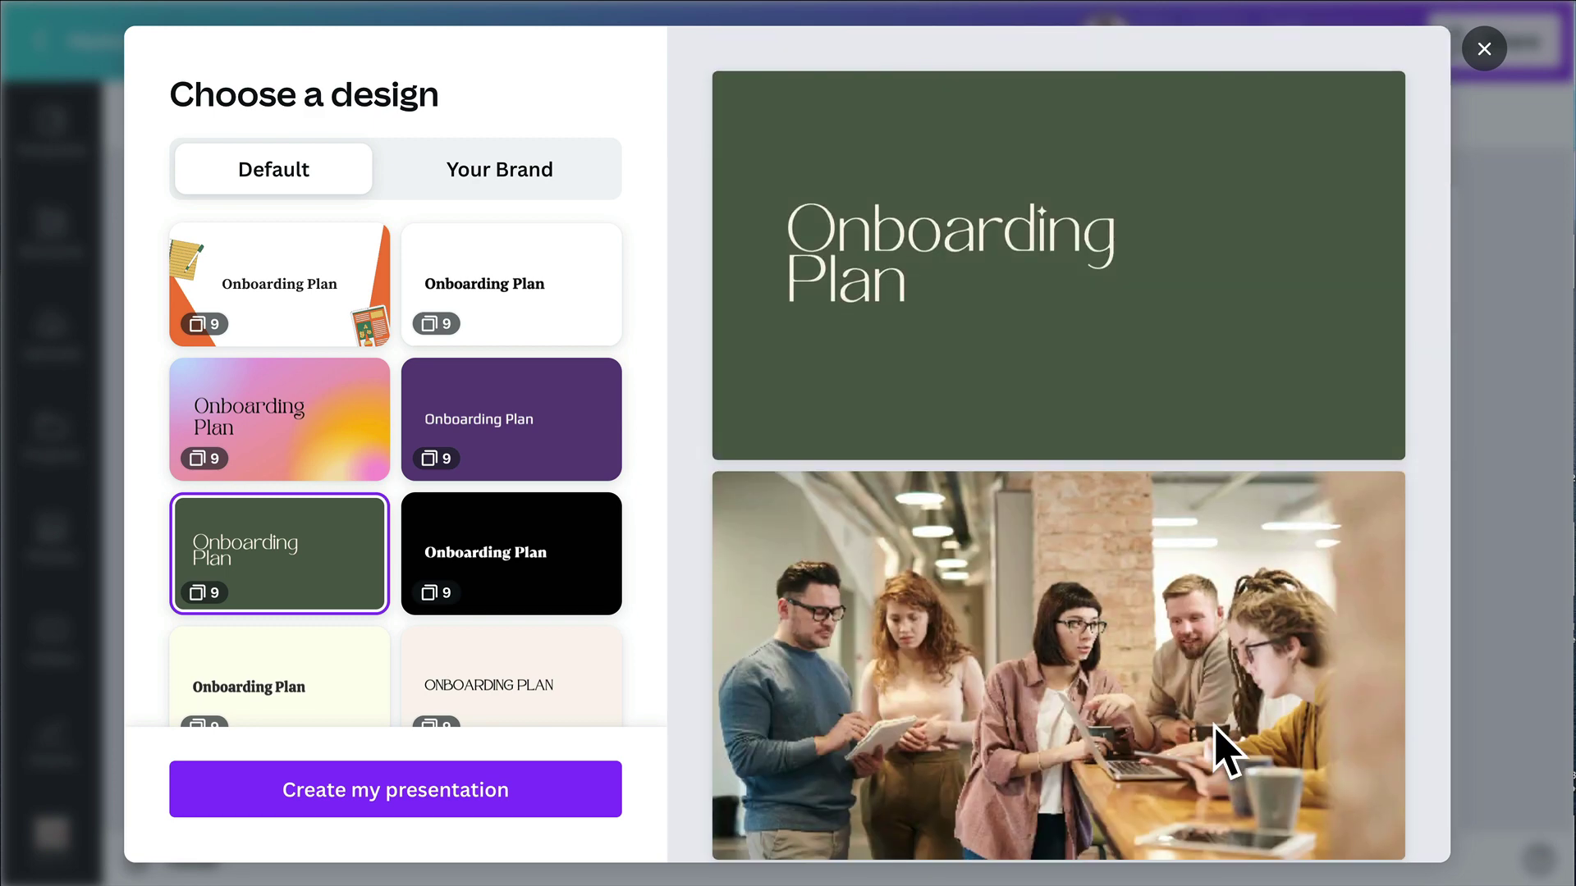
scroll(1217, 746, "down", 8)
scroll(1217, 746, "up", 8)
scroll(1125, 714, "down", 5)
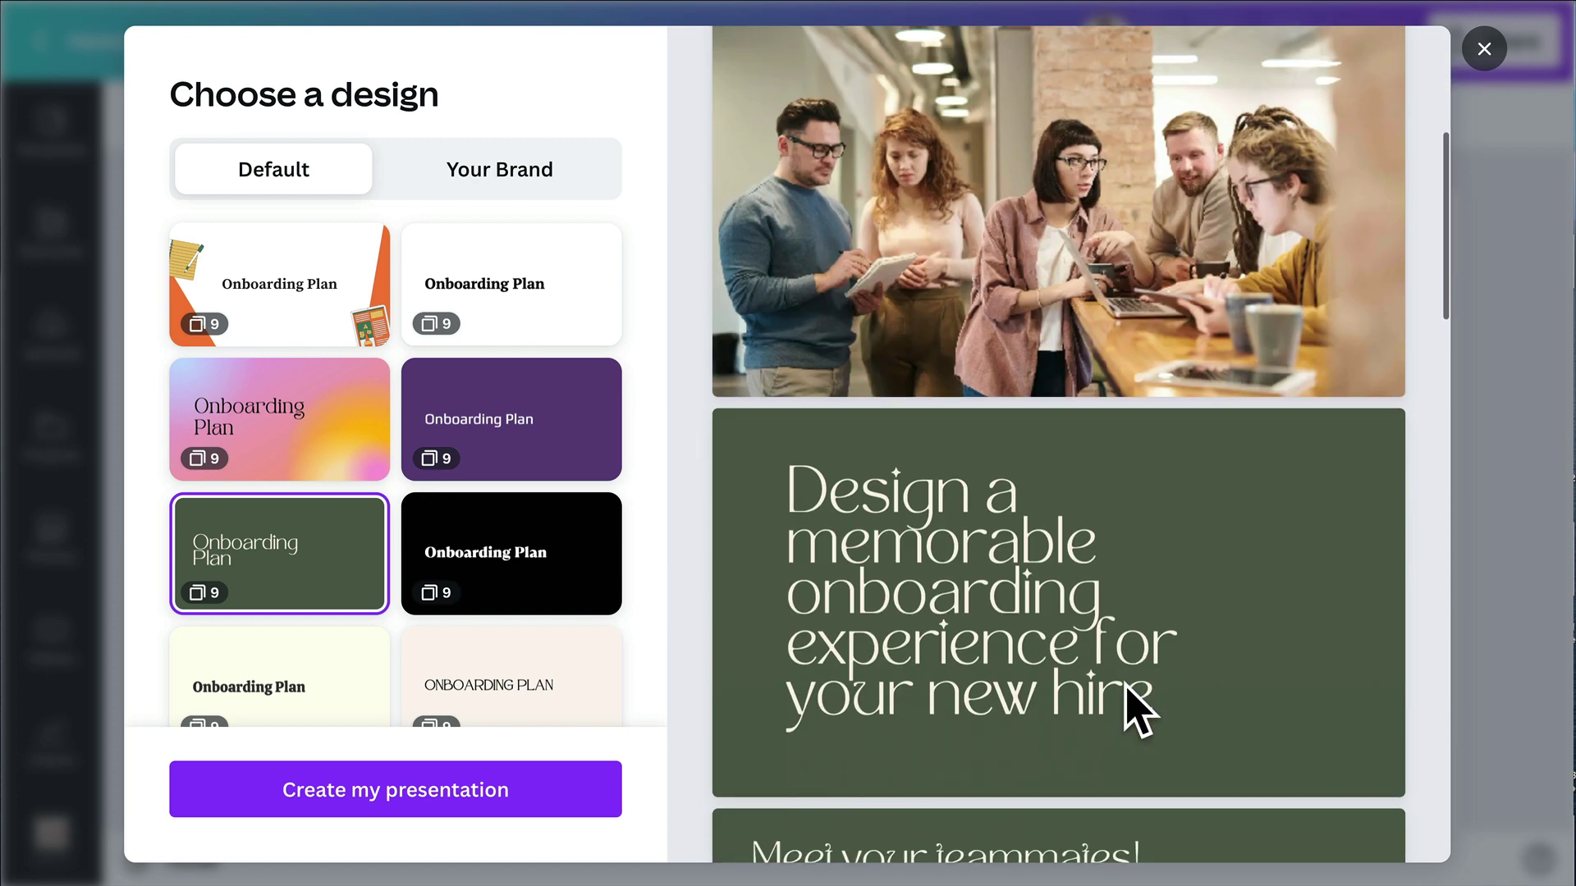
left_click(418, 793)
left_click(418, 794)
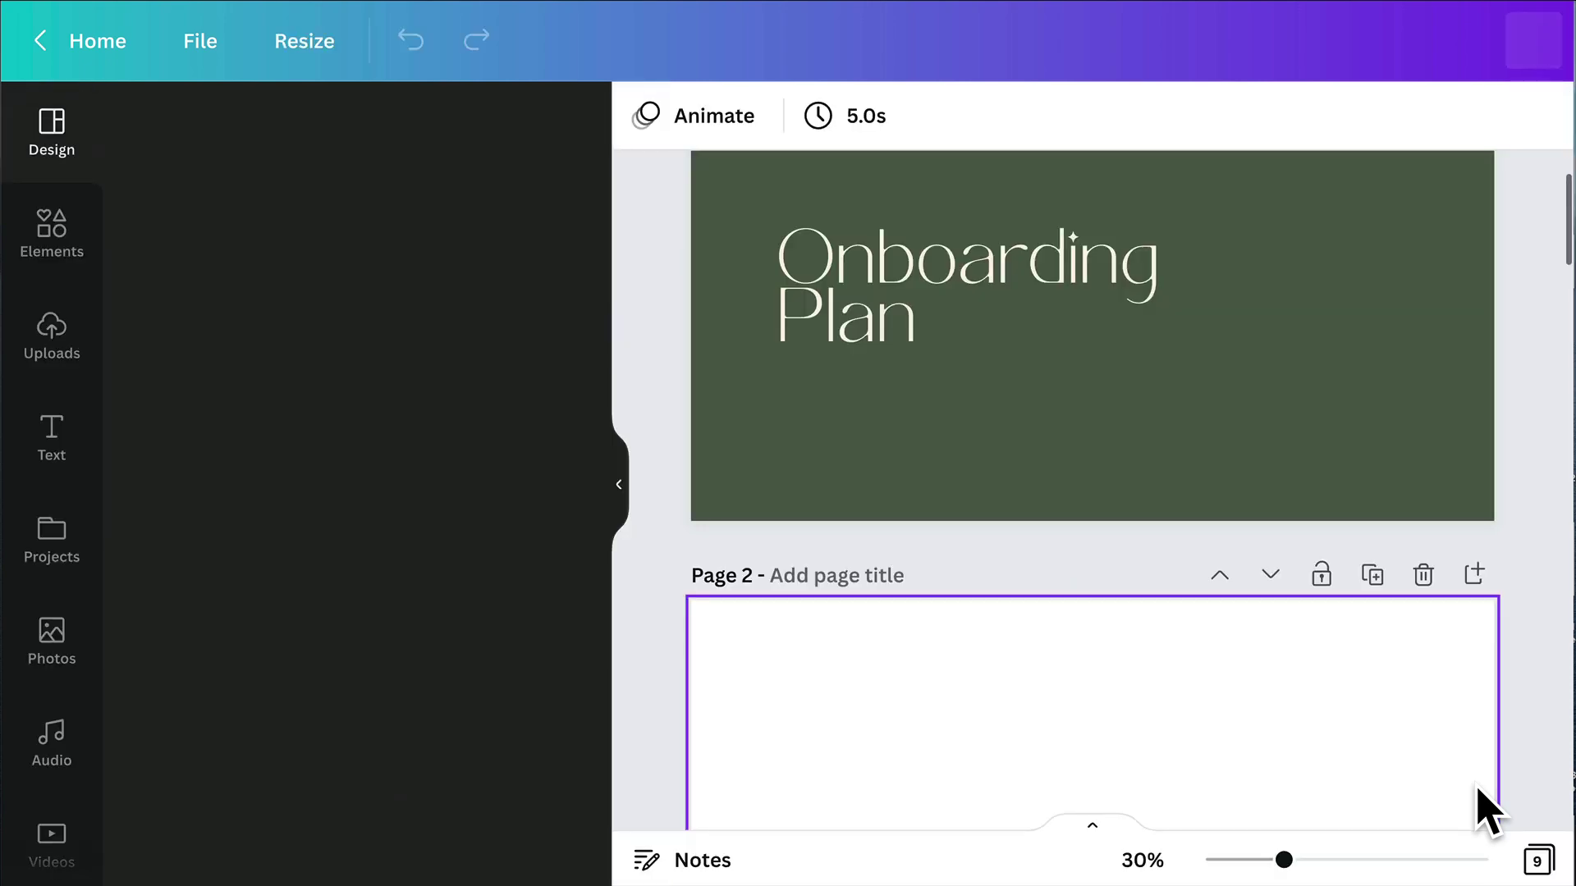
- Examine the generated slides from the title page to Systems and Tools, including the table on the teammates slide
scroll(1315, 569, "down", 8)
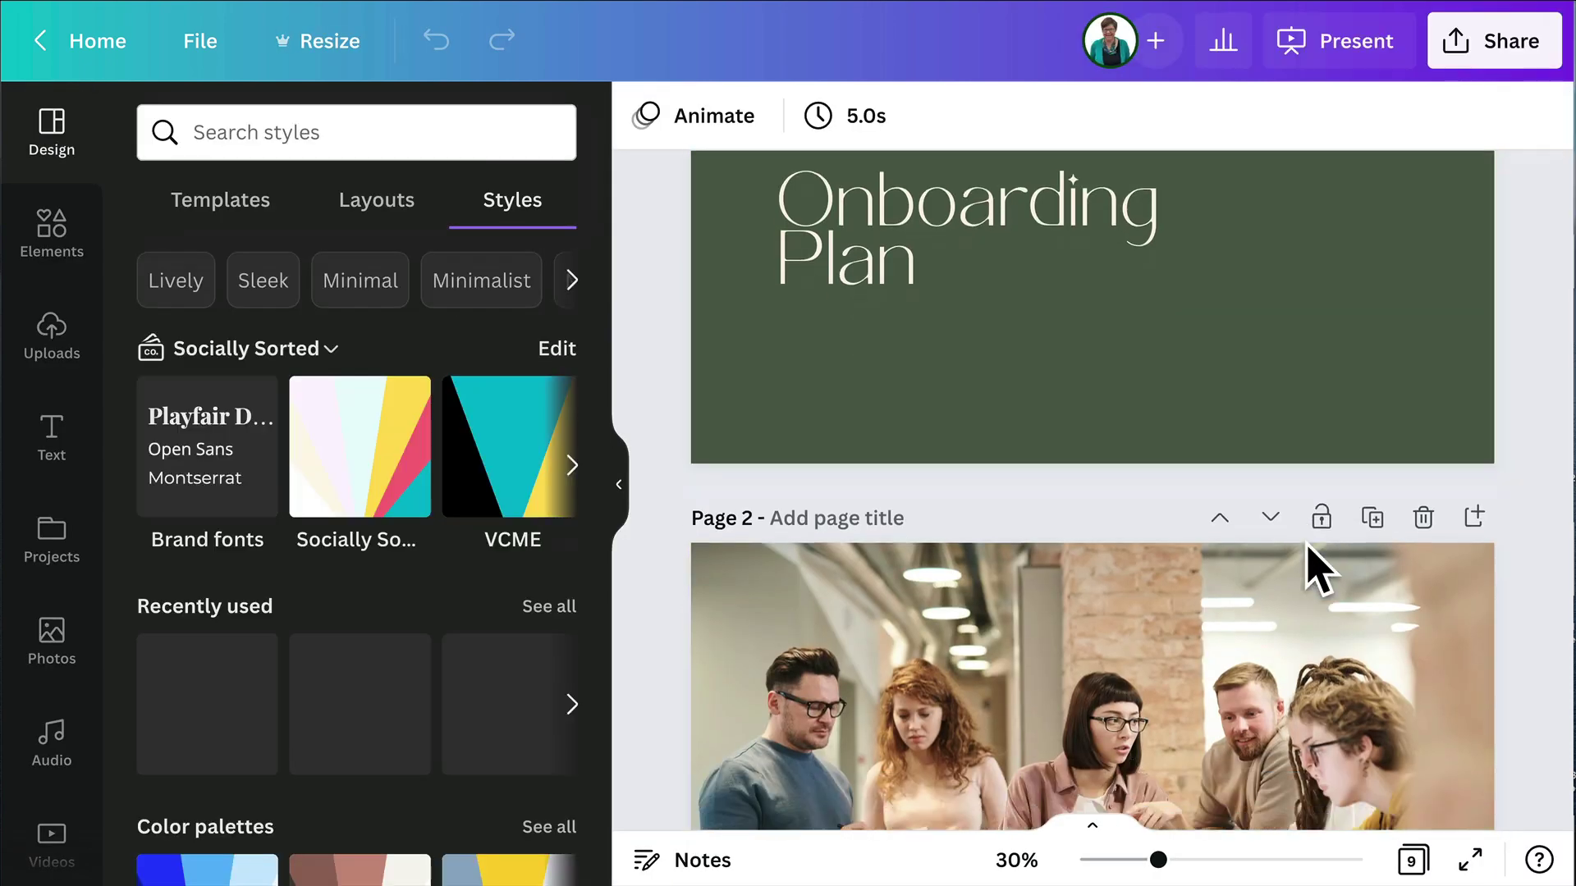
scroll(1330, 636, "down", 2)
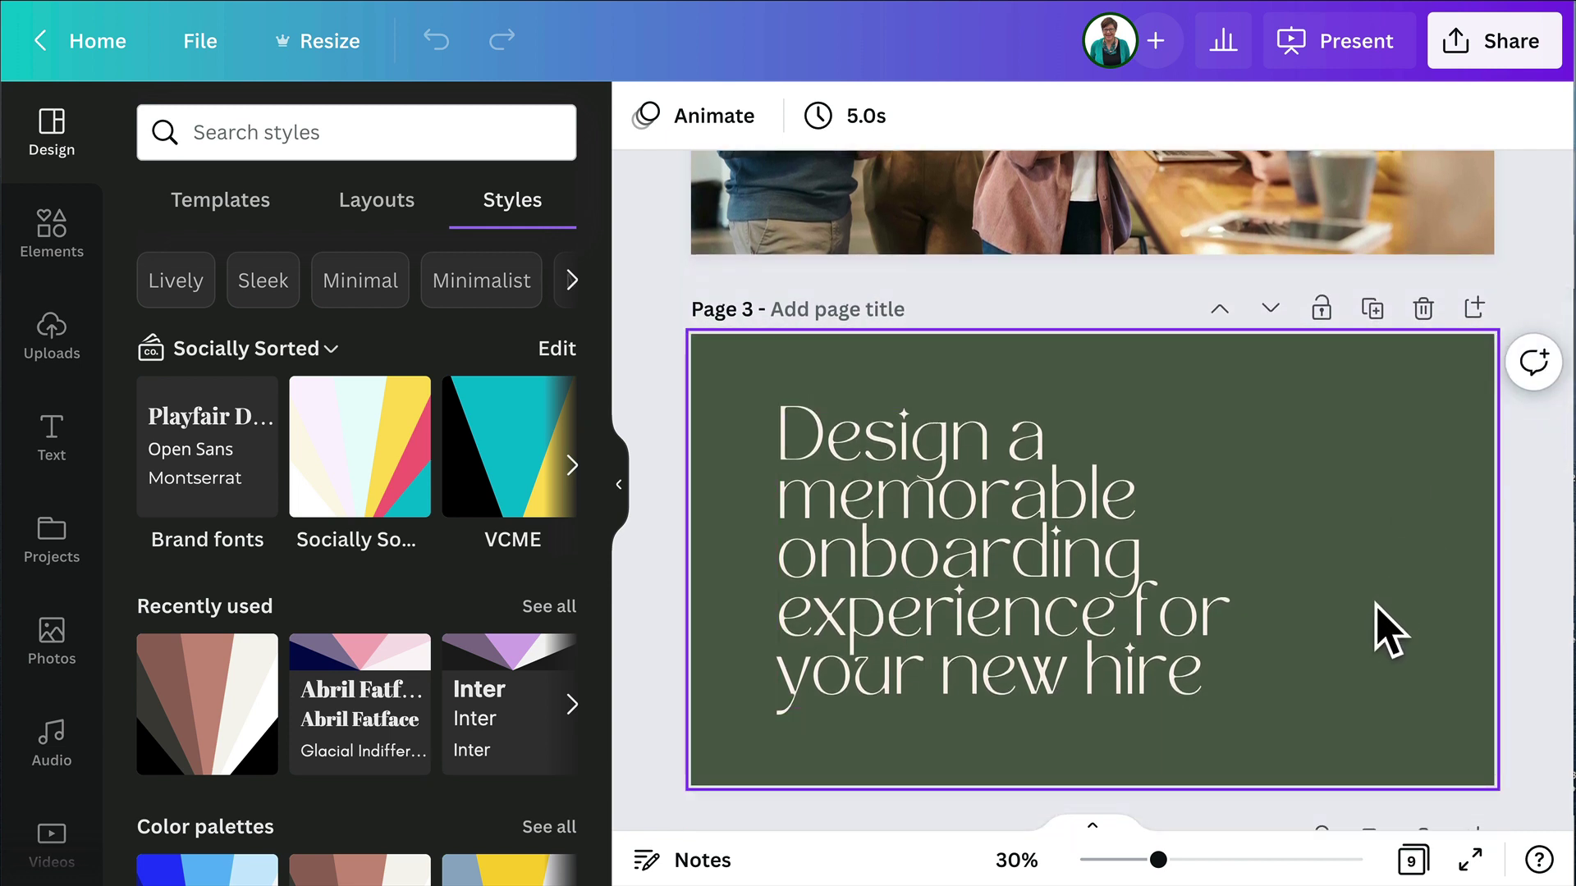
scroll(1346, 632, "down", 6)
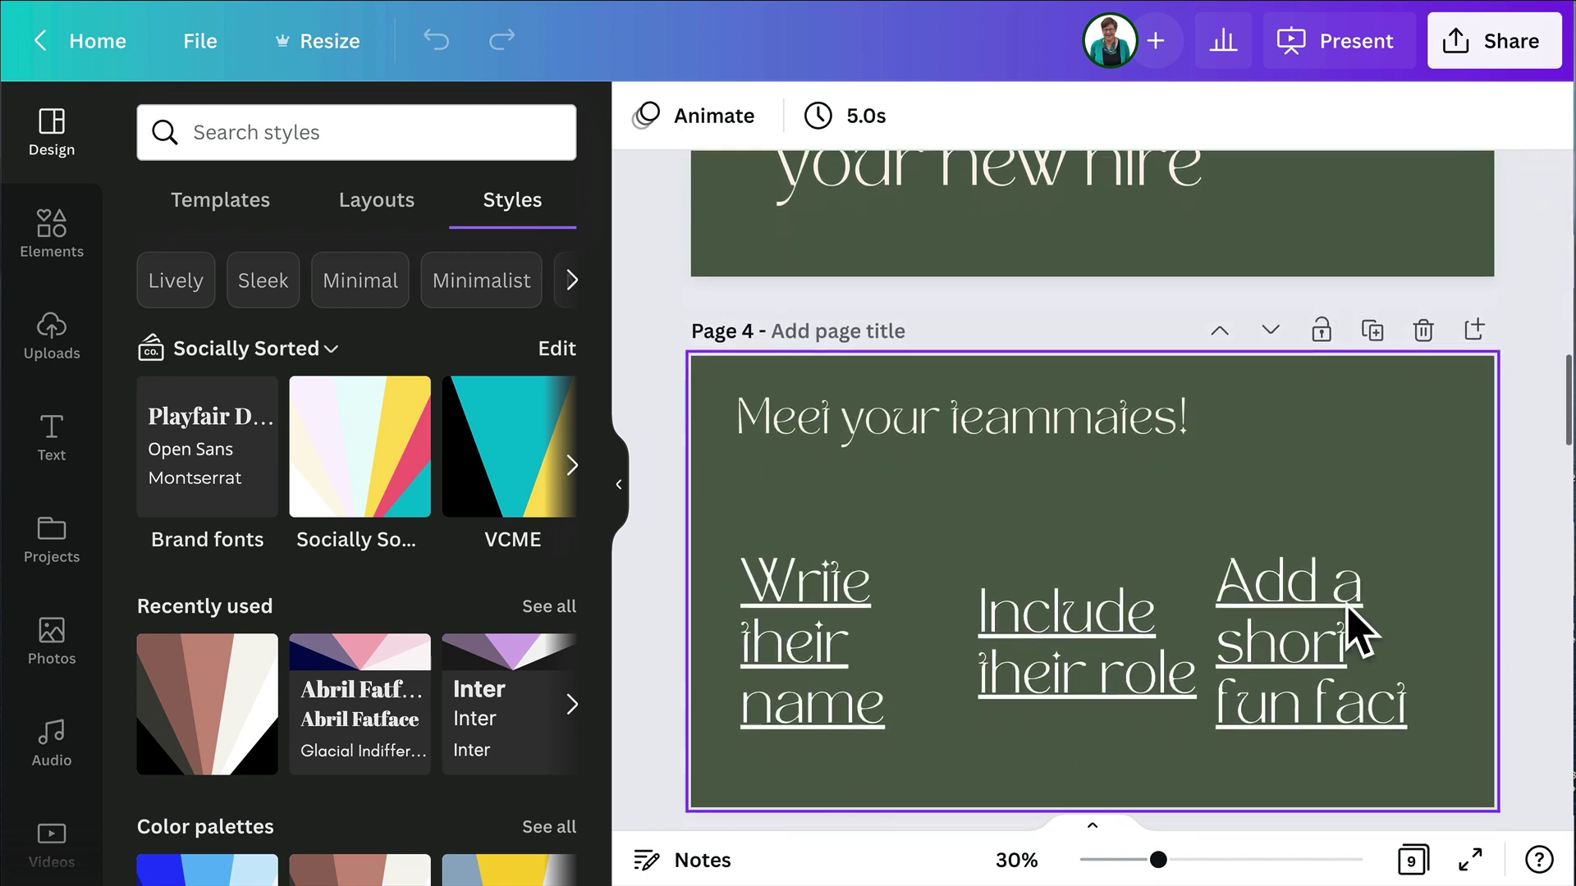
scroll(1356, 629, "down", 3)
left_click(1120, 468)
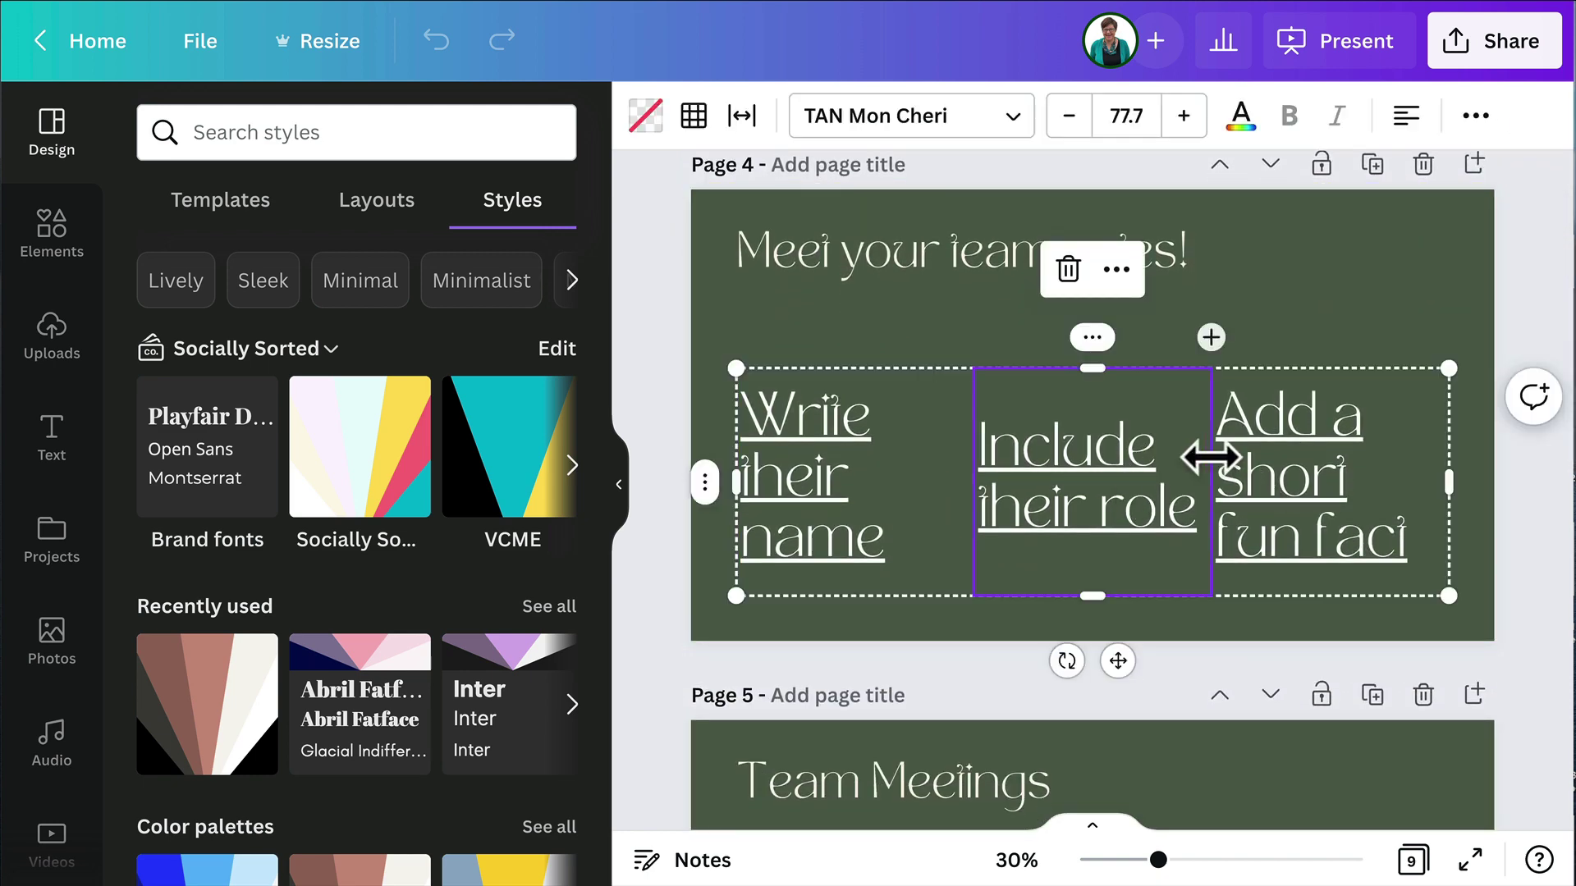
scroll(1354, 681, "down", 5)
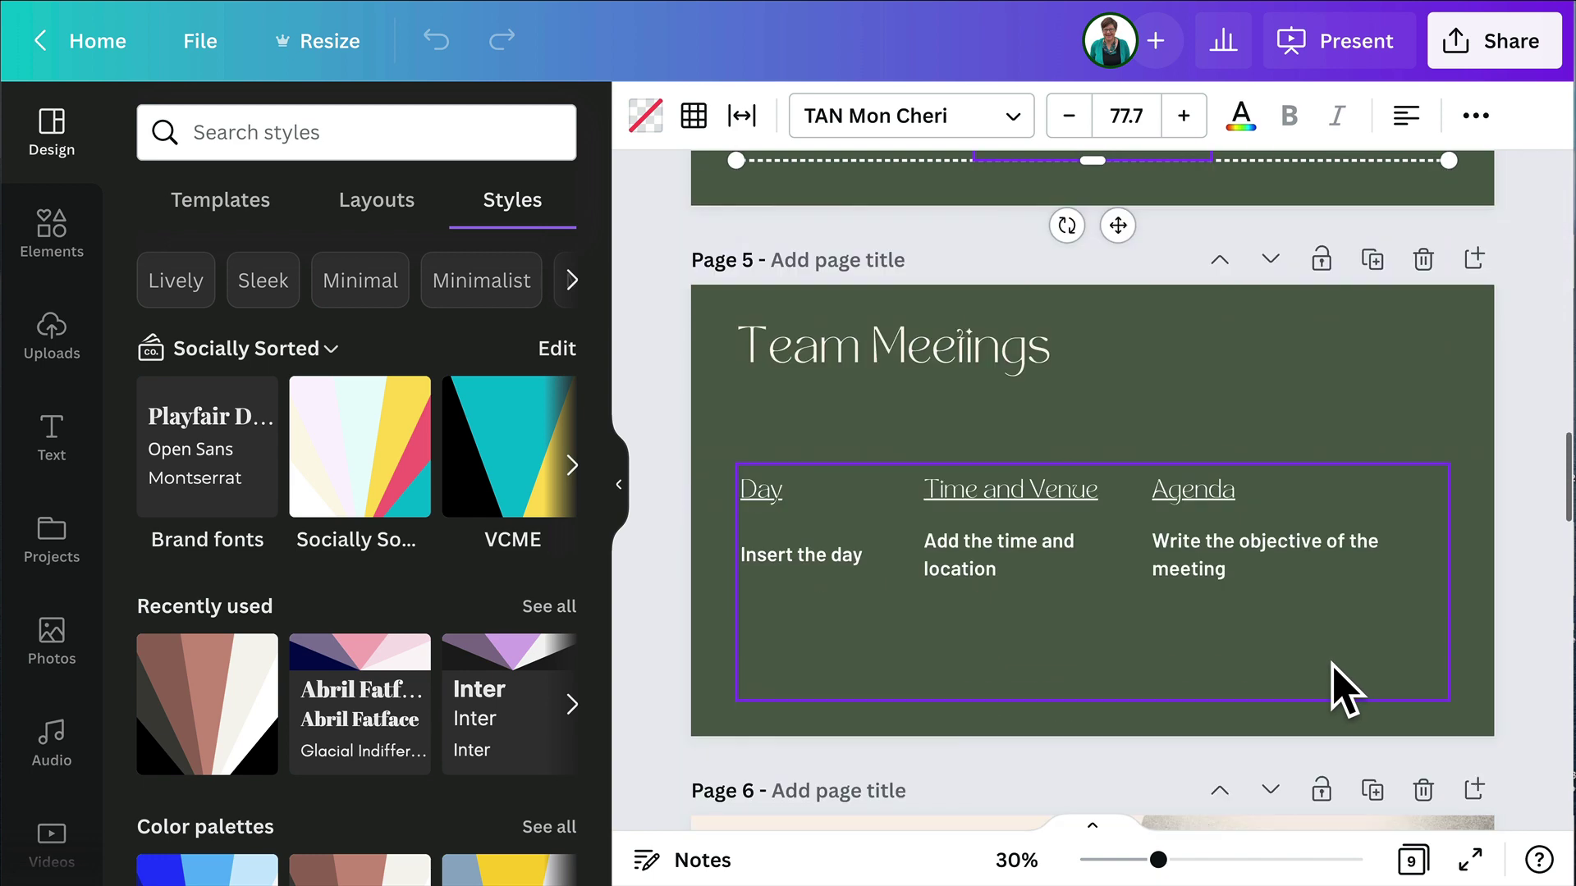
scroll(1284, 681, "down", 5)
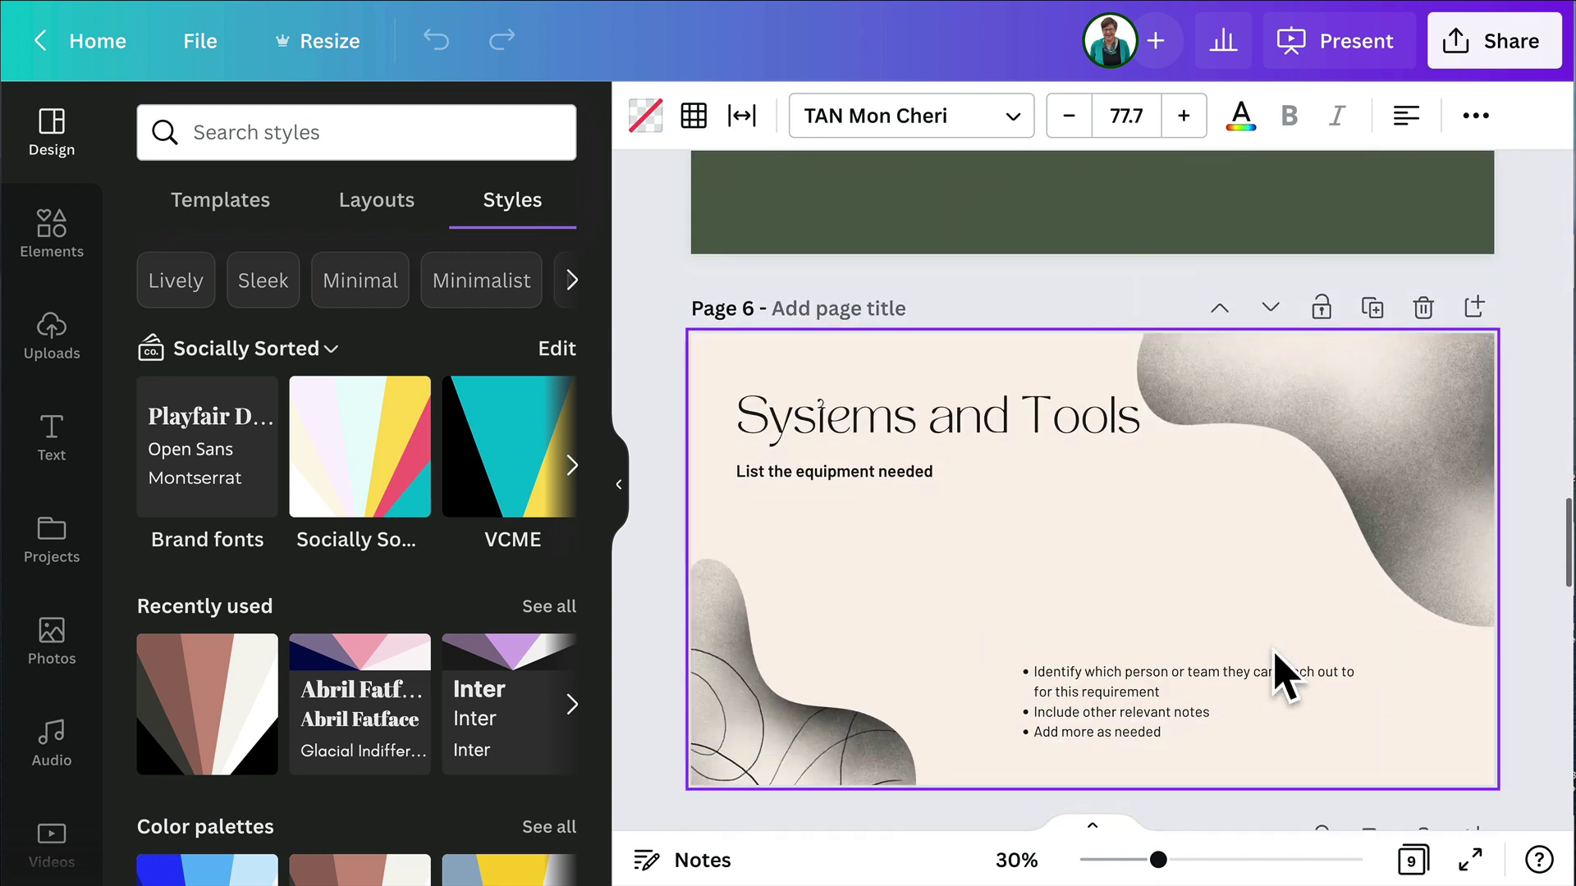
- Move the bulleted list on the Systems and Tools slide beneath its subheading, and enlarge it to about 1,215 by 331
left_click(1178, 678)
left_click_drag(1178, 678, 1010, 535)
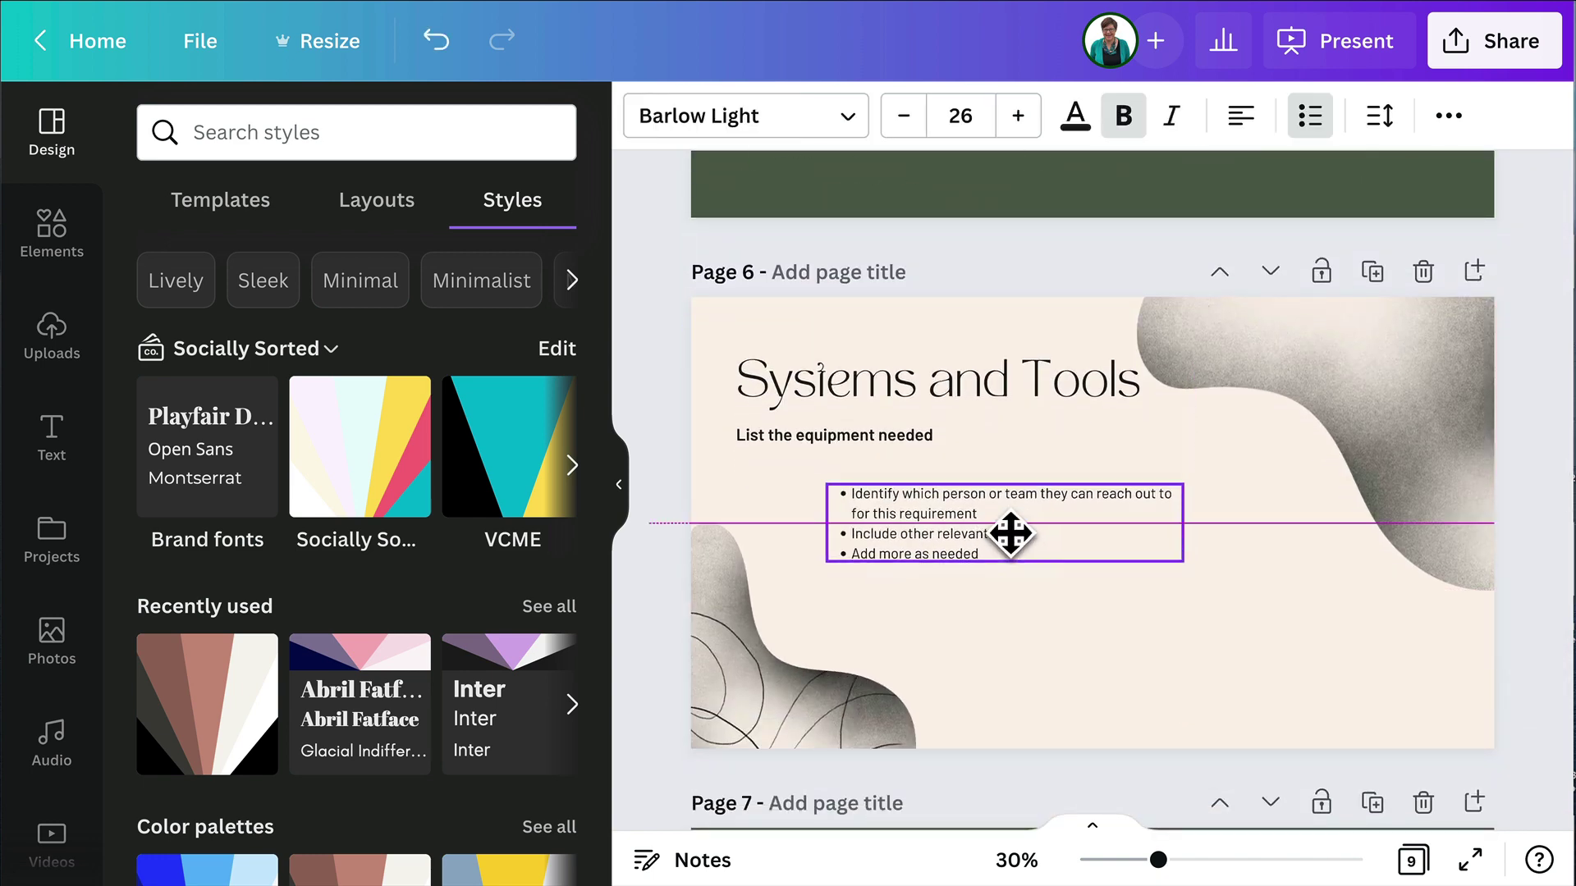
left_click_drag(1184, 560, 1408, 747)
left_click_drag(1436, 550, 1313, 553)
left_click_drag(1315, 614, 1330, 640)
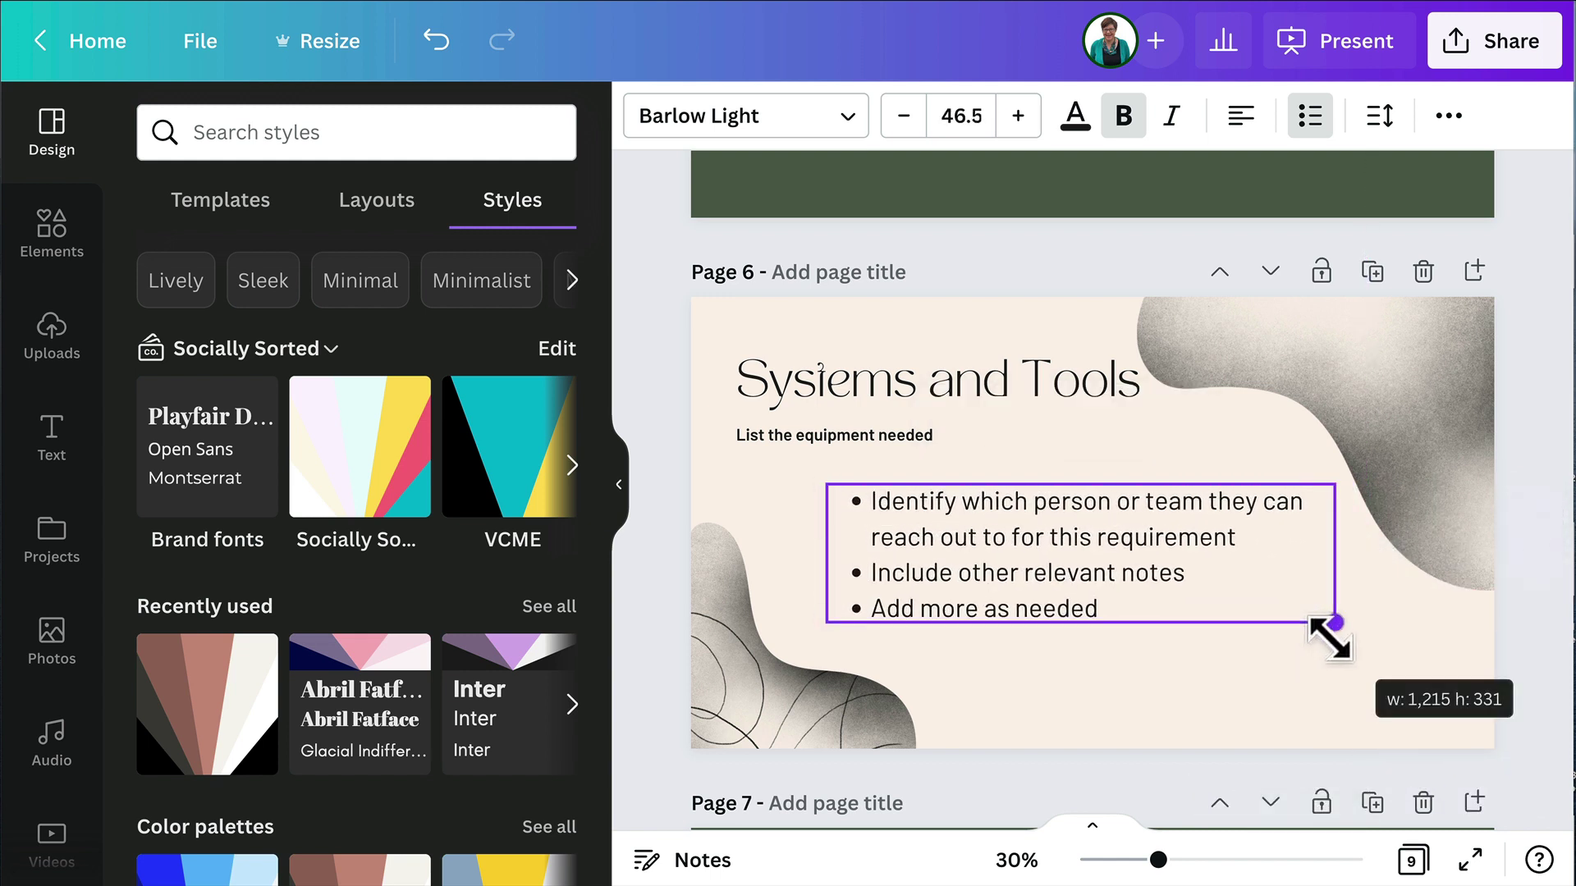
- Check the remaining slides, including the weekly goals and First Month Calendar, and return to the title slide
scroll(1469, 548, "down", 4)
scroll(1475, 553, "down", 6)
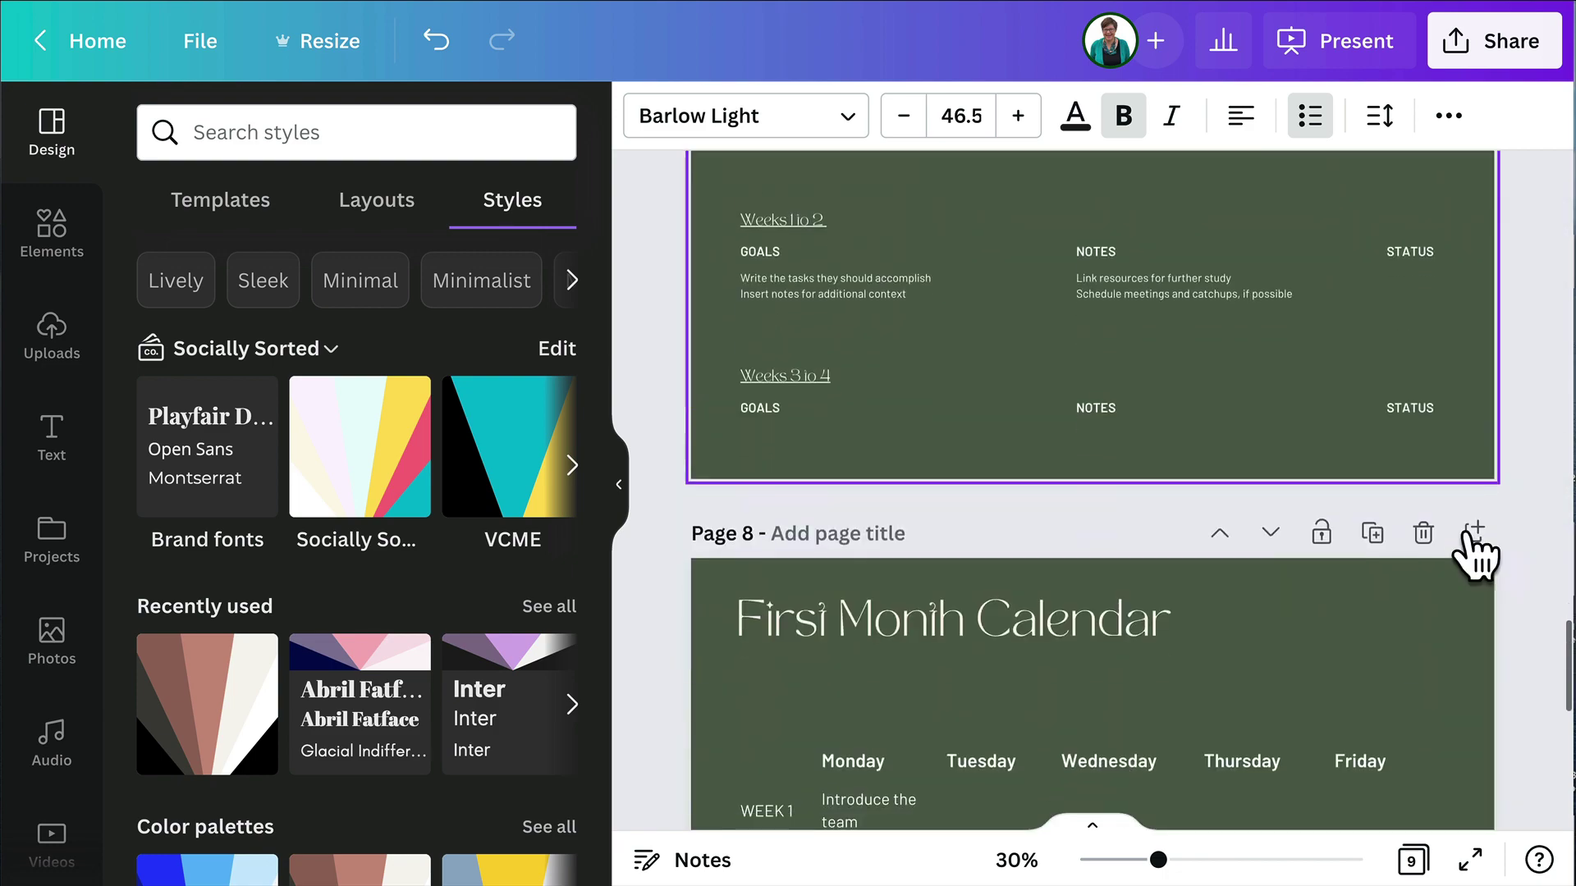
scroll(1469, 542, "down", 10)
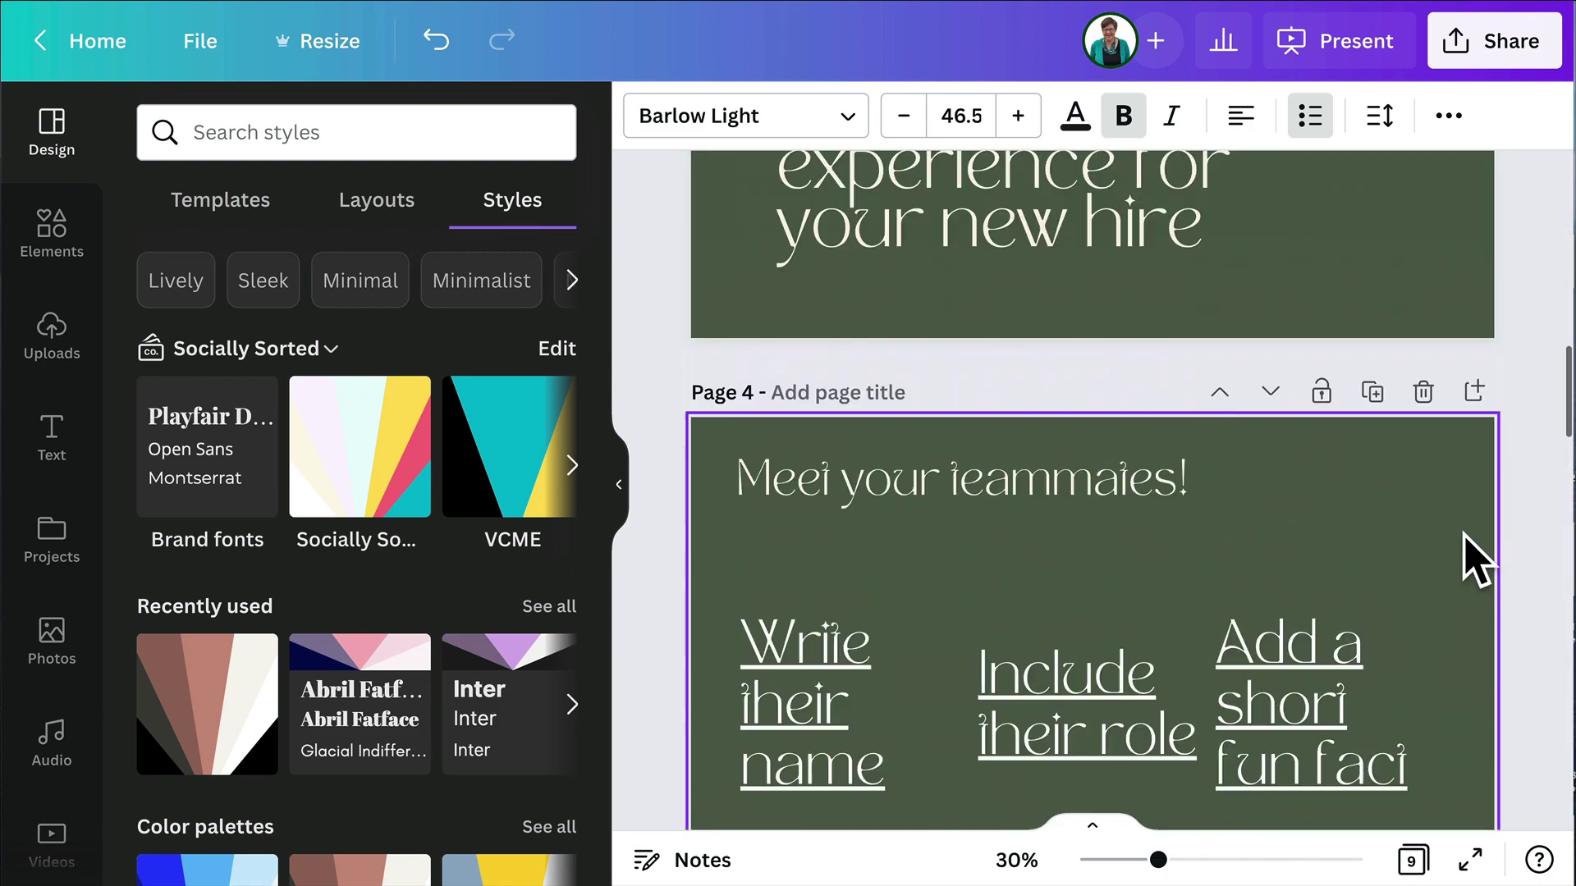
scroll(1475, 559, "up", 10)
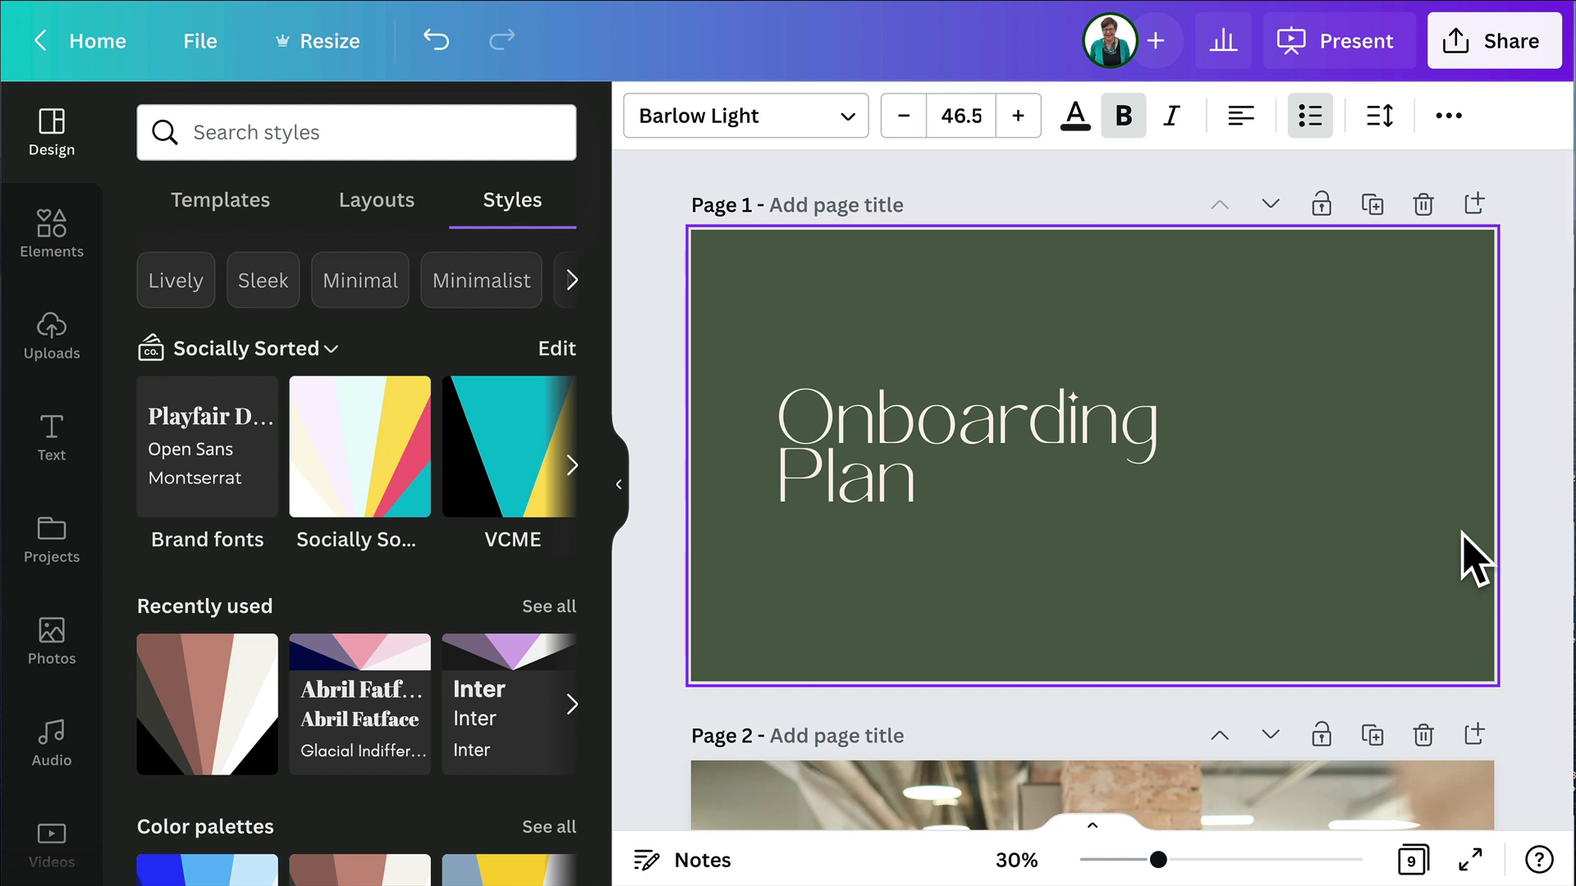
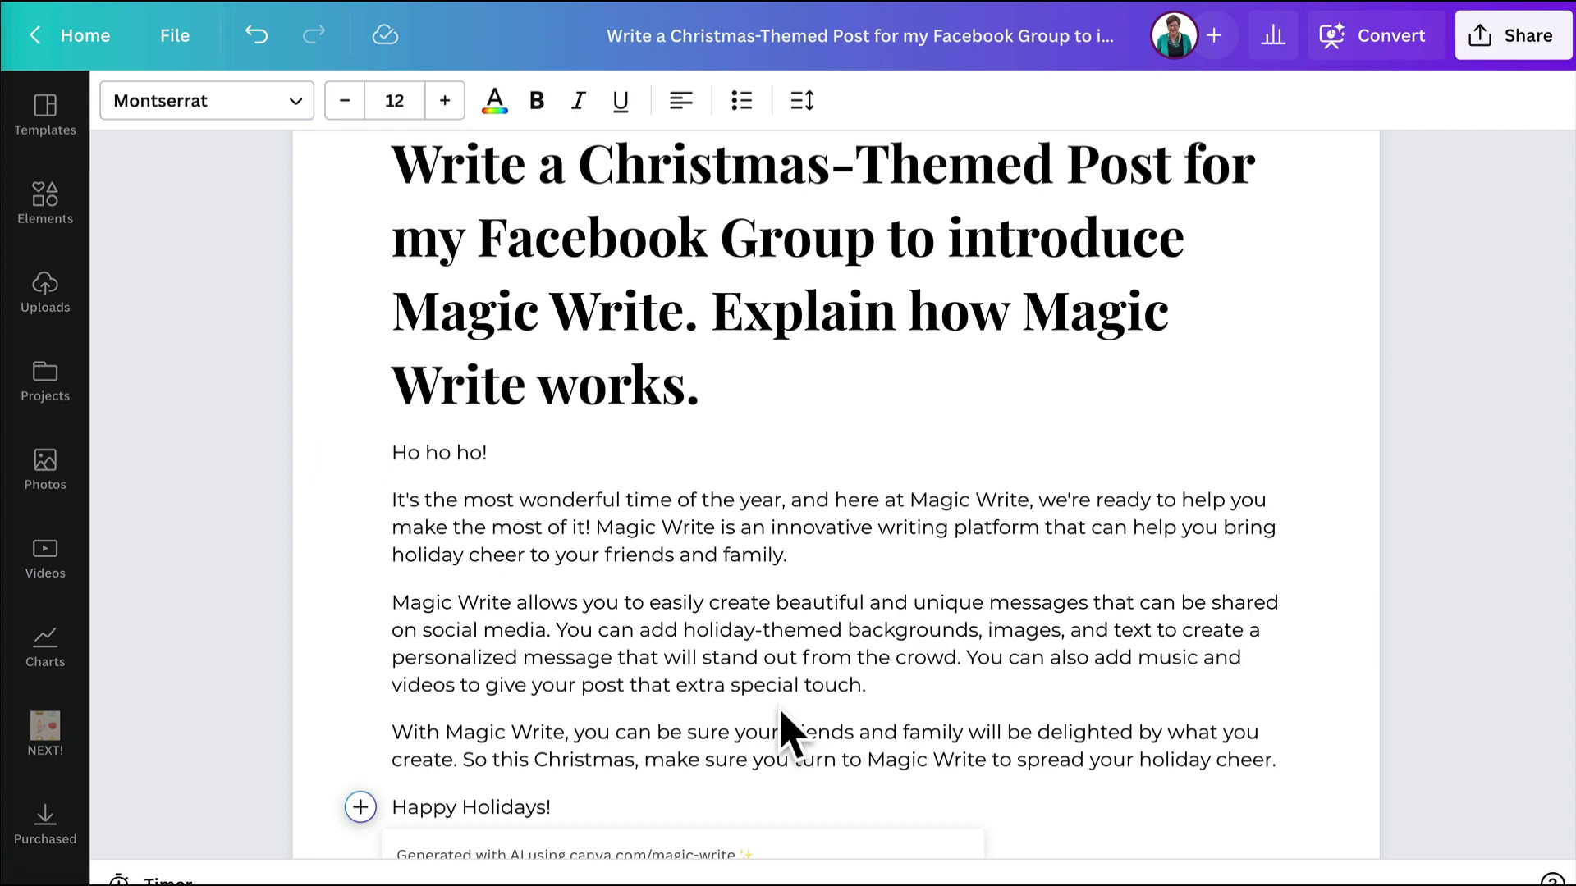
- Below the Christmas post, use Magic Write with the prompt "Please write a fun Christmas Rap that mentions Rudolph the Red Nosed Reindeer."
scroll(656, 775, "down", 1)
left_click(593, 792)
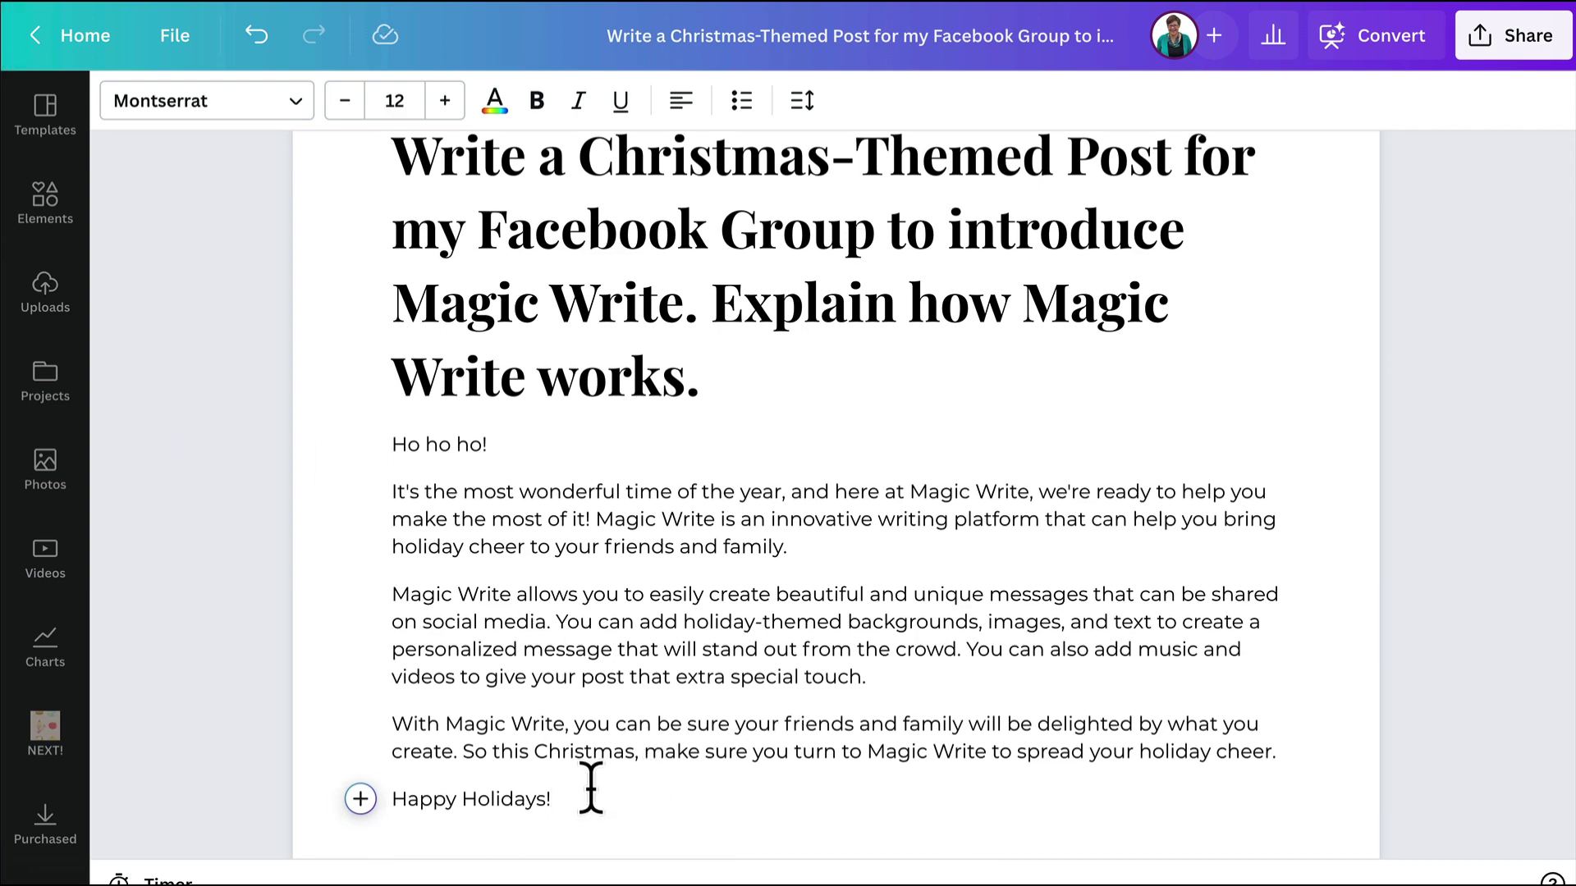
key("Return")
scroll(674, 786, "down", 3)
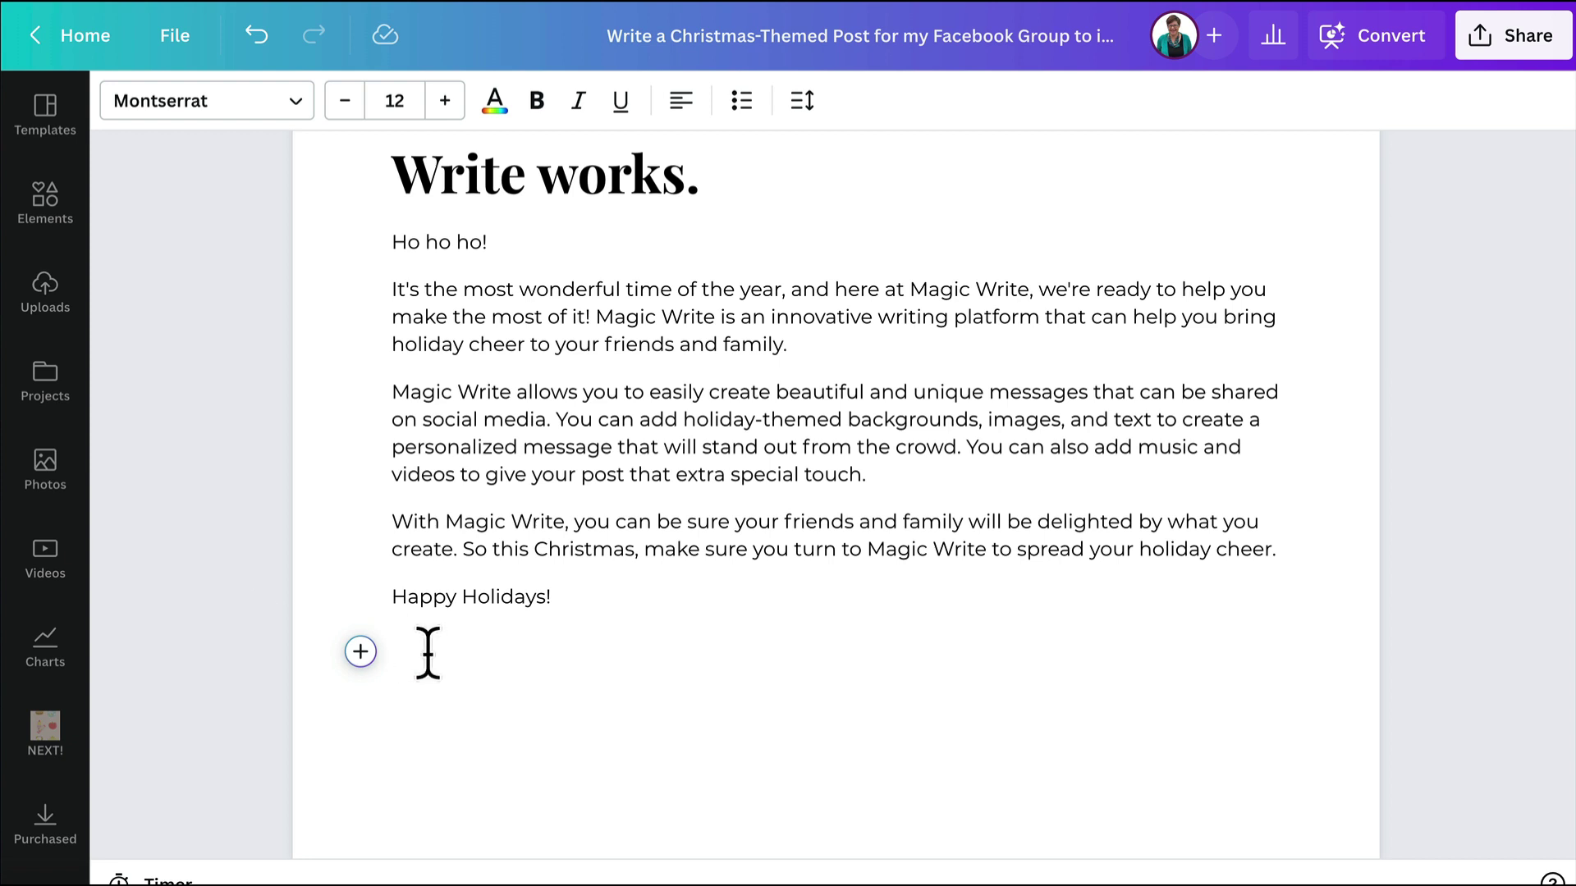
left_click(360, 651)
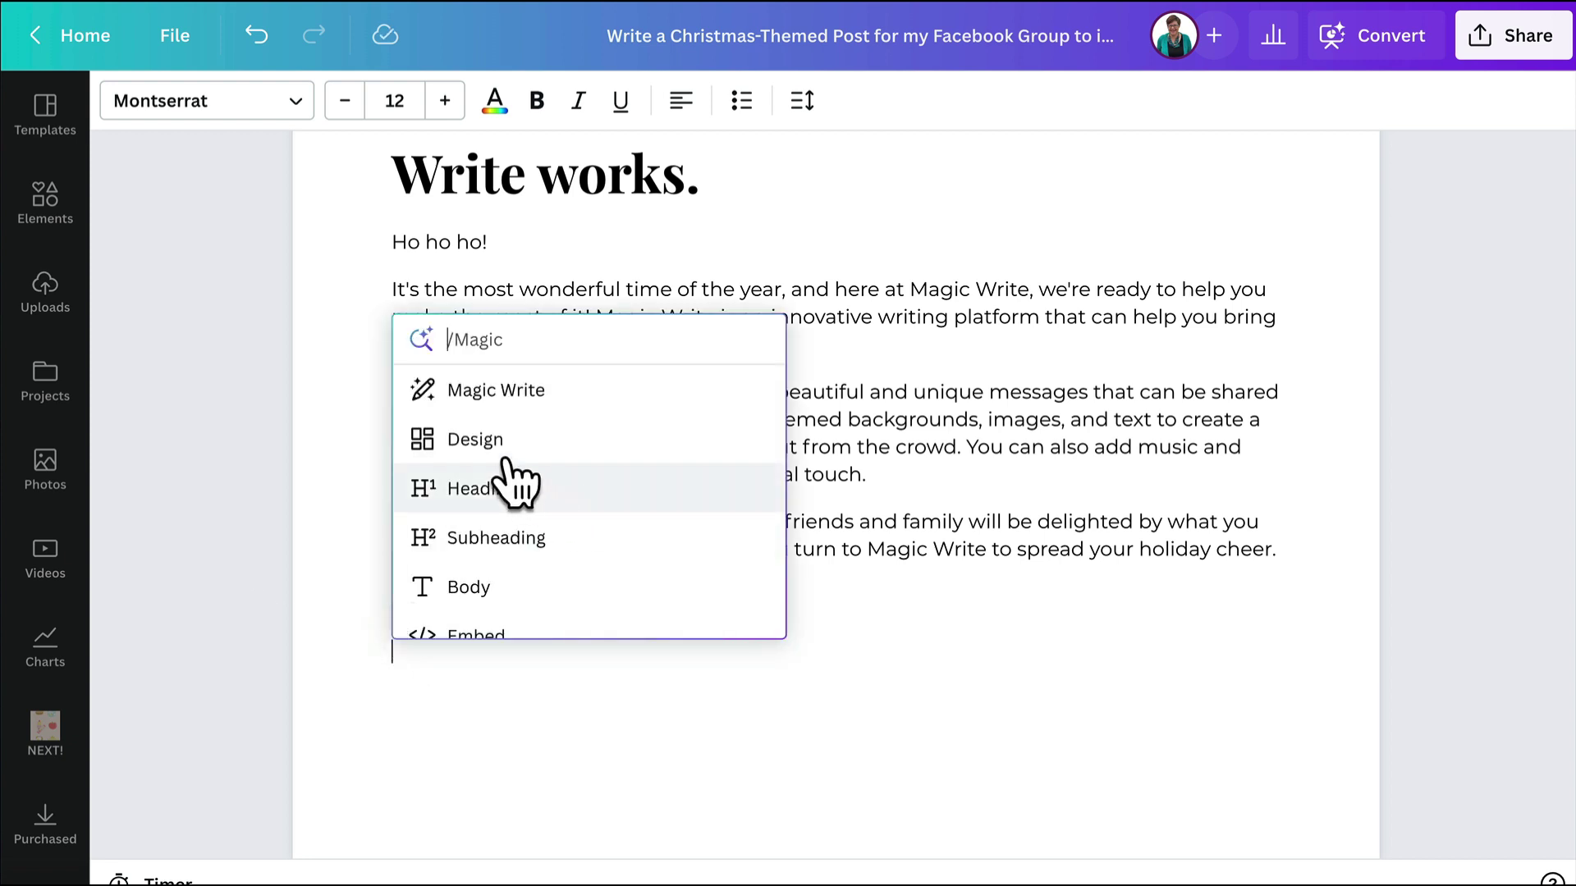
left_click(490, 392)
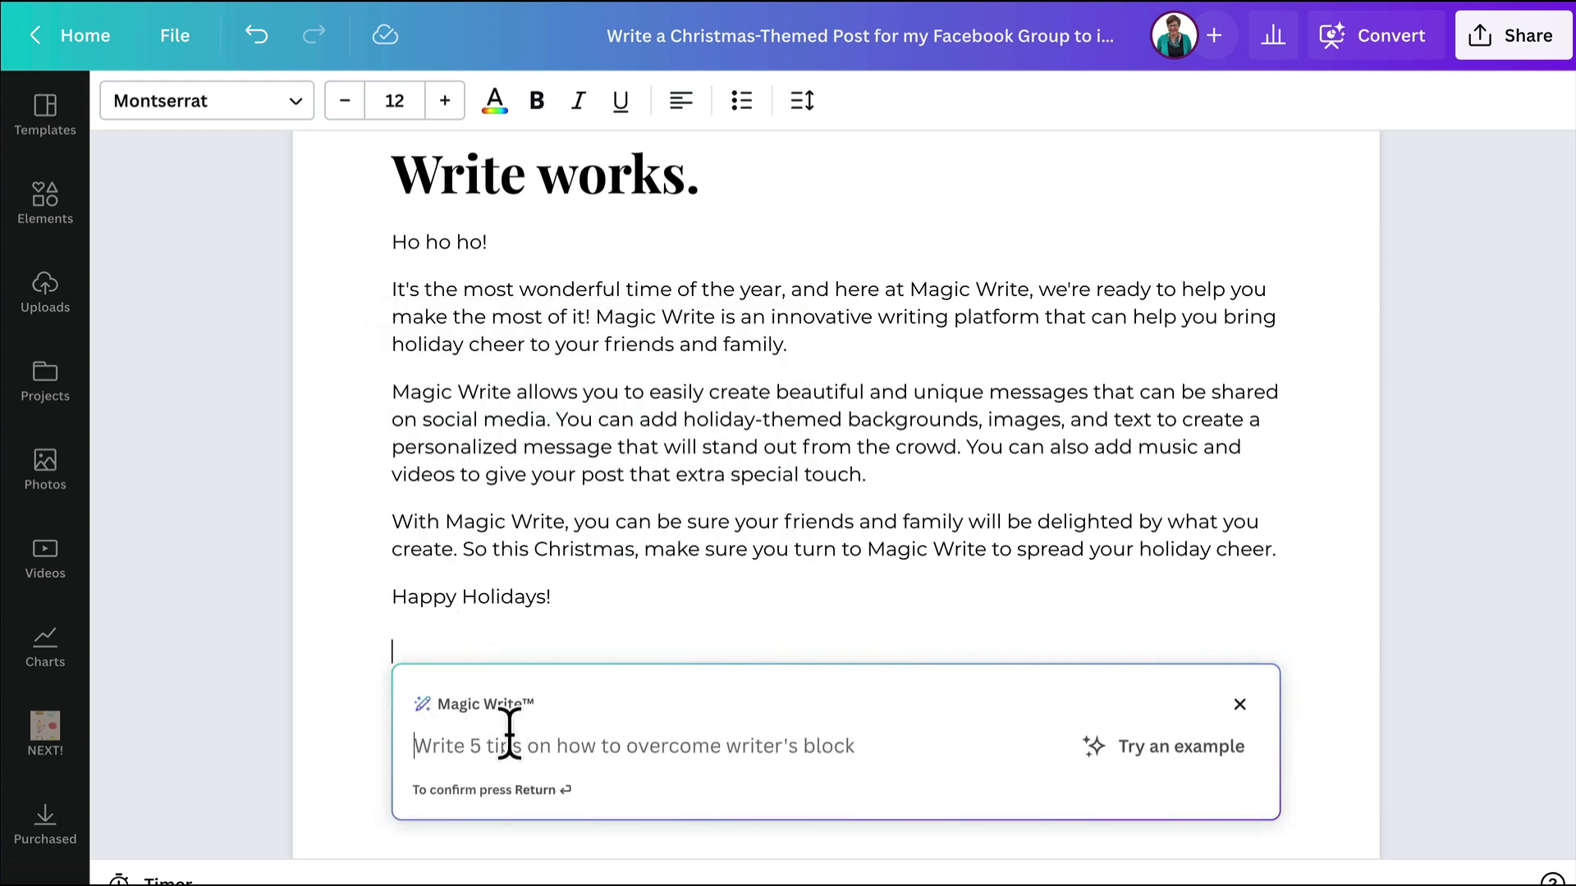
type("Please write a fun Christmas Rap that mentions Rudolph the Red Nosed Reindeer")
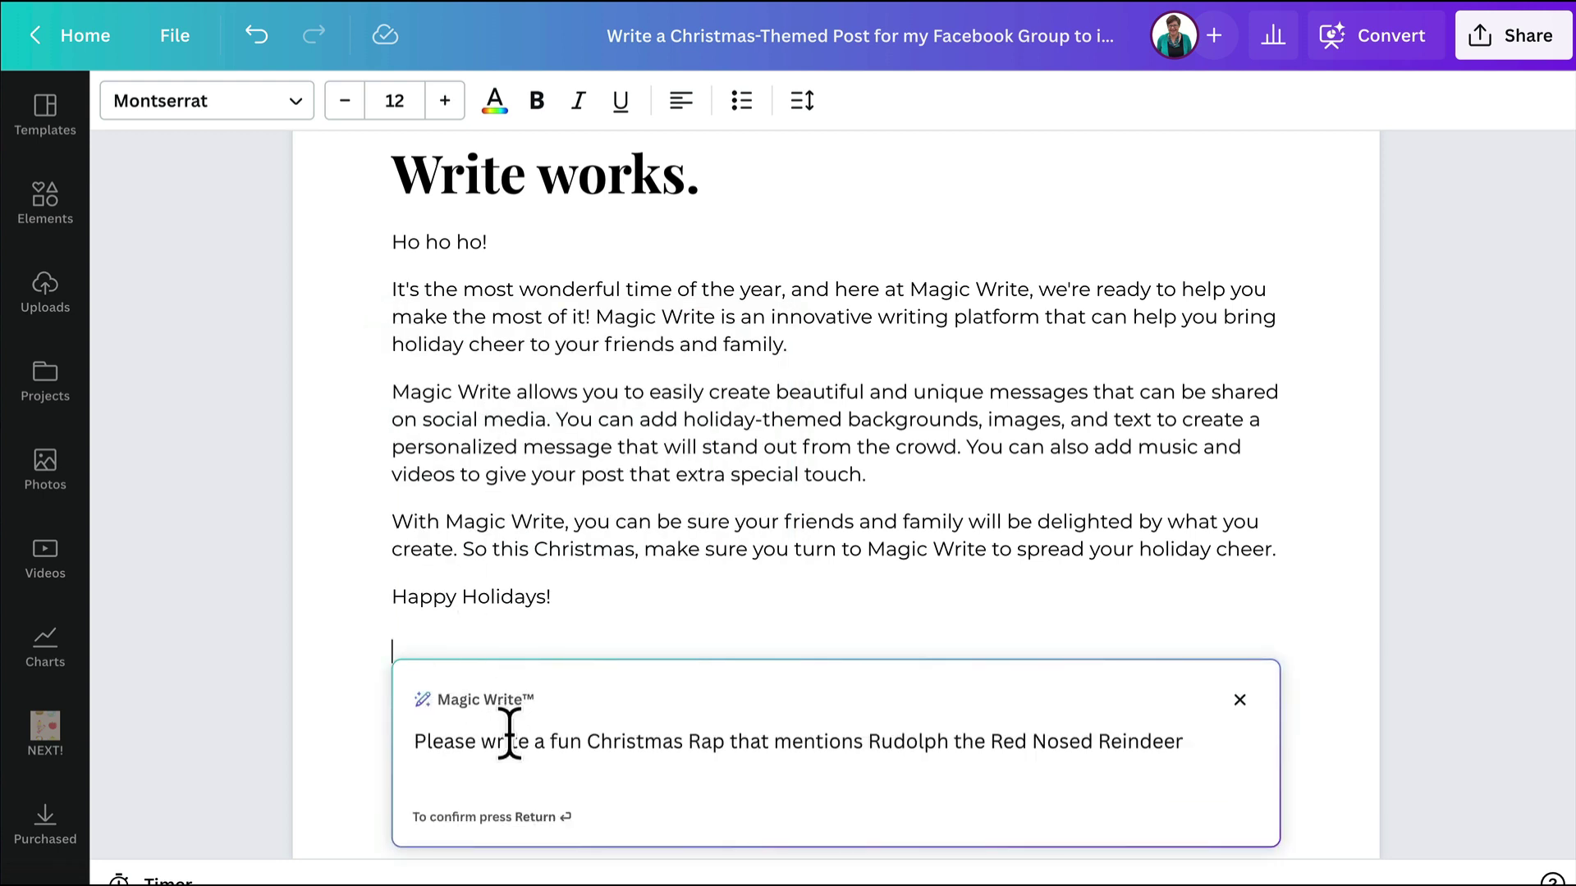
left_click(1181, 738)
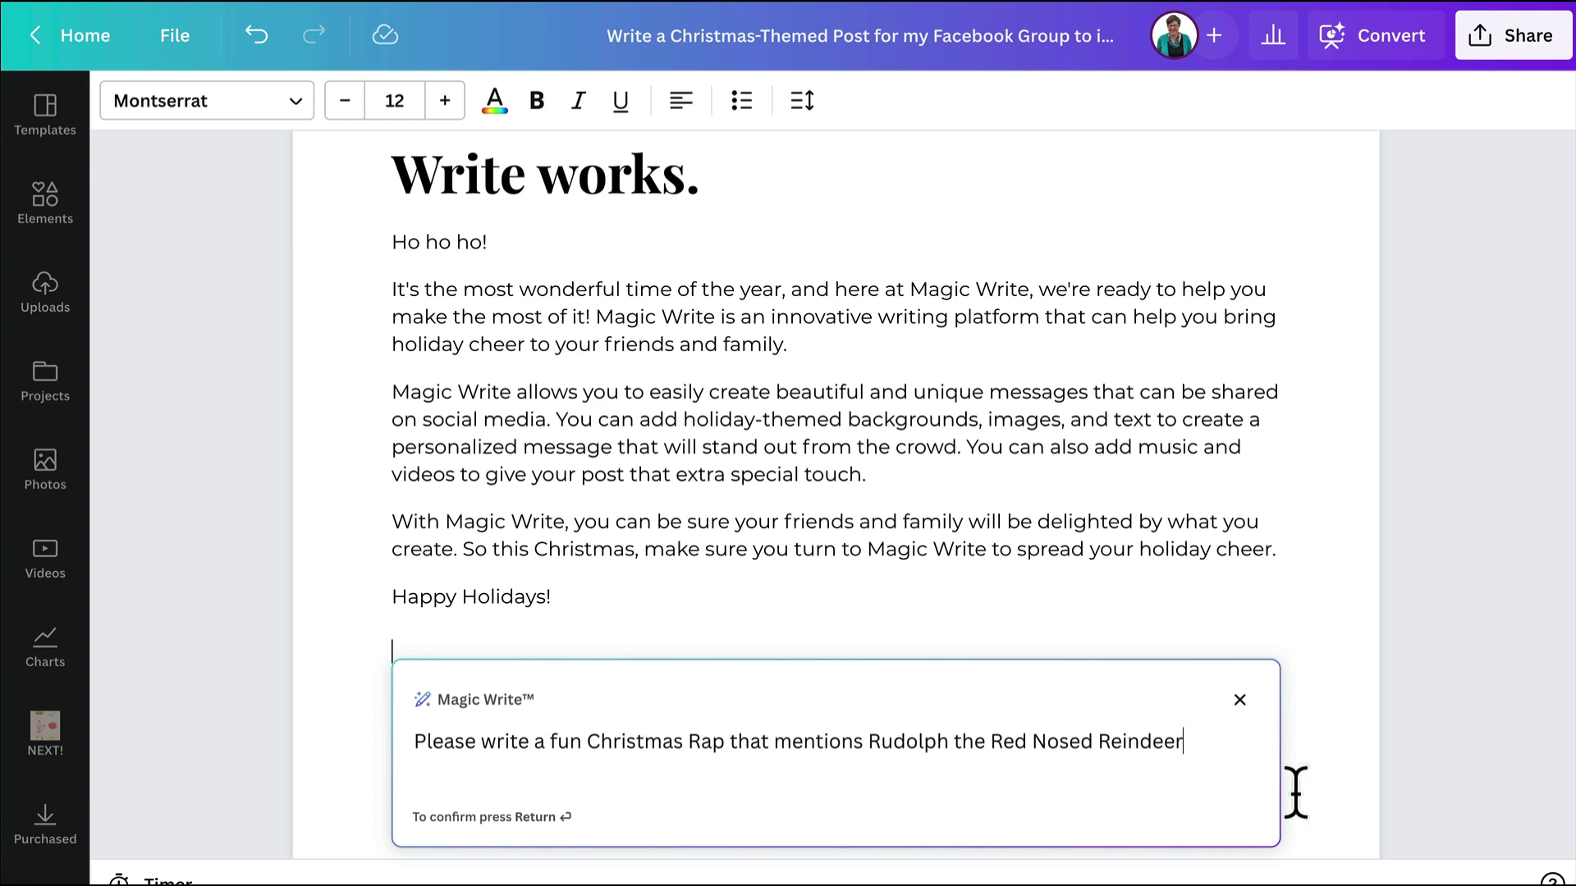
type(".")
key("Return")
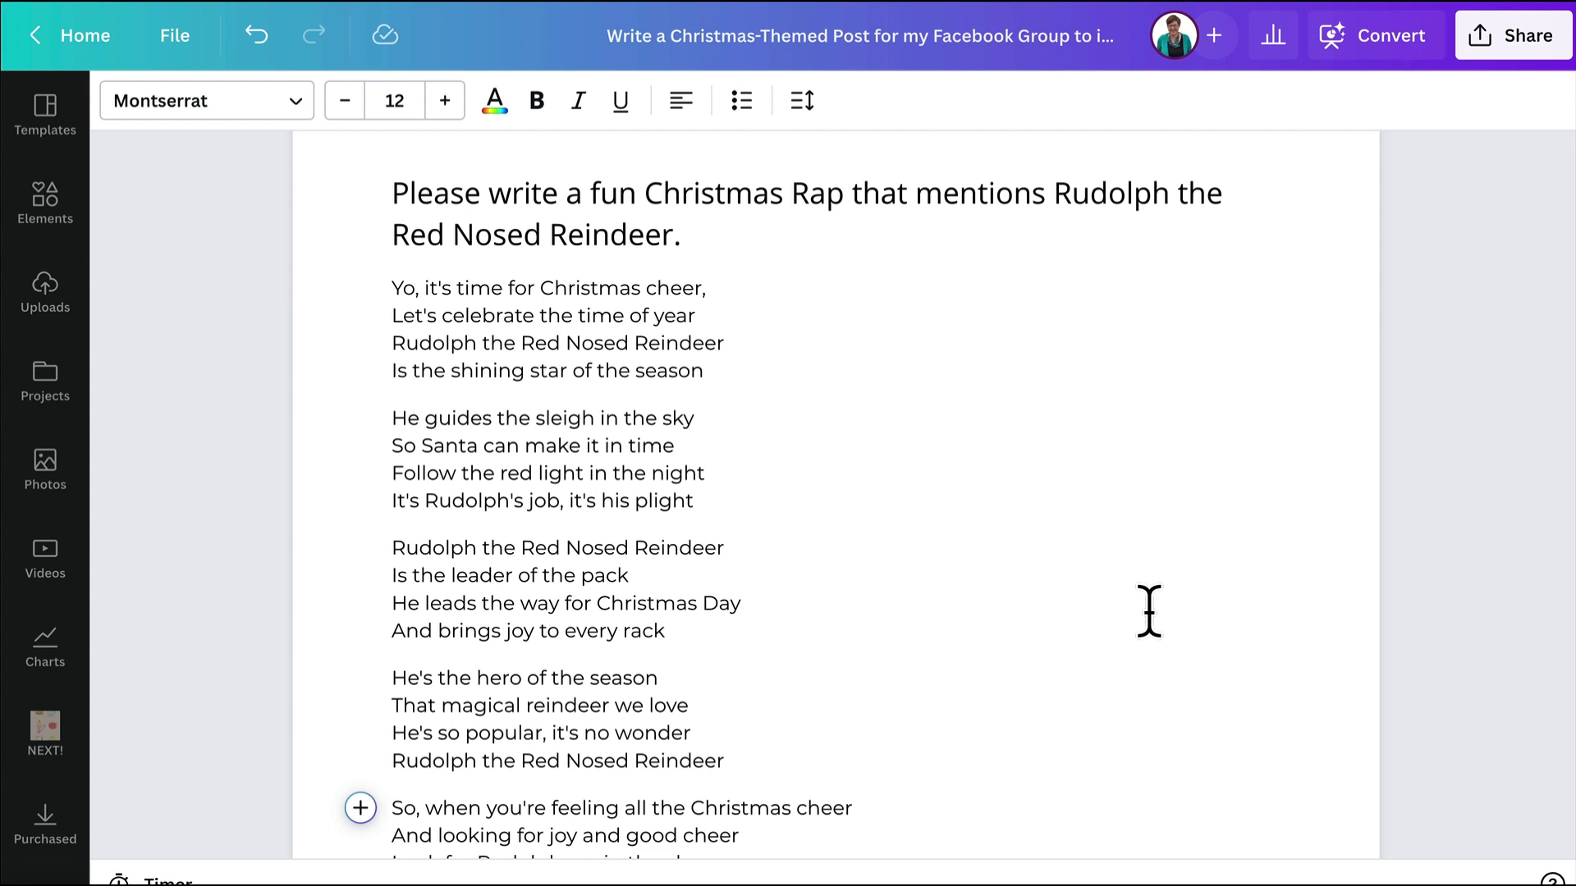
- Below the rap, have Magic Write generate a story about Rudolph the Red Nosed Reindeer in the style of a Shakespearian Sonnet with lots of fun, medieval language
scroll(1010, 689, "down", 2)
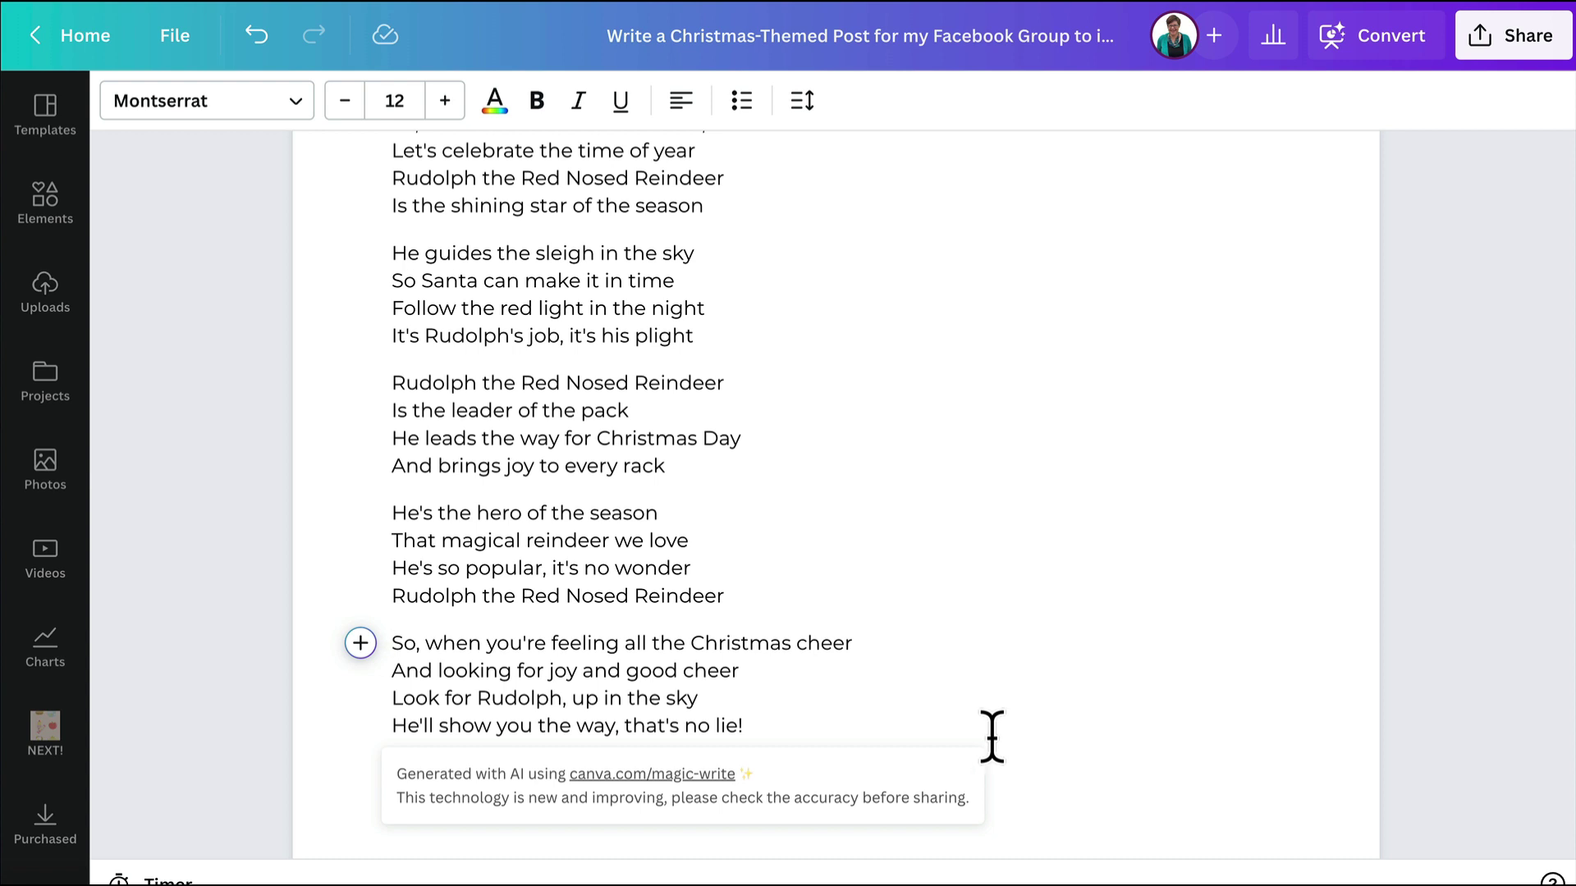
left_click(827, 725)
key("Return")
key("Return")
key("BackSpace")
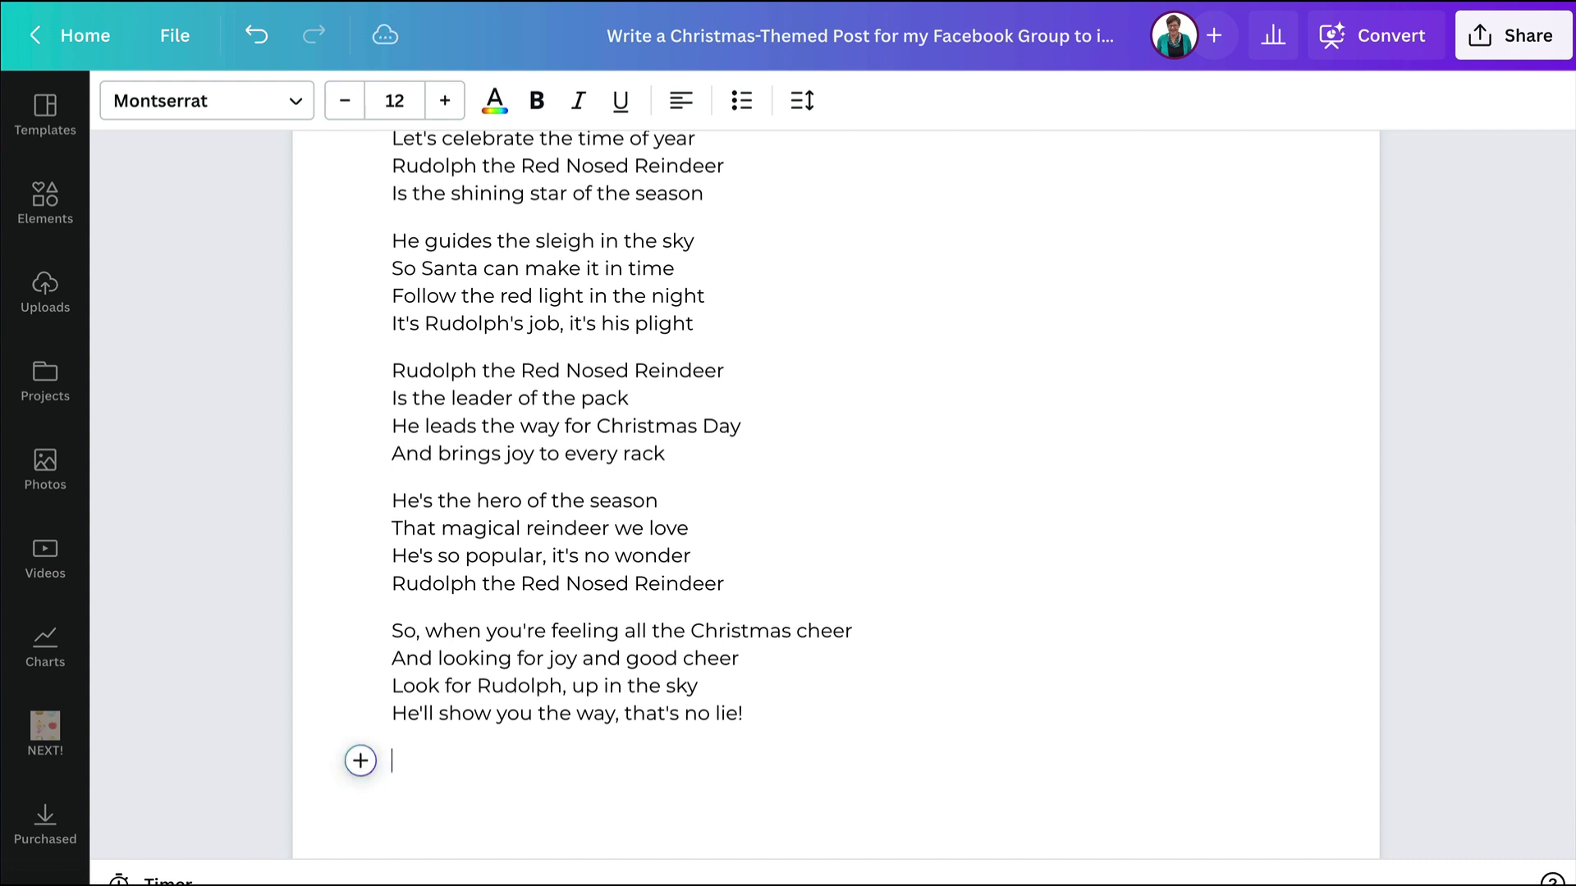
left_click(371, 760)
left_click(590, 499)
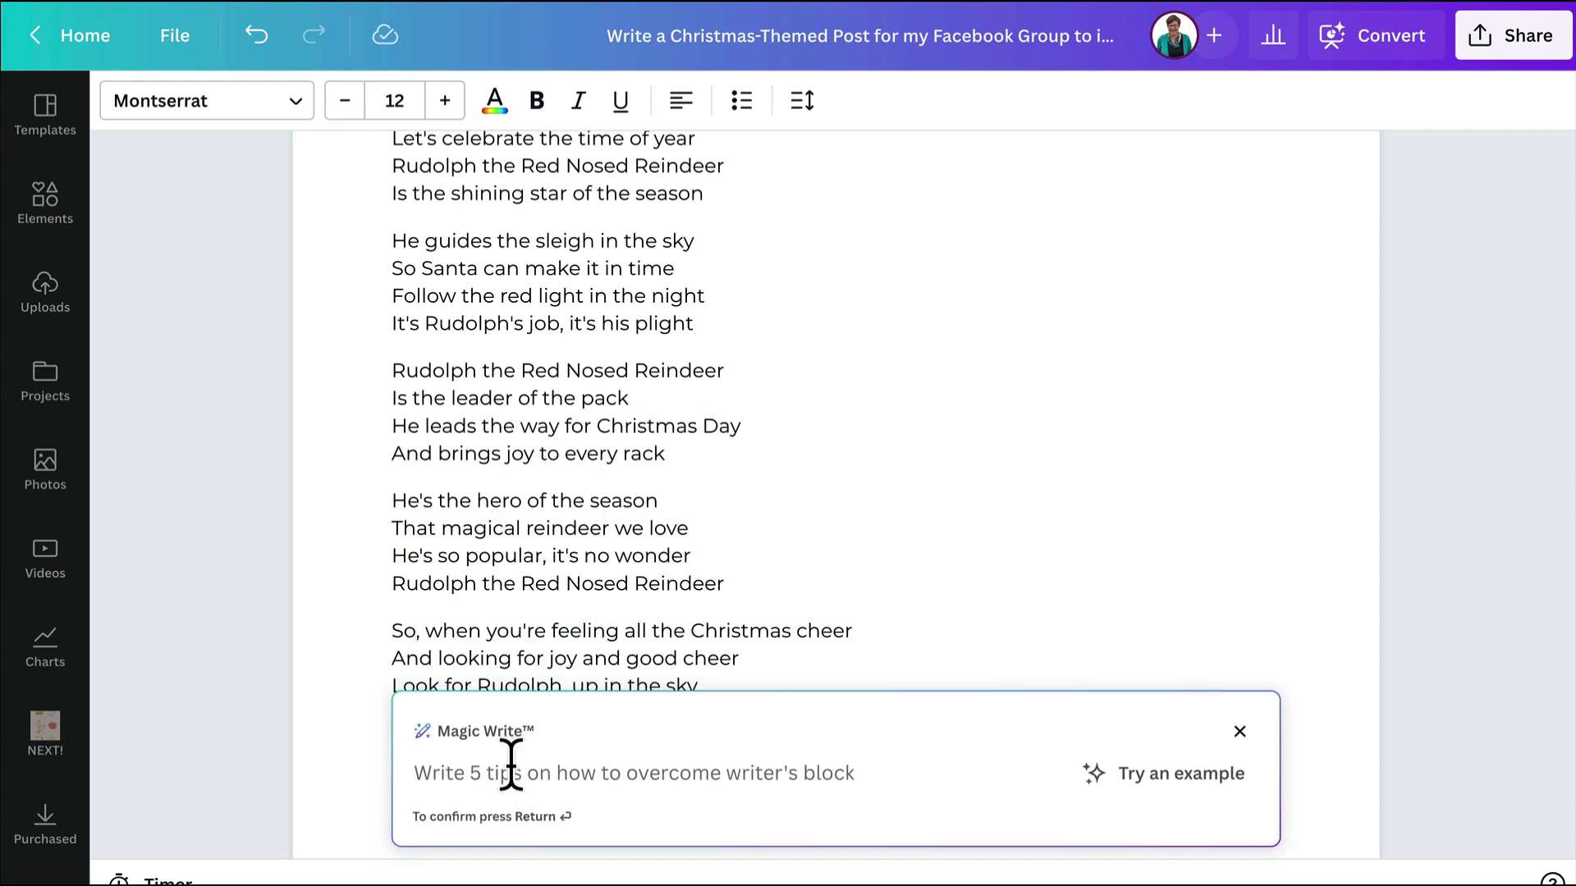
type("Please write a story about Rudolph the Red Nosed Reindeer in the style of a Shakespearian Sonnet. Use lots of fun, medieval language.")
key("Return")
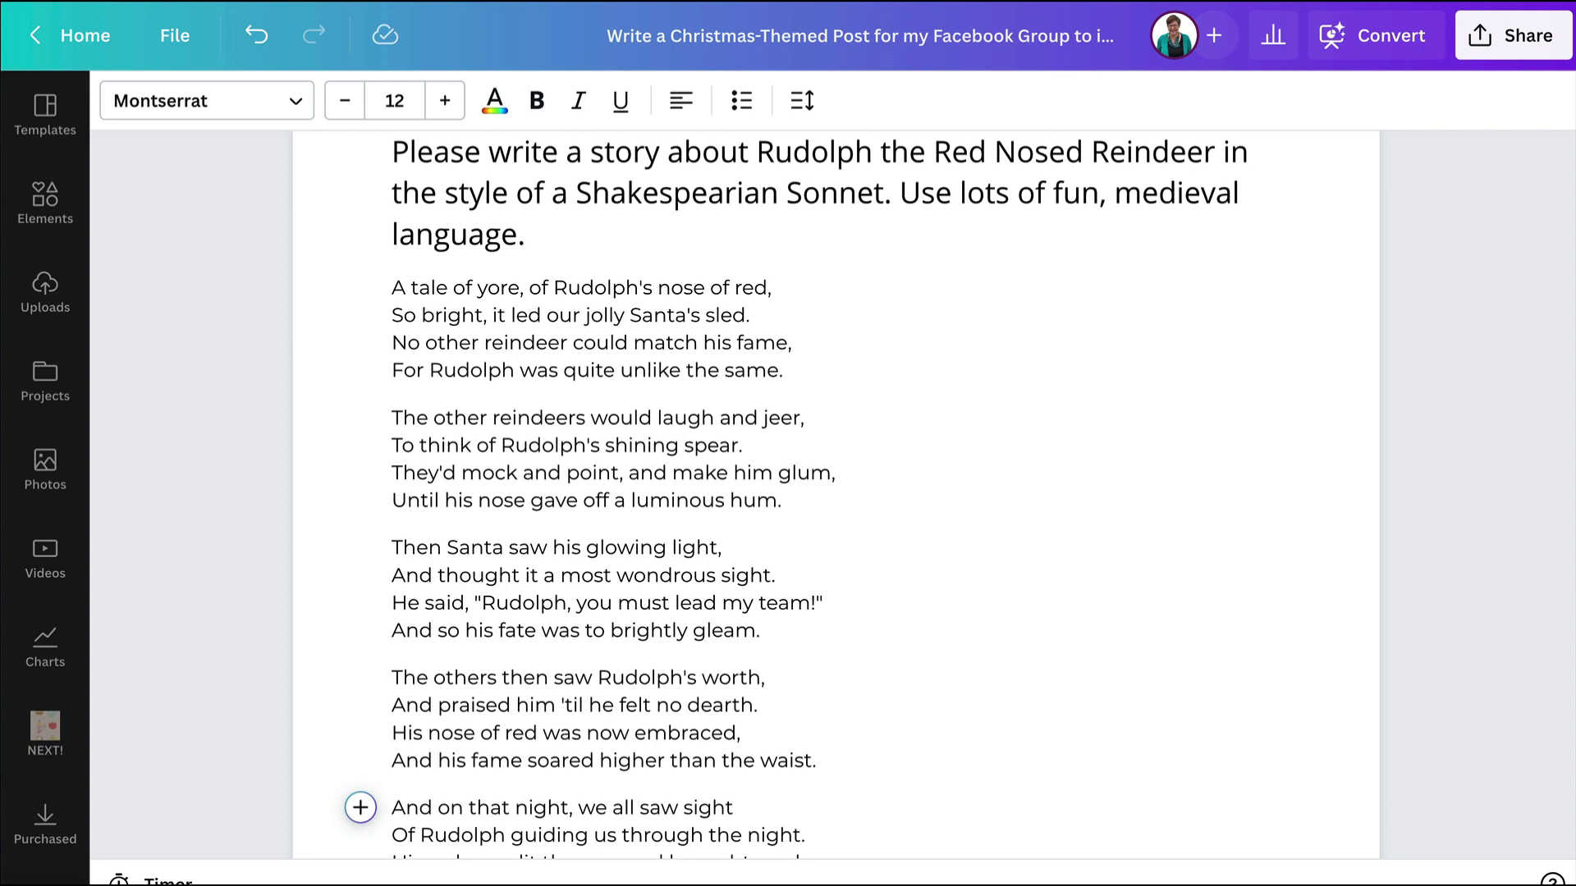
- Below the sonnet, have Magic Write plot a new Rom Com Christmas movie, suggesting two leading actors of any gender and adding a BIG unexpected twist
scroll(915, 721, "down", 1)
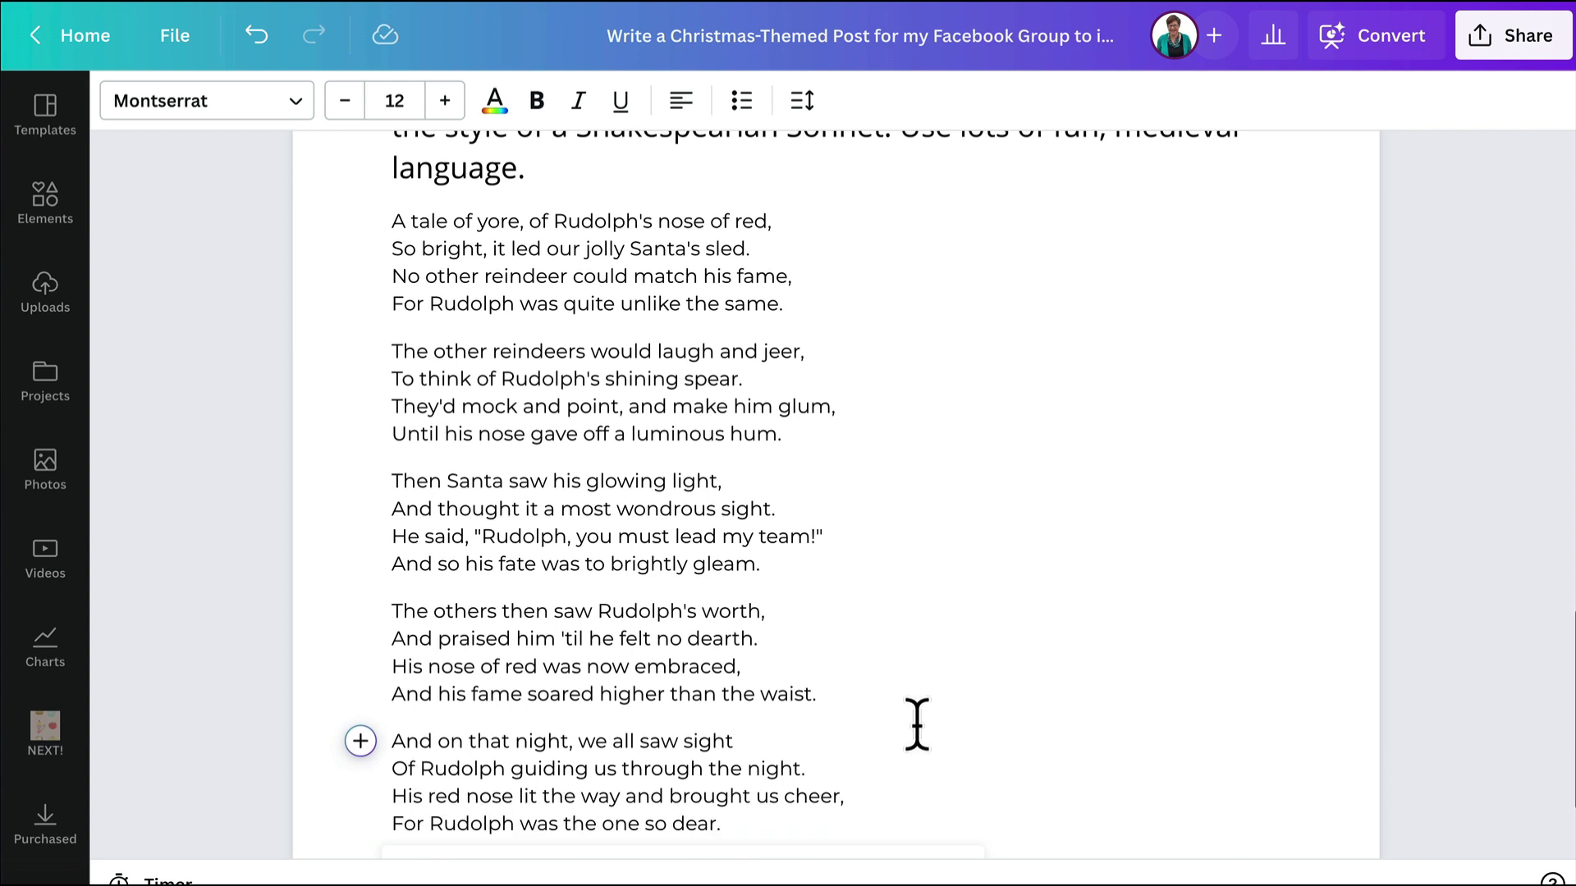
scroll(916, 724, "up", 2)
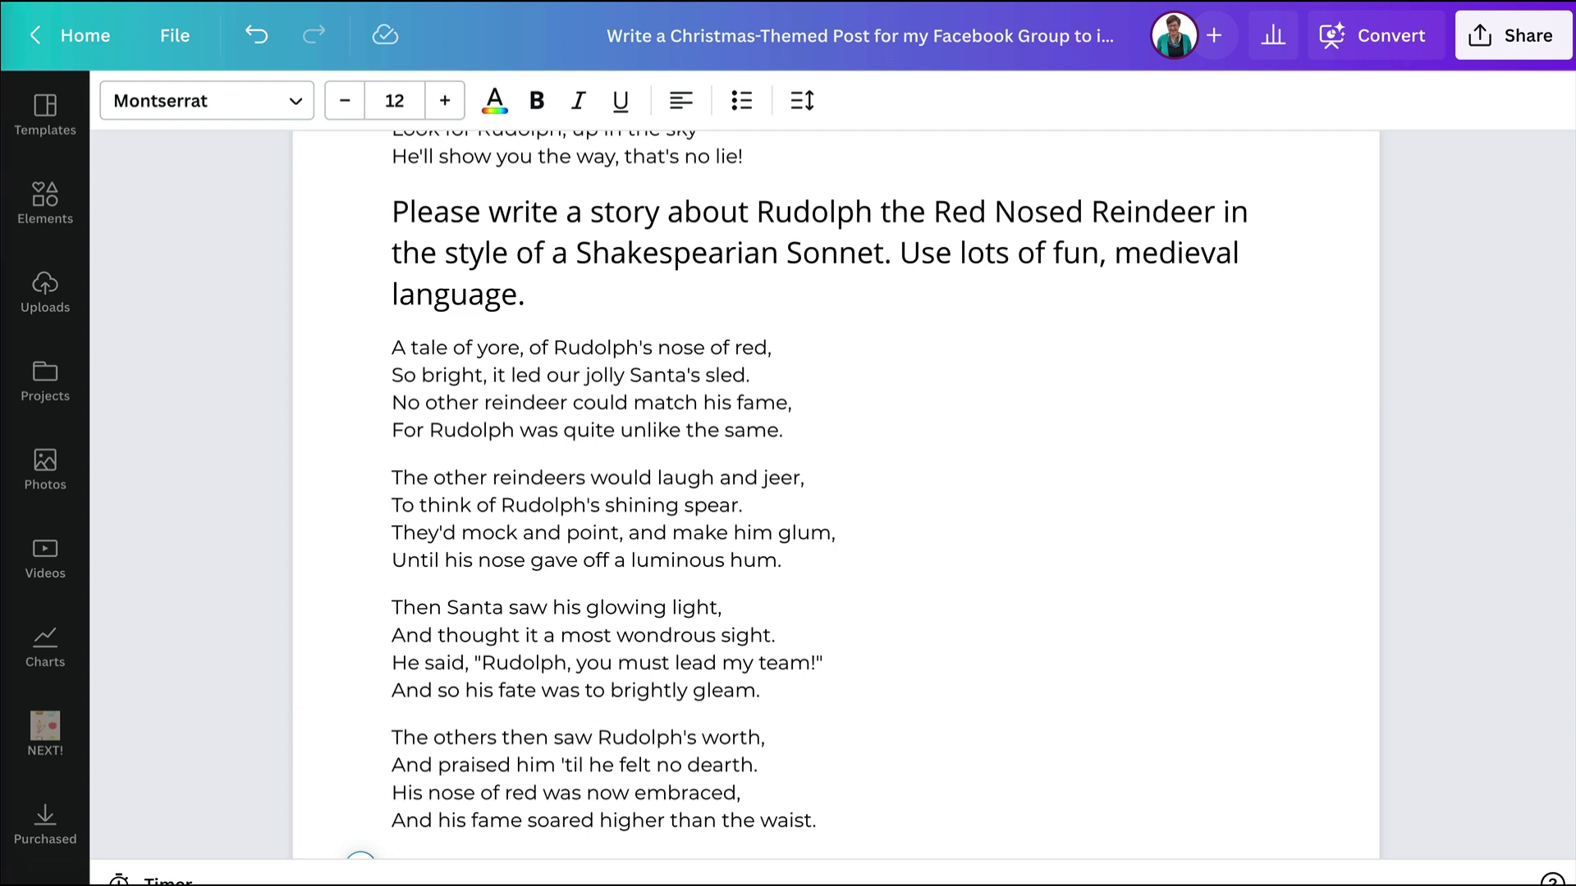
left_click(833, 821)
scroll(953, 812, "down", 3)
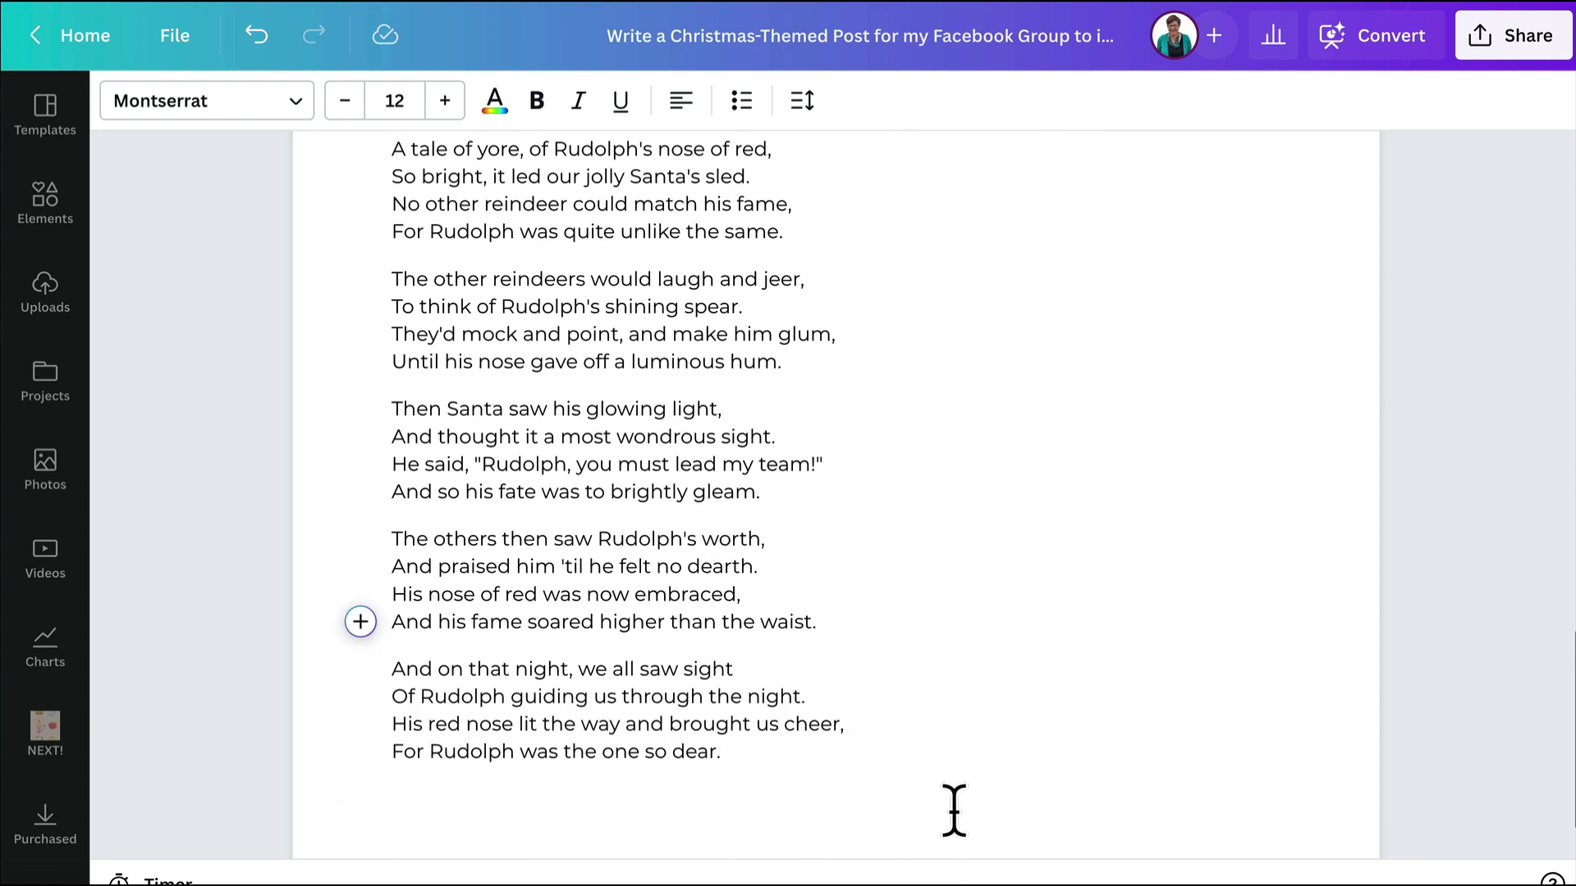
left_click(759, 655)
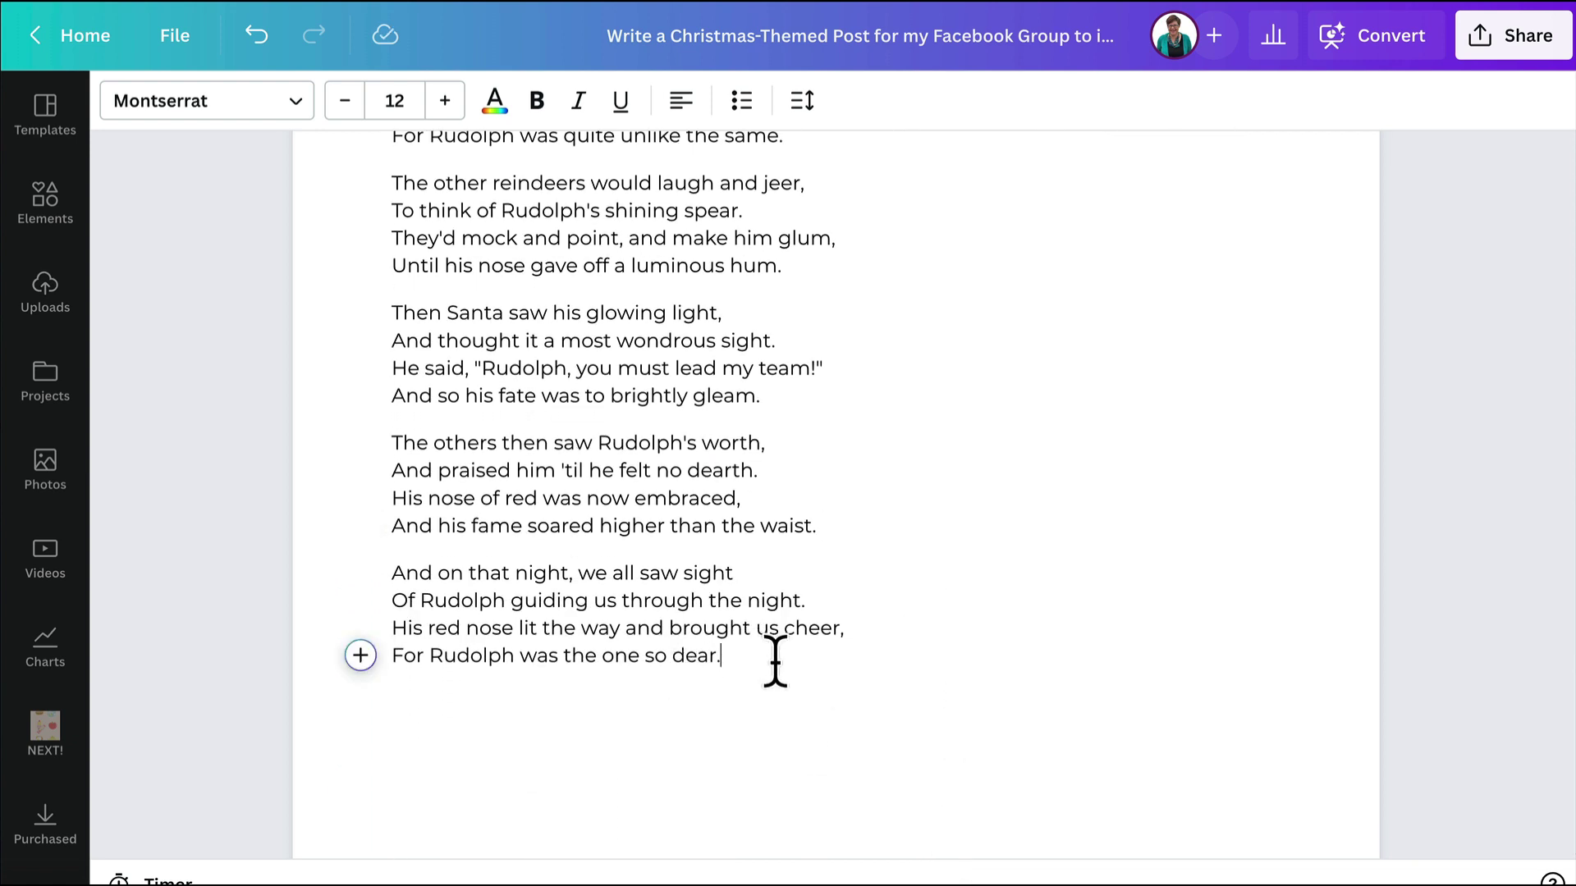
key("Return")
key("Return")
key("BackSpace")
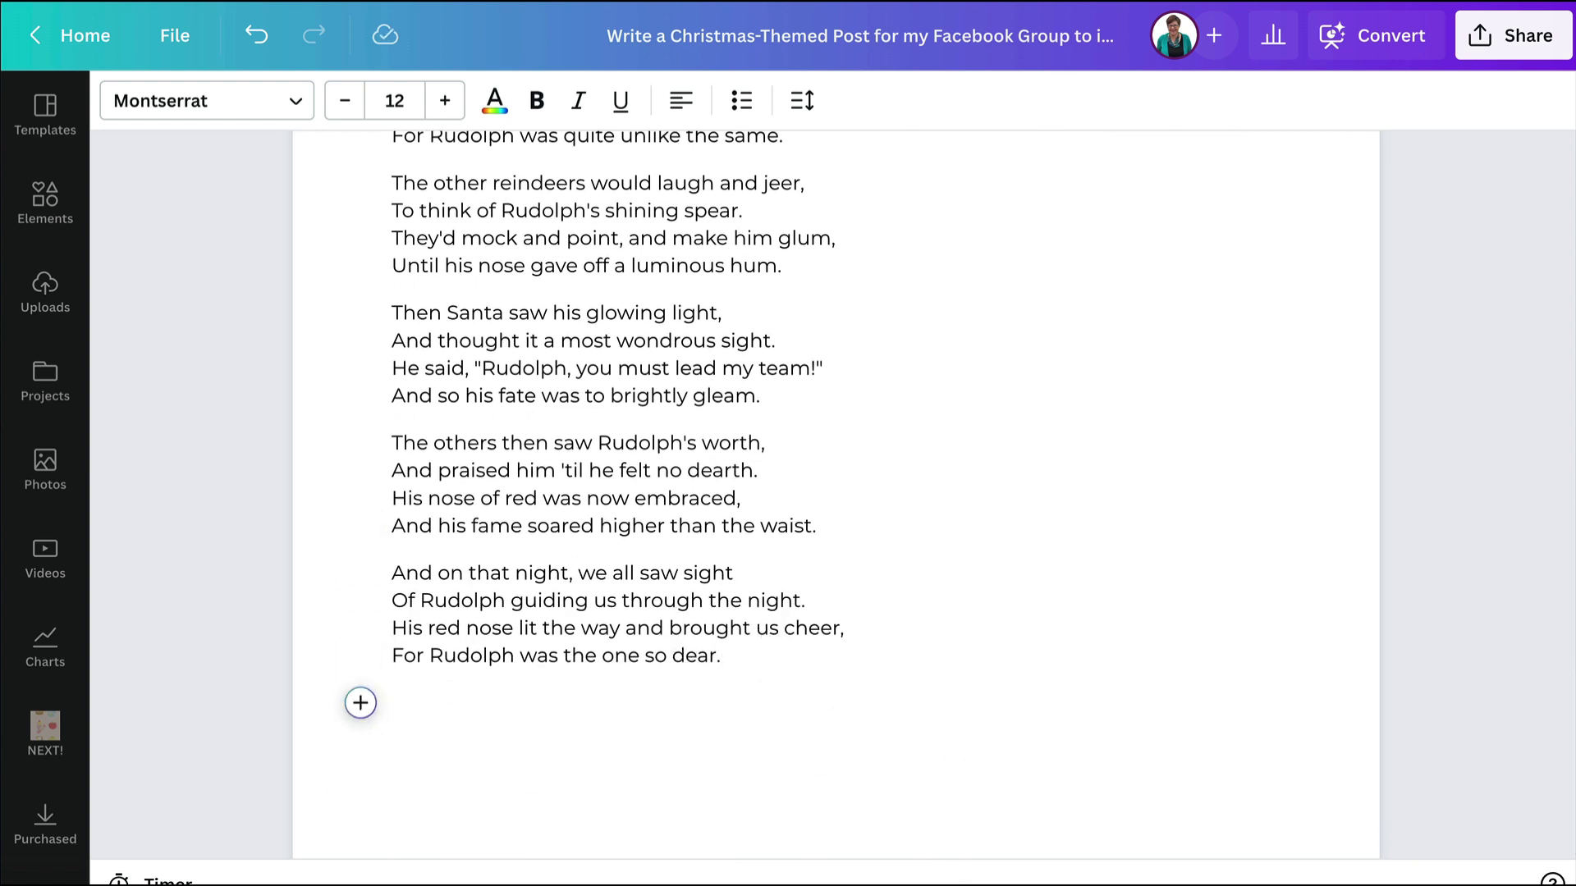
left_click(361, 703)
left_click(516, 440)
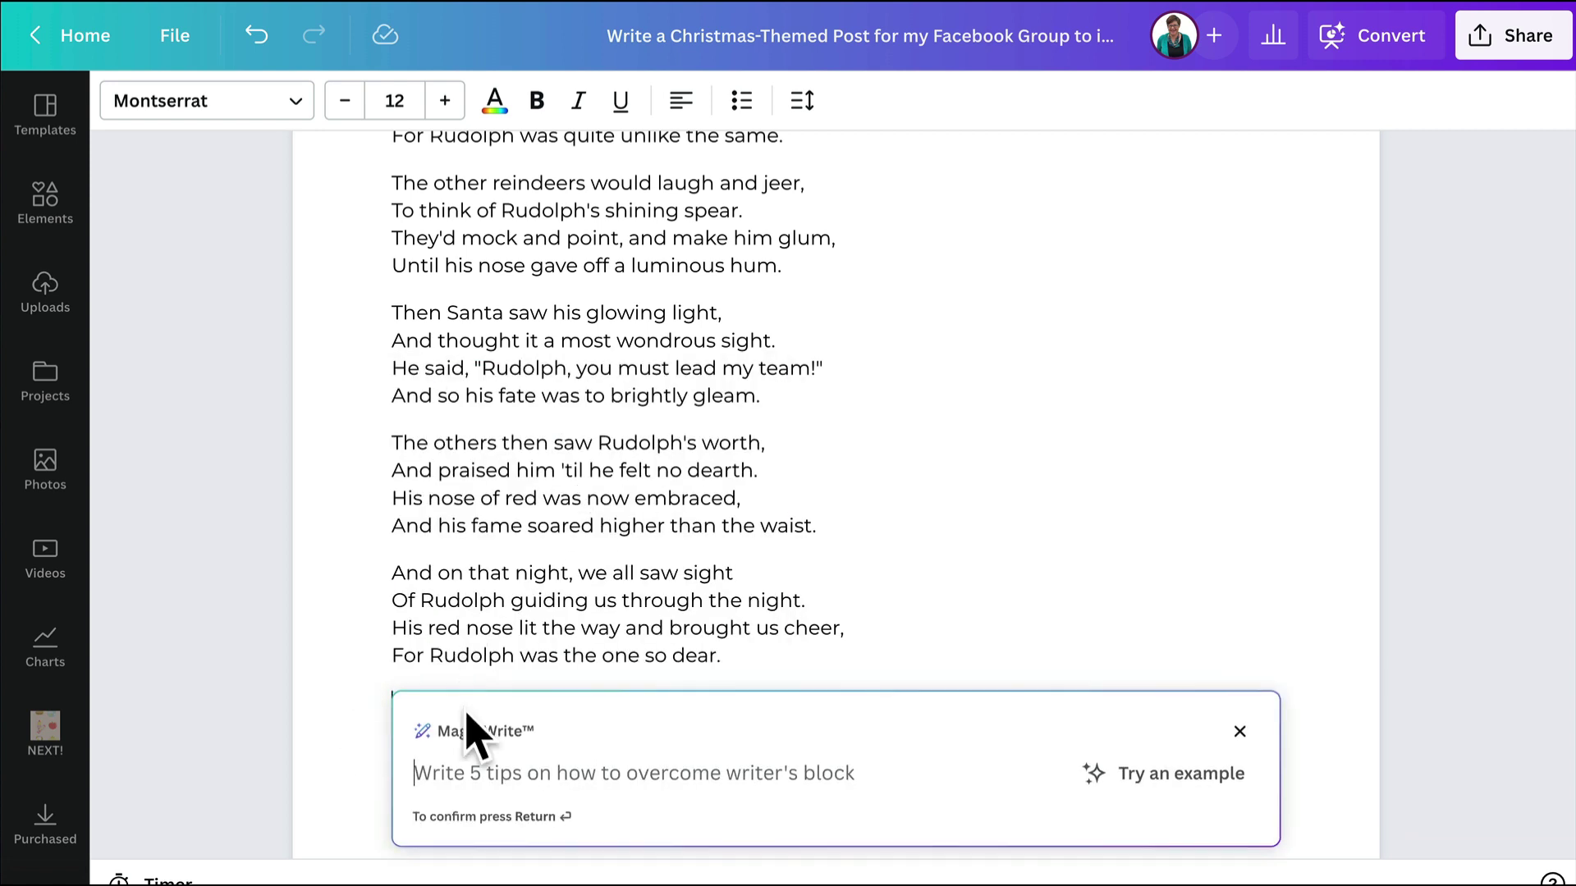
type("Please write the basics of a plot for a new Rom Com Christmas movie and suggest two leading actors (of any gender) to play the lead roles. Add a BIG twist that we wouldn't expect.")
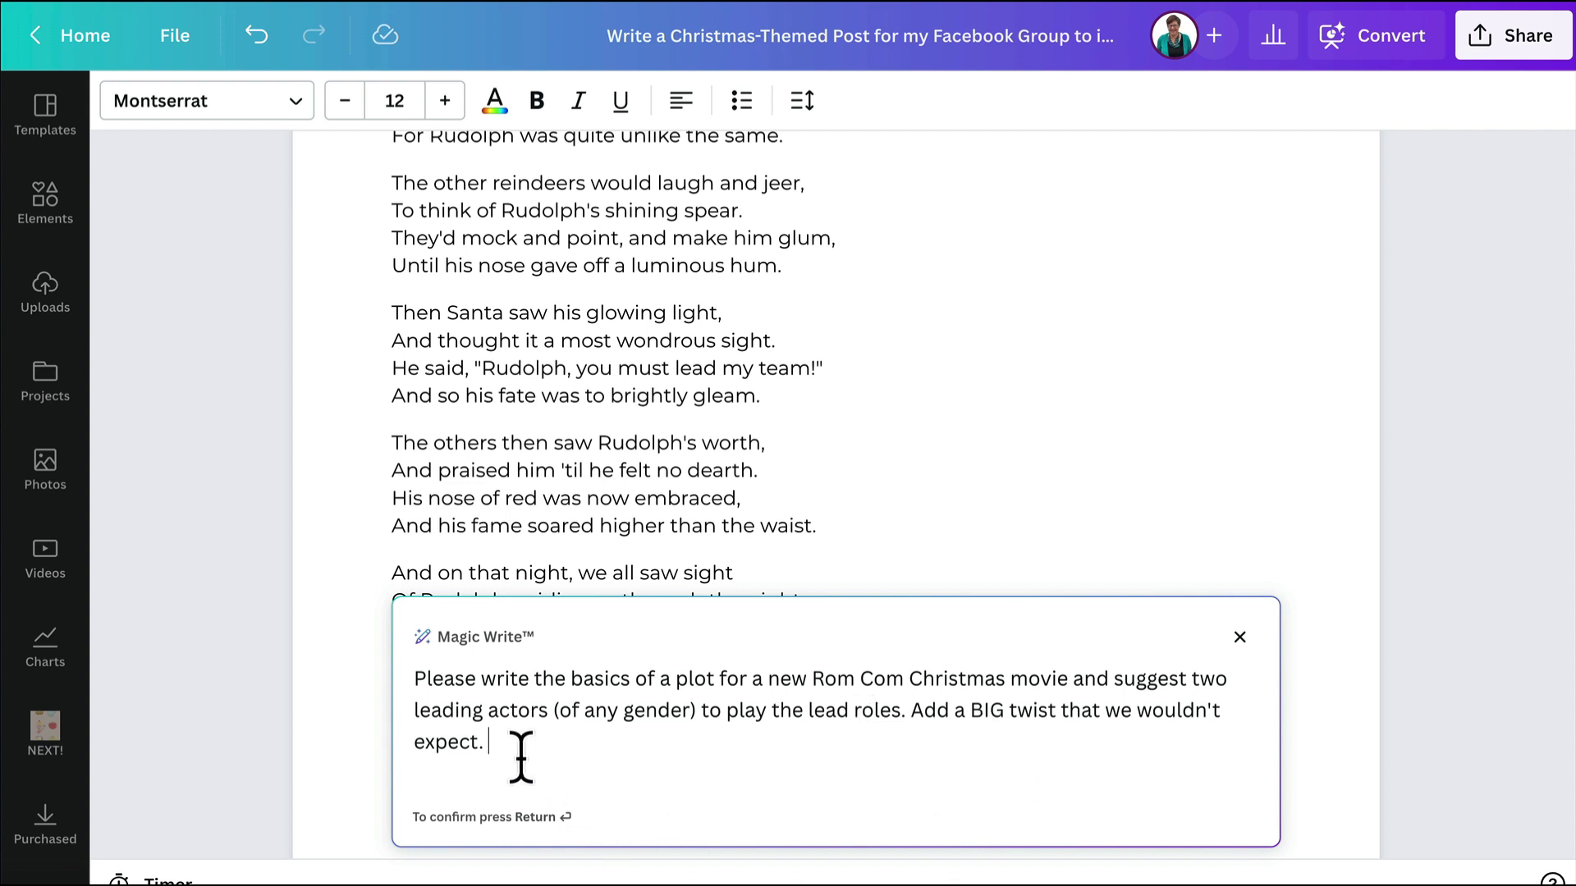
key("Return")
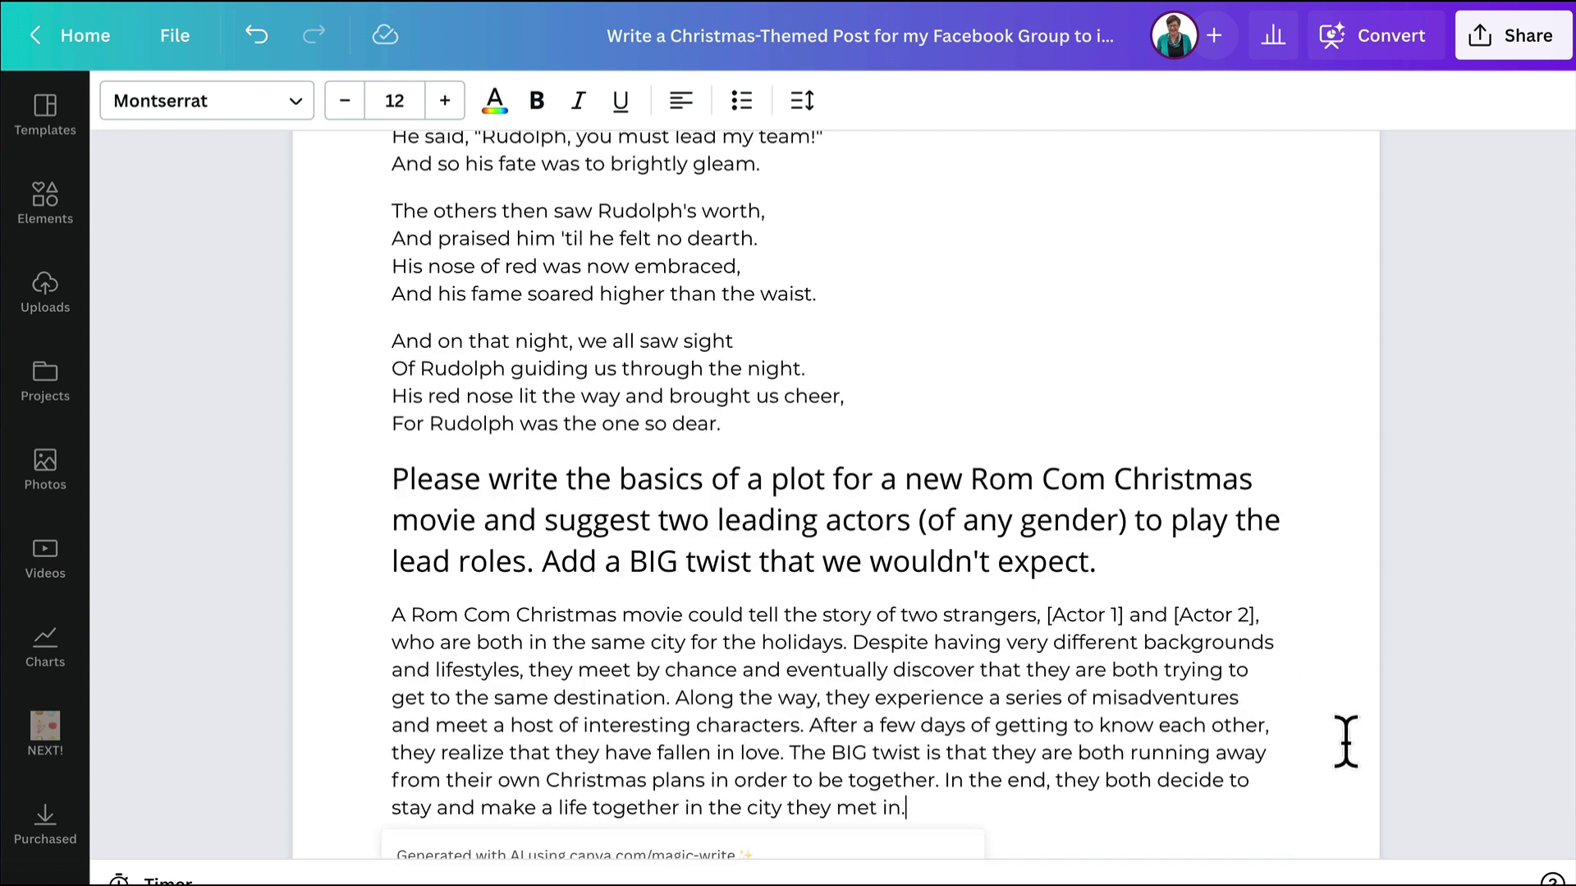
scroll(1347, 741, "down", 2)
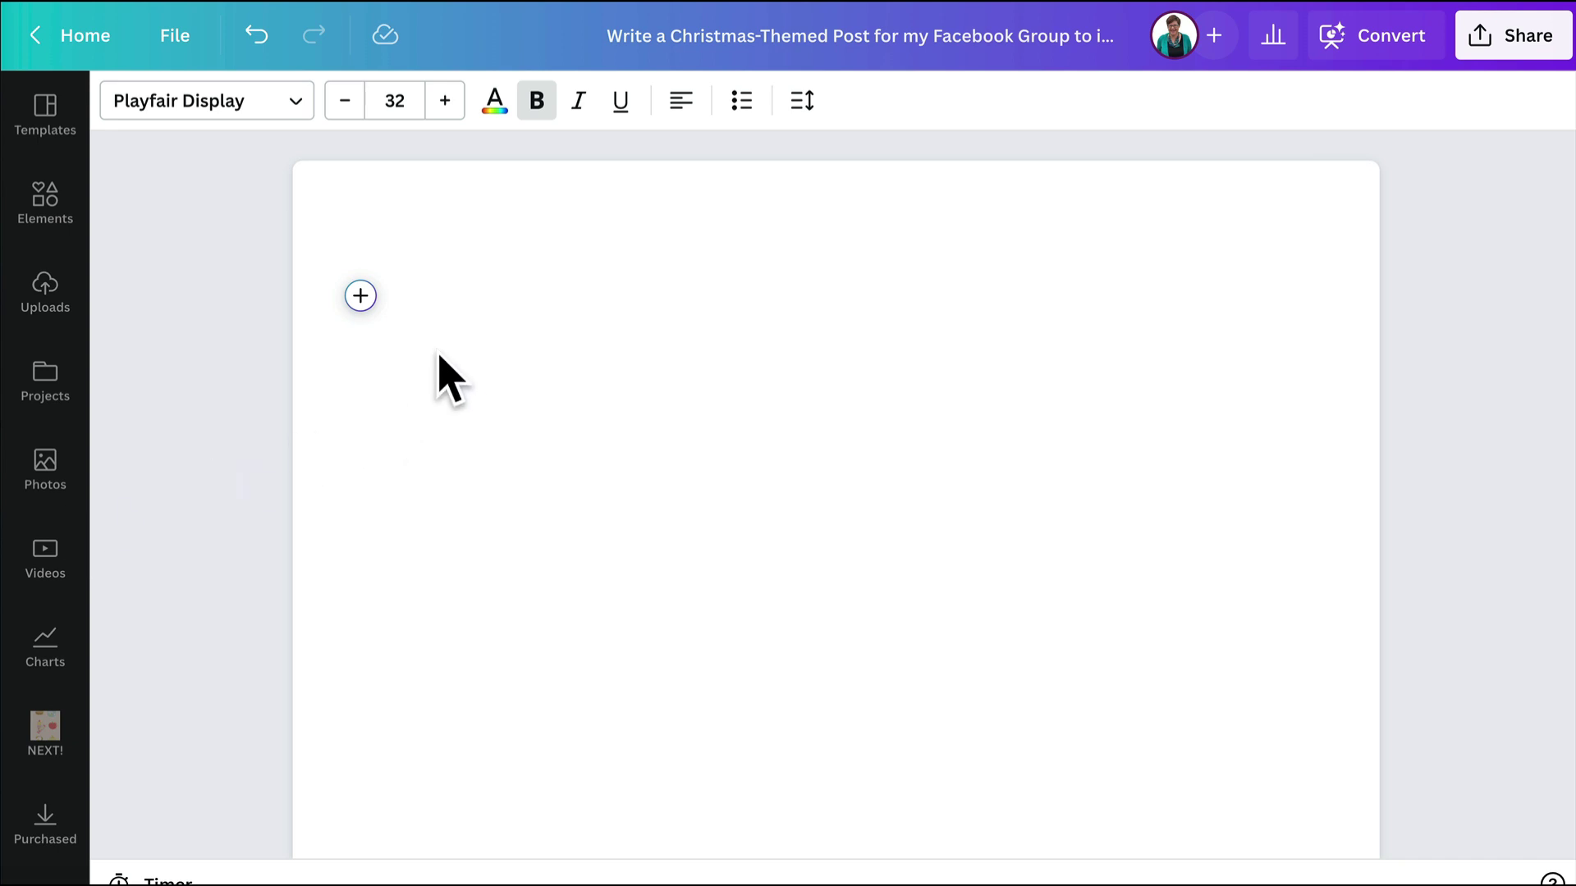
- In the blank document, generate Magic Write text for "5 Twitter posts about your upcoming launch of a new candle product featuring embedded crystals."
left_click(361, 295)
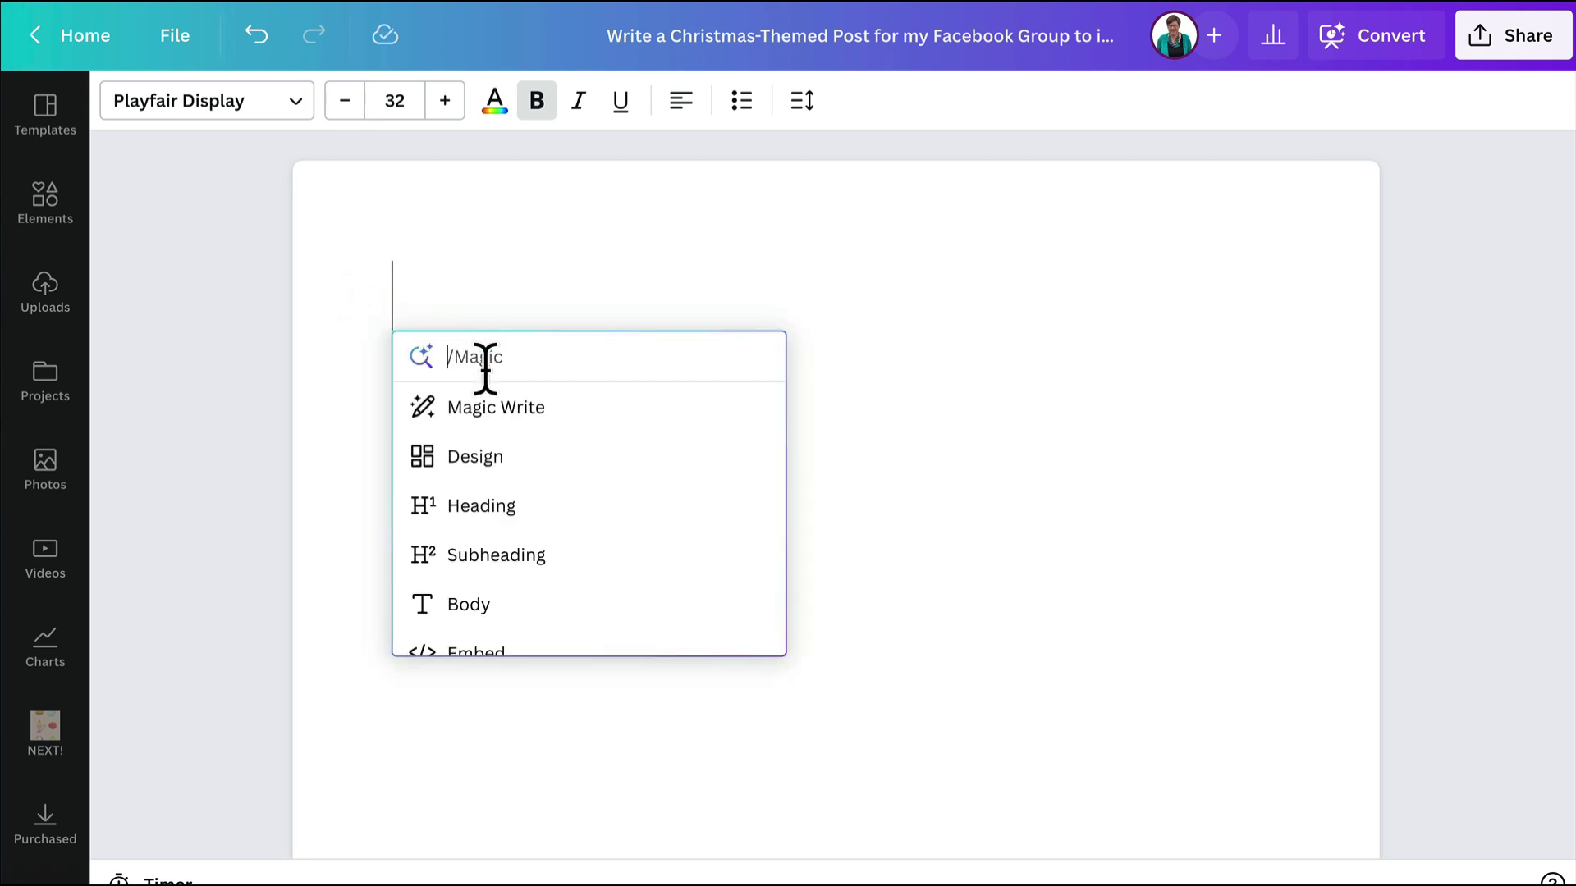
left_click(485, 406)
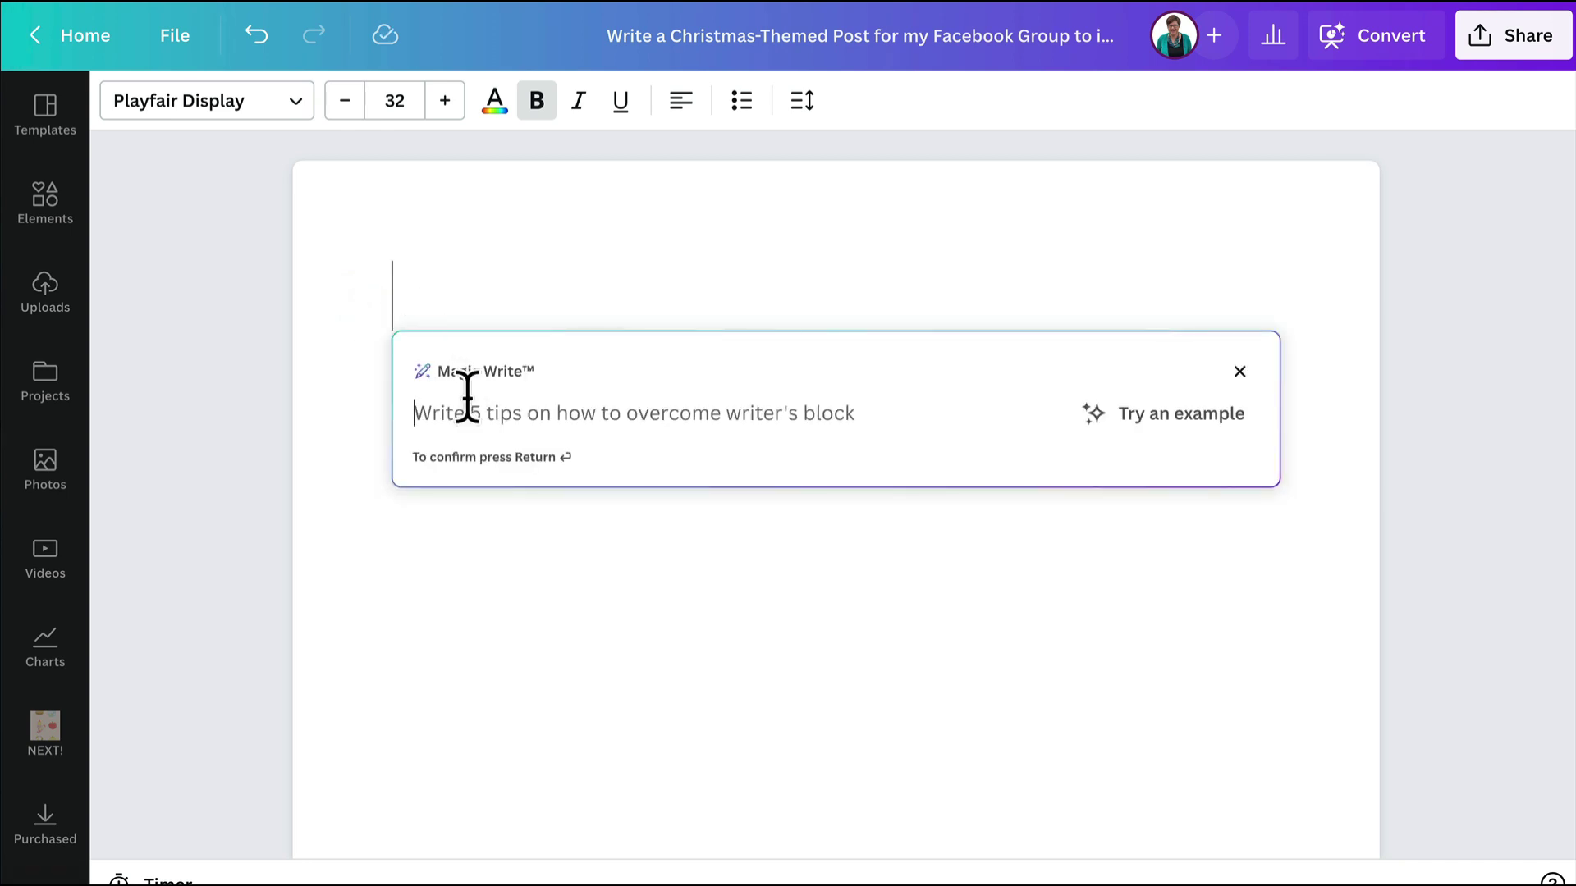
type("5 Twitter posts about your upcoming launch of a new candle product featuring embedded crystals.")
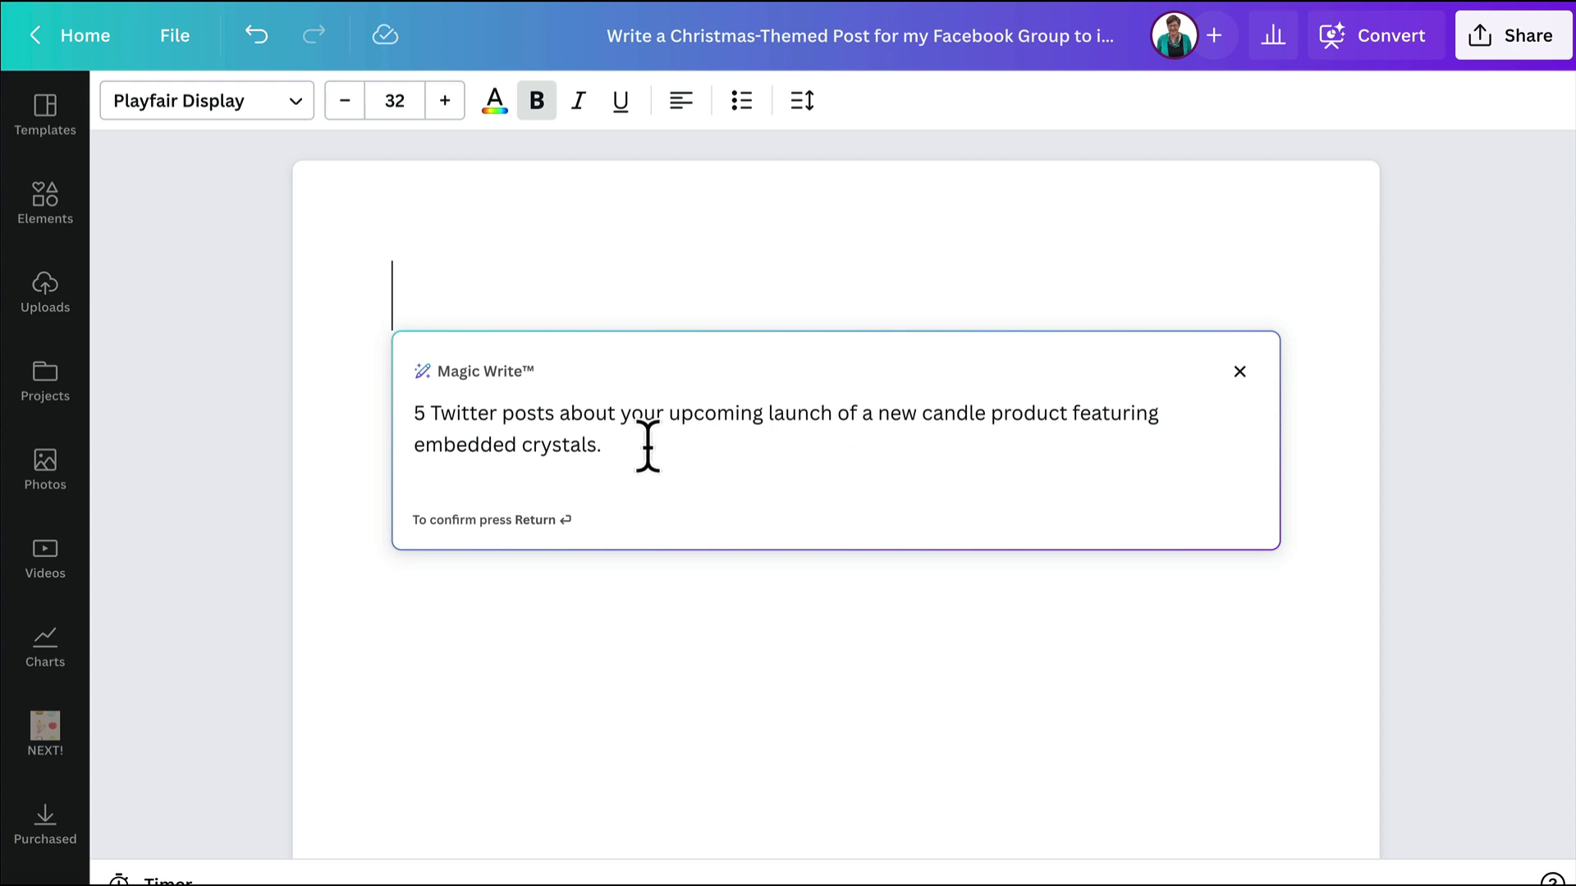
key("Return")
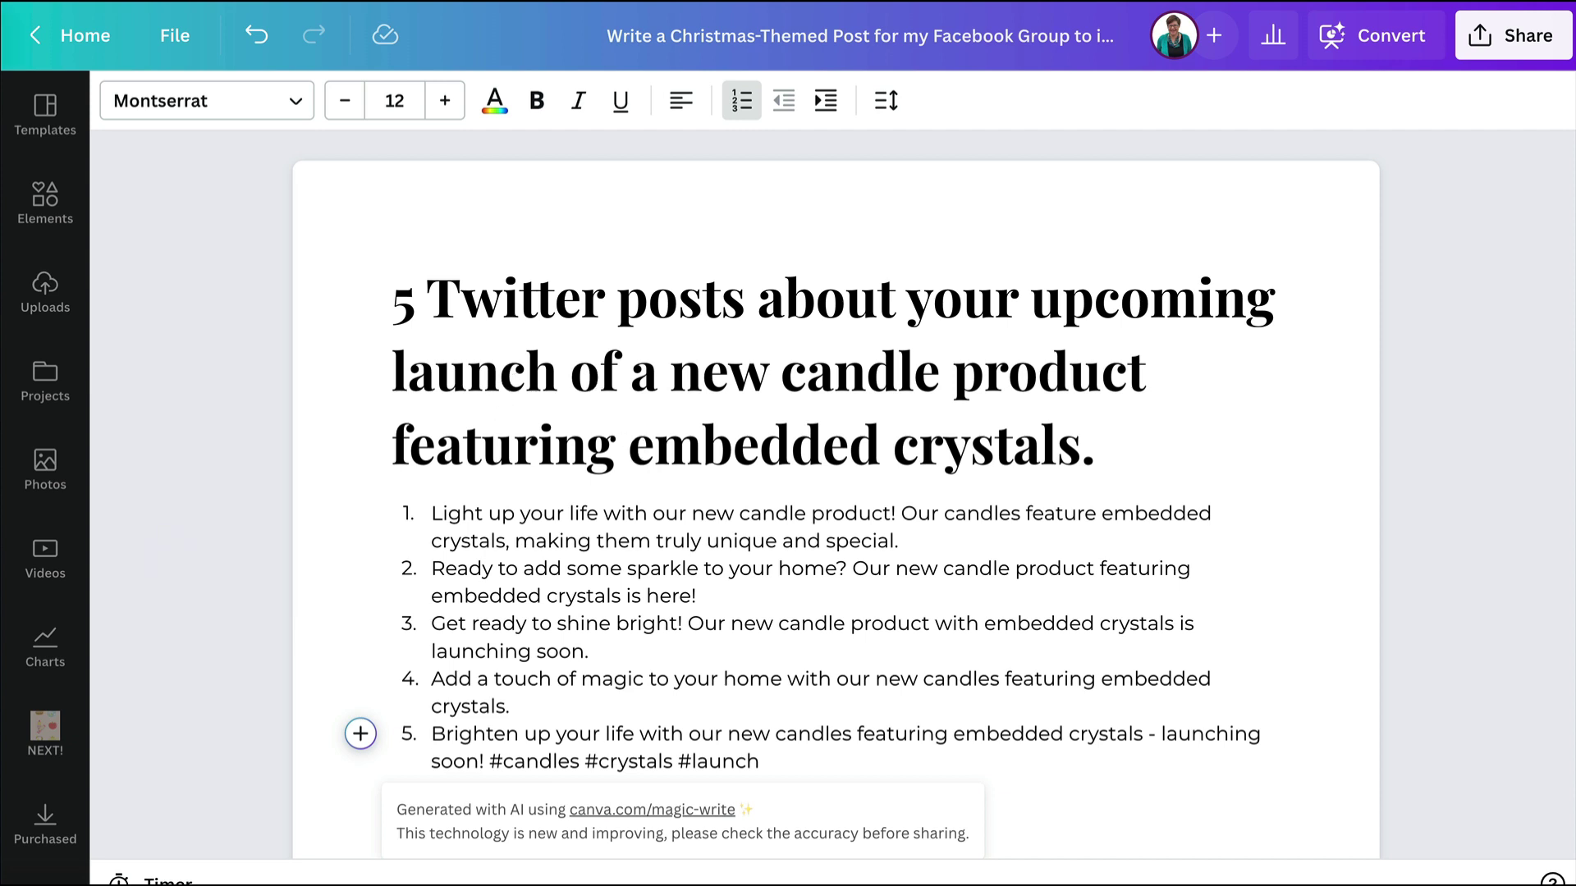
- Below the Twitter posts, generate Magic Write text from the prompt "5 ideas for marketing your new running shoes."
scroll(849, 714, "down", 1)
left_click(760, 699)
key("Return")
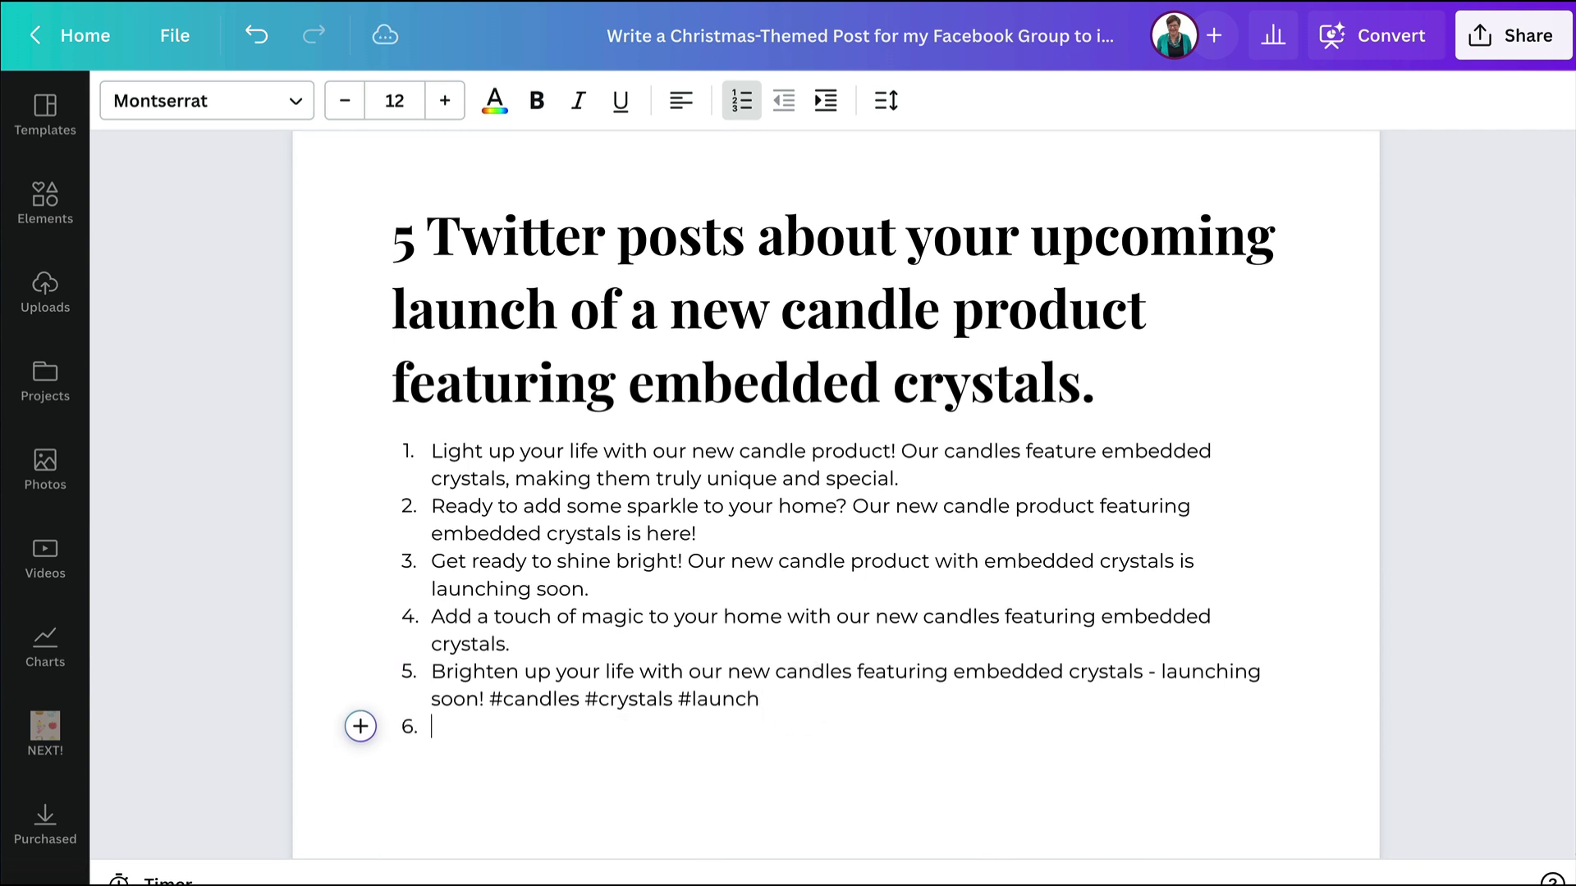
left_click(360, 725)
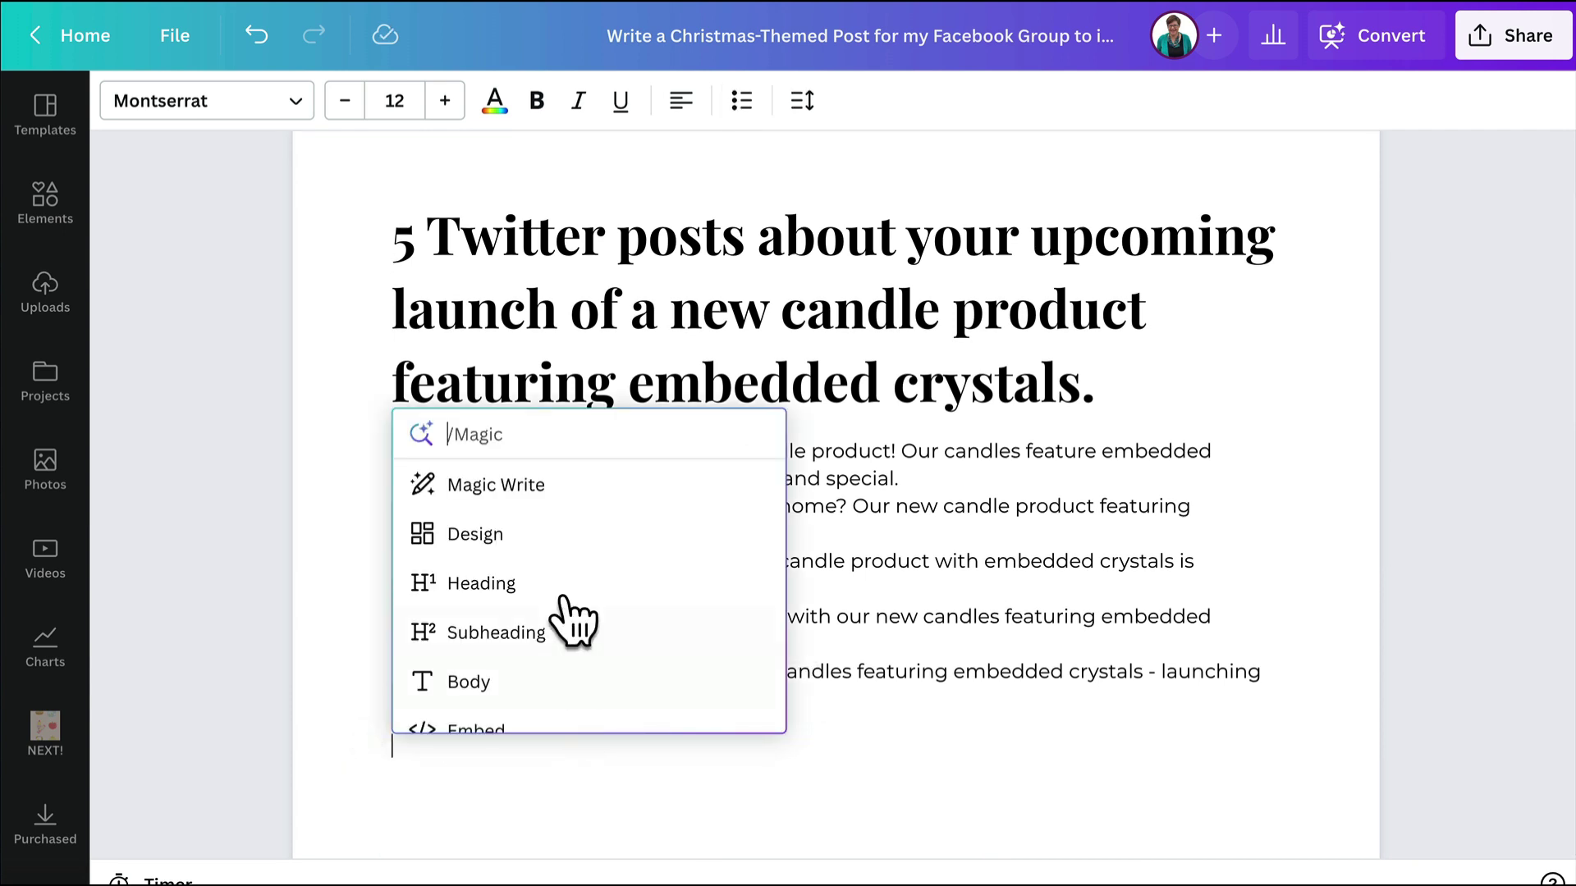
left_click(500, 485)
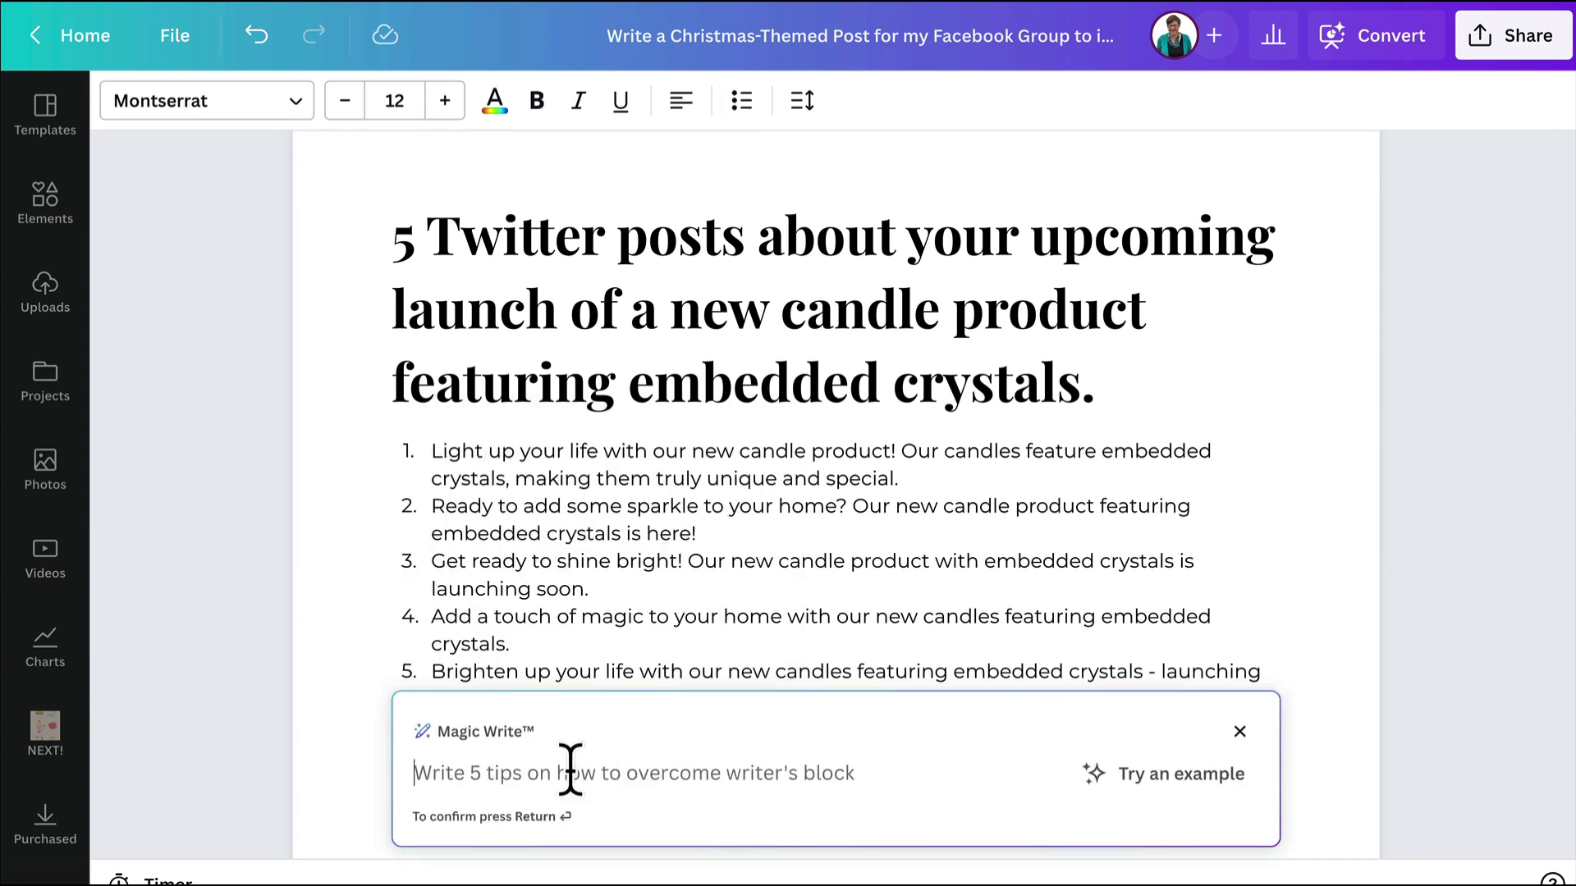
type("5 ideas for marketing your new running shoes.")
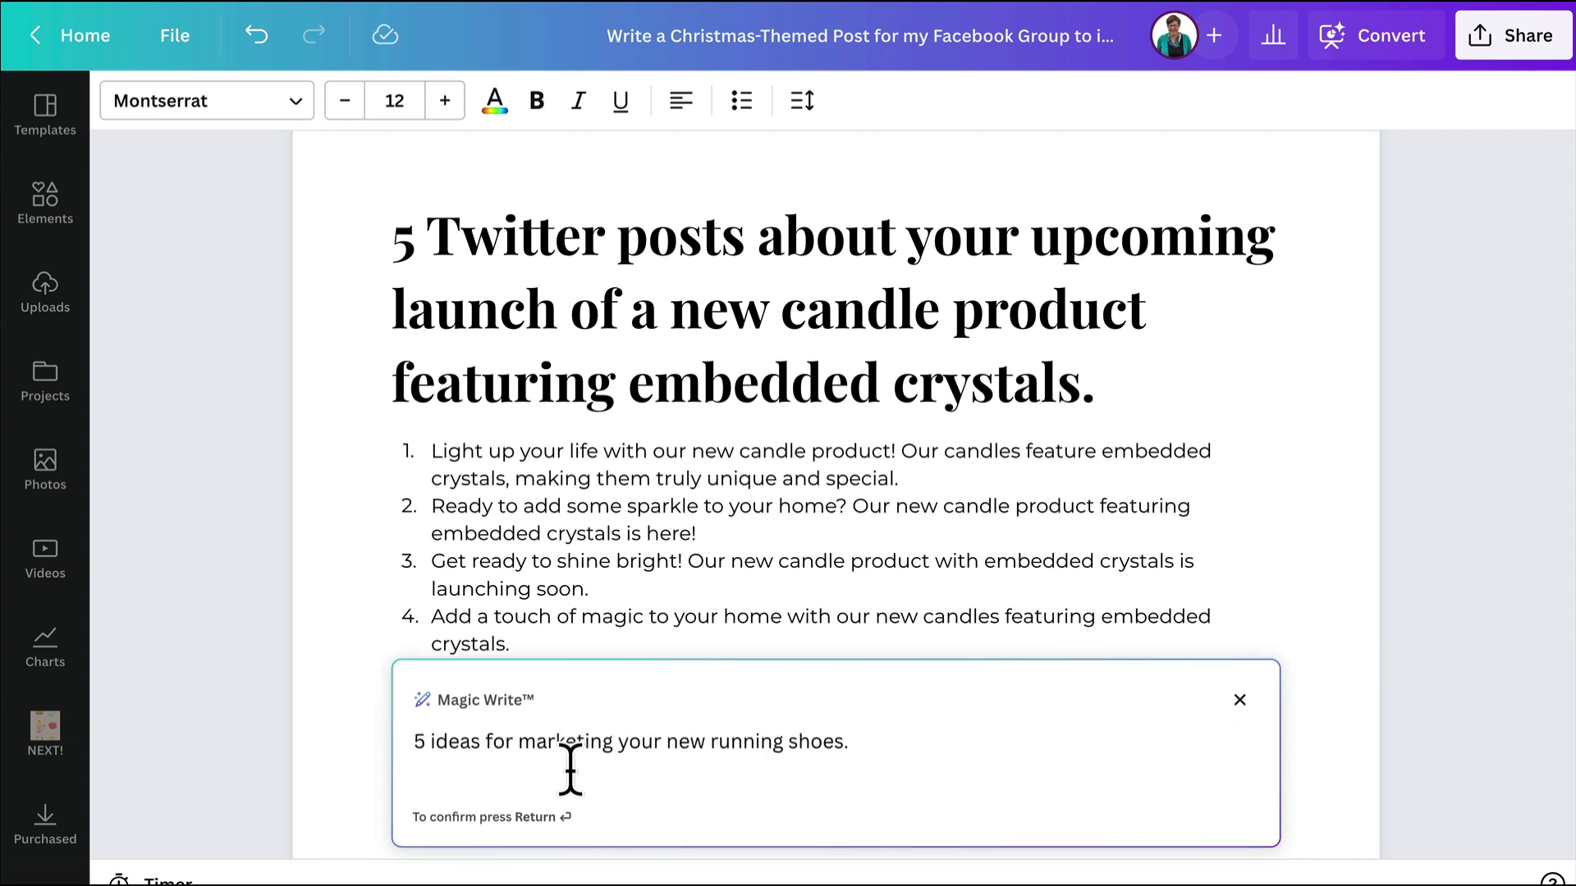
key("Return")
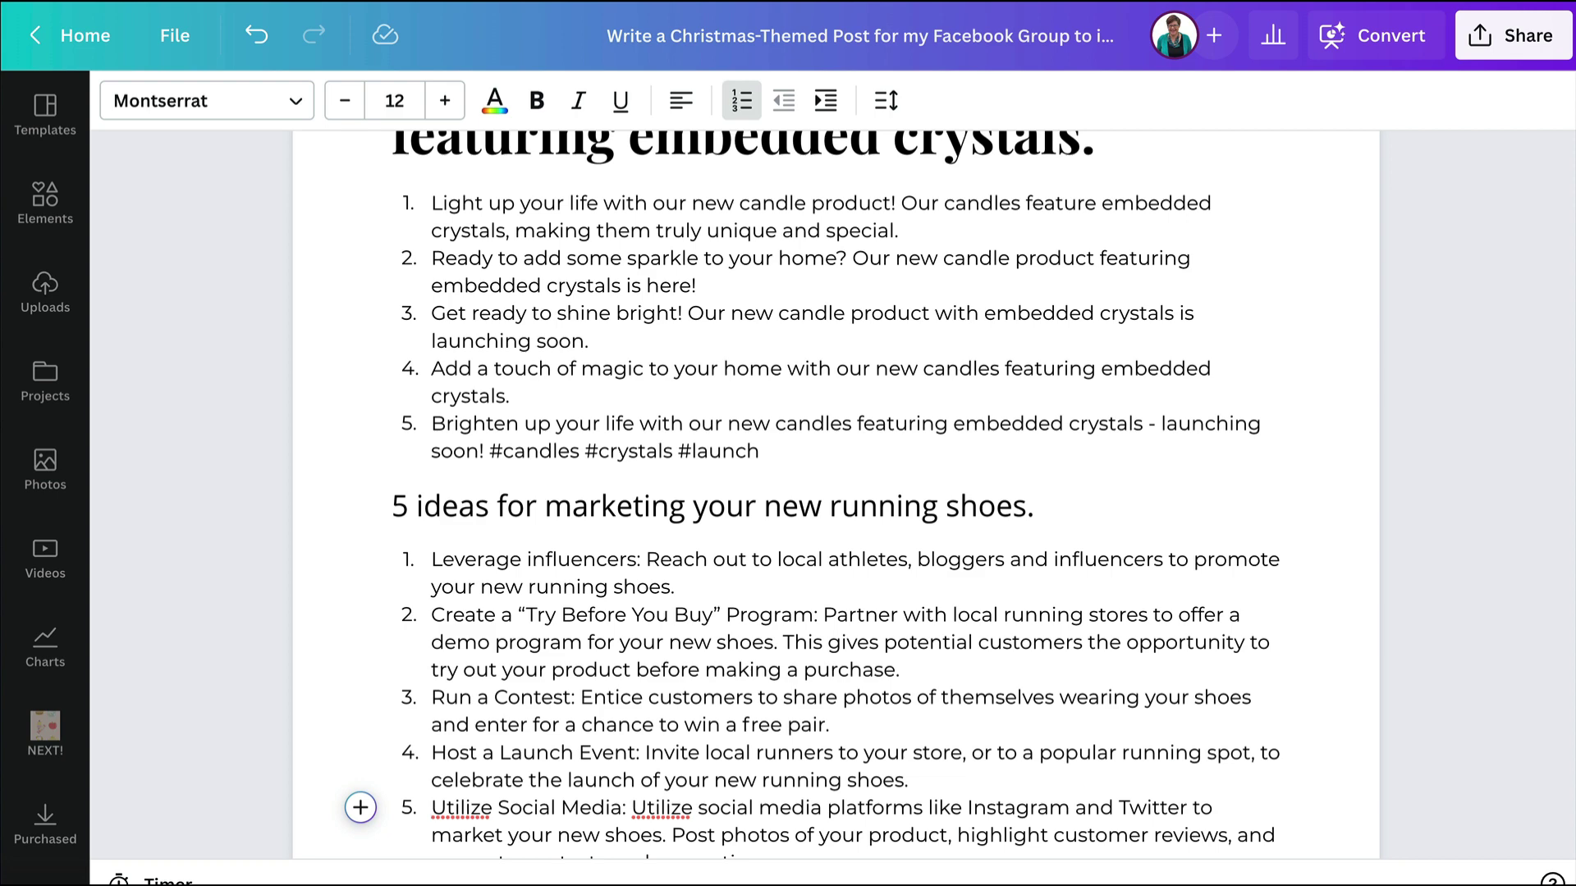
- Below the running shoe marketing ideas, enter the Magic Write prompt "5 points of an essay about essential design principles."
scroll(615, 827, "down", 2)
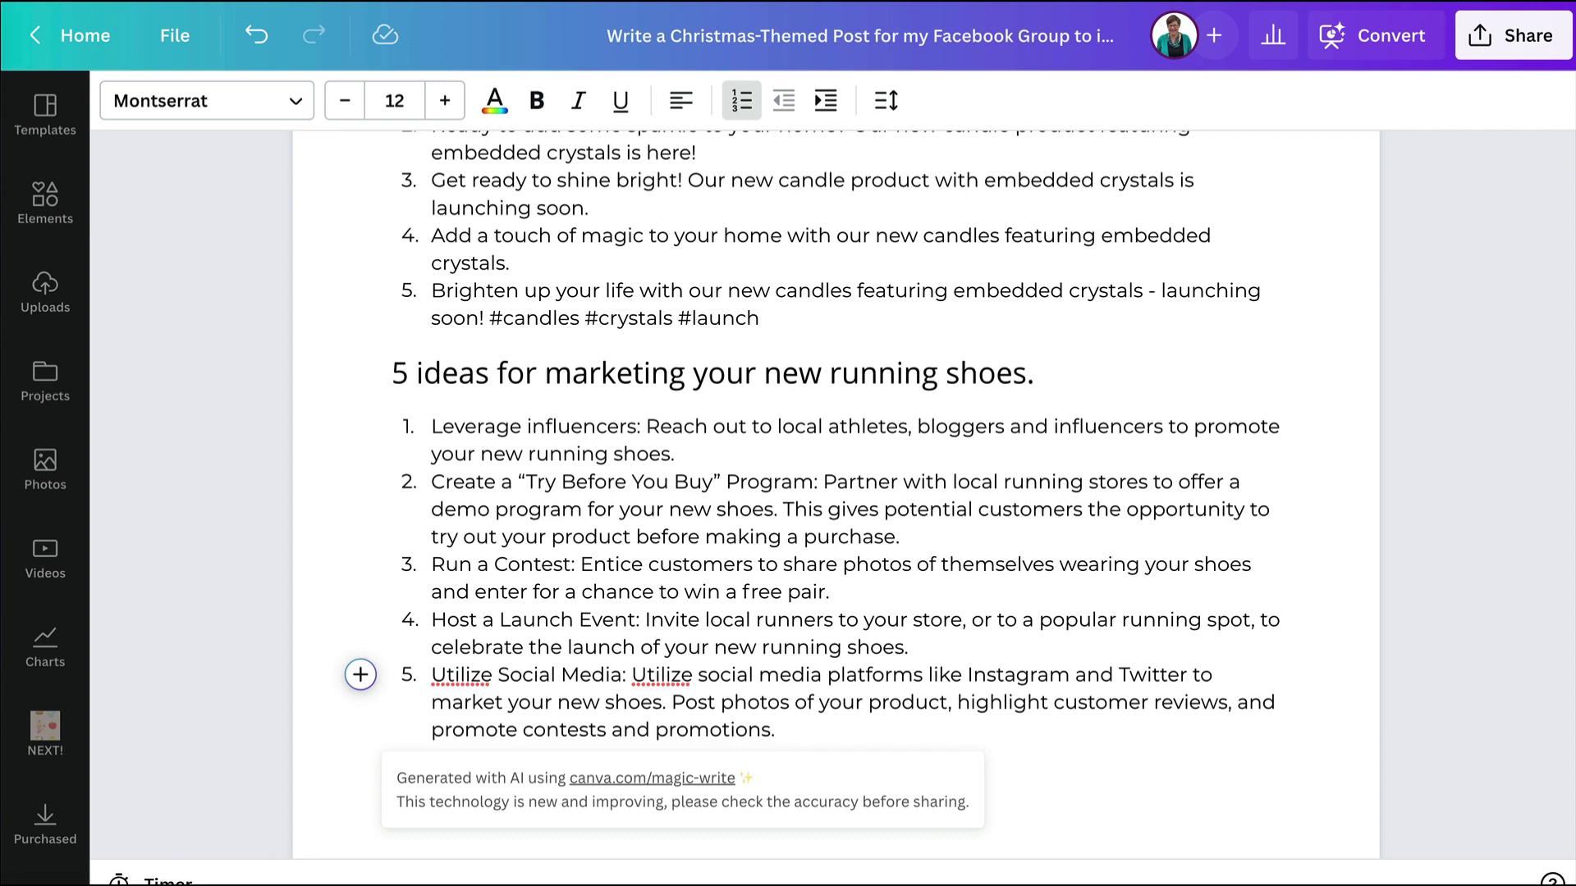
left_click(830, 722)
key("Return")
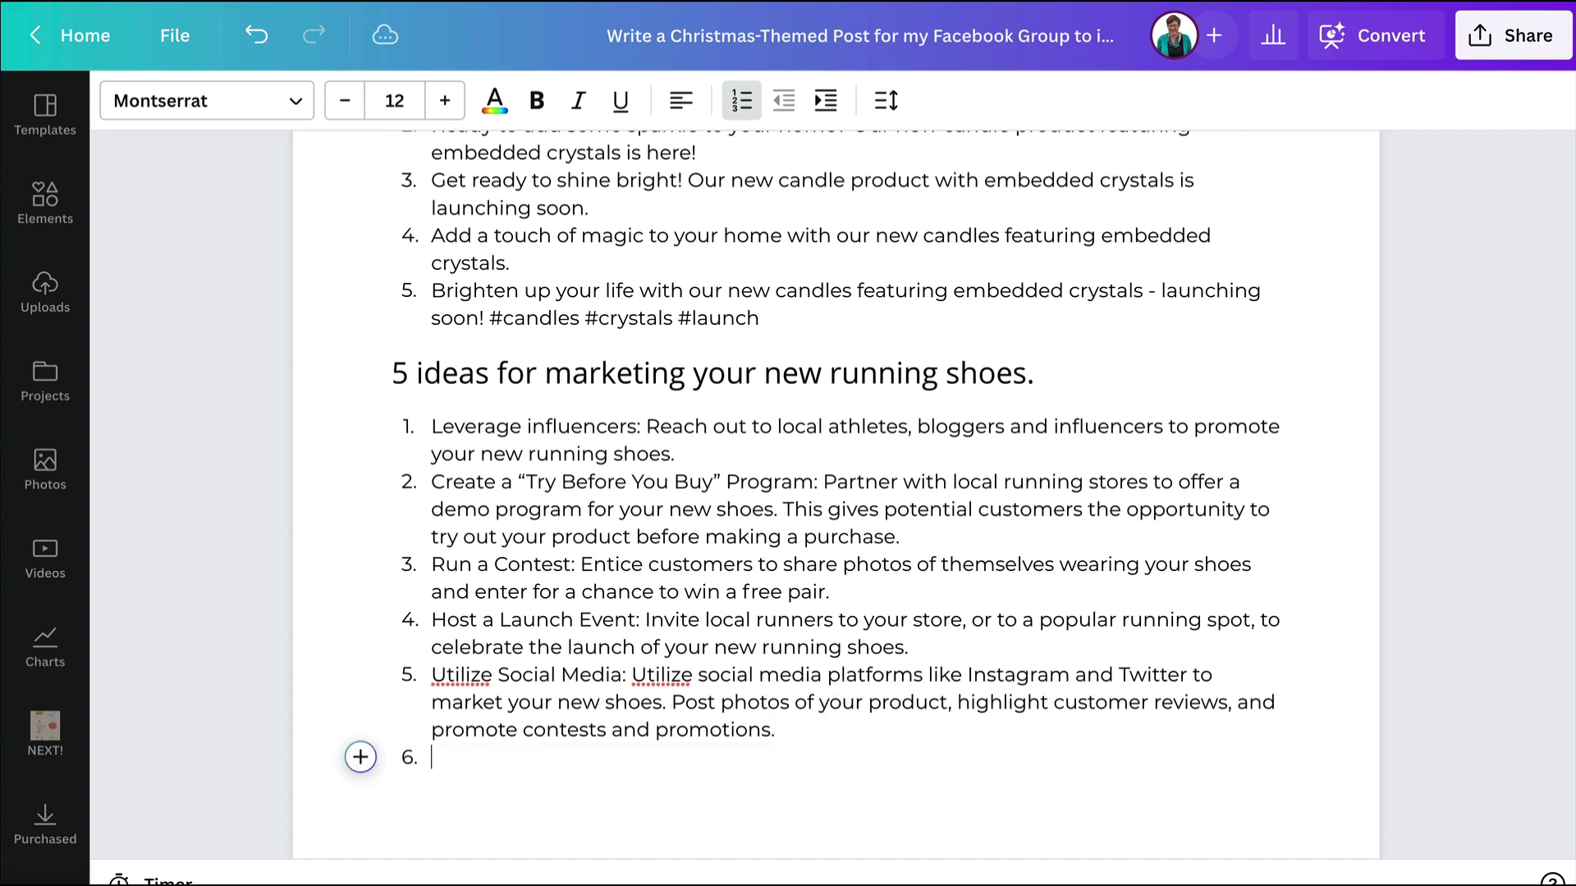
key("Return")
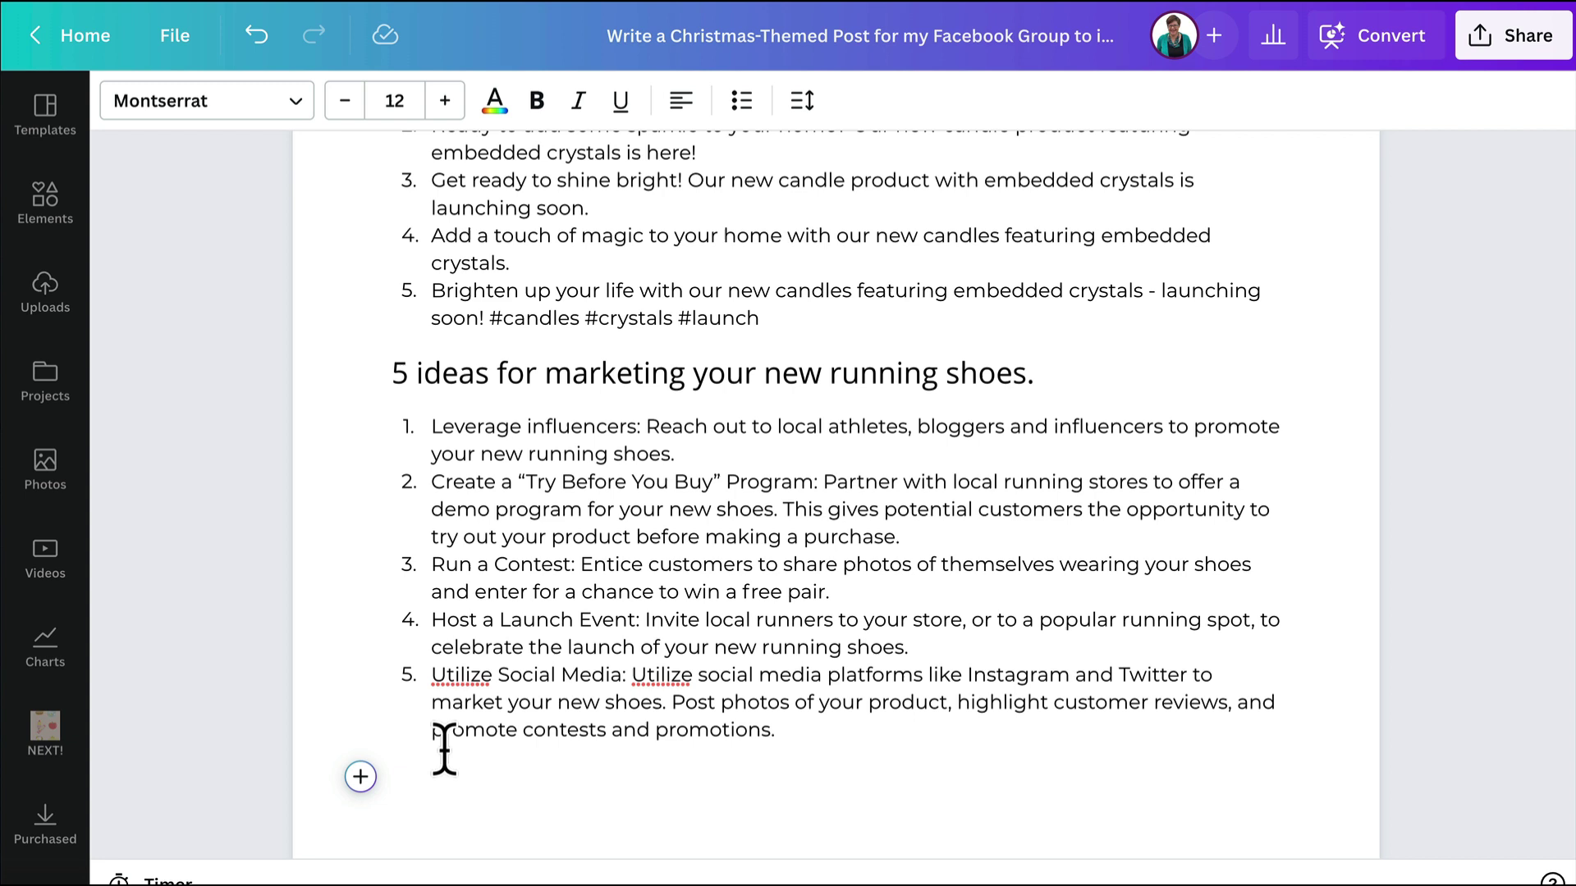
left_click(360, 776)
left_click(509, 517)
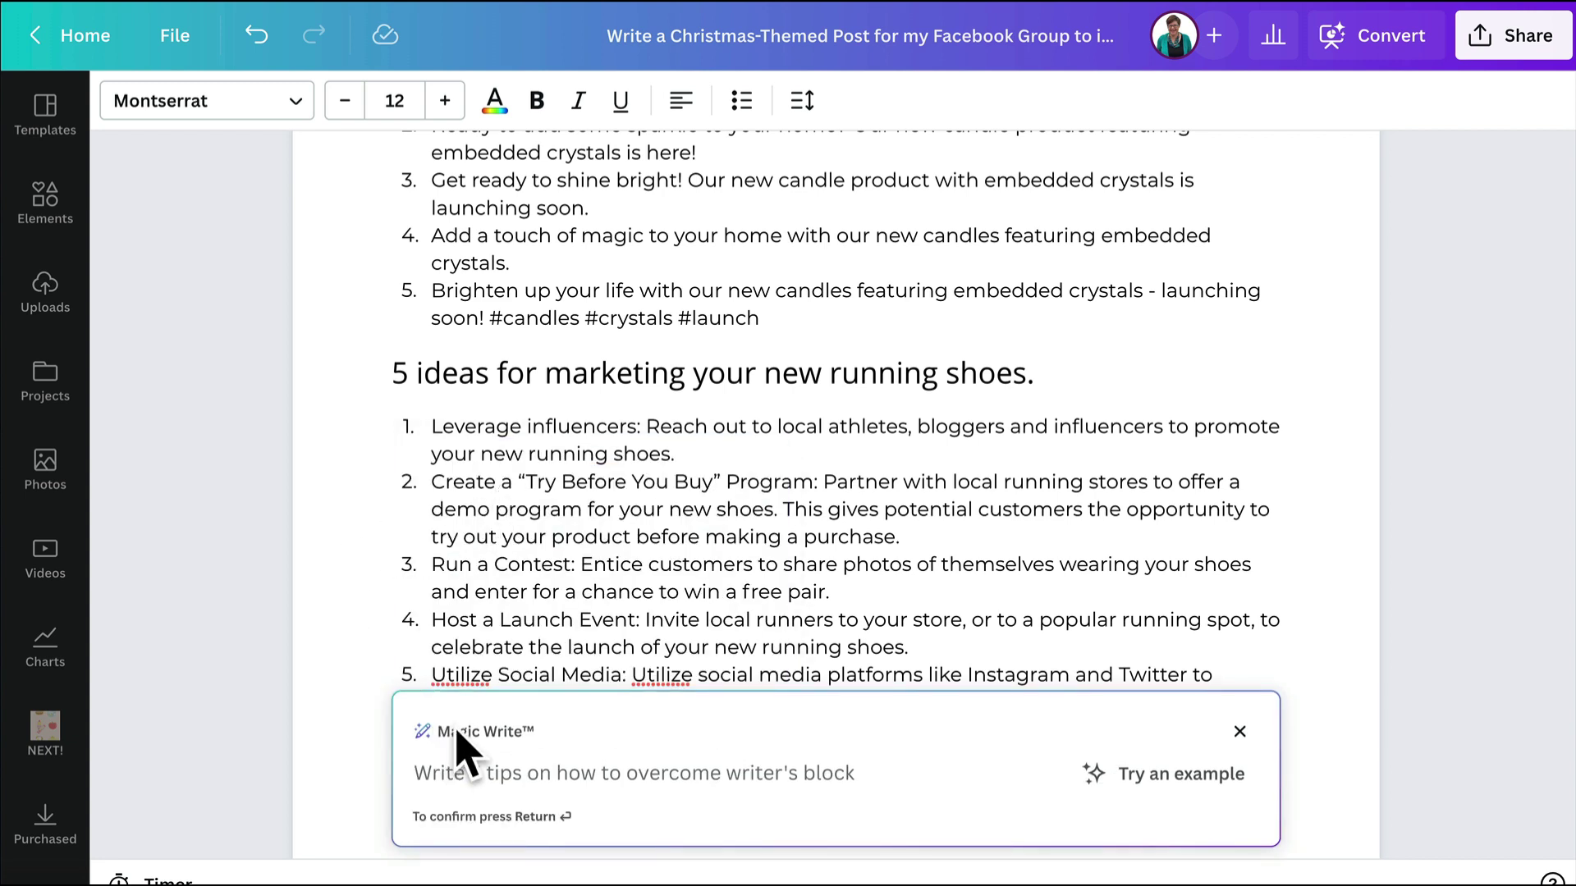
type("5 points of an essay about essential design principles.")
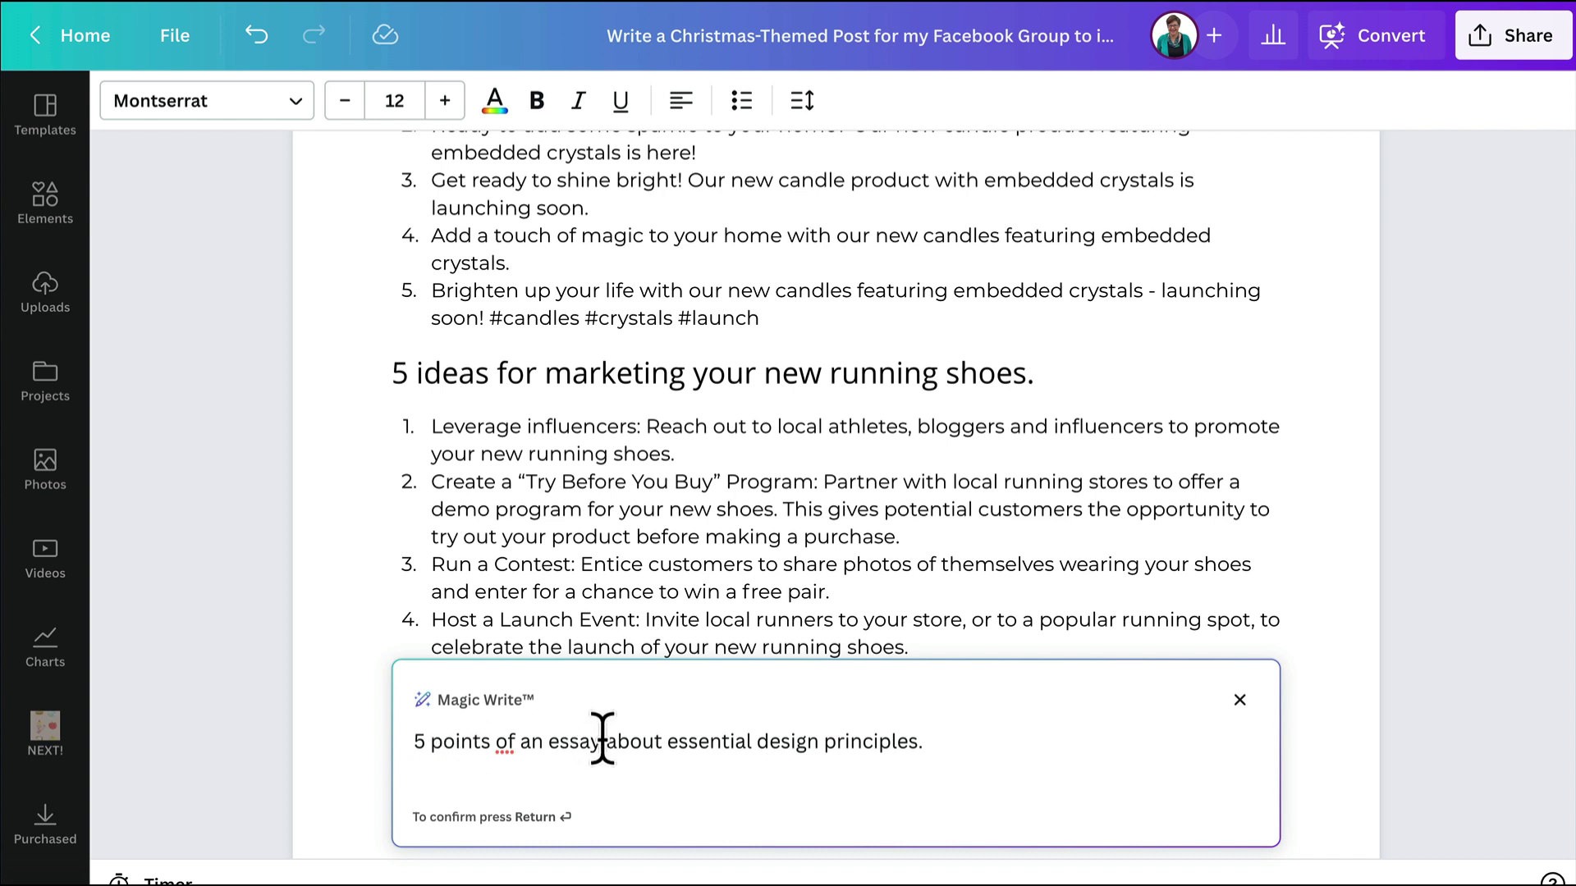
- Replace "an essay" with "a blog" in the Magic Write prompt and generate the text
left_click_drag(602, 740, 528, 742)
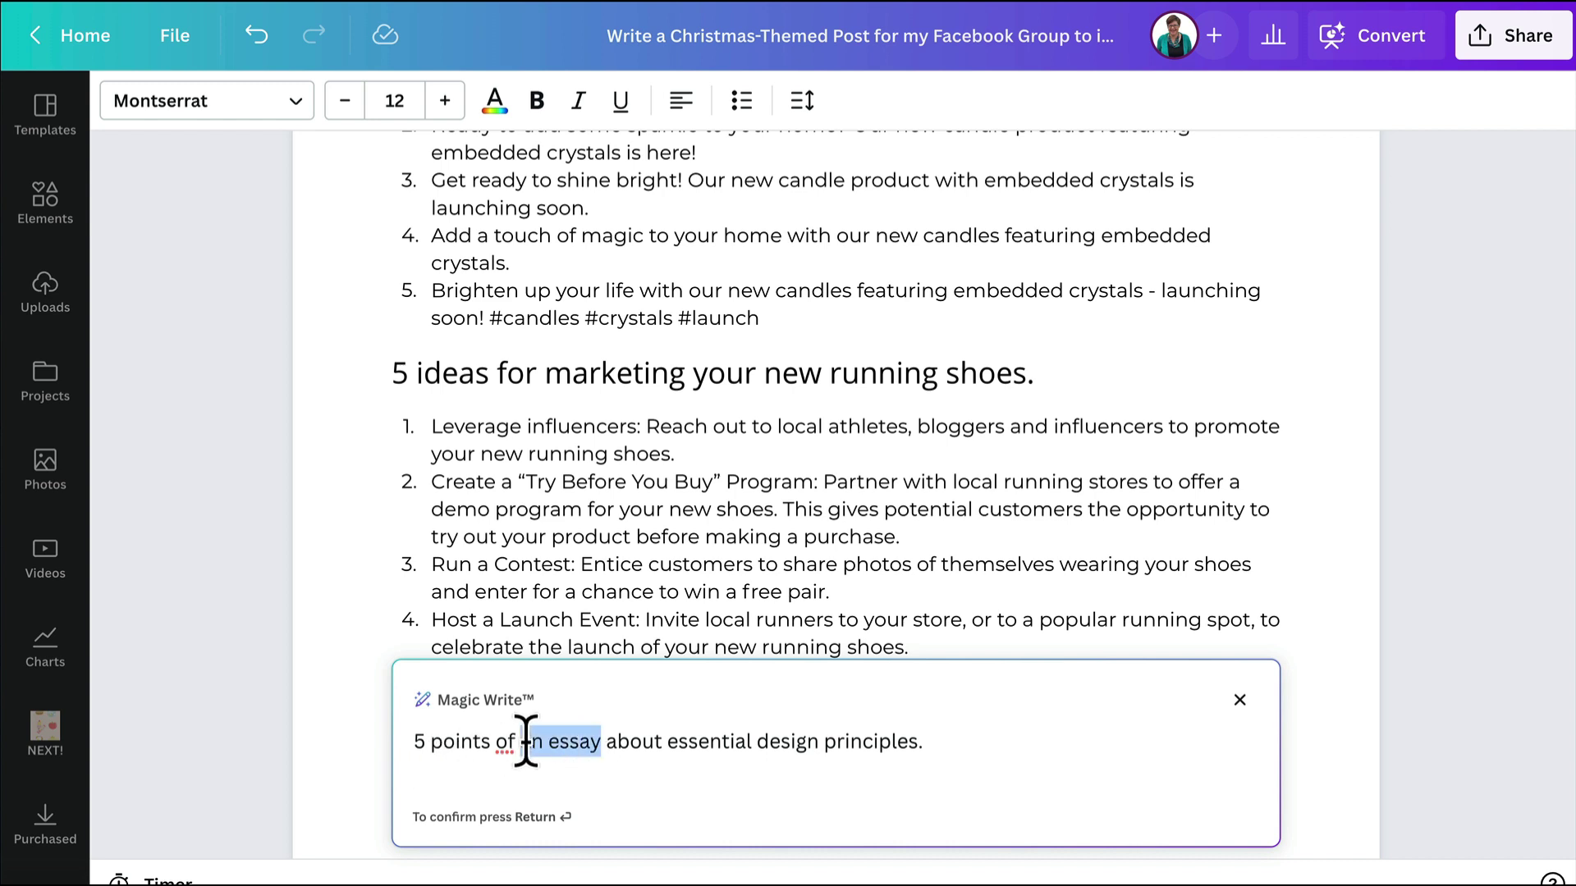
type("blog")
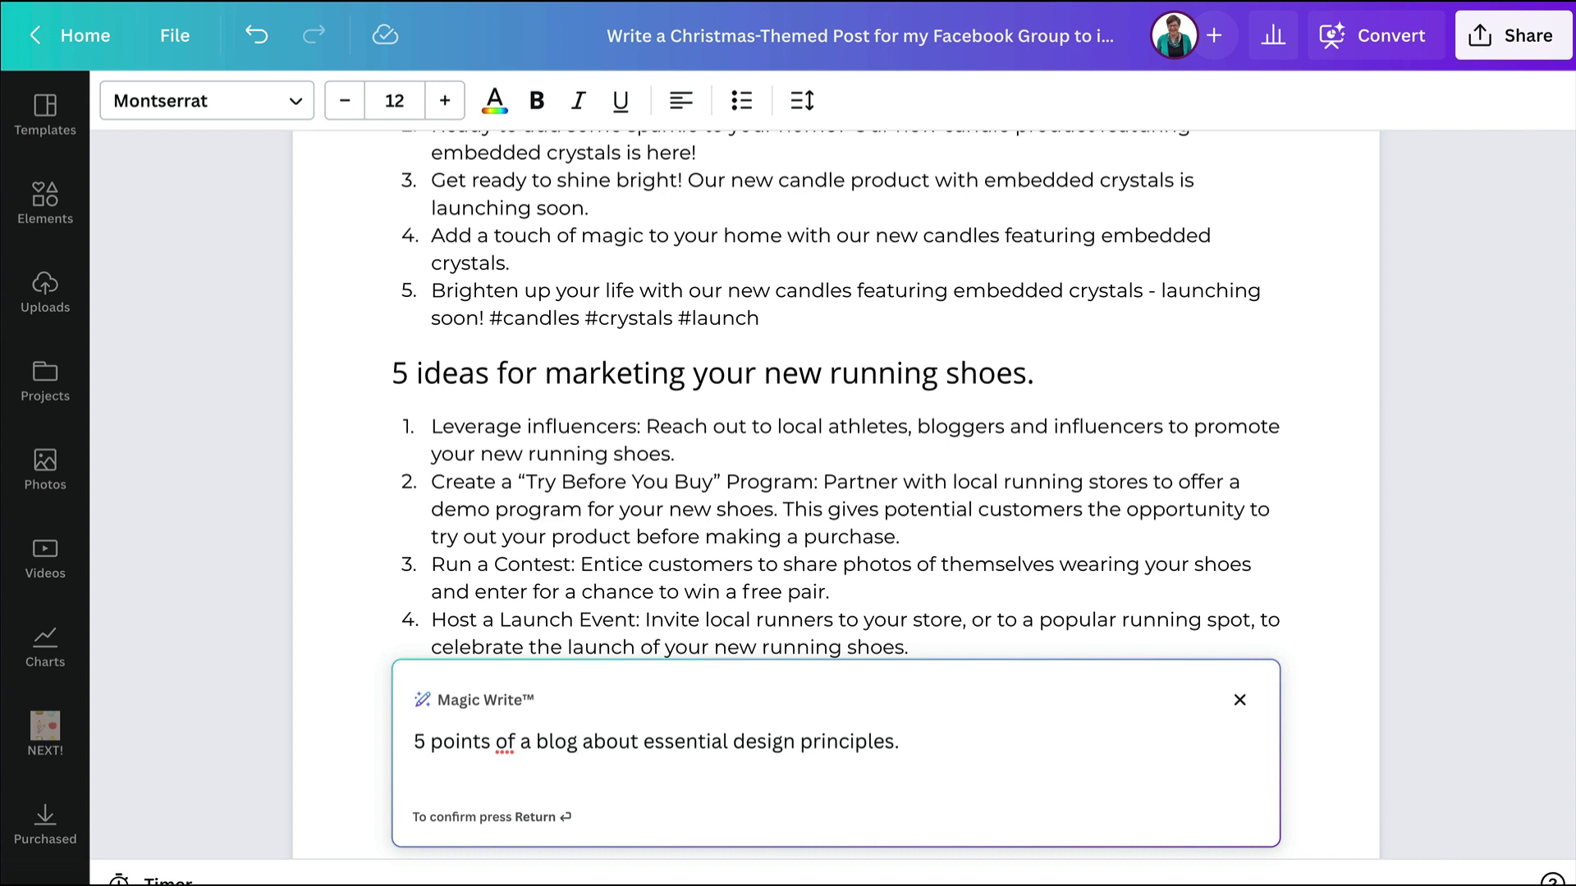
key("Return")
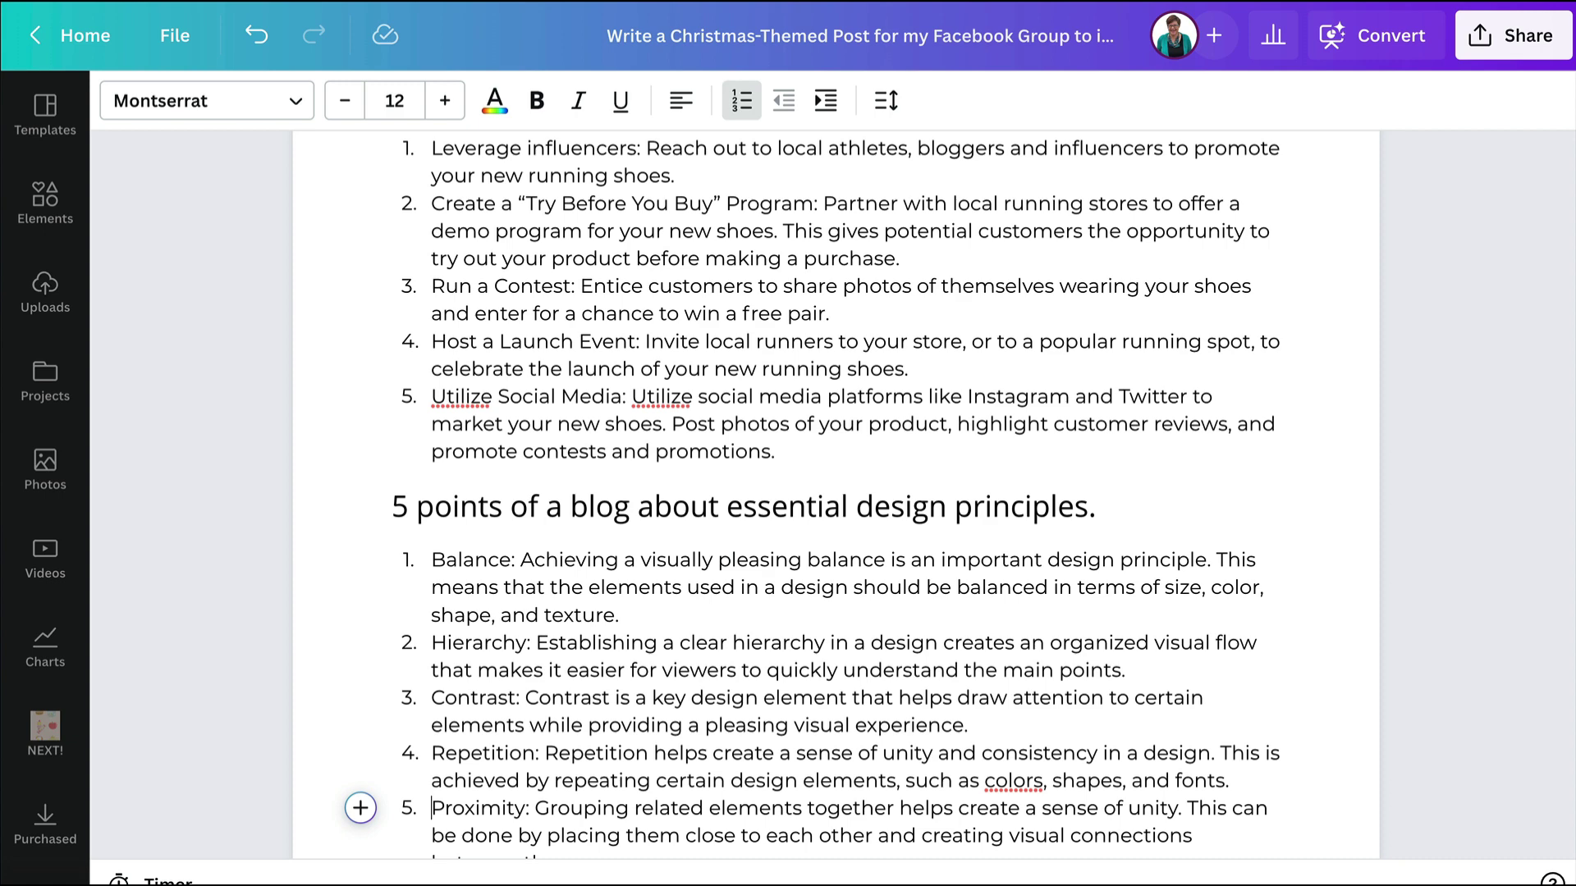
- Below the design principles list, have Magic Write generate "5 funny instagram captions about the trials and tribulations of parenting."
scroll(925, 795, "down", 2)
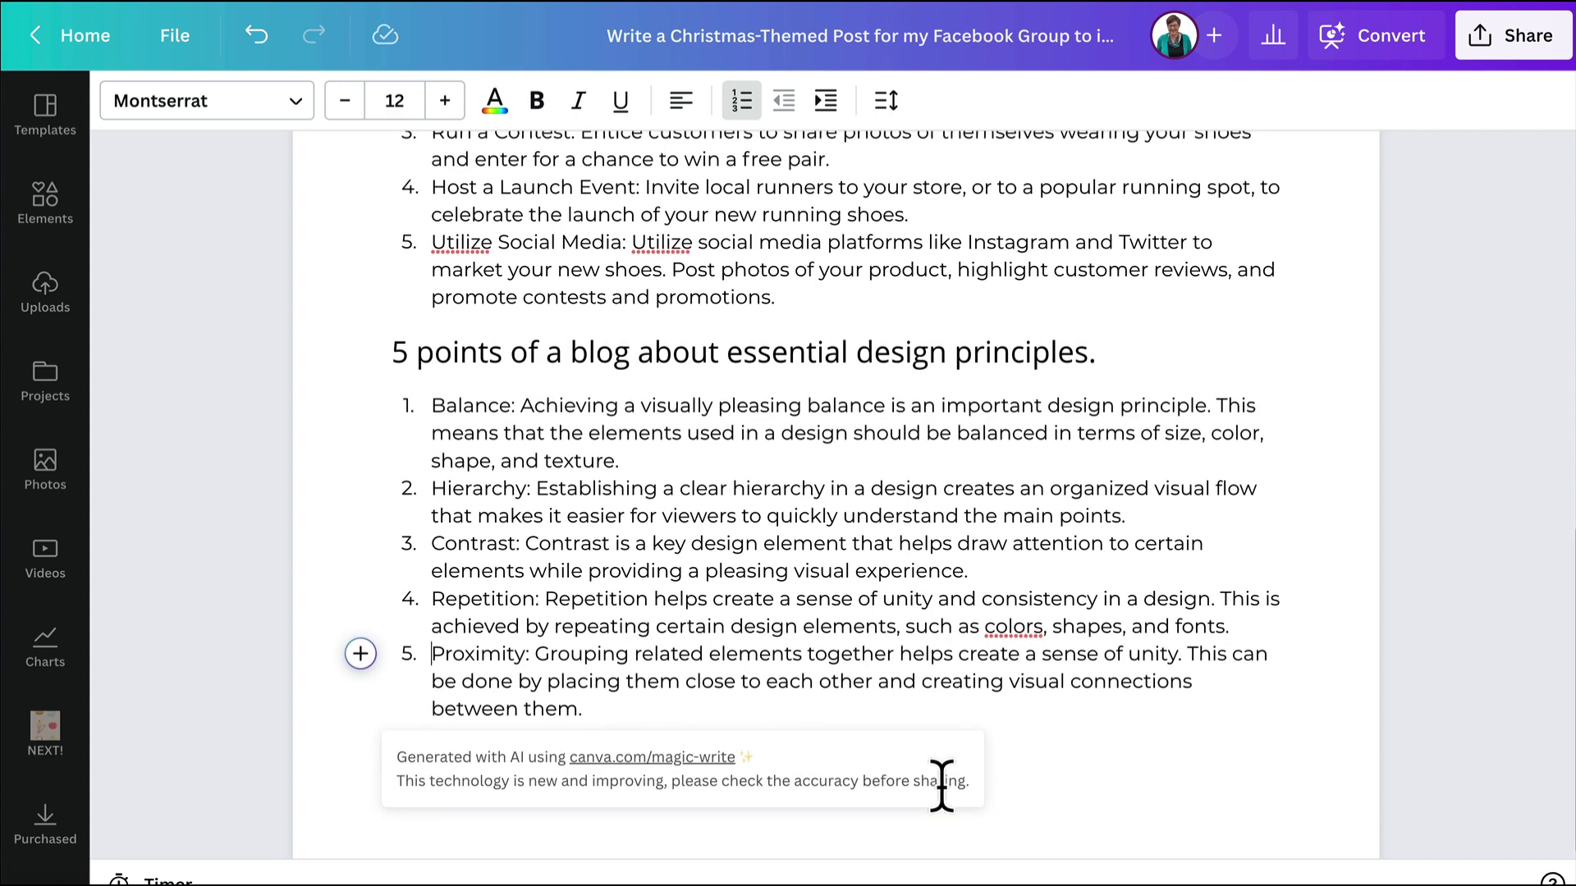
left_click(607, 711)
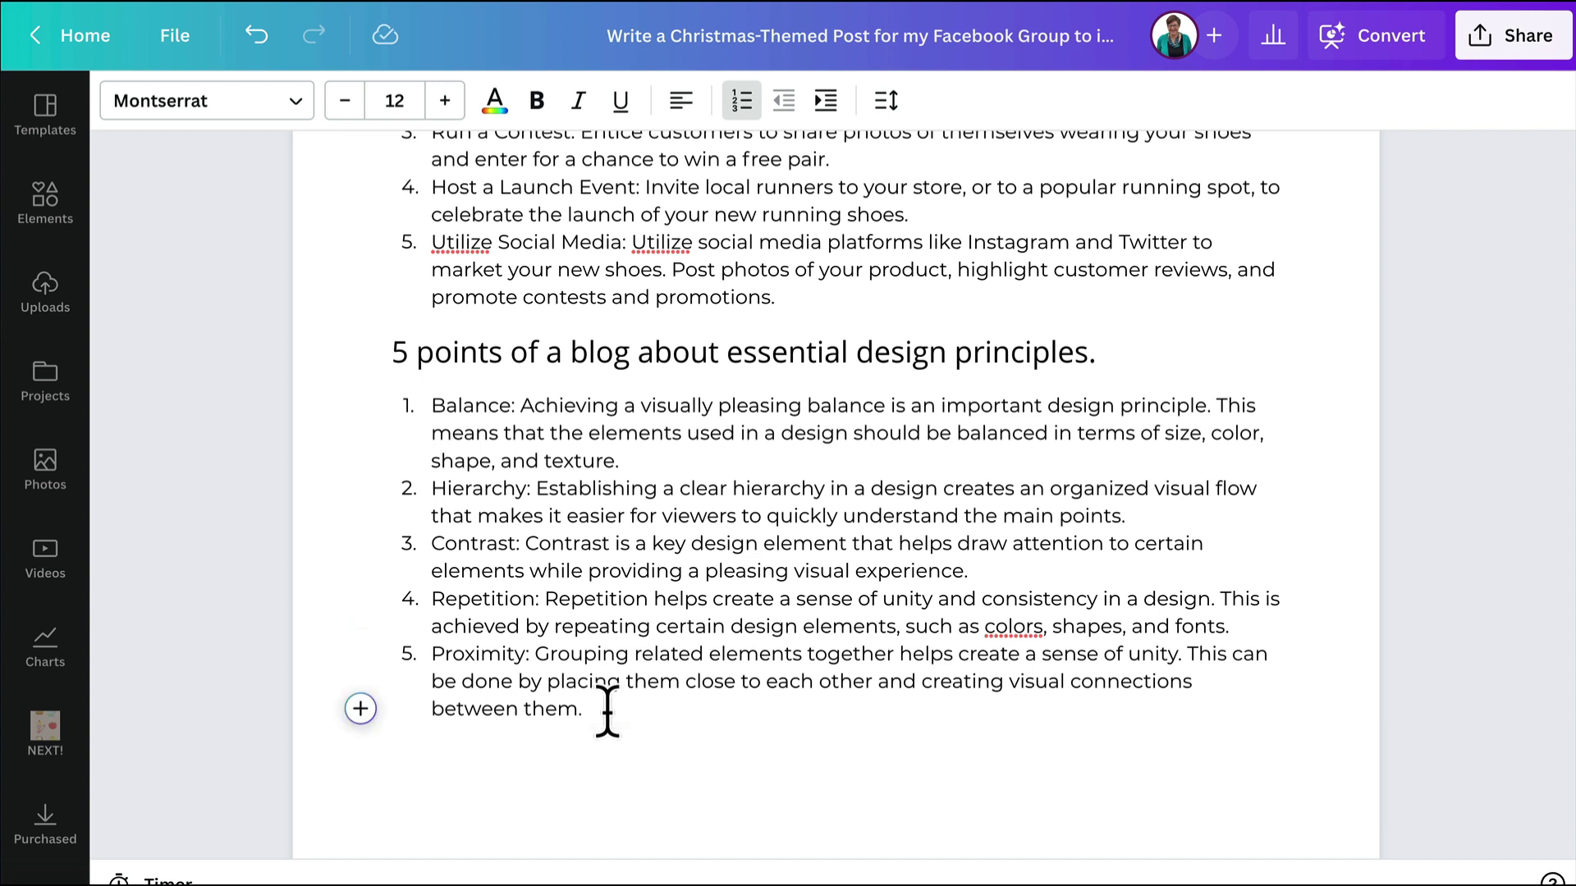
key("Return")
key("BackSpace")
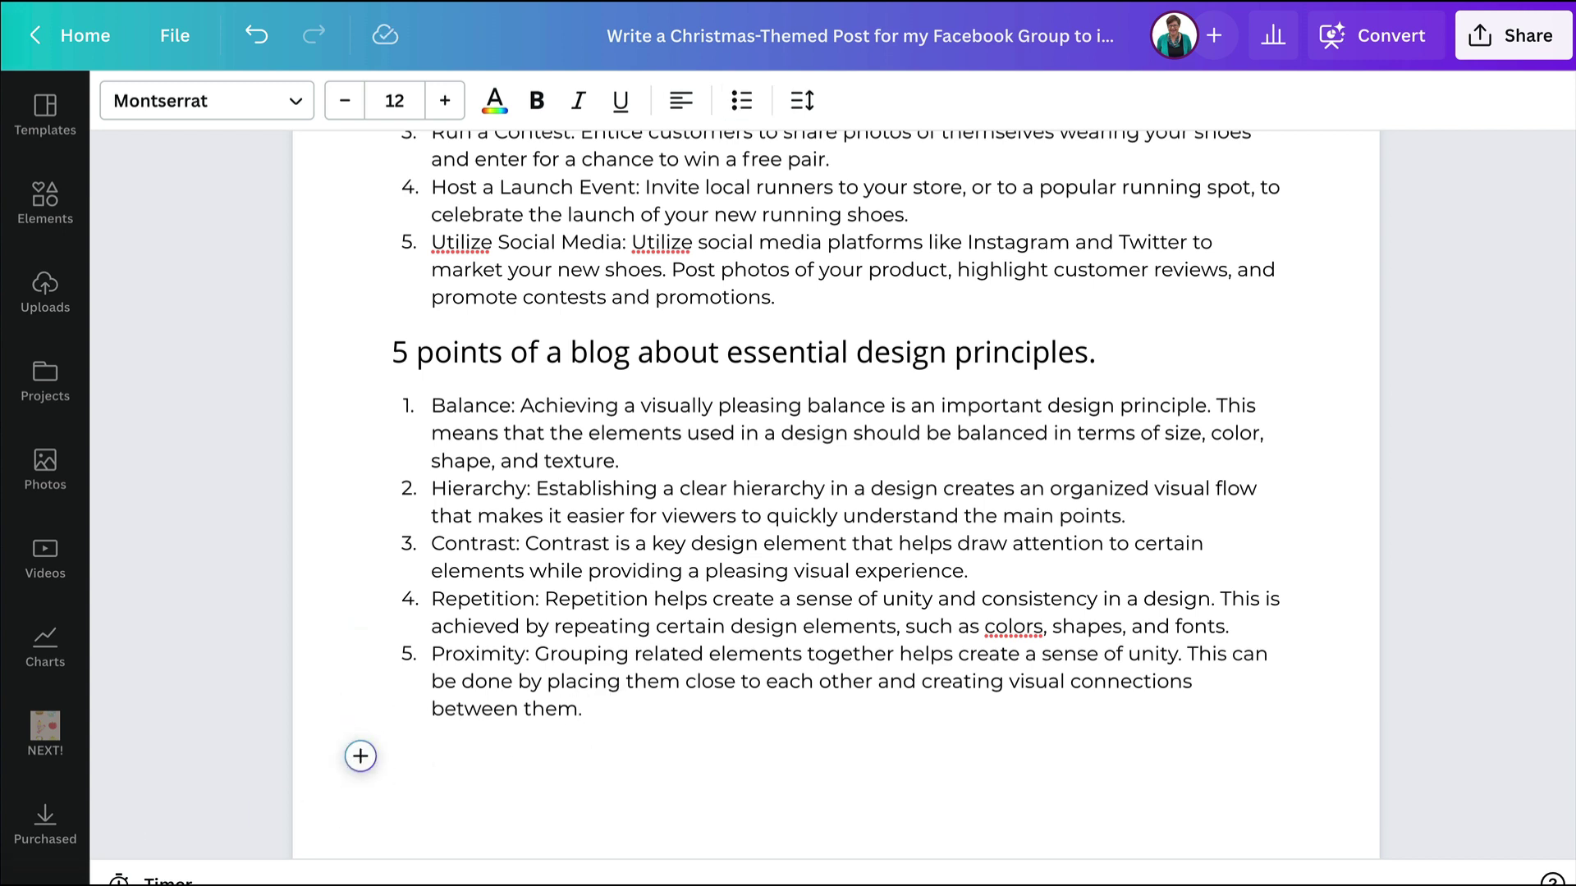
left_click(361, 756)
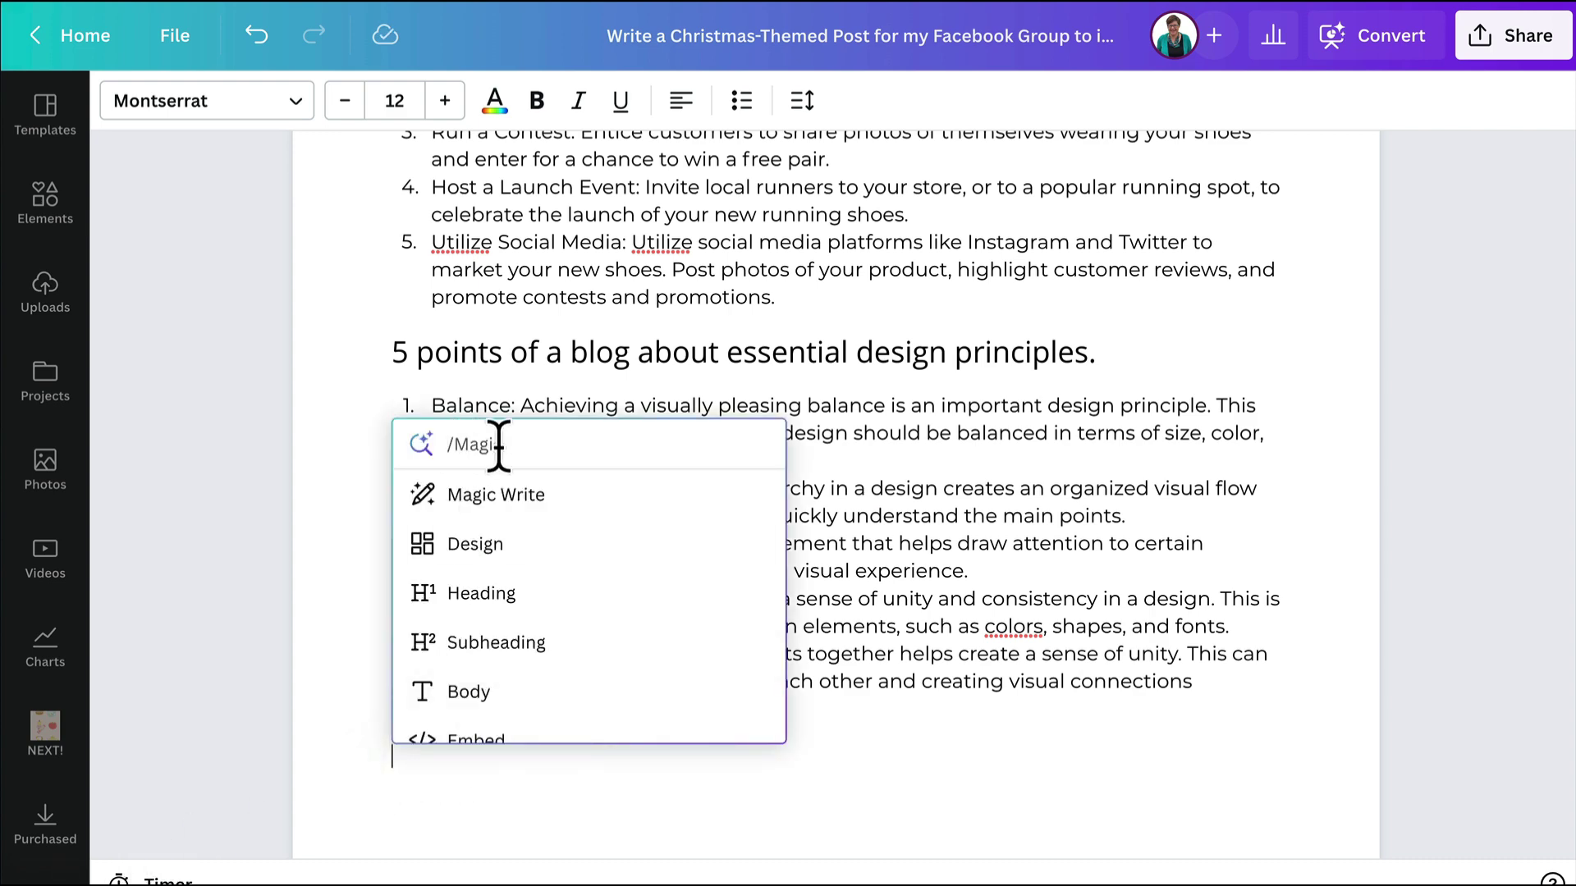
left_click(435, 495)
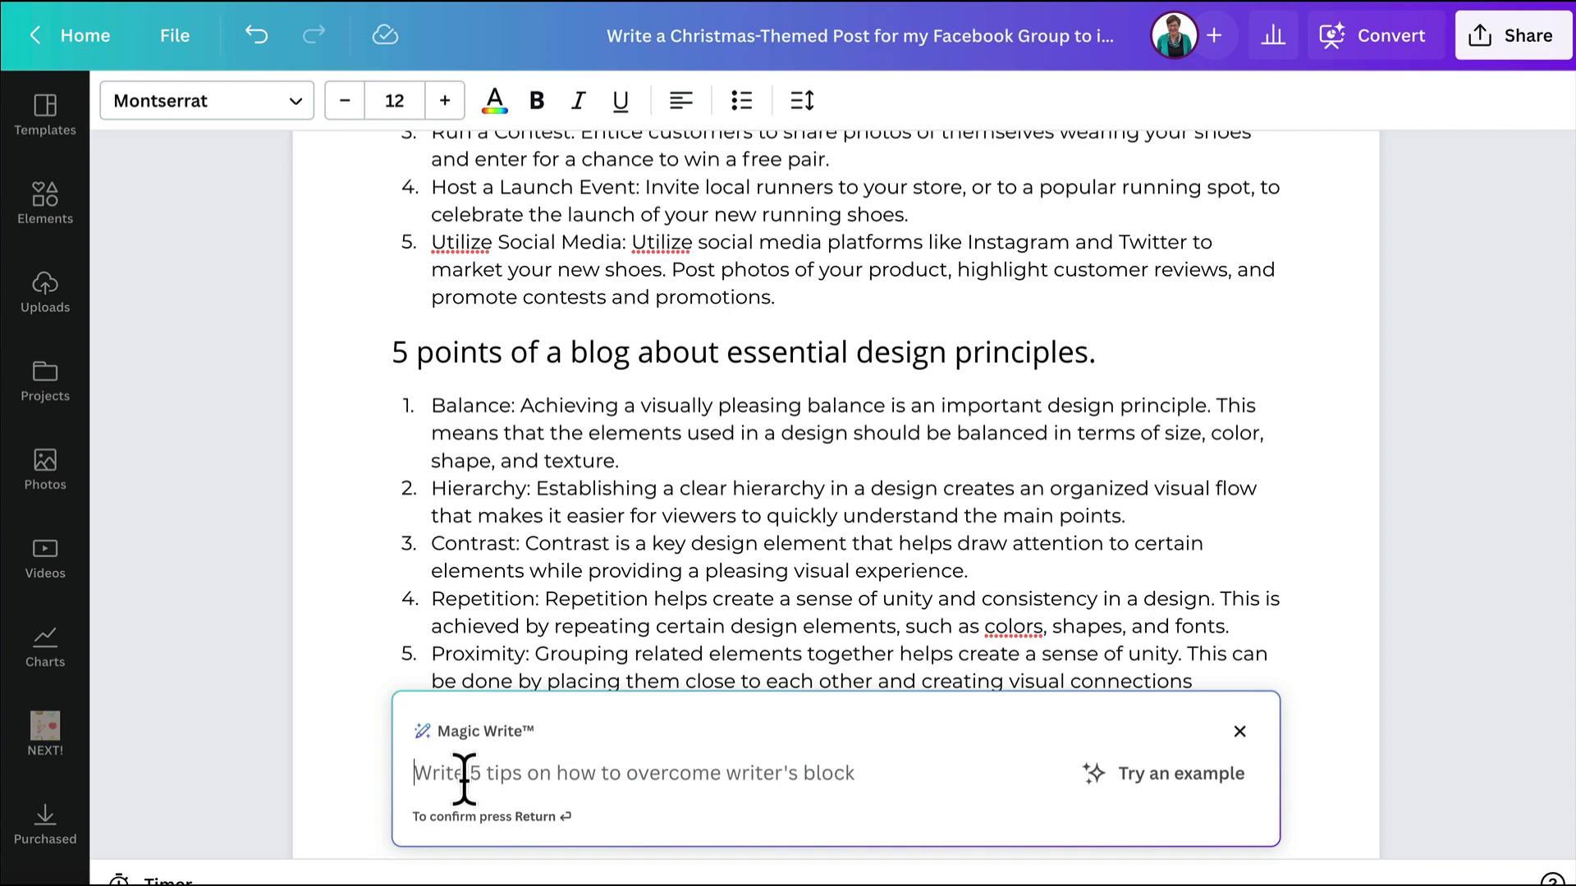
type("5 funny instagram captions about the trials and tribulations of parenting.")
key("Return")
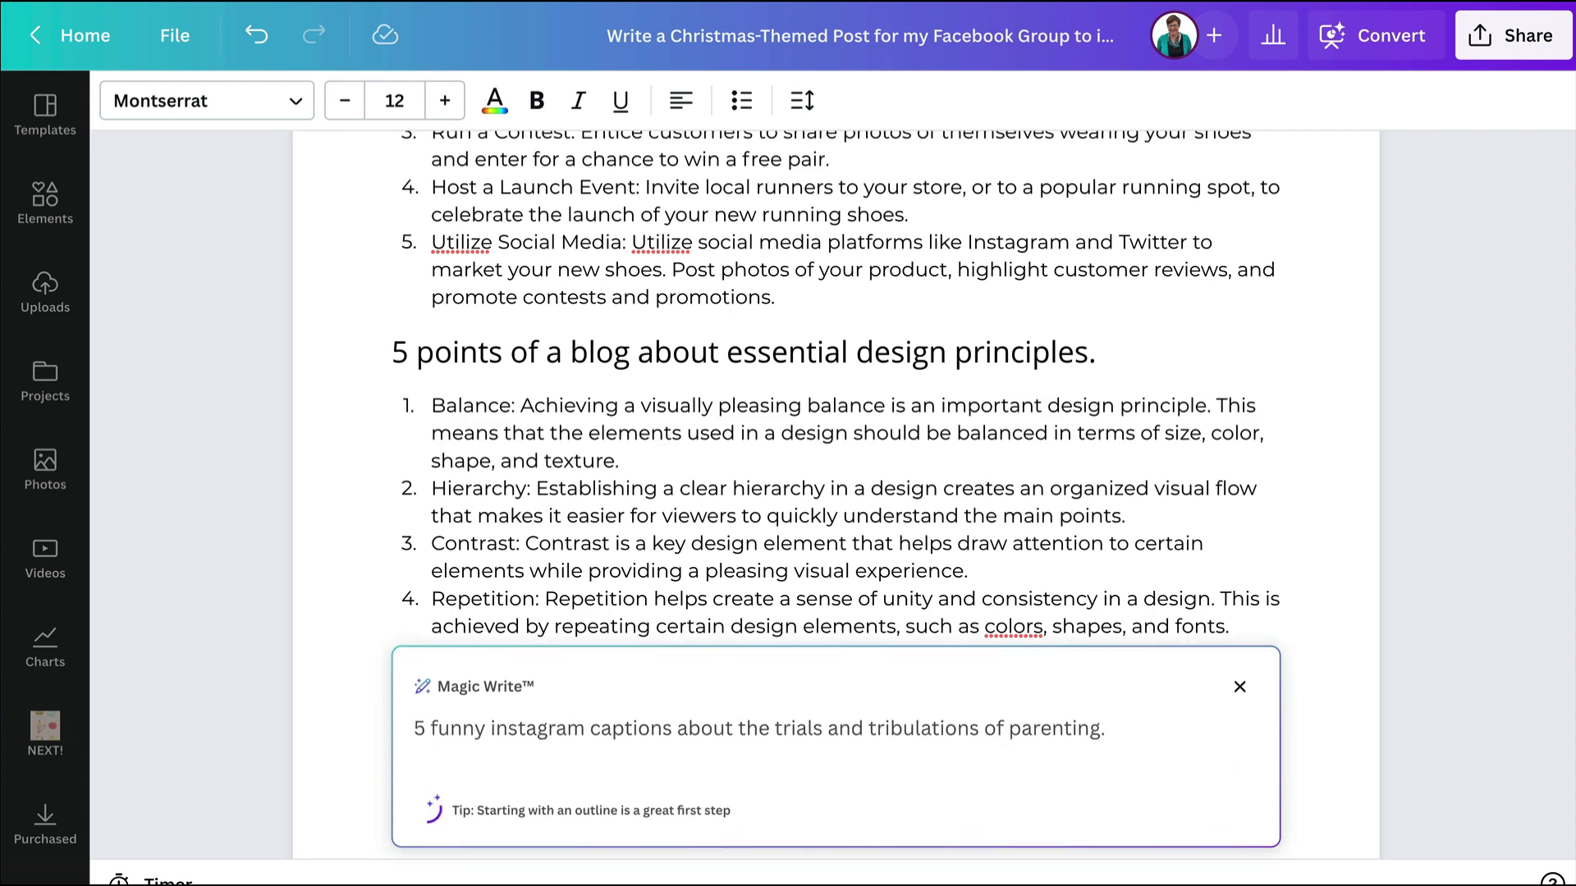